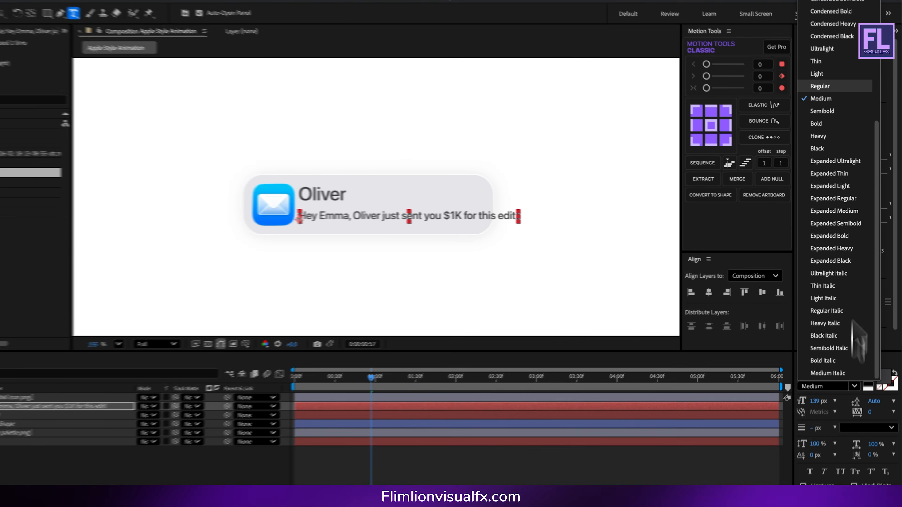
# - Set the notification message text to the Regular font style and scale it down to fit inside the rounded shape
pyautogui.click(828, 106)
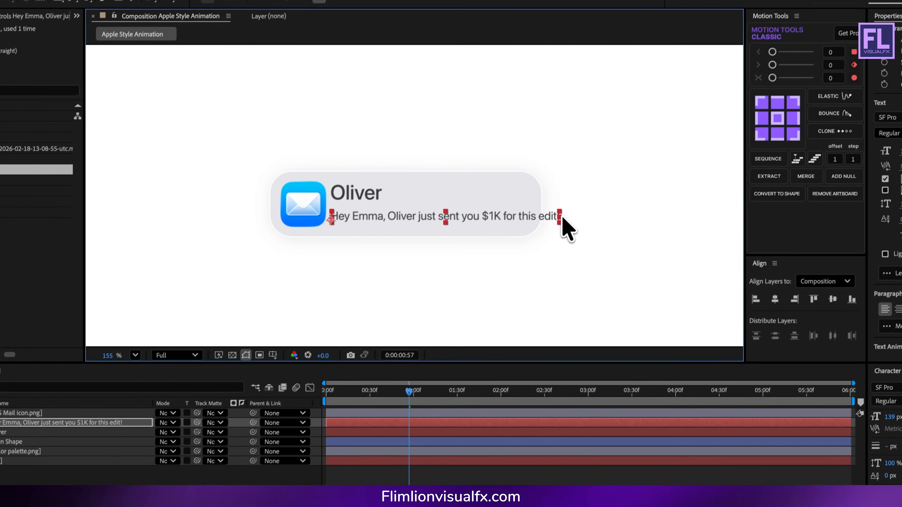
pyautogui.moveTo(568, 188); pyautogui.dragTo(543, 187)
pyautogui.click(559, 199)
pyautogui.scroll(5, 540, 185)
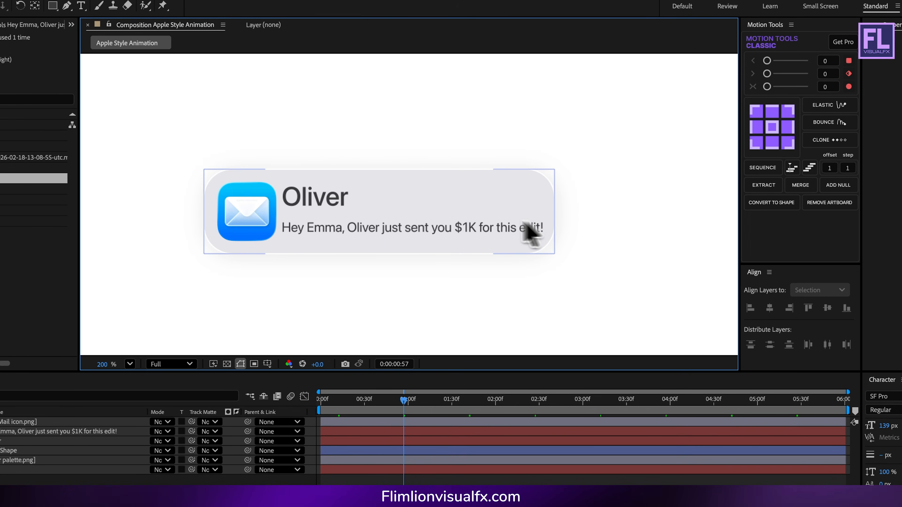
# - Fine-tune the positions of the sender name and message text beside the mail icon inside the notification shape
pyautogui.moveTo(414, 197); pyautogui.dragTo(415, 193)
pyautogui.click(355, 204)
pyautogui.click(385, 210)
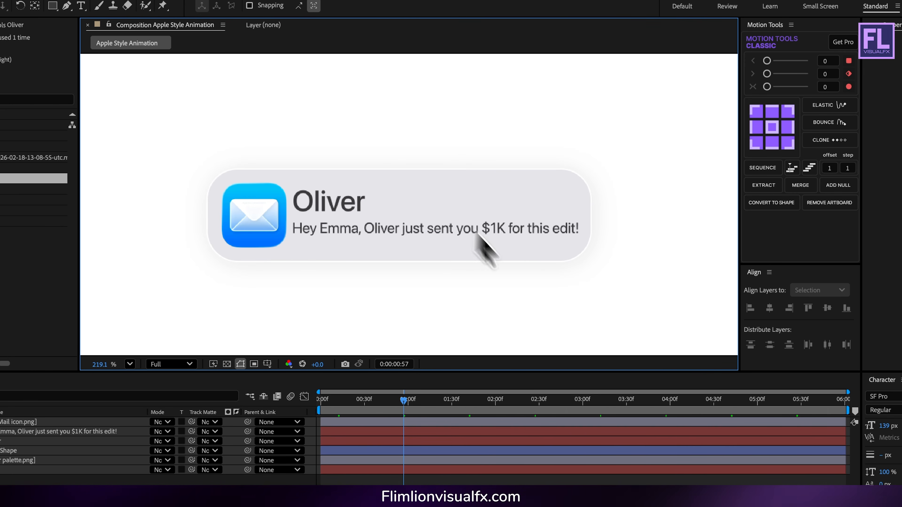
pyautogui.moveTo(370, 232); pyautogui.dragTo(370, 234)
pyautogui.click(341, 204)
pyautogui.click(492, 162)
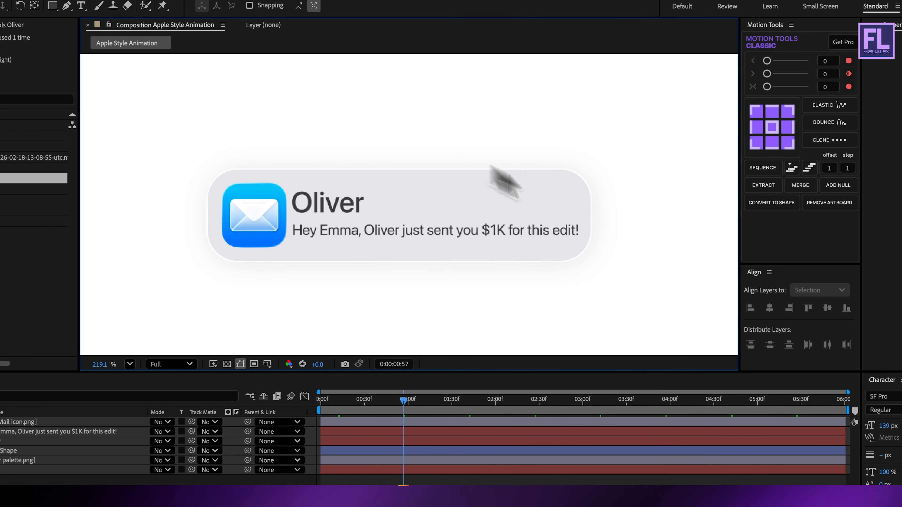
pyautogui.scroll(-5, 661, 249)
pyautogui.moveTo(582, 243); pyautogui.dragTo(500, 231)
pyautogui.scroll(3, 504, 241)
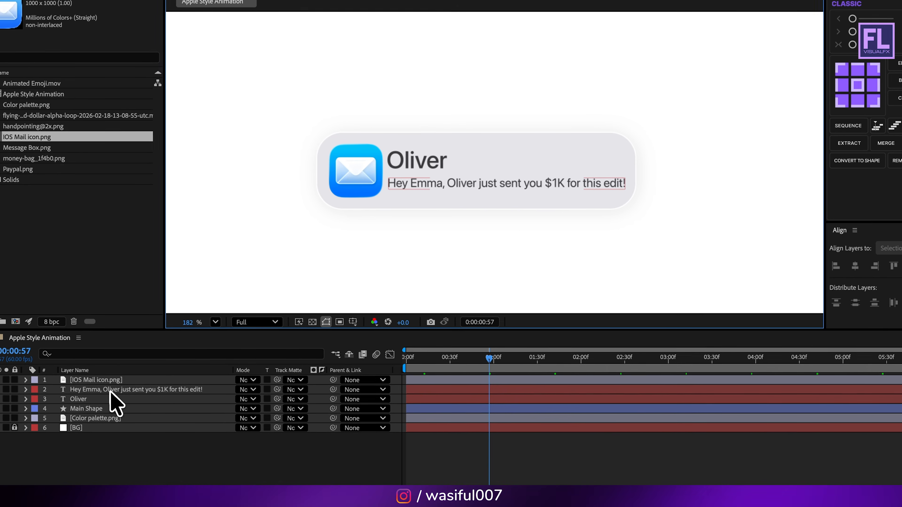
# - Move the IOS Mail icon.png layer below the sender-name text layer and duplicate the message text layer
pyautogui.click(110, 391)
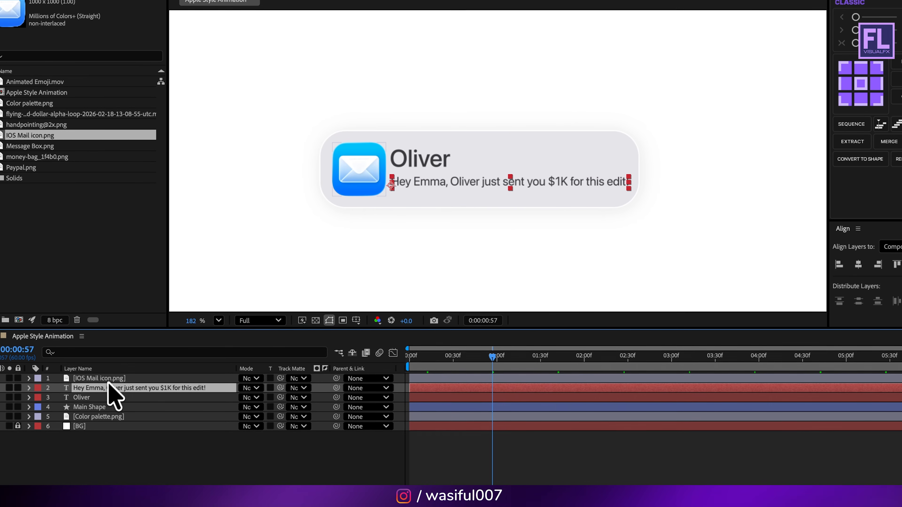
pyautogui.moveTo(111, 379); pyautogui.dragTo(115, 398)
pyautogui.click(125, 378)
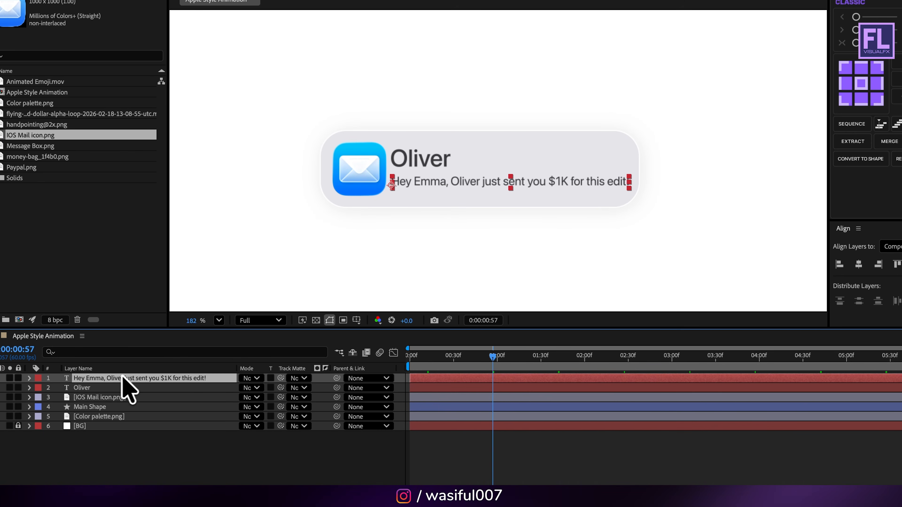
pyautogui.press('super+d')
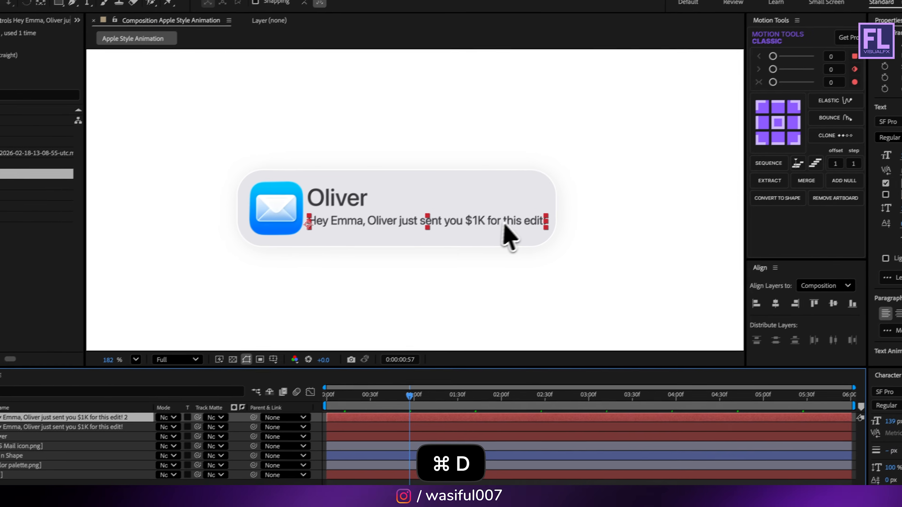
# - Move the duplicated text above the message and replace its content with "now"
pyautogui.moveTo(581, 195); pyautogui.dragTo(620, 154)
pyautogui.doubleClick(519, 189)
pyautogui.write('No')
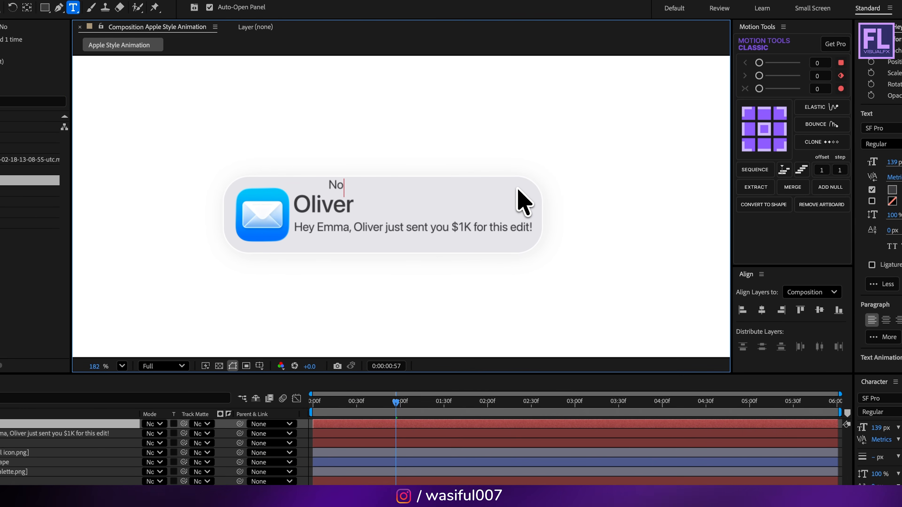
pyautogui.write('w')
pyautogui.press('Escape')
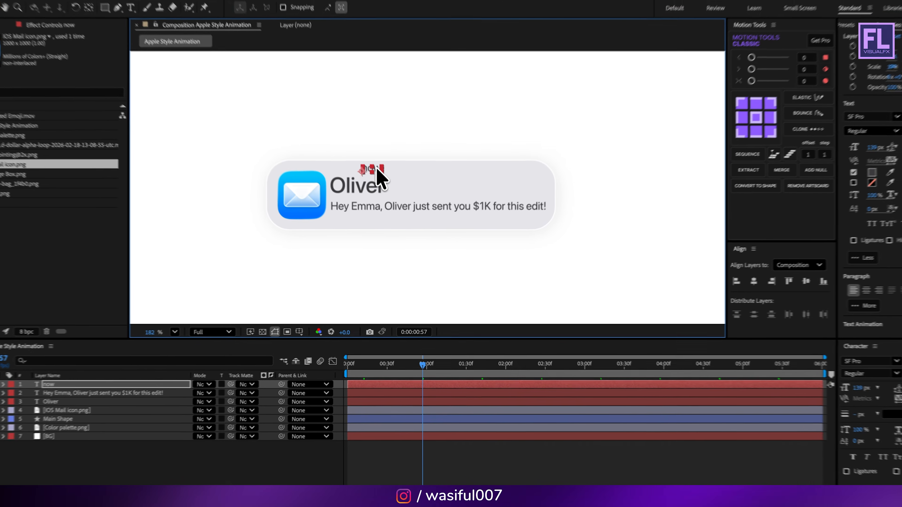
# - Place the "now" text in the upper-right corner of the notification shape, in line with the message's right end
pyautogui.moveTo(375, 185); pyautogui.dragTo(537, 165)
pyautogui.scroll(8, 531, 186)
pyautogui.click(651, 159)
pyautogui.scroll(-10, 652, 158)
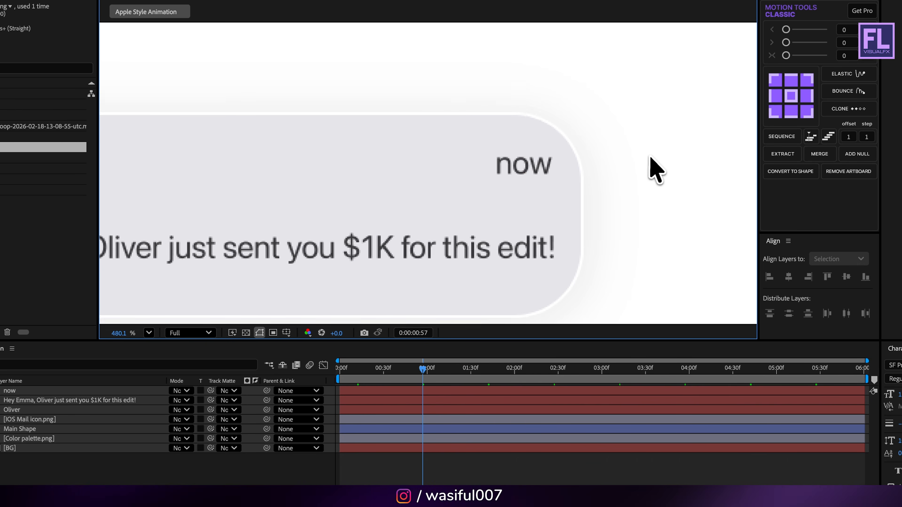
pyautogui.scroll(-2, 625, 194)
pyautogui.scroll(2, 614, 190)
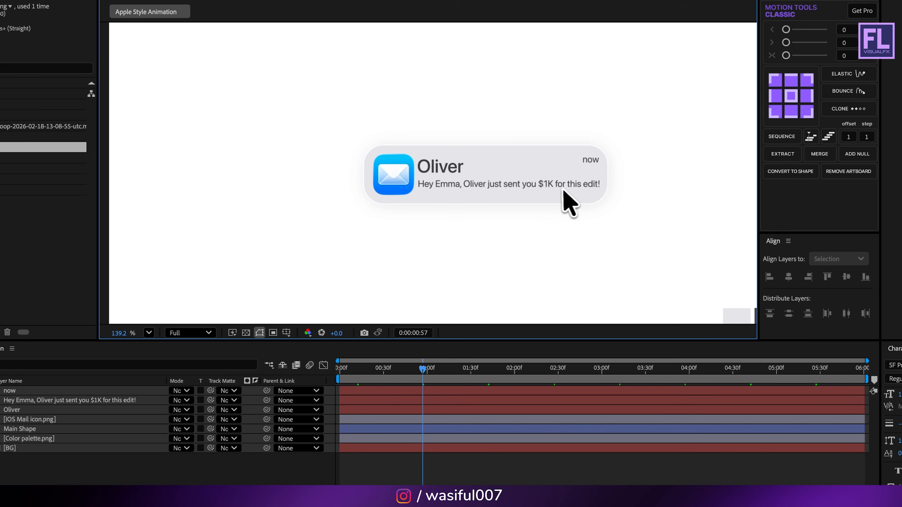
# - Add Position keyframes at 0:00:00:26 to the three text layers and the IOS Mail icon layer
pyautogui.press('space')
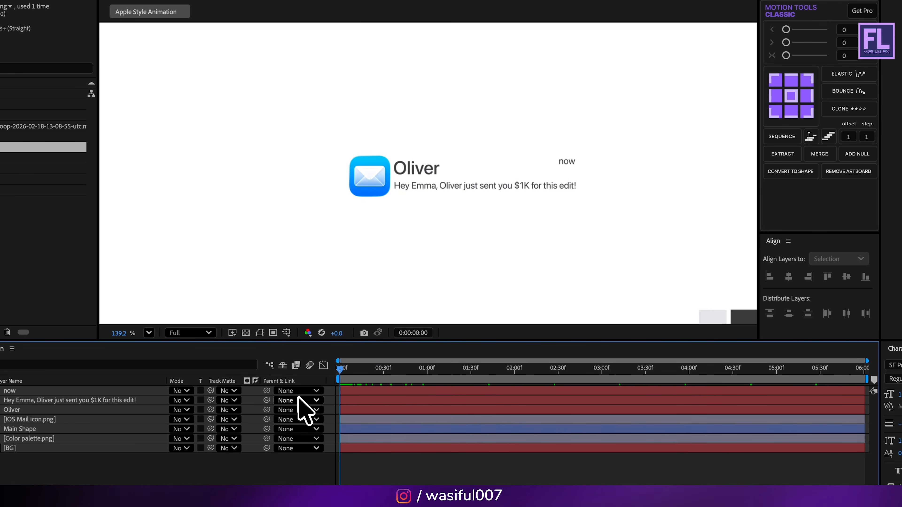
pyautogui.moveTo(383, 372)
pyautogui.mouseDown()
pyautogui.moveTo(397, 370)
pyautogui.moveTo(383, 373)
pyautogui.mouseUp()
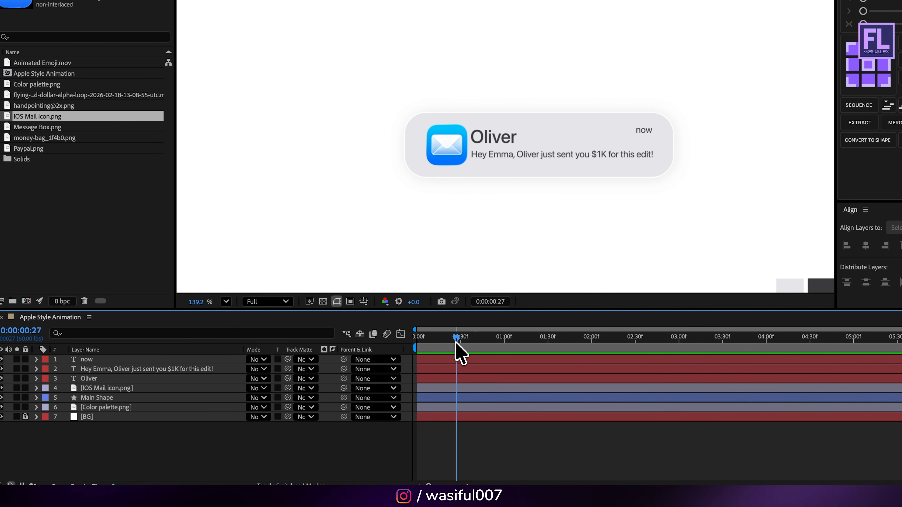
pyautogui.click(119, 388)
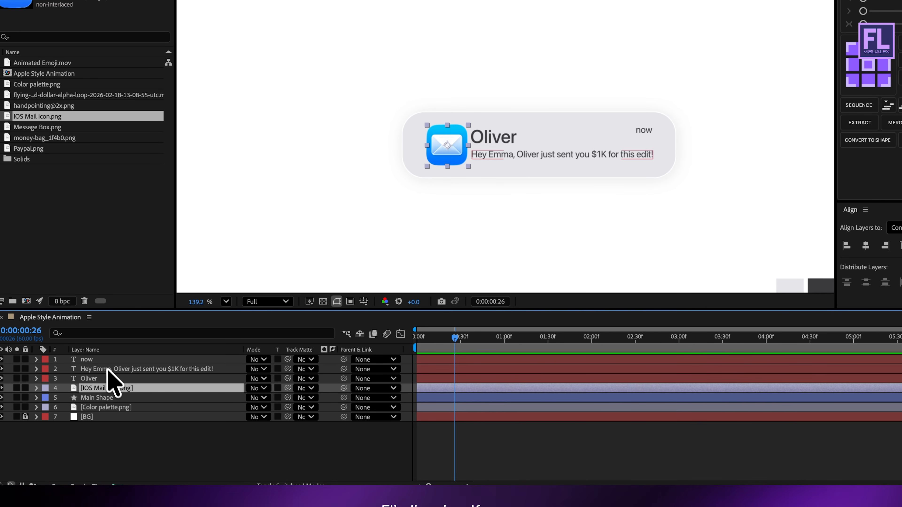
pyautogui.keyDown('shift'); pyautogui.click(104, 359); pyautogui.keyUp('shift')
pyautogui.press('p')
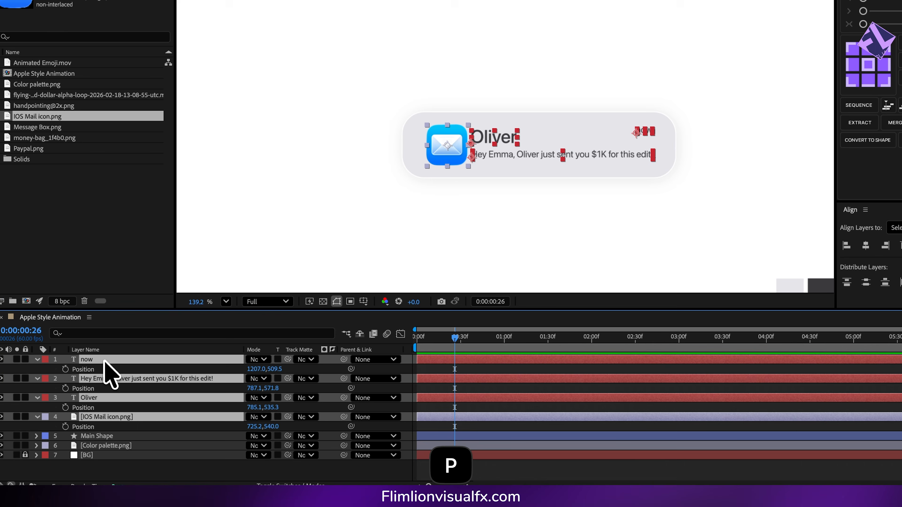
pyautogui.click(66, 369)
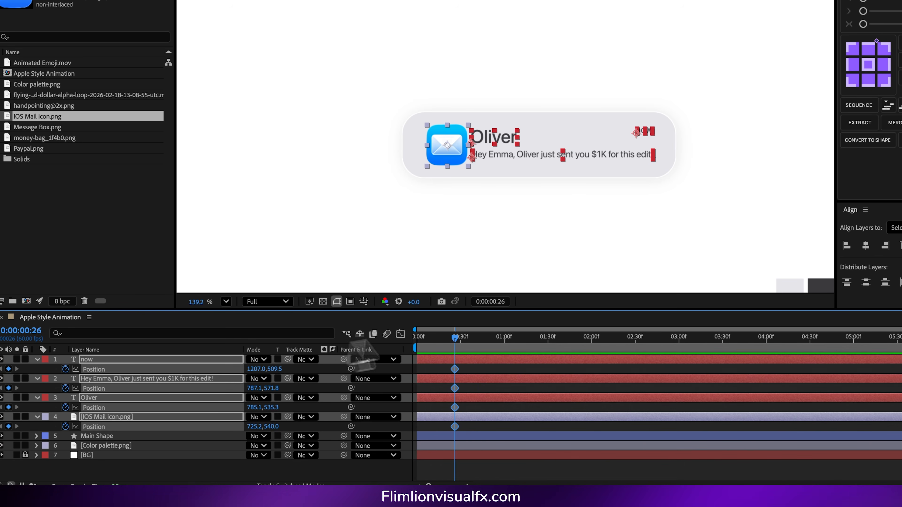
# - At 0:00:00:12, move the text and mail icon layers about 134 px down, below the shape, and apply Easy Ease to these keyframes
pyautogui.moveTo(454, 341); pyautogui.dragTo(434, 346)
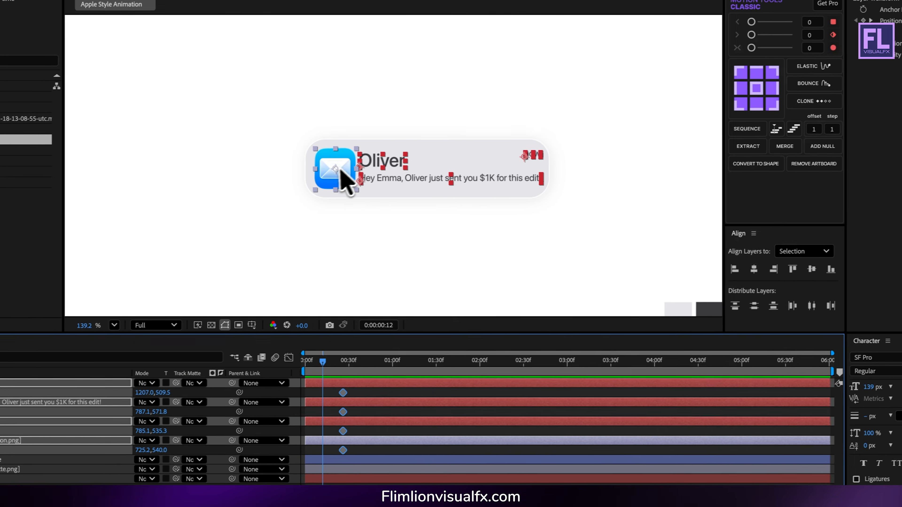
pyautogui.moveTo(443, 148); pyautogui.dragTo(442, 201)
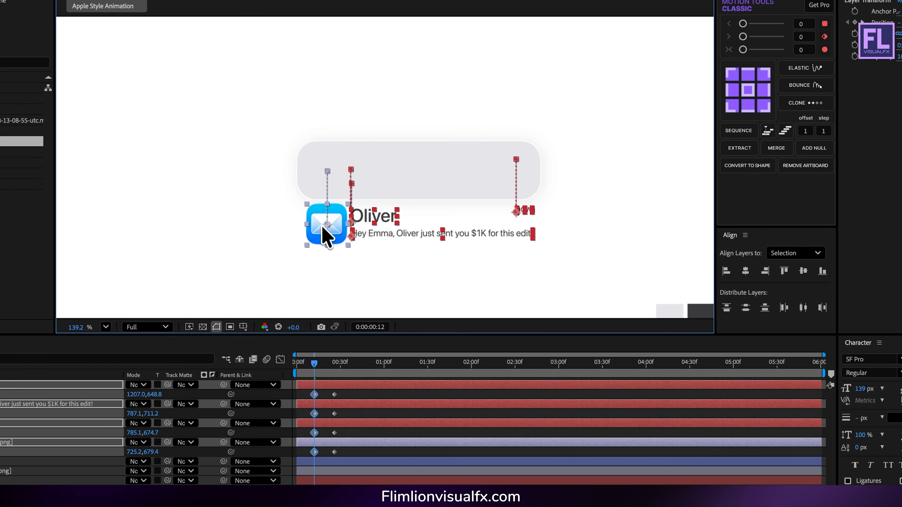
pyautogui.moveTo(321, 228); pyautogui.dragTo(322, 226)
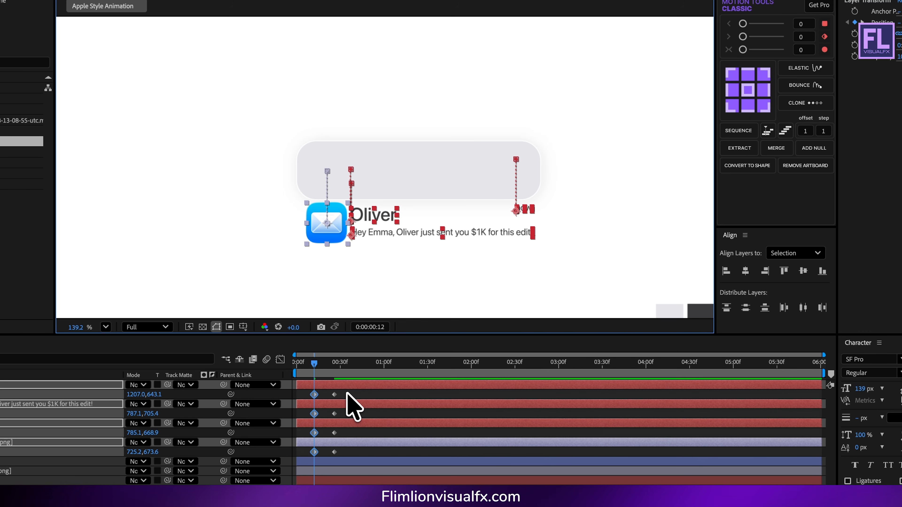
pyautogui.moveTo(322, 393); pyautogui.dragTo(301, 448)
pyautogui.press('F9')
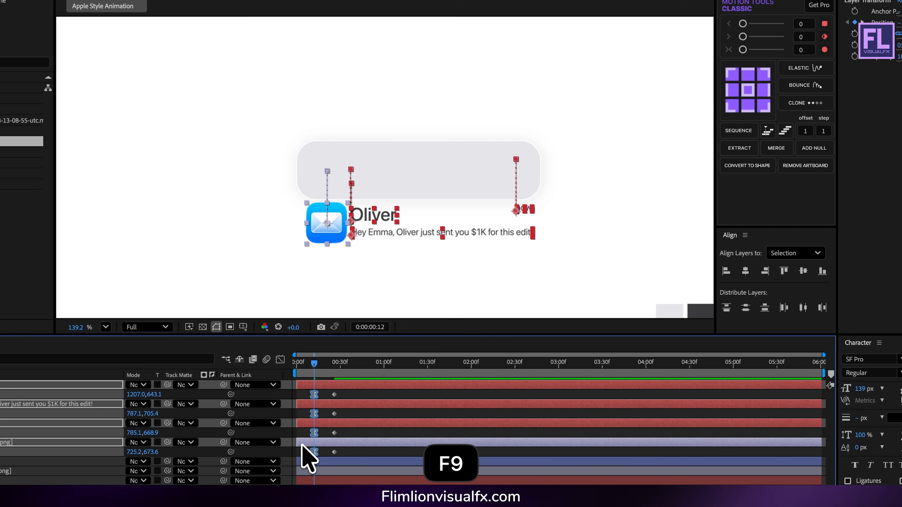
# - Apply the Motion Tools Elastic effect to the ending Position keyframes of the four layers and preview the animation from the start
pyautogui.moveTo(340, 389); pyautogui.dragTo(332, 468)
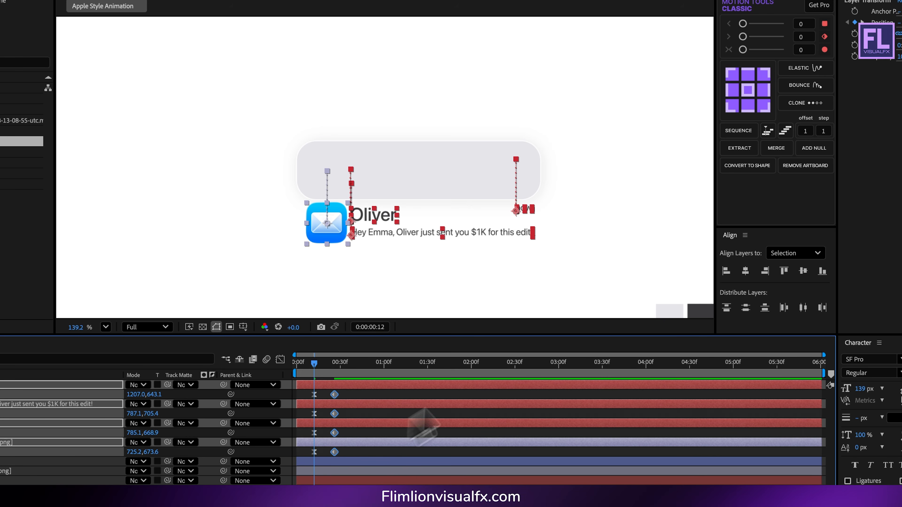
pyautogui.click(767, 101)
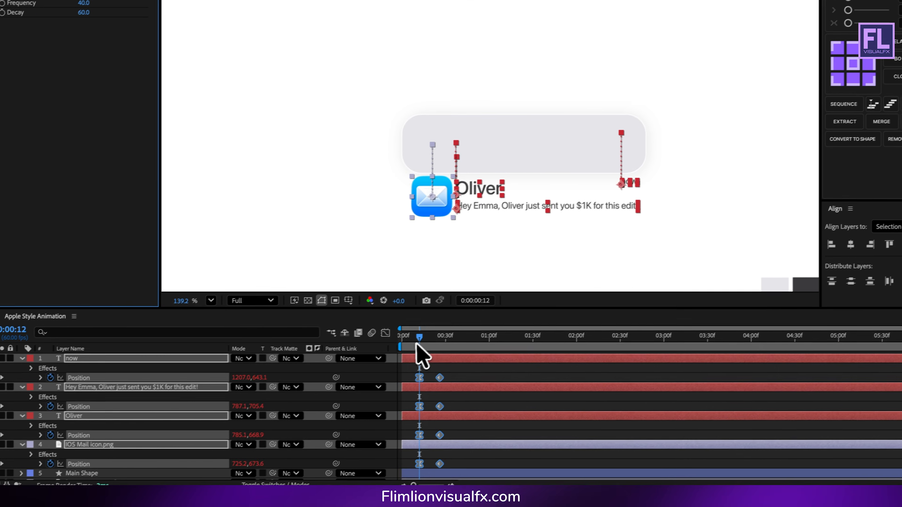
pyautogui.moveTo(320, 377); pyautogui.dragTo(308, 378)
pyautogui.press('space')
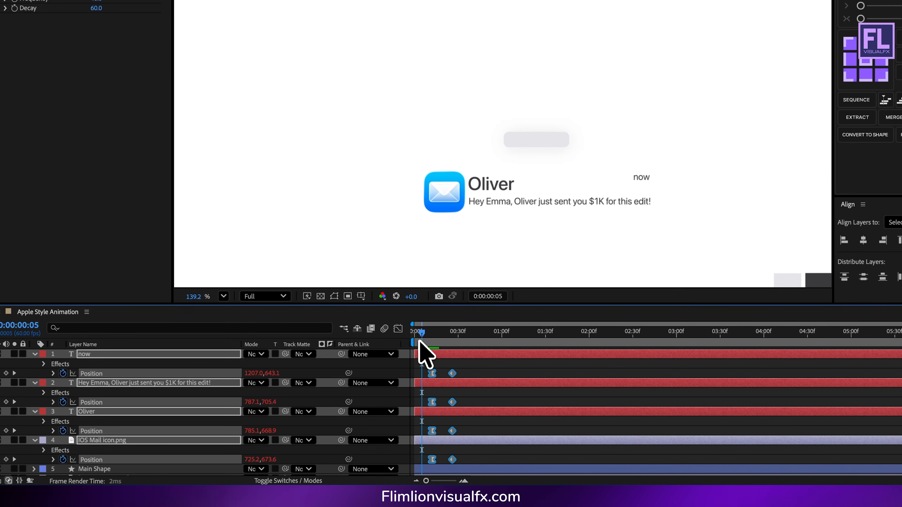
pyautogui.moveTo(474, 332); pyautogui.dragTo(392, 341)
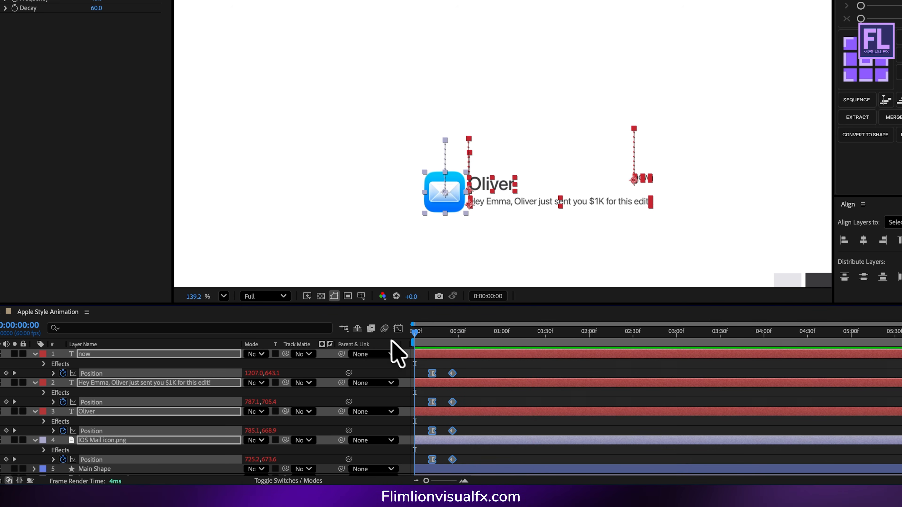
pyautogui.press('space')
pyautogui.press('space')
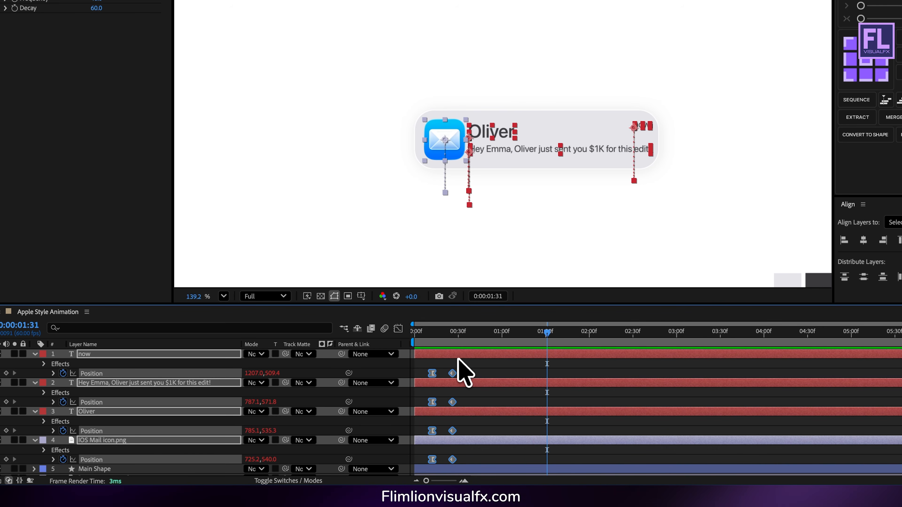
# - Collapse the expanded layers, duplicate the Main Shape layer and rename the copy "Main Shape Mask"
pyautogui.click(35, 354)
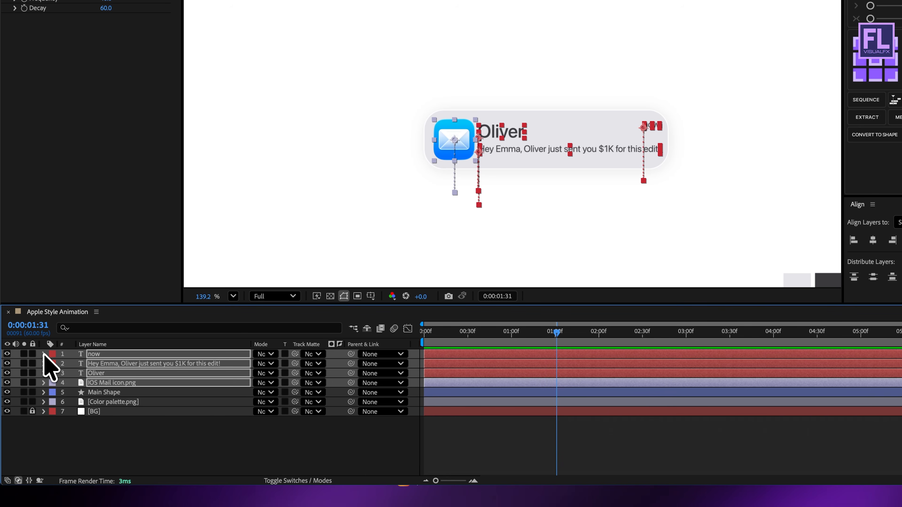
pyautogui.click(138, 425)
pyautogui.click(108, 393)
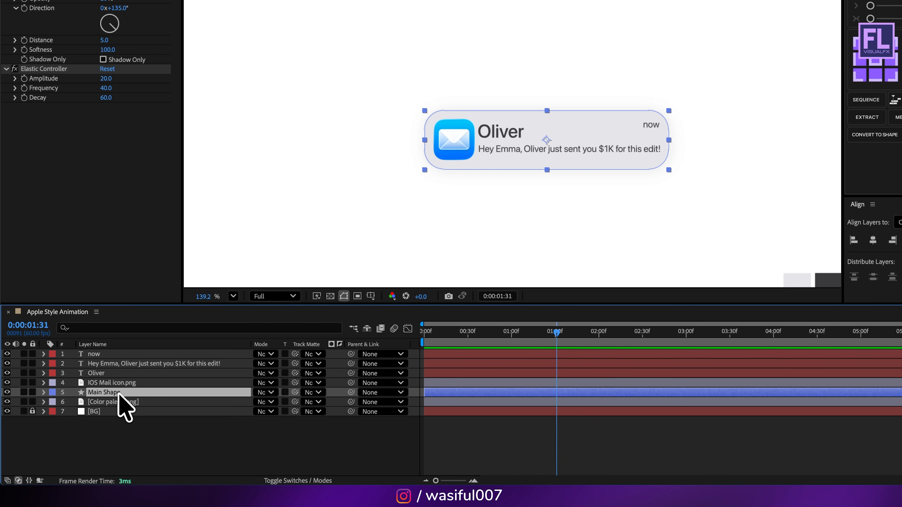
pyautogui.press('super+d')
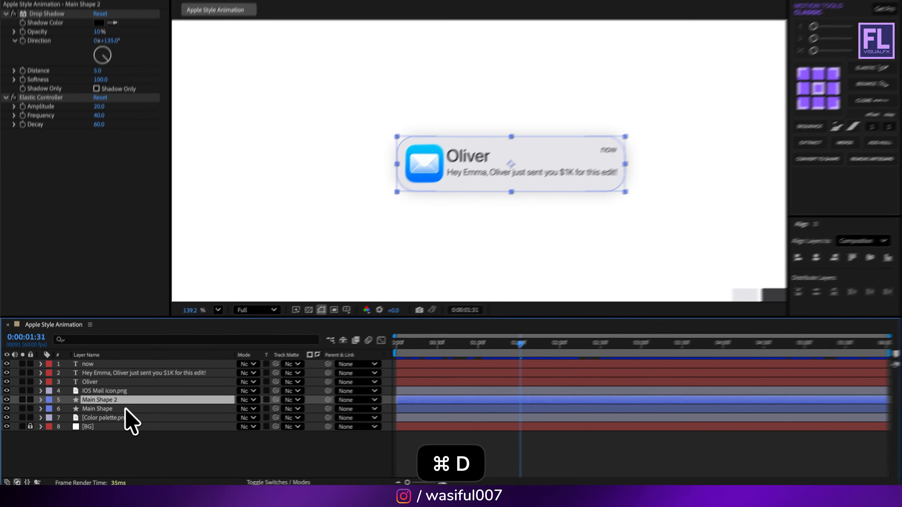
pyautogui.press('Return')
pyautogui.press('Right')
pyautogui.press('BackSpace')
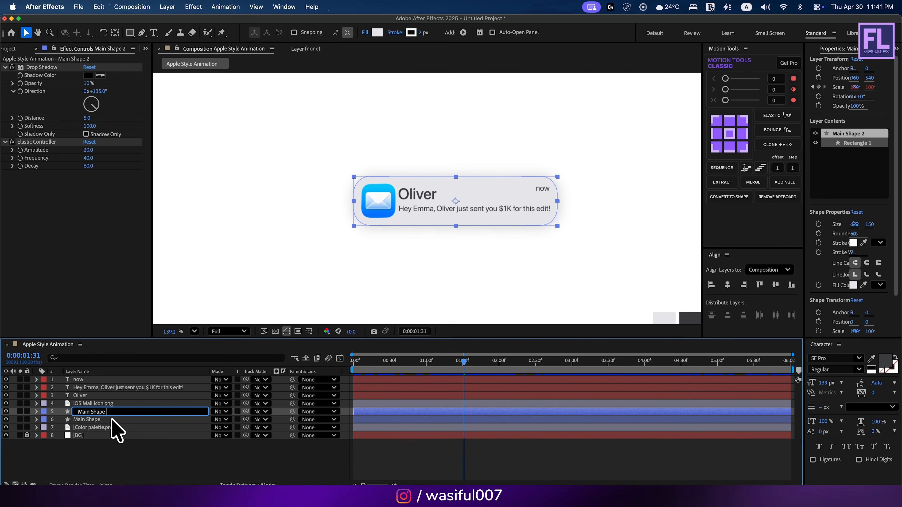
pyautogui.press('Return')
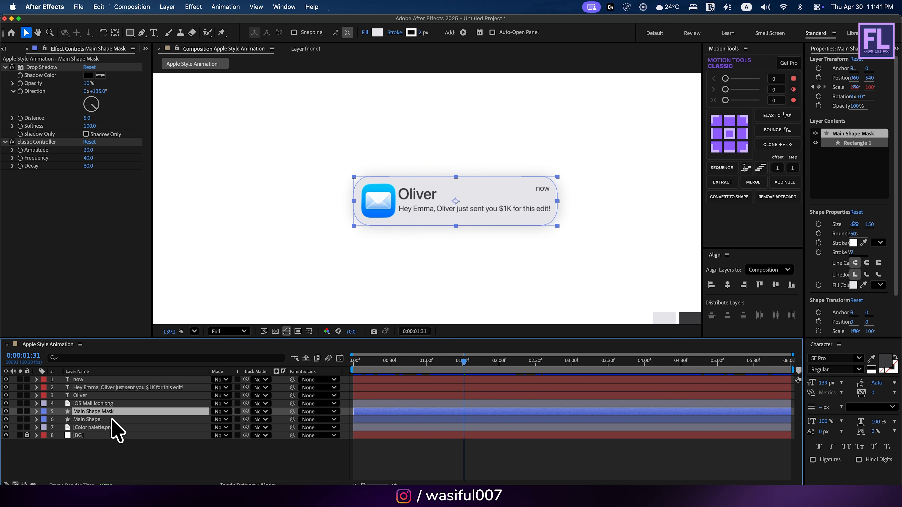
# - Use Main Shape Mask as the track matte for the mail icon and the three text layers, and check the masked animation
pyautogui.click(96, 404)
pyautogui.keyDown('super'); pyautogui.click(90, 396); pyautogui.keyUp('super')
pyautogui.keyDown('super'); pyautogui.click(94, 388); pyautogui.keyUp('super')
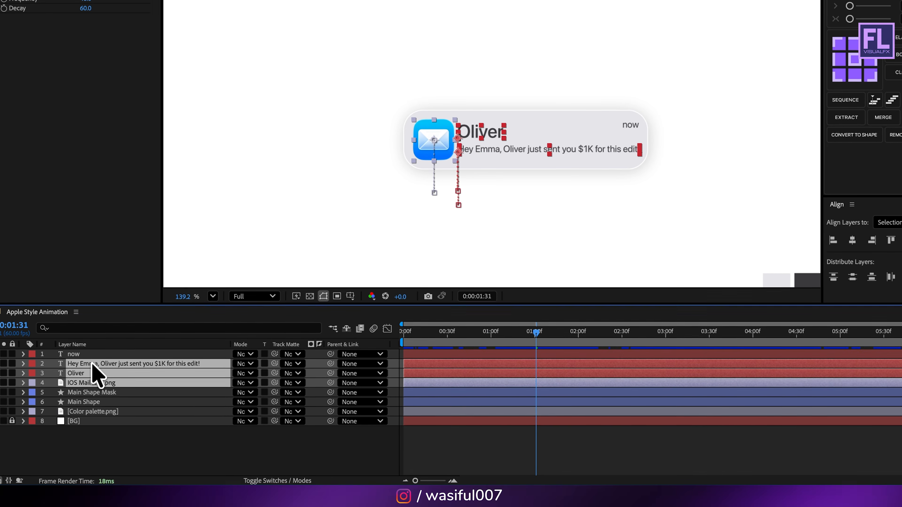
pyautogui.keyDown('super'); pyautogui.click(95, 381); pyautogui.keyUp('super')
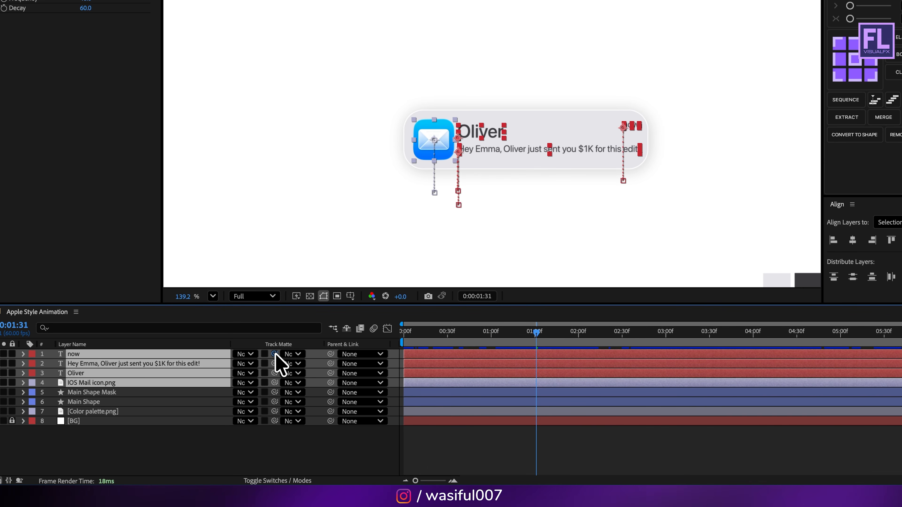
pyautogui.moveTo(275, 354); pyautogui.dragTo(95, 394)
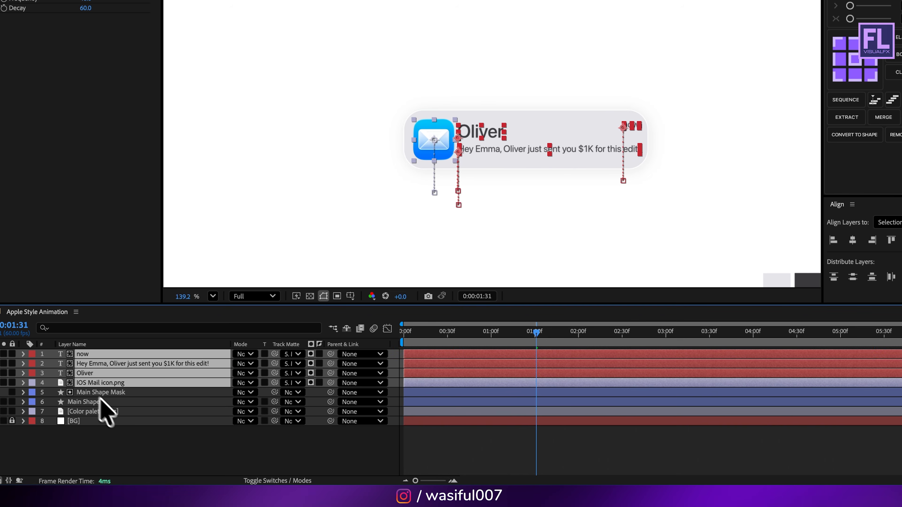
pyautogui.moveTo(534, 345); pyautogui.dragTo(487, 348)
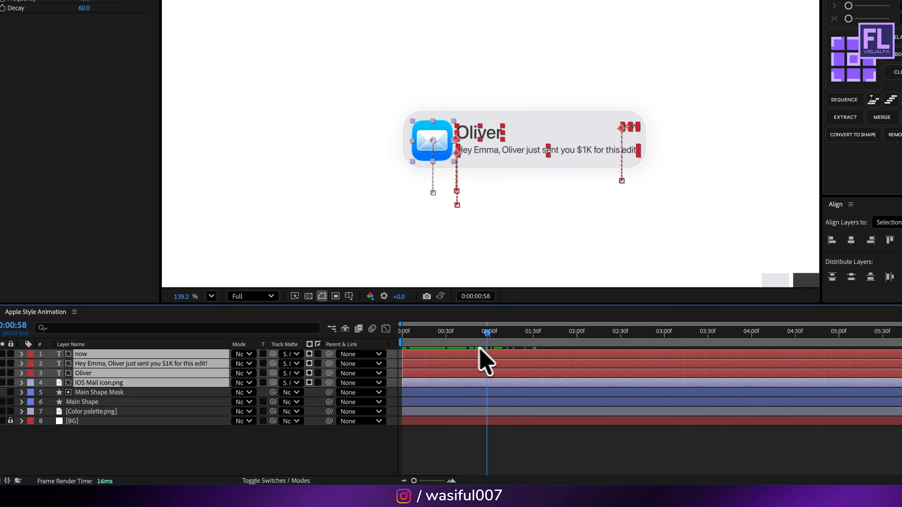
# - Trim the start of the mail icon and three text layers to their first Position keyframes, and collapse the layers
pyautogui.press('u')
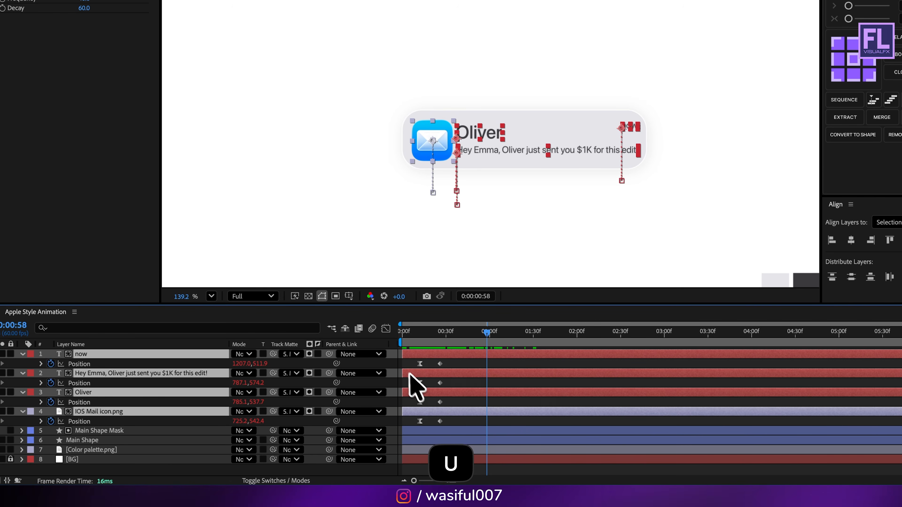
pyautogui.moveTo(403, 355); pyautogui.dragTo(416, 356)
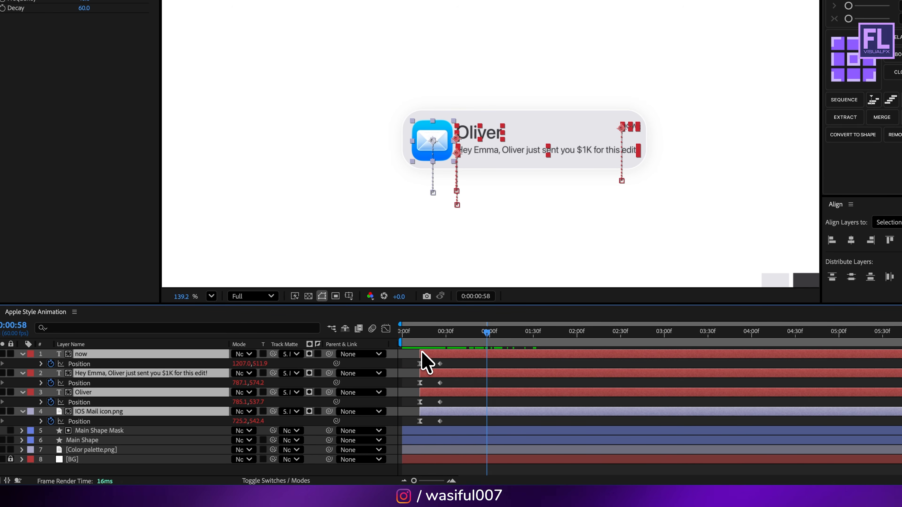
pyautogui.click(23, 354)
pyautogui.click(123, 451)
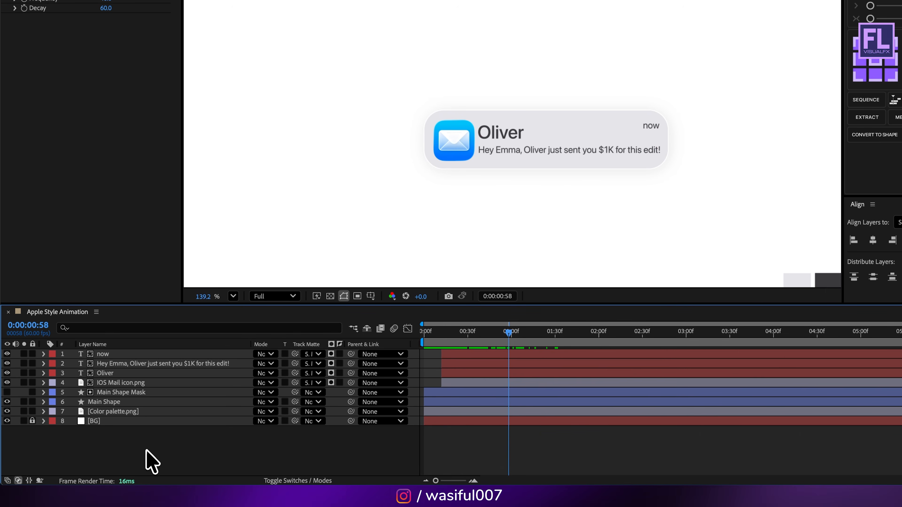
# - Stagger the sender name, message and "now" text layers progressively a few frames behind the mail icon layer, and preview the animation
pyautogui.click(138, 383)
pyautogui.click(457, 375)
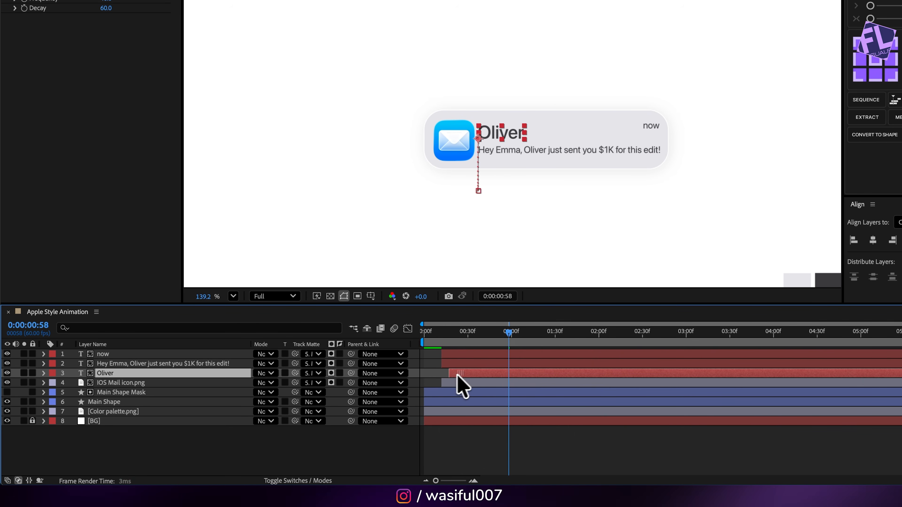
pyautogui.moveTo(455, 364); pyautogui.dragTo(474, 364)
pyautogui.moveTo(472, 355); pyautogui.dragTo(403, 363)
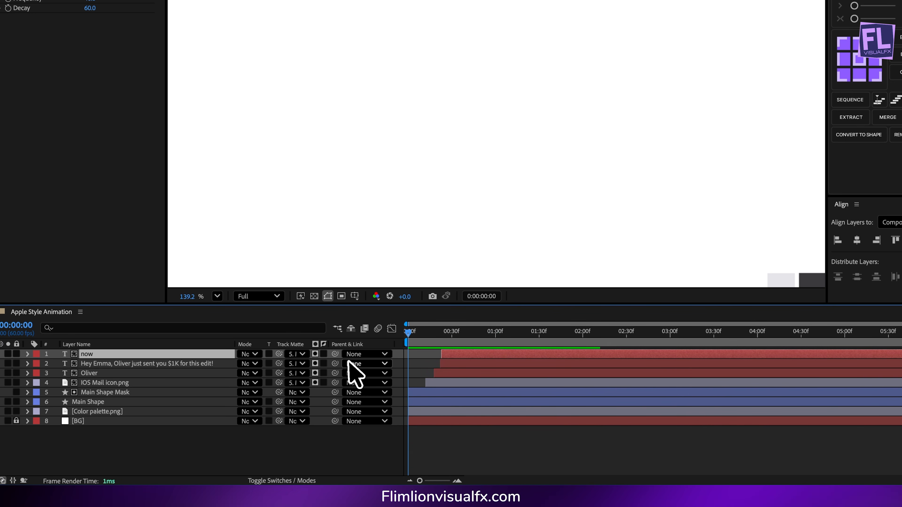
pyautogui.press('space')
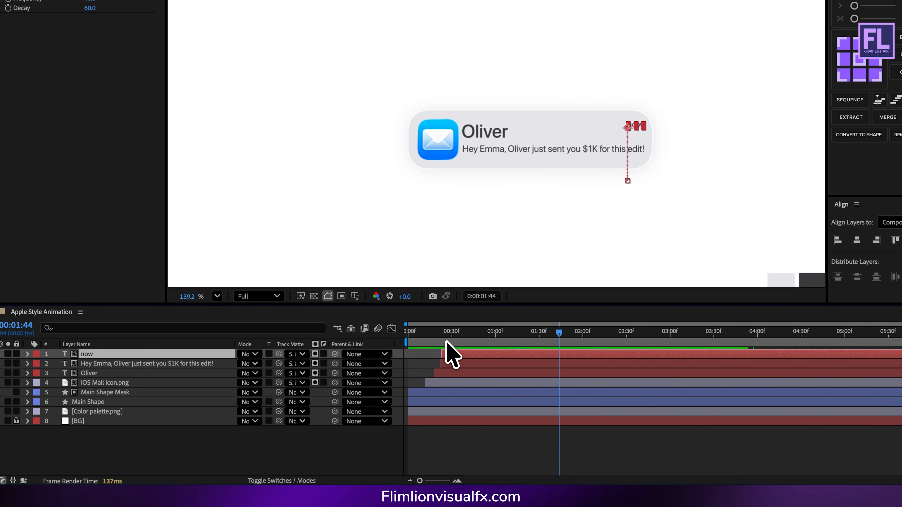
pyautogui.moveTo(443, 336); pyautogui.dragTo(473, 349)
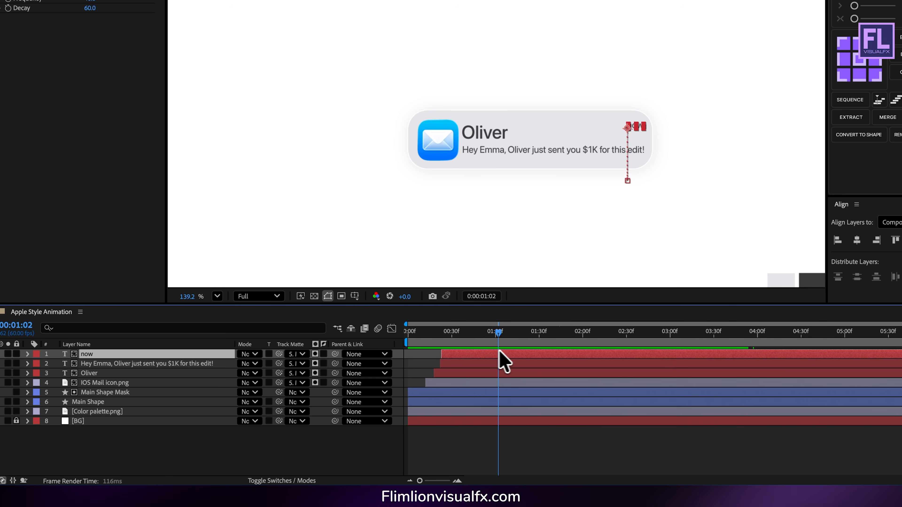
# - Parent the mail icon and three text layers to the Main Shape layer and preview the animation from the start
pyautogui.keyDown('shift'); pyautogui.click(111, 383); pyautogui.keyUp('shift')
pyautogui.moveTo(335, 354); pyautogui.dragTo(99, 404)
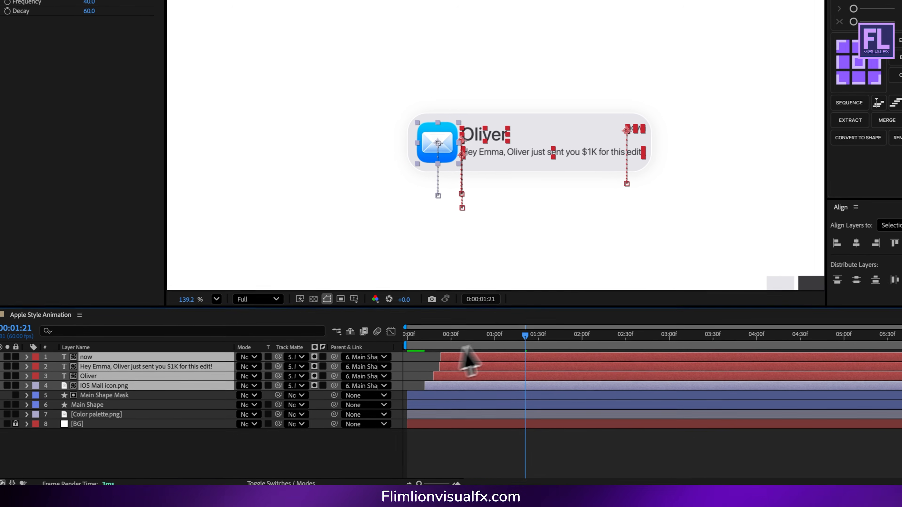
pyautogui.moveTo(503, 342); pyautogui.dragTo(204, 414)
pyautogui.press('space')
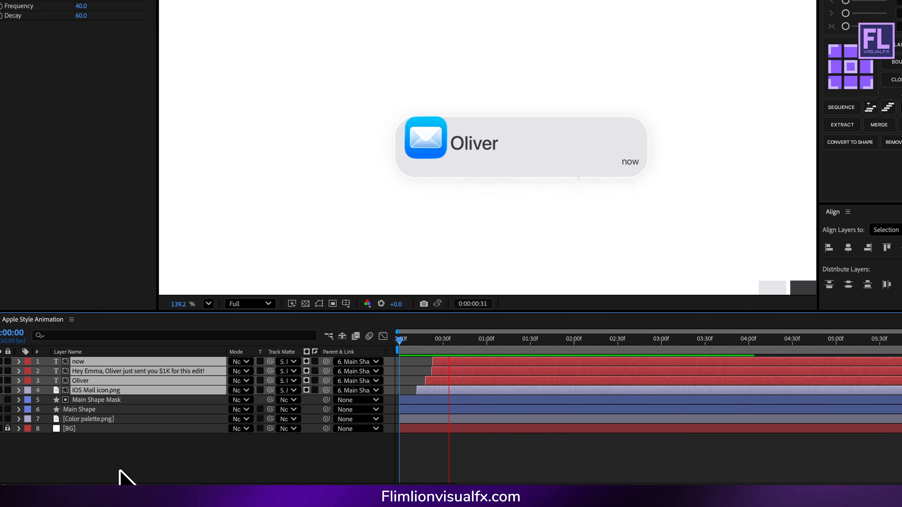
pyautogui.press('space')
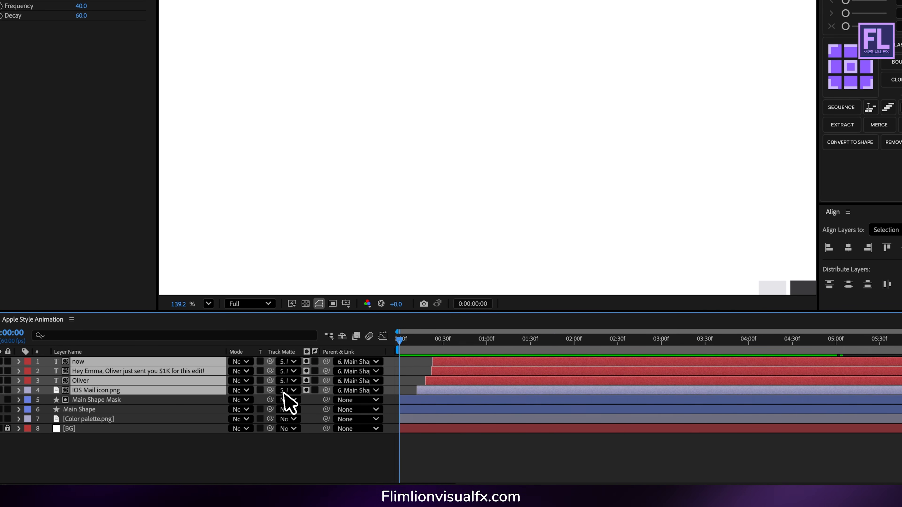
pyautogui.press('space')
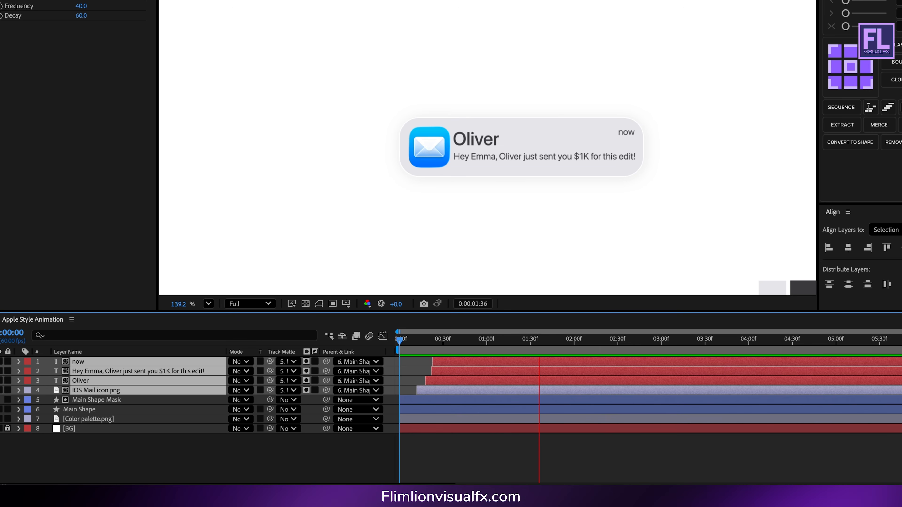
pyautogui.press('space')
pyautogui.click(169, 475)
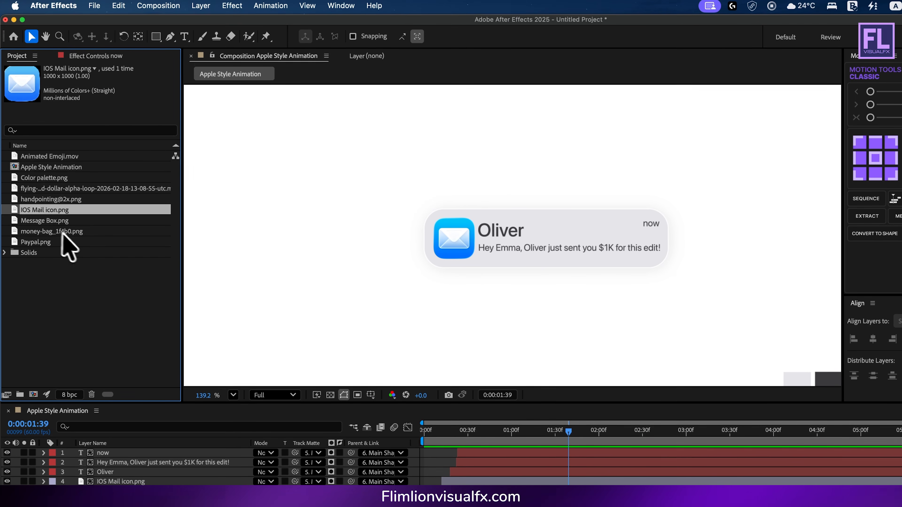
# - Add money-bag_1f4b0.png to the composition as the top layer, scale it down and place it just below the mail icon
pyautogui.click(40, 232)
pyautogui.moveTo(36, 235); pyautogui.dragTo(530, 246)
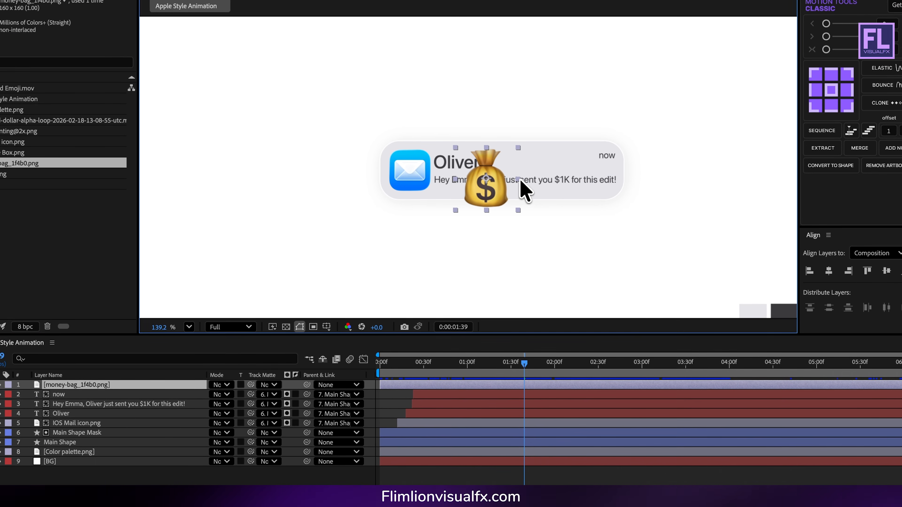
pyautogui.moveTo(520, 180); pyautogui.dragTo(396, 201)
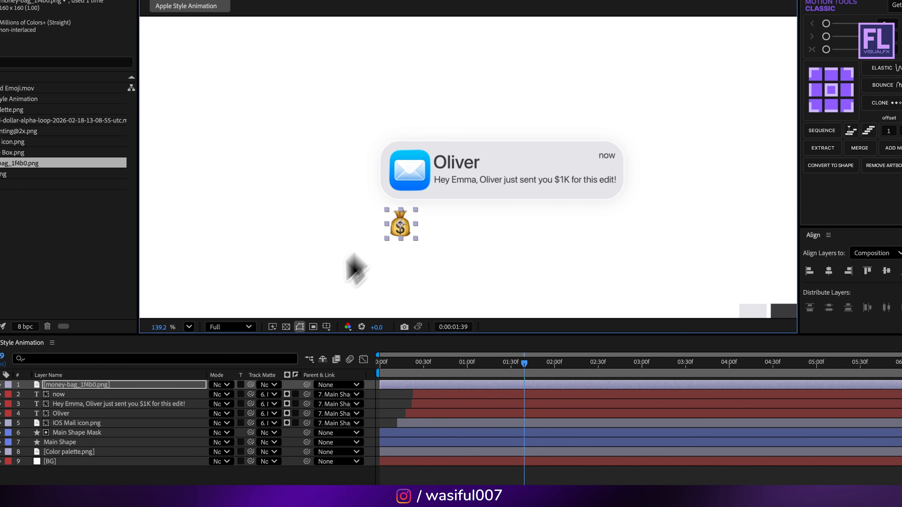
# - Make the money bag layer start at 0:00:00:57 and set a Position keyframe there
pyautogui.moveTo(519, 368)
pyautogui.mouseDown()
pyautogui.moveTo(422, 372)
pyautogui.moveTo(511, 384)
pyautogui.mouseUp()
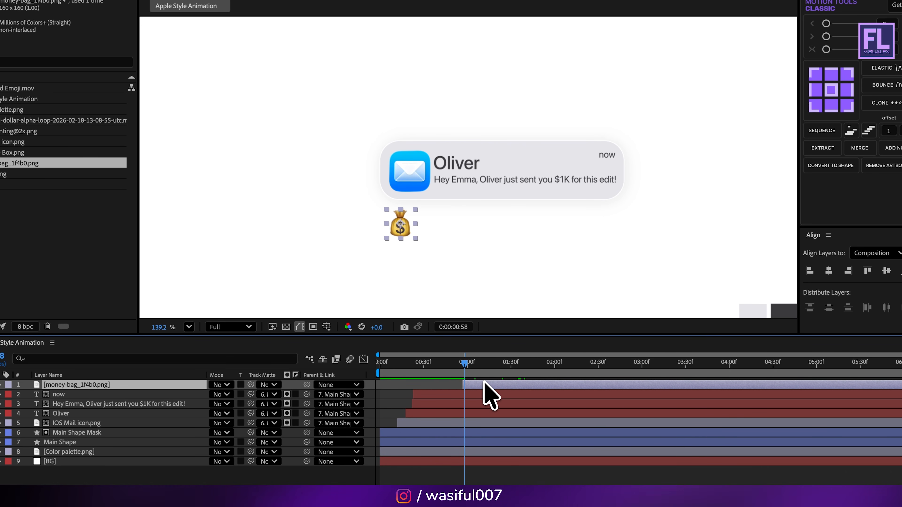
pyautogui.press('p')
pyautogui.click(463, 365)
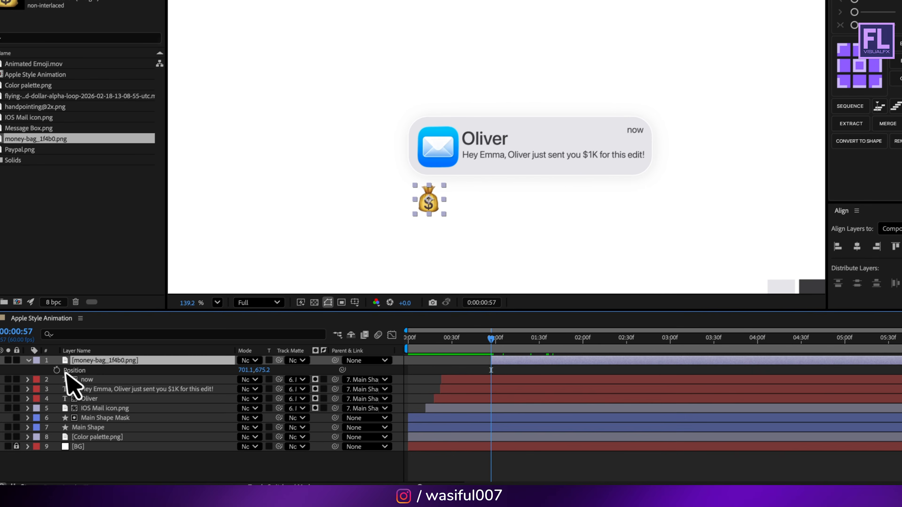
pyautogui.click(28, 394)
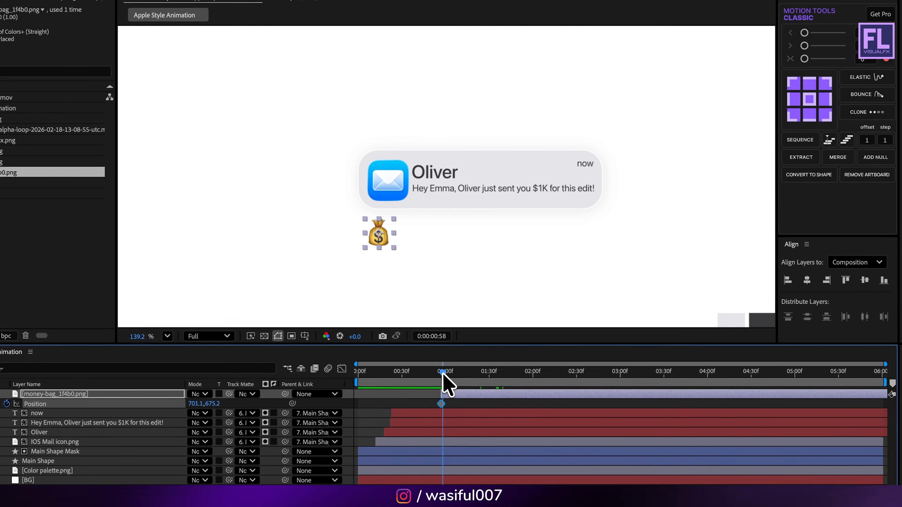
# - At 0:00:01:52, move the money bag straight up above the shape to Y 398, and apply Easy Ease to both Position keyframes
pyautogui.moveTo(499, 331); pyautogui.dragTo(579, 338)
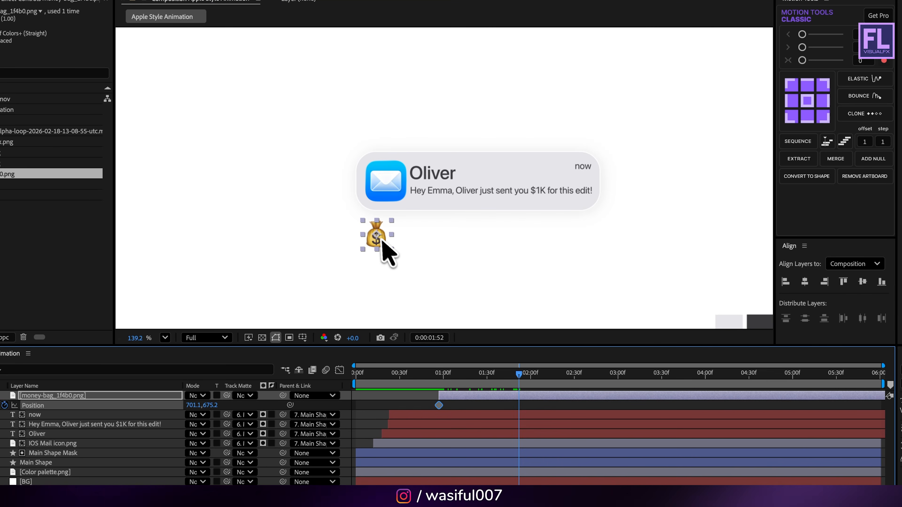
pyautogui.moveTo(383, 243); pyautogui.dragTo(386, 181)
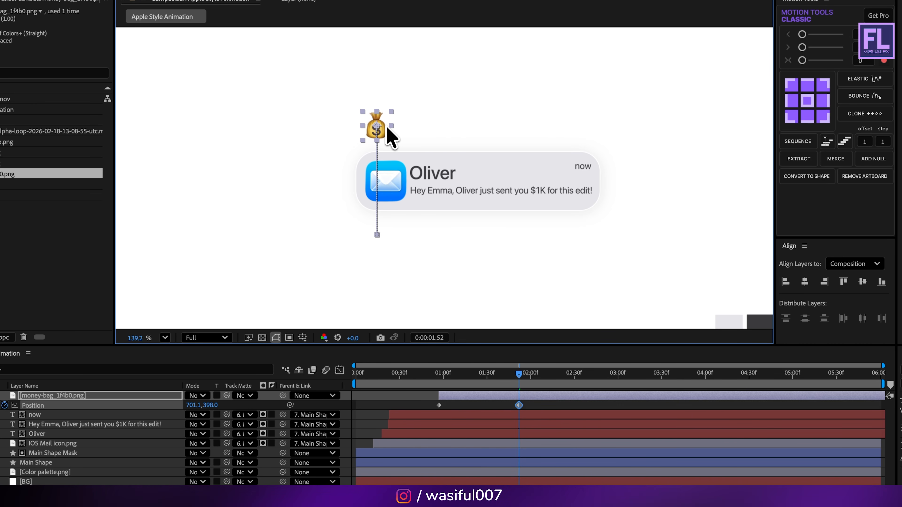
pyautogui.moveTo(512, 374); pyautogui.dragTo(443, 389)
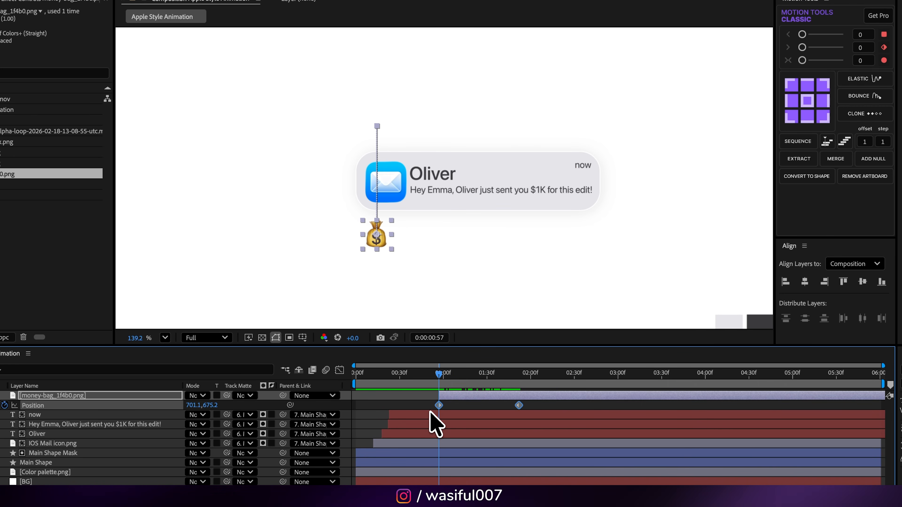
pyautogui.press('F9')
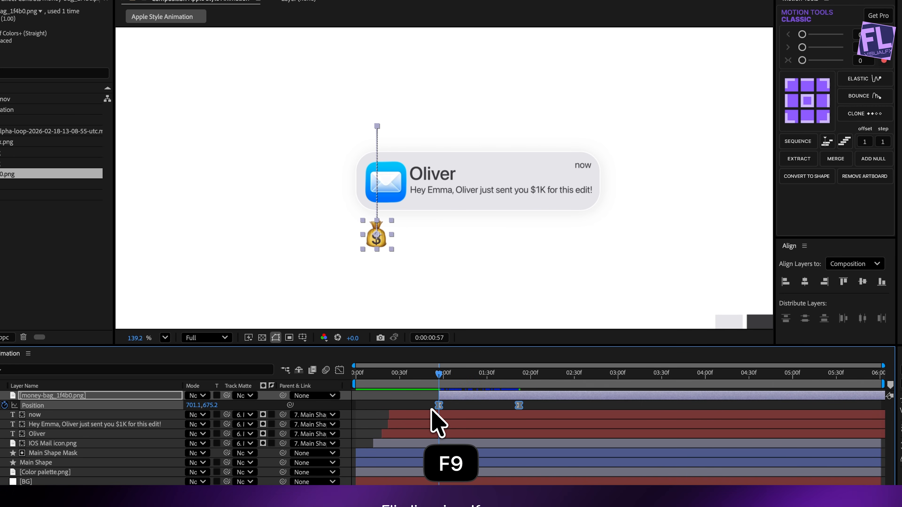
pyautogui.moveTo(446, 375)
pyautogui.mouseDown()
pyautogui.moveTo(503, 377)
pyautogui.moveTo(440, 391)
pyautogui.mouseUp()
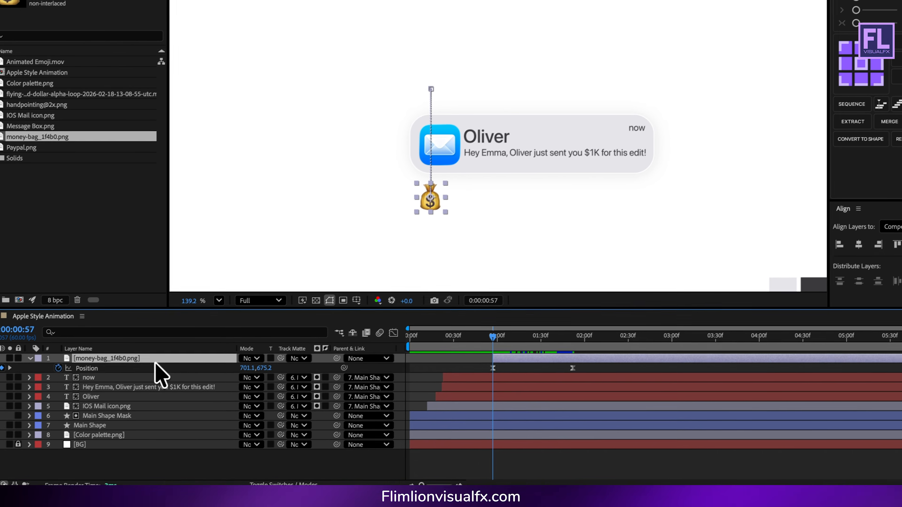
# - Keyframe the money bag's Opacity from 0% just after the layer's start to 100% at 0:00:01:19
pyautogui.click(100, 397)
pyautogui.hotkey('shift', 't')
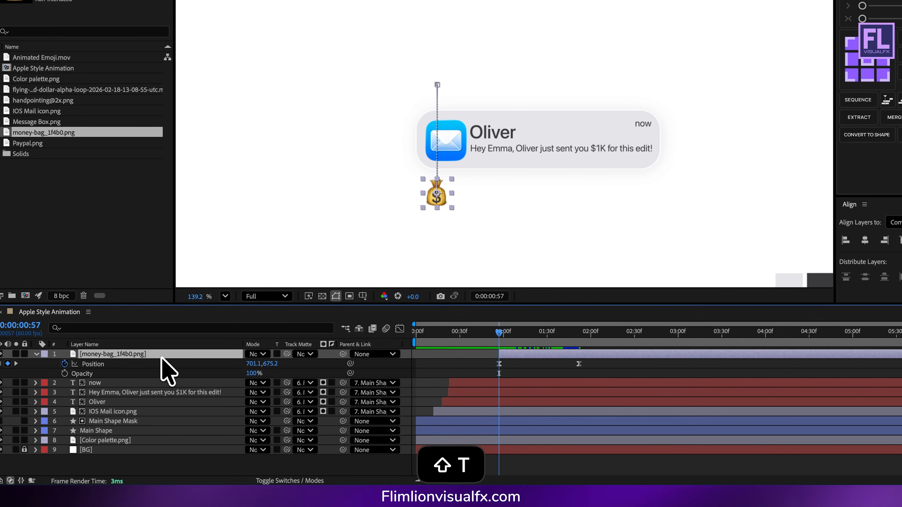
pyautogui.click(64, 374)
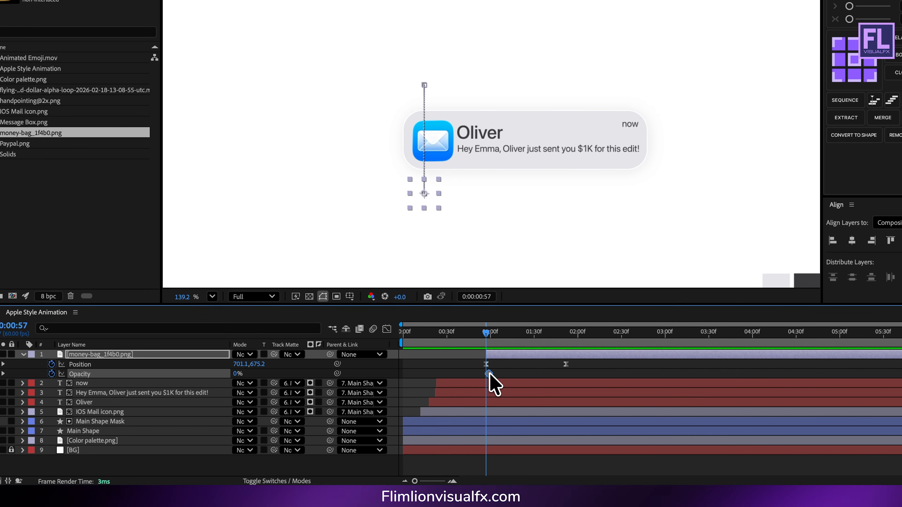
pyautogui.moveTo(487, 337); pyautogui.dragTo(527, 348)
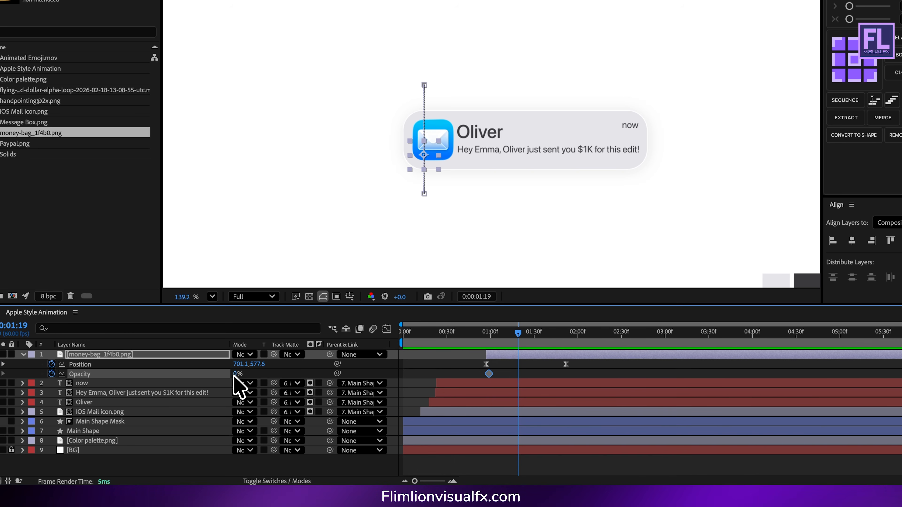
pyautogui.moveTo(236, 375); pyautogui.dragTo(354, 371)
# - Hold the money bag's Opacity at 100% with a keyframe at 0:00:01:30 and fade it to 0% at 0:00:01:50
pyautogui.moveTo(520, 337); pyautogui.dragTo(537, 335)
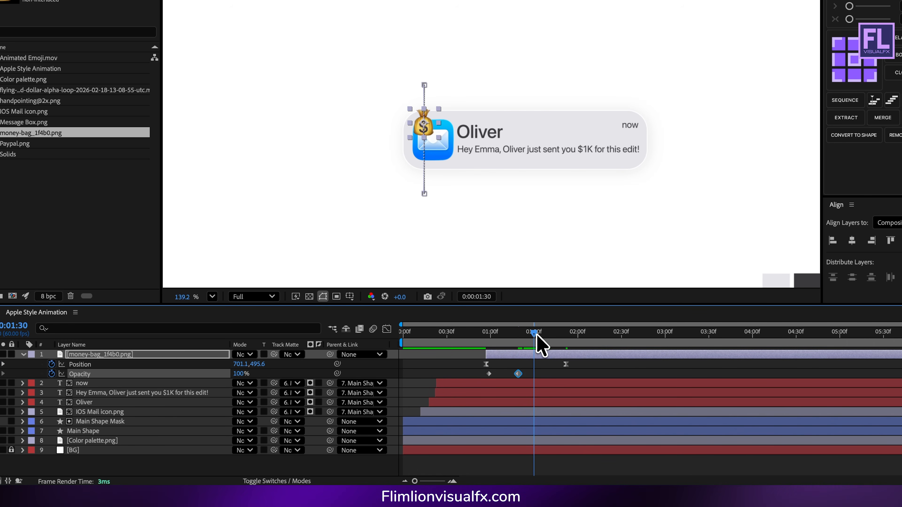
pyautogui.click(14, 373)
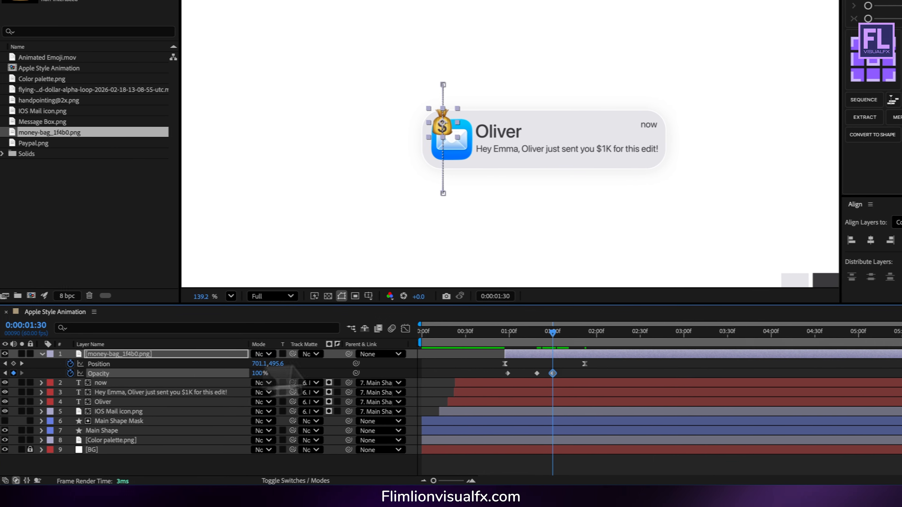
pyautogui.moveTo(529, 334); pyautogui.dragTo(559, 334)
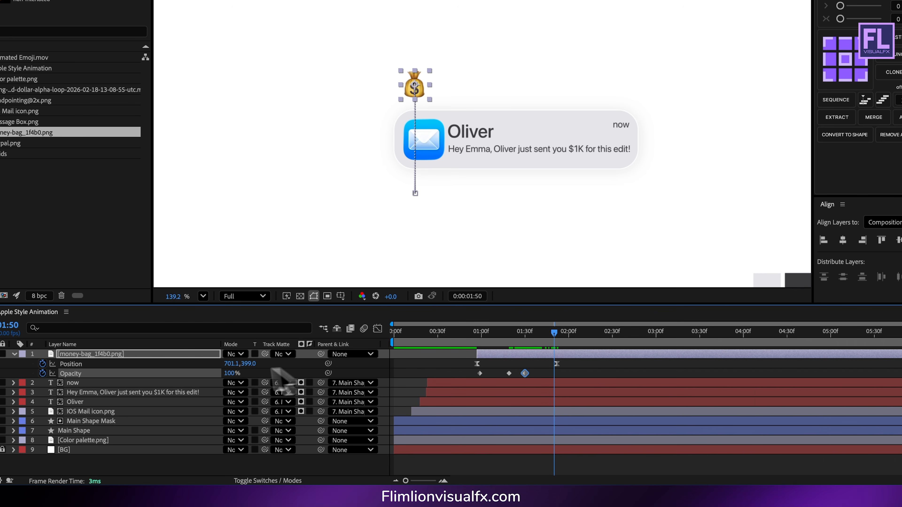
pyautogui.moveTo(231, 373); pyautogui.dragTo(94, 377)
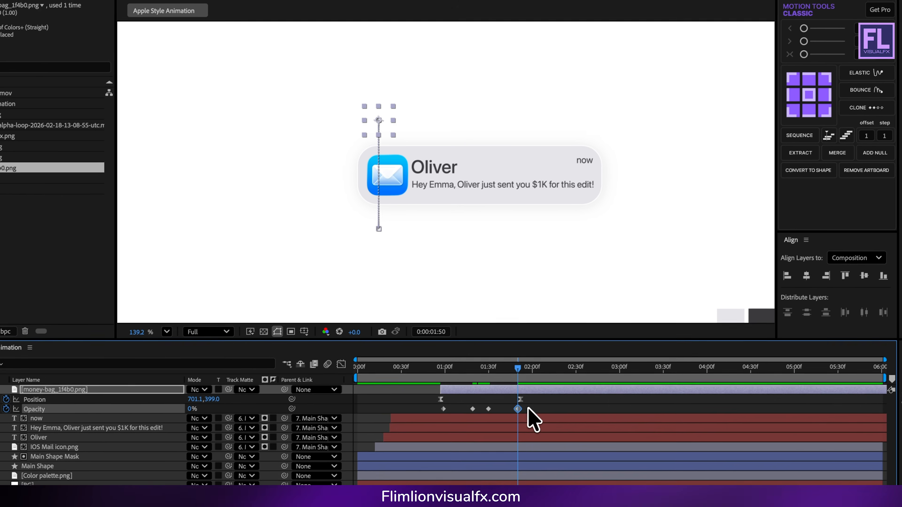
# - Apply Easy Ease to all four Opacity keyframes of the money bag layer and preview its fade
pyautogui.moveTo(528, 408); pyautogui.dragTo(388, 411)
pyautogui.press('F9')
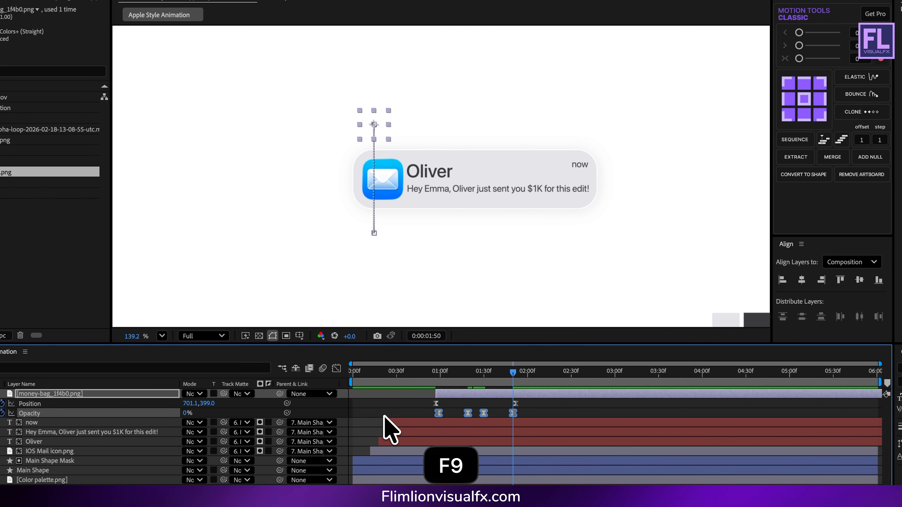
pyautogui.moveTo(511, 372); pyautogui.dragTo(413, 375)
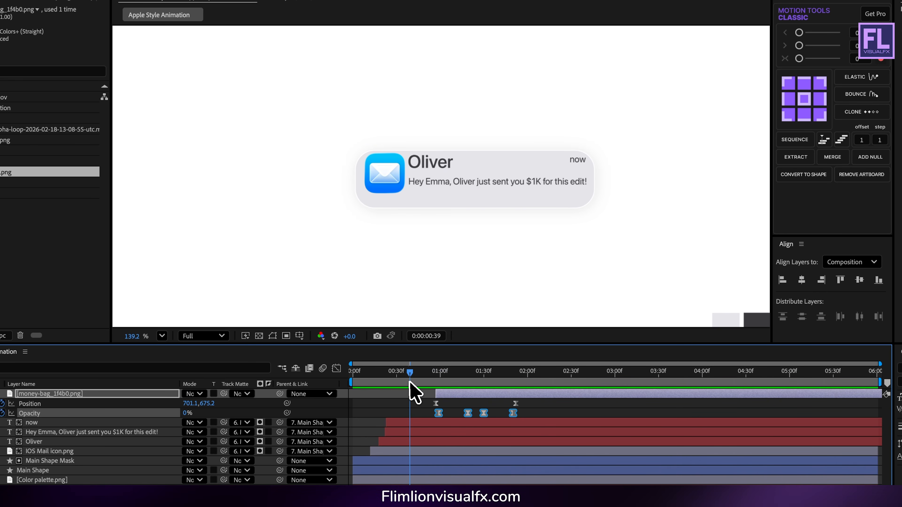
pyautogui.press('space')
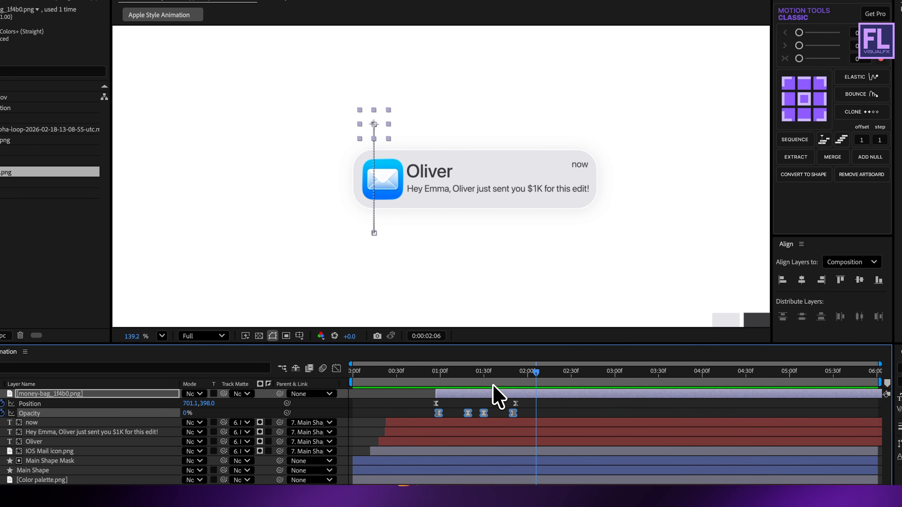
# - Shift the money bag layer with its keyframes about 17 frames earlier, to start near 0:00:00:40, and preview the timing
pyautogui.moveTo(504, 375); pyautogui.dragTo(529, 375)
pyautogui.moveTo(471, 397); pyautogui.dragTo(448, 399)
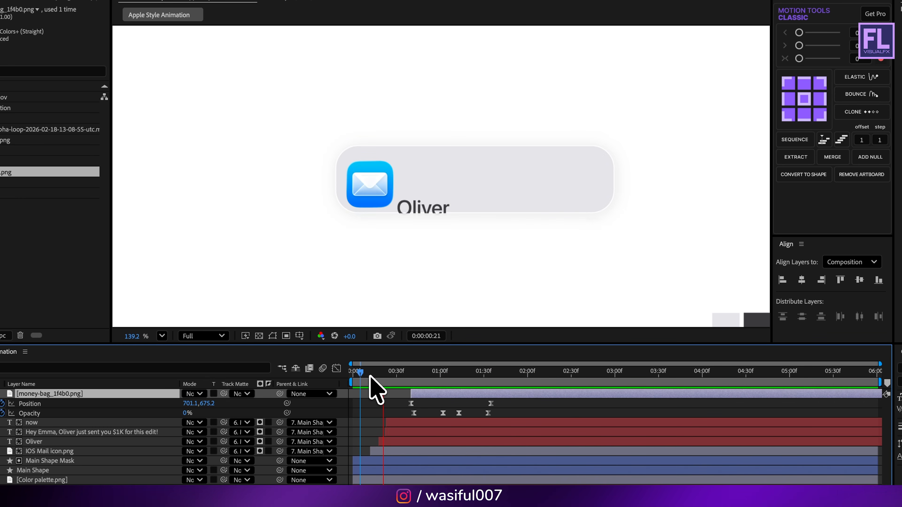
pyautogui.moveTo(413, 375)
pyautogui.mouseDown()
pyautogui.moveTo(441, 376)
pyautogui.moveTo(383, 382)
pyautogui.moveTo(412, 386)
pyautogui.mouseUp()
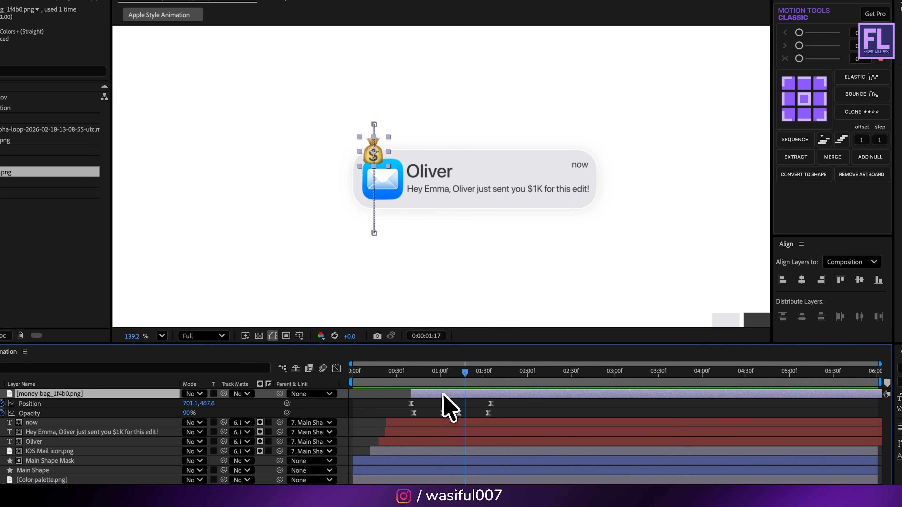
# - Duplicate the money bag layer and move the copy's whole rise path to the notification's middle, ending at about 959.7, 405.1
pyautogui.press('super+d')
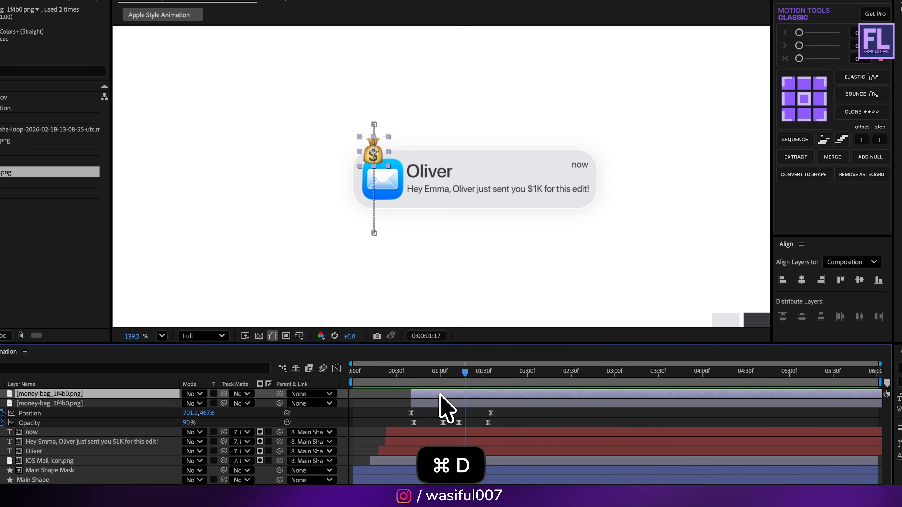
pyautogui.press('u')
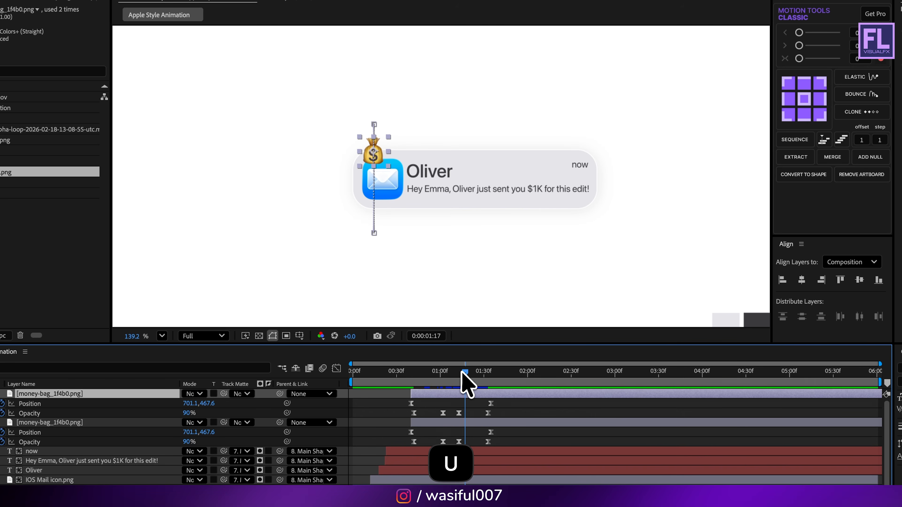
pyautogui.moveTo(464, 373); pyautogui.dragTo(396, 419)
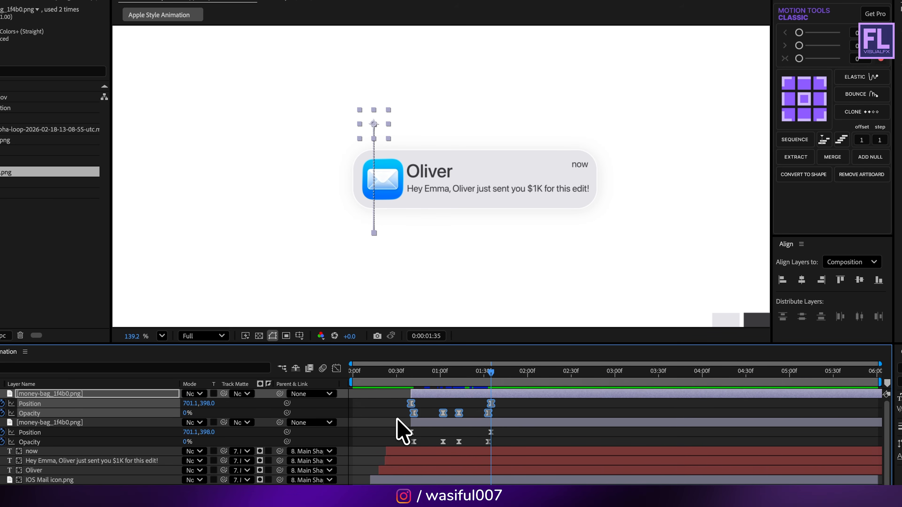
pyautogui.moveTo(377, 132); pyautogui.dragTo(476, 131)
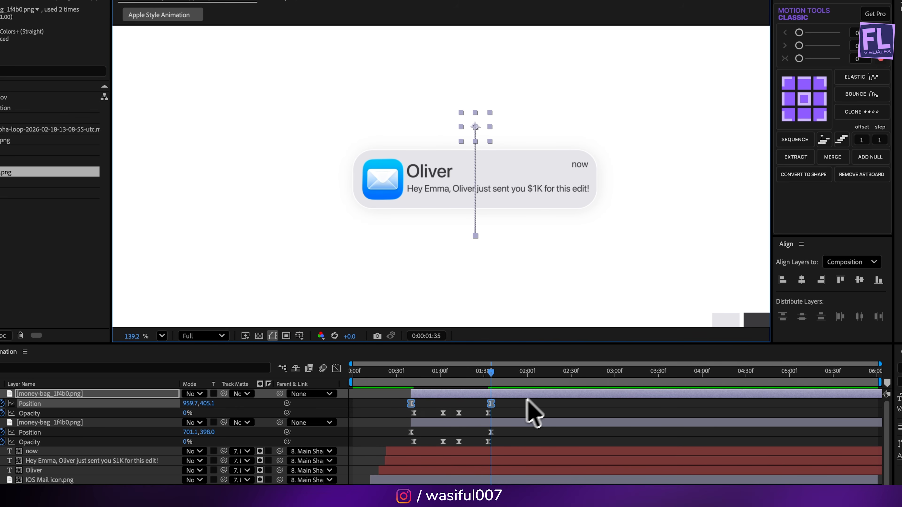
# - Duplicate the middle money bag and move the copy's whole rise path near the "now" label, ending at about 1202.5, 366.3
pyautogui.press('super+d')
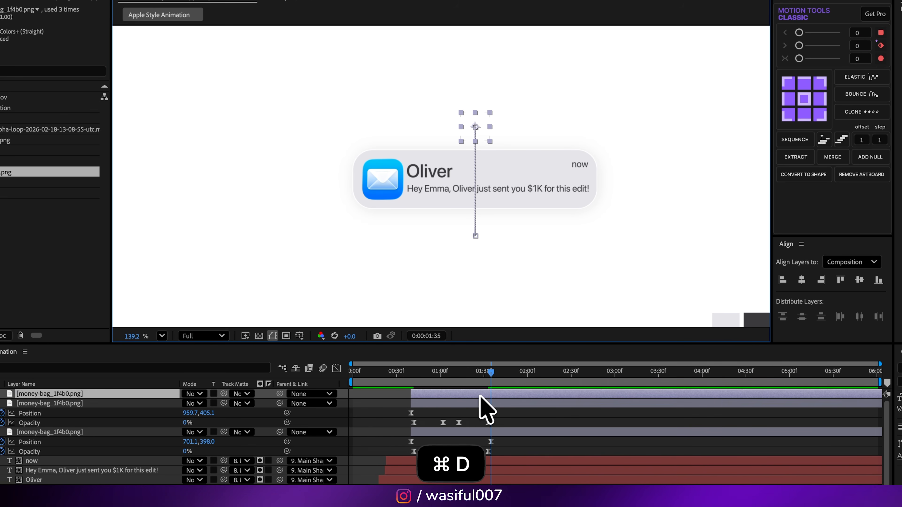
pyautogui.press('u')
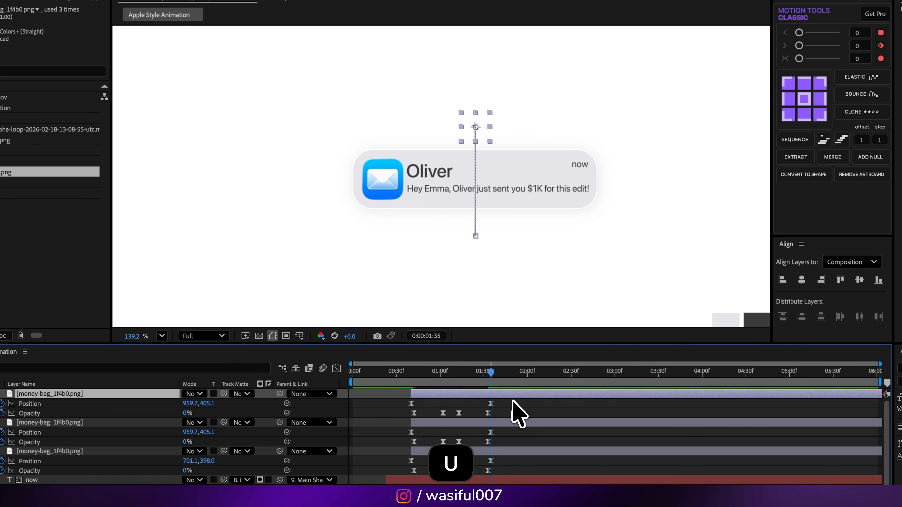
pyautogui.moveTo(395, 420); pyautogui.dragTo(512, 398)
pyautogui.moveTo(481, 136); pyautogui.dragTo(572, 113)
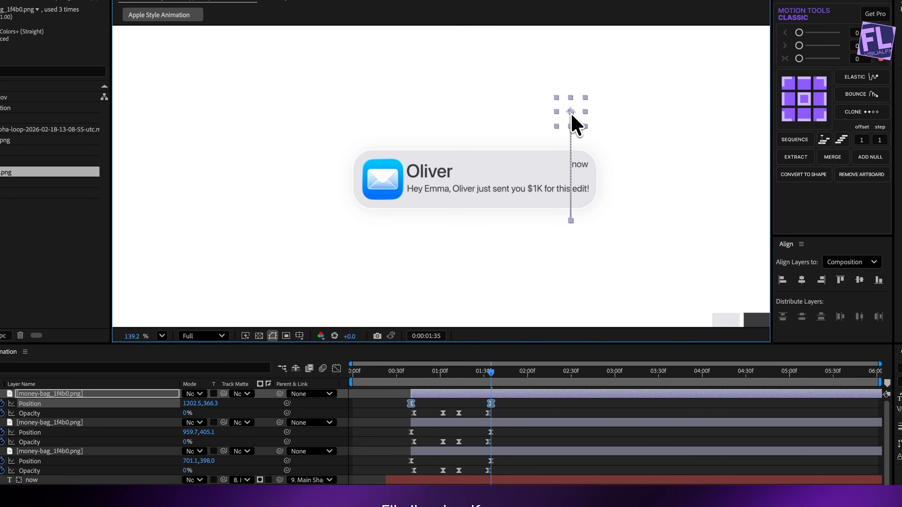
# - Collapse the keyframe properties of all three money bag layers in the timeline
pyautogui.click(508, 423)
pyautogui.click(43, 383)
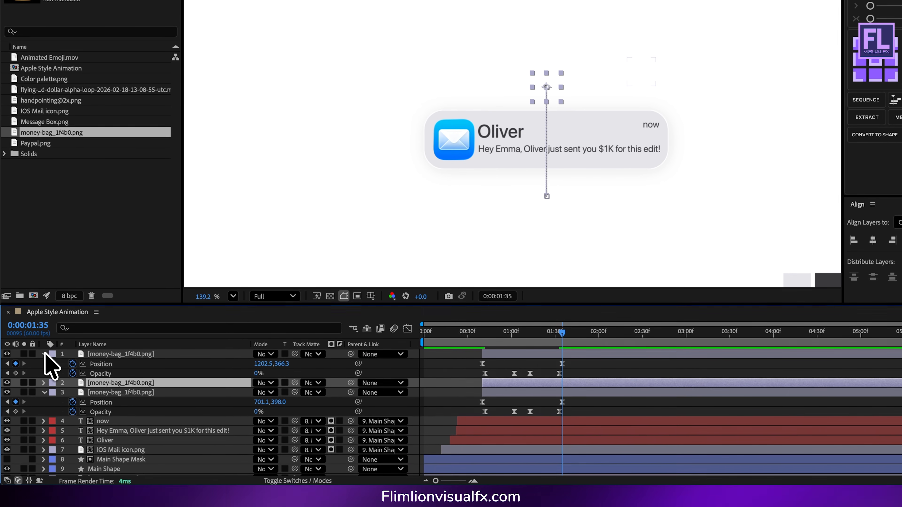
pyautogui.click(44, 354)
pyautogui.click(44, 373)
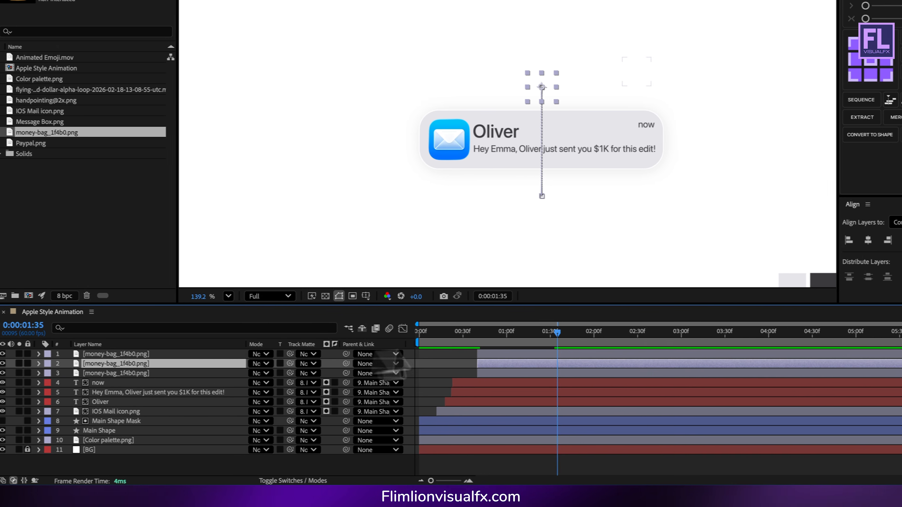
# - Set Main Shape Mask as the track matte of the middle money bag and check the masking at 0:00:00:53
pyautogui.moveTo(540, 332); pyautogui.dragTo(518, 332)
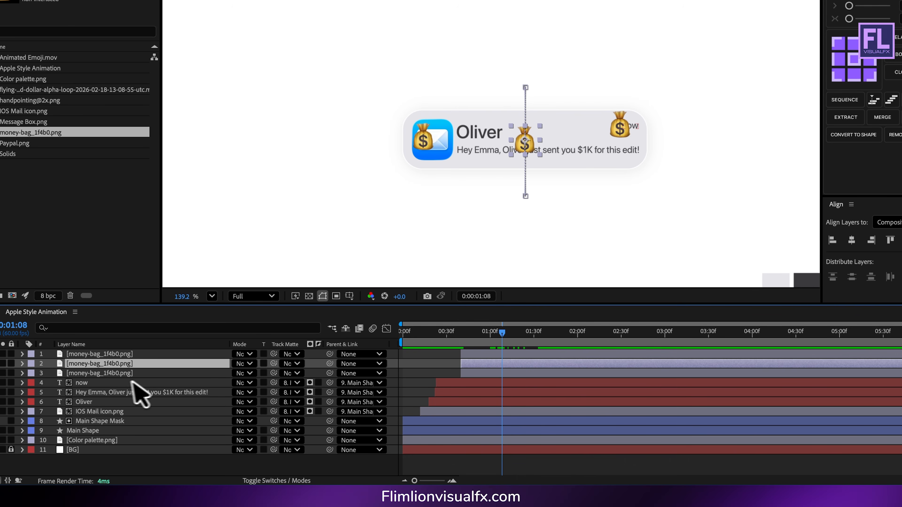
pyautogui.moveTo(273, 364); pyautogui.dragTo(99, 422)
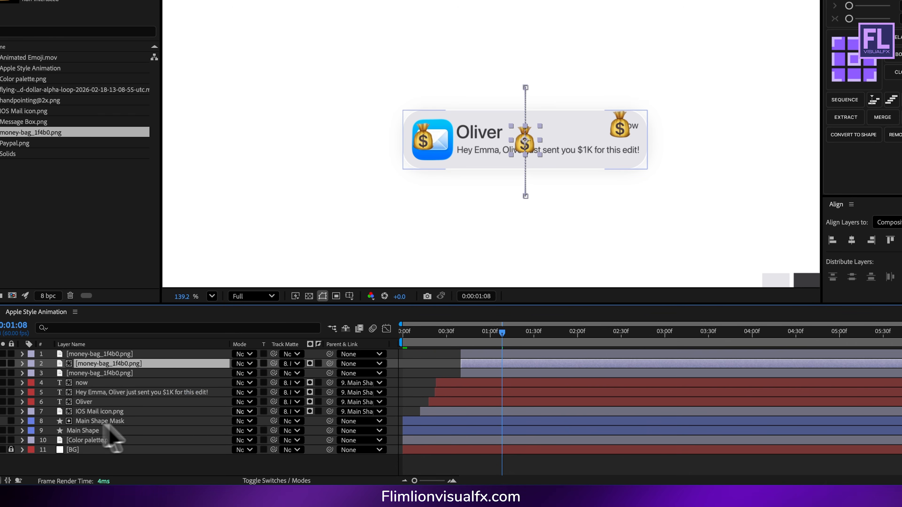
pyautogui.click(480, 334)
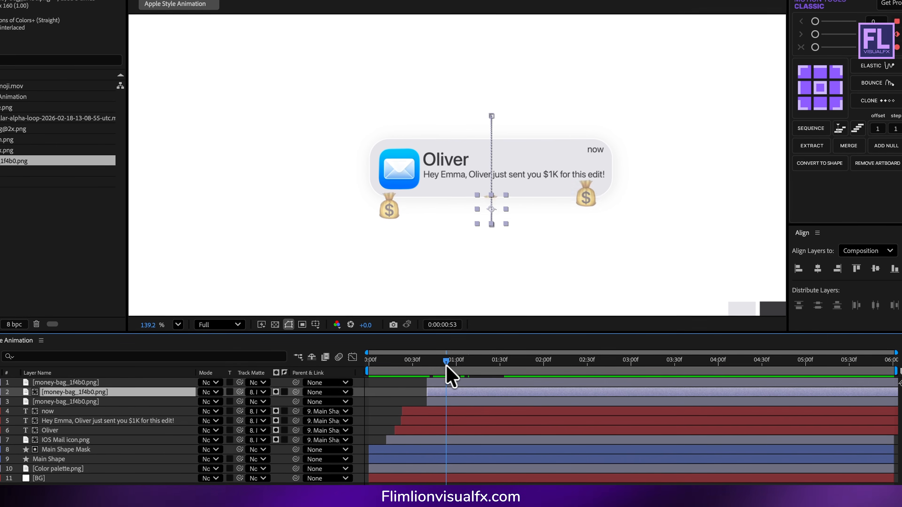
# - Shift the middle money bag layer earlier to start at about 0:00:00:12 and preview the timing
pyautogui.moveTo(446, 367); pyautogui.dragTo(413, 413)
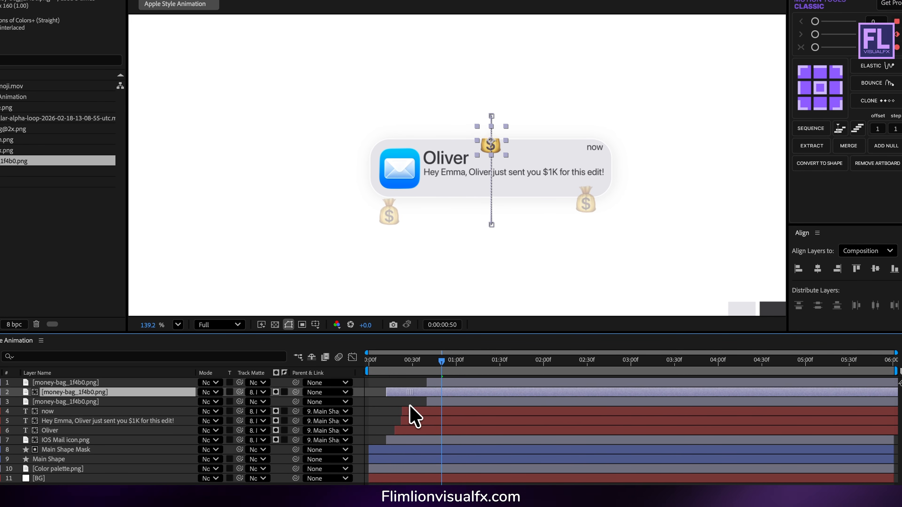
pyautogui.moveTo(404, 363); pyautogui.dragTo(426, 371)
pyautogui.press('space')
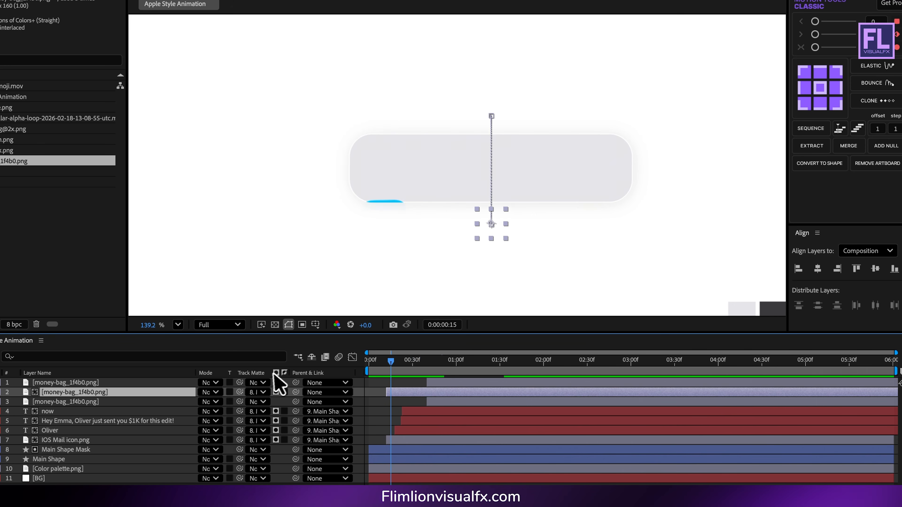
# - Shift the money bag layer by the mail icon earlier to start at about 0:00:00:26 and preview the staggered rise
pyautogui.click(441, 402)
pyautogui.moveTo(440, 402); pyautogui.dragTo(416, 419)
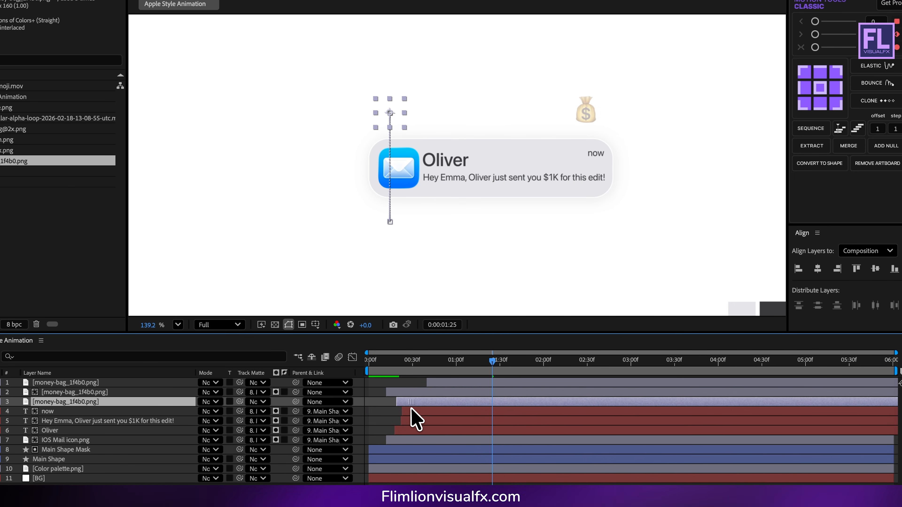
pyautogui.moveTo(433, 365); pyautogui.dragTo(310, 375)
pyautogui.press('space')
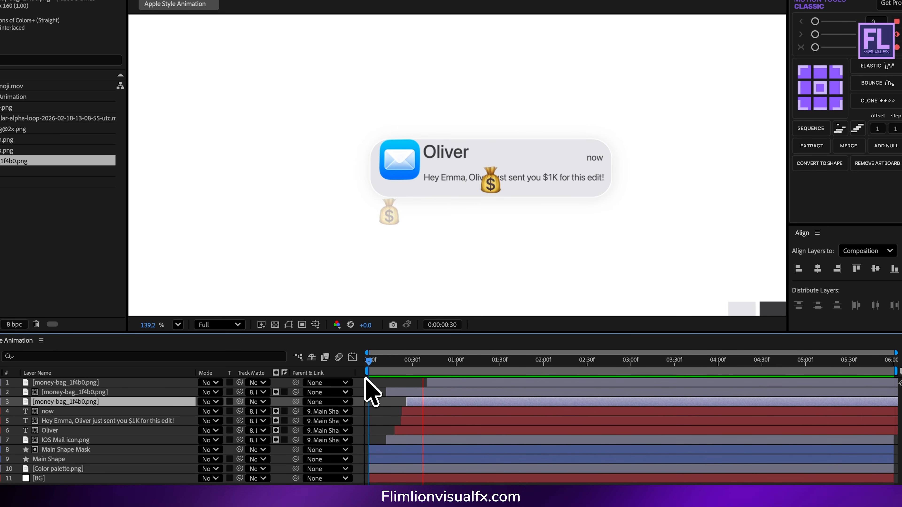
pyautogui.press('space')
# - Apply the Glow effect to the money bag by the mail icon at 0:00:00:47
pyautogui.moveTo(372, 363); pyautogui.dragTo(437, 370)
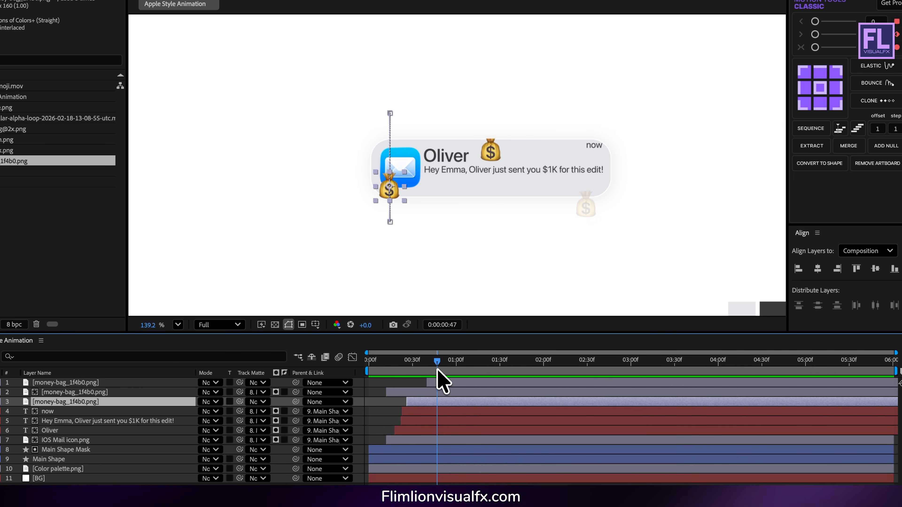
pyautogui.click(430, 267)
pyautogui.click(390, 192)
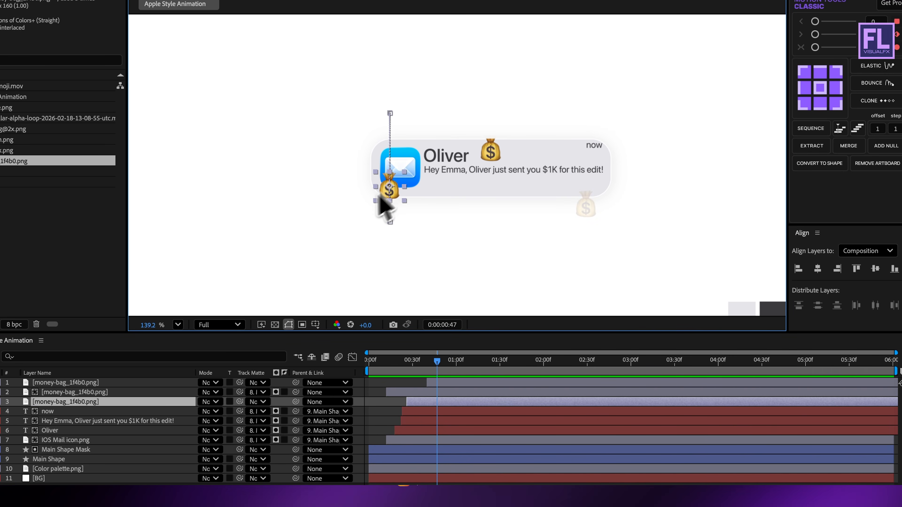
pyautogui.hotkey('ctrl', 'space')
pyautogui.write('glow')
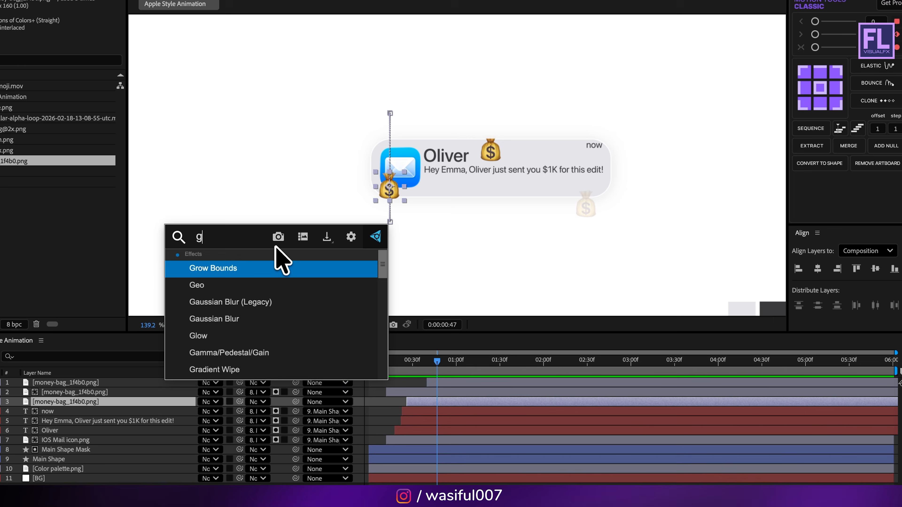
pyautogui.press('Return')
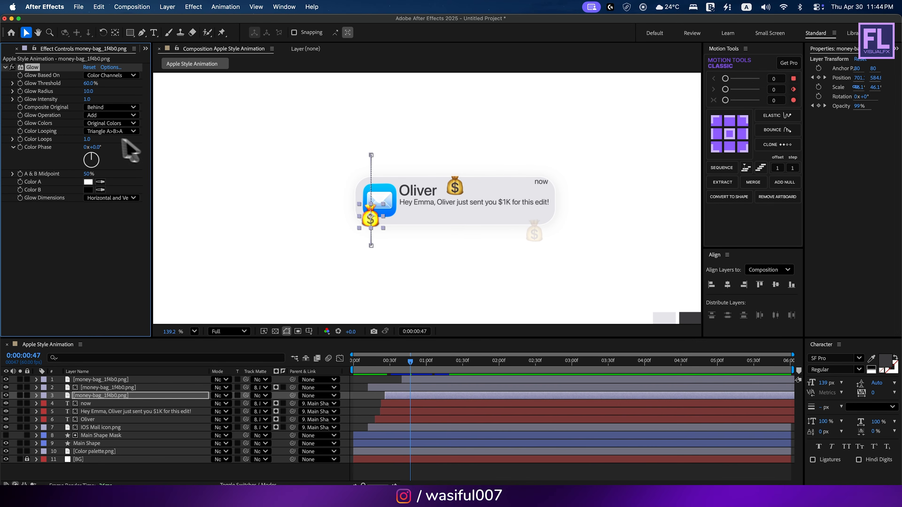
# - Set the money bag's Glow Threshold to 57.3% and its Glow Radius to 166
pyautogui.moveTo(89, 91); pyautogui.dragTo(174, 89)
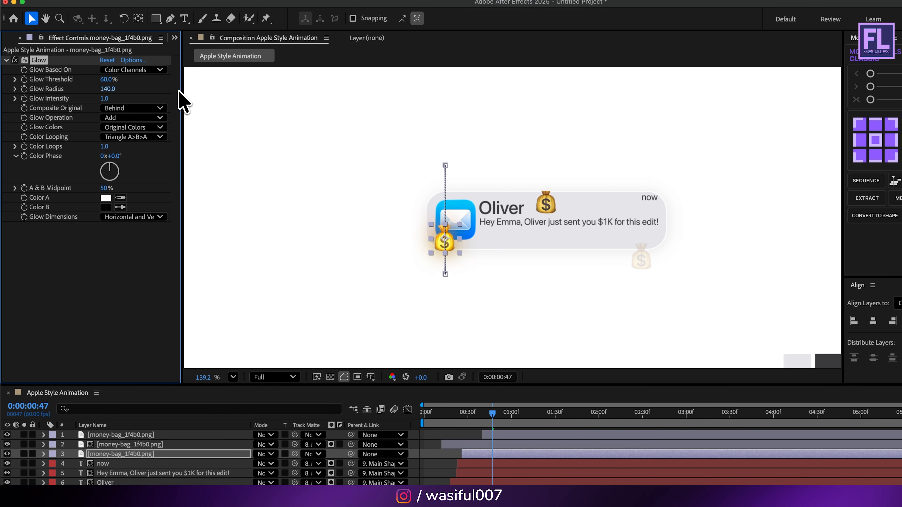
pyautogui.moveTo(178, 91); pyautogui.dragTo(159, 87)
pyautogui.moveTo(100, 80); pyautogui.dragTo(102, 81)
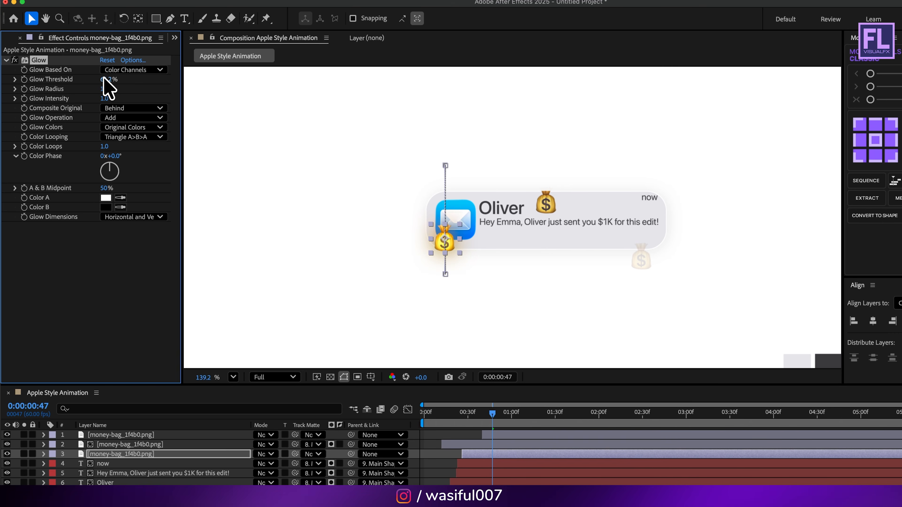
pyautogui.moveTo(105, 84); pyautogui.dragTo(99, 82)
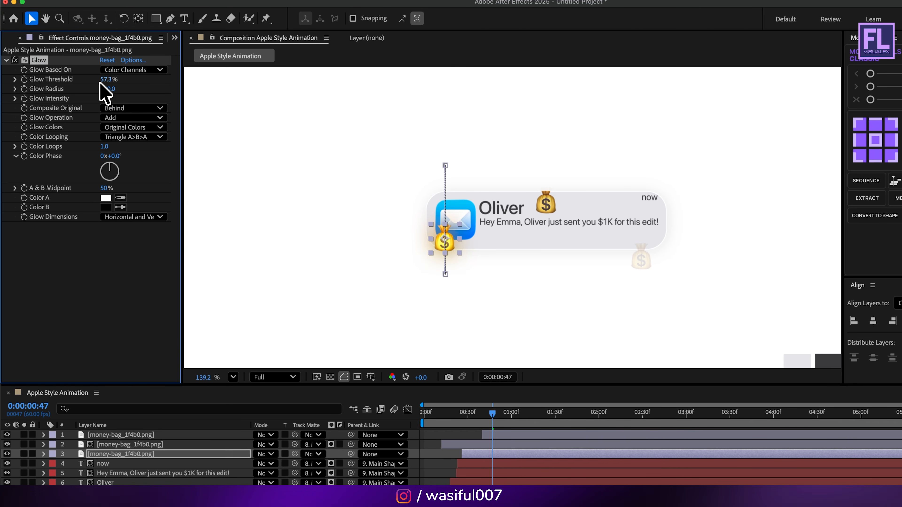
pyautogui.click(418, 267)
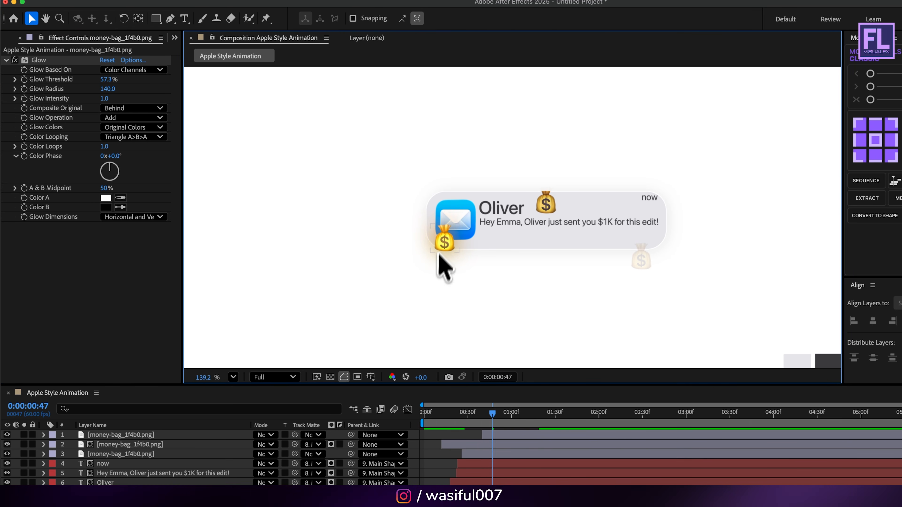
pyautogui.click(442, 246)
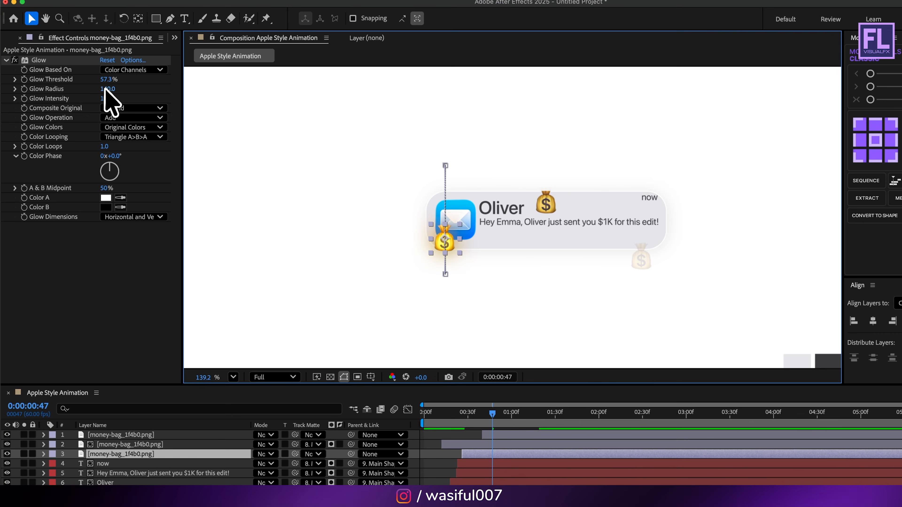
pyautogui.moveTo(106, 89)
pyautogui.mouseDown()
pyautogui.moveTo(147, 90)
pyautogui.moveTo(110, 98)
pyautogui.mouseUp()
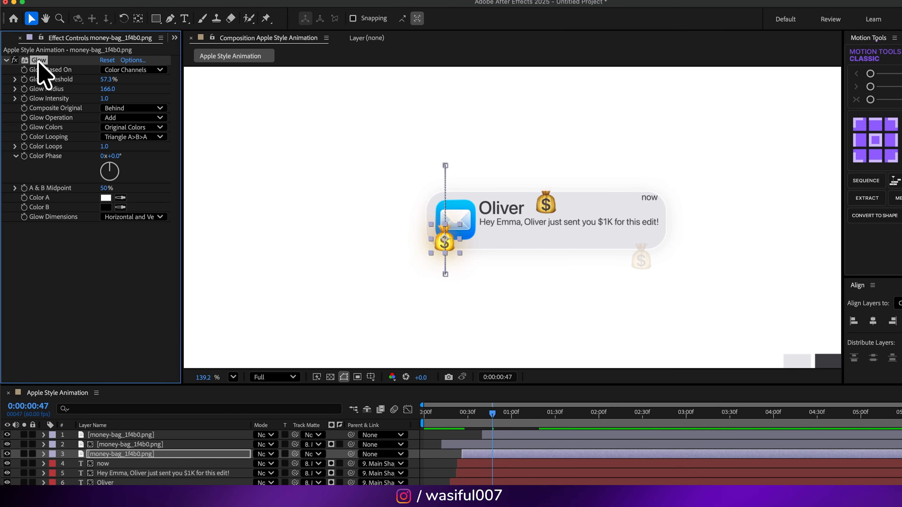
# - Copy the Glow effect onto the other two money bag layers and preview the animation from the start
pyautogui.press('super+c')
pyautogui.click(545, 201)
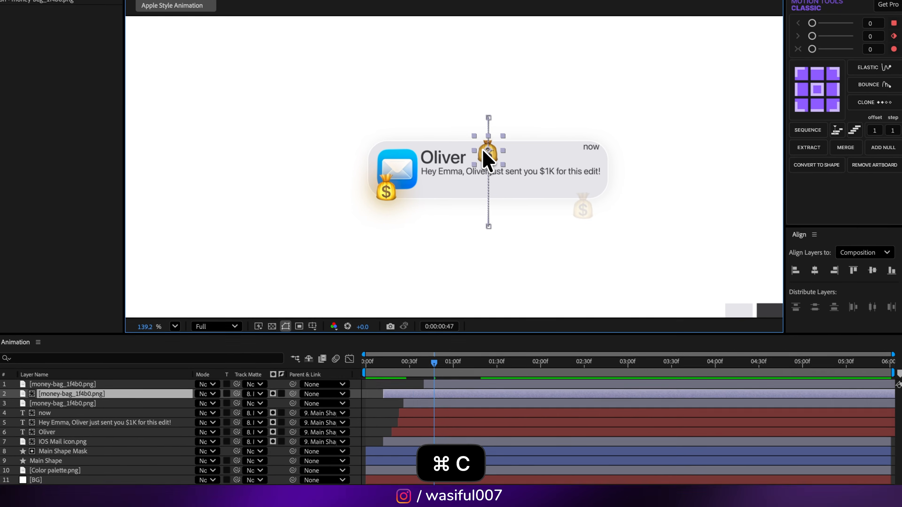
pyautogui.keyDown('shift'); pyautogui.click(577, 208); pyautogui.keyUp('shift')
pyautogui.press('super+v')
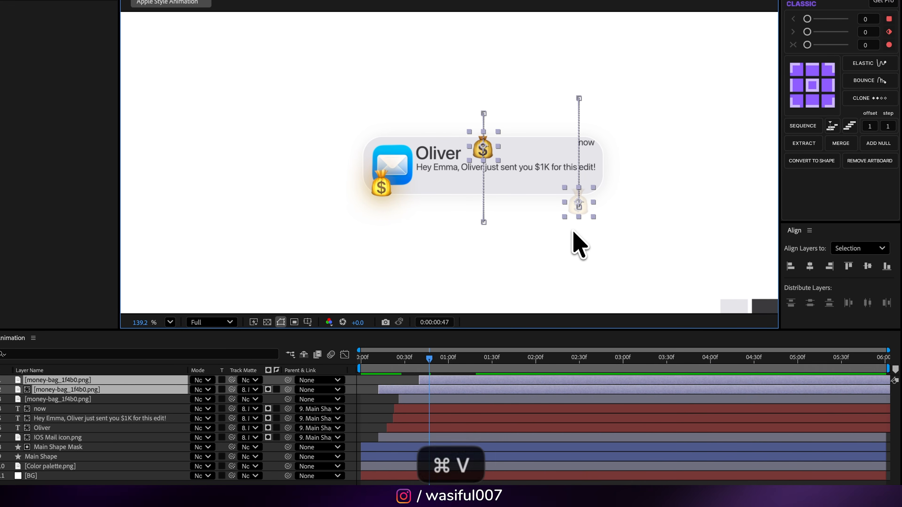
pyautogui.moveTo(429, 357); pyautogui.dragTo(216, 455)
pyautogui.press('space')
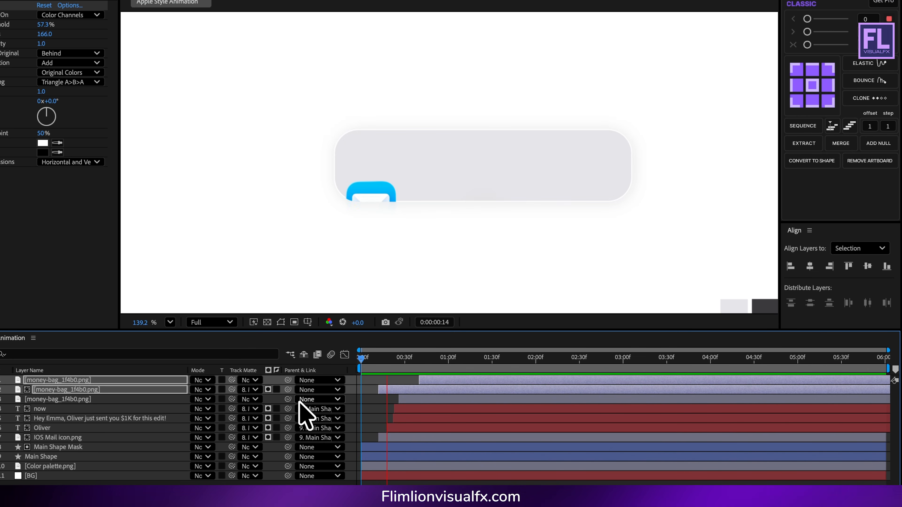
# - Shift all three money bag layers together about 8 frames later and preview the animation
pyautogui.moveTo(516, 364)
pyautogui.mouseDown()
pyautogui.moveTo(375, 364)
pyautogui.moveTo(457, 356)
pyautogui.moveTo(433, 378)
pyautogui.moveTo(509, 369)
pyautogui.mouseUp()
pyautogui.keyDown('shift'); pyautogui.click(420, 395); pyautogui.keyUp('shift')
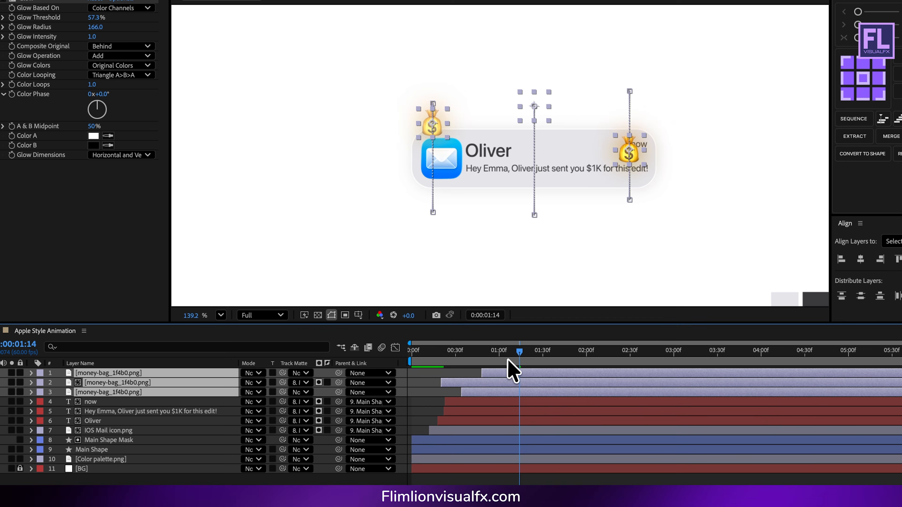
pyautogui.press('space')
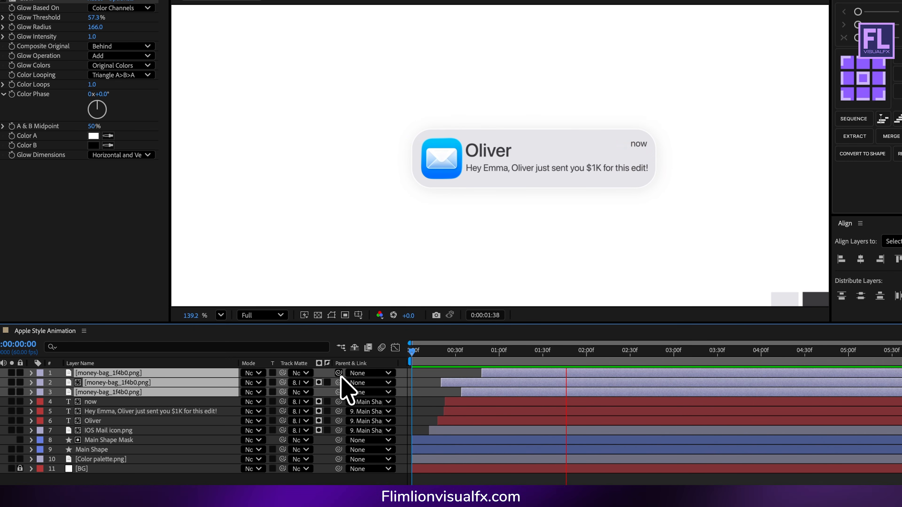
pyautogui.press('space')
pyautogui.click(114, 479)
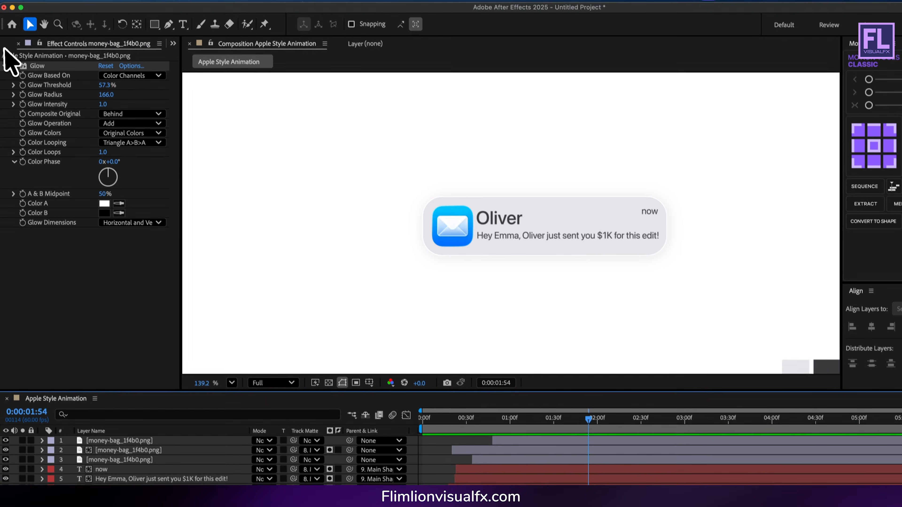
pyautogui.click(5, 53)
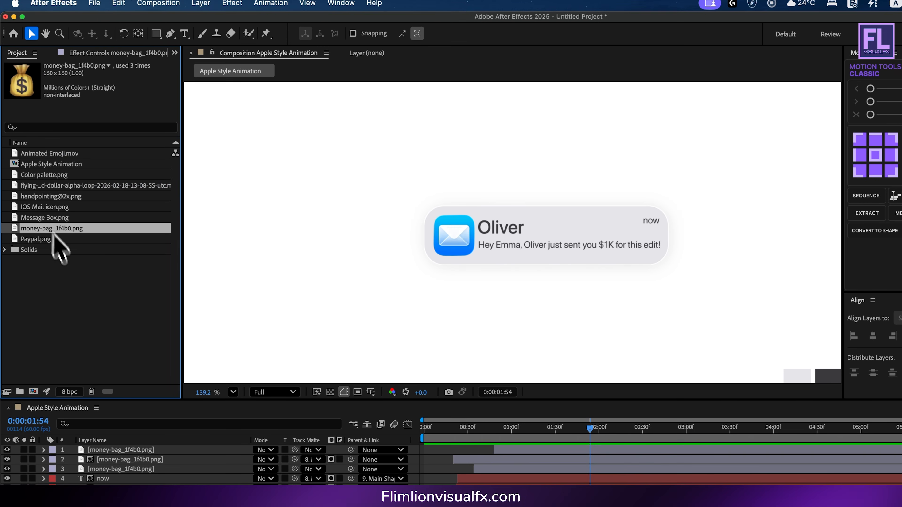
pyautogui.click(48, 197)
pyautogui.moveTo(47, 198); pyautogui.dragTo(546, 289)
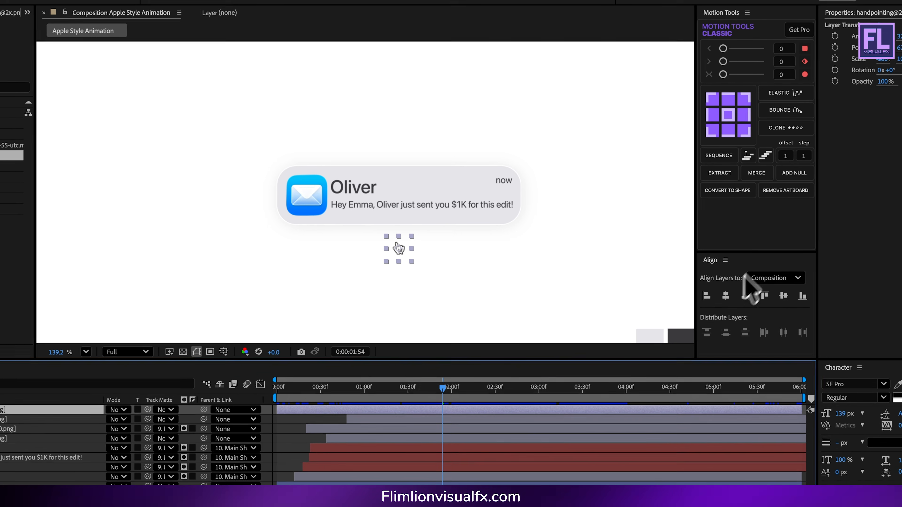
pyautogui.click(734, 317)
pyautogui.scroll(-5, 402, 253)
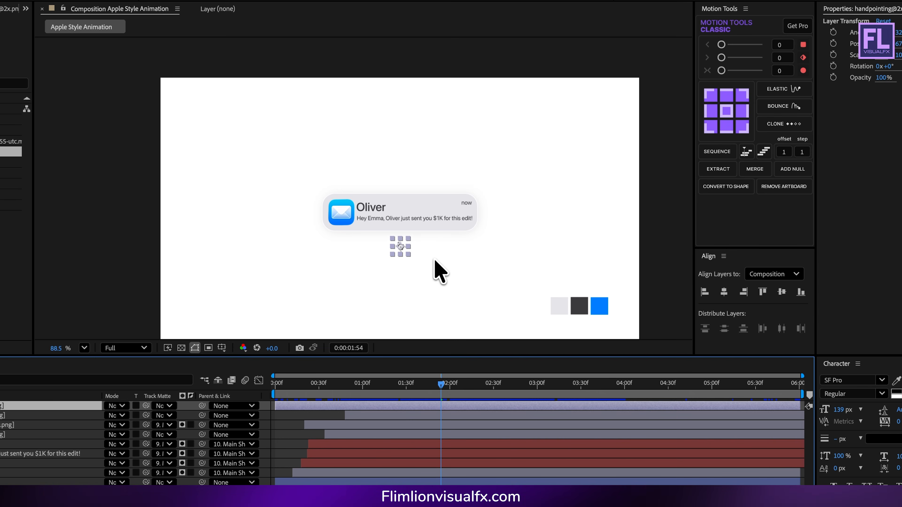
pyautogui.moveTo(433, 259); pyautogui.dragTo(412, 221)
pyautogui.scroll(3, 416, 226)
pyautogui.scroll(2, 414, 227)
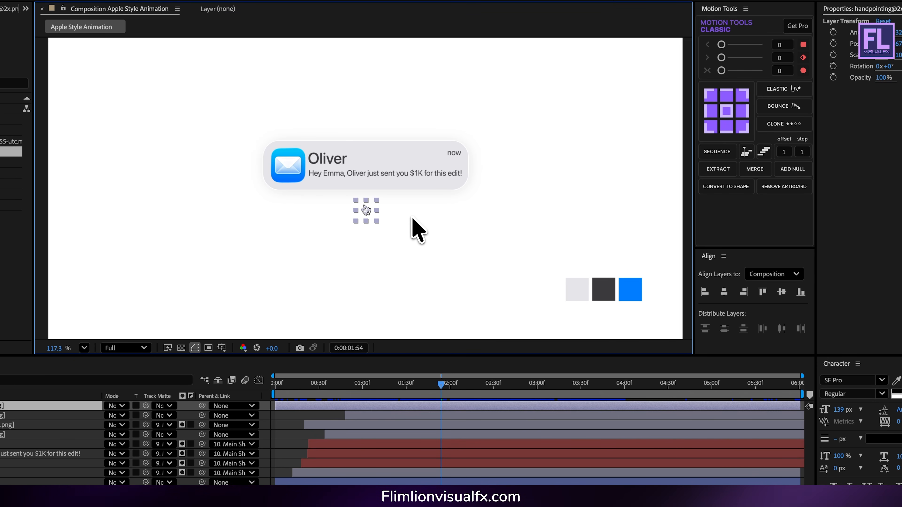
pyautogui.click(428, 390)
pyautogui.moveTo(427, 390); pyautogui.dragTo(383, 377)
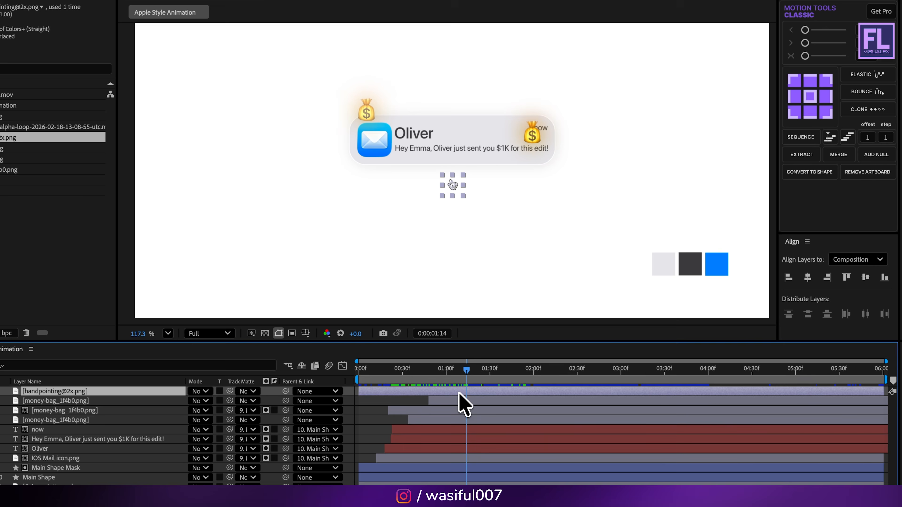
pyautogui.moveTo(458, 392); pyautogui.dragTo(619, 394)
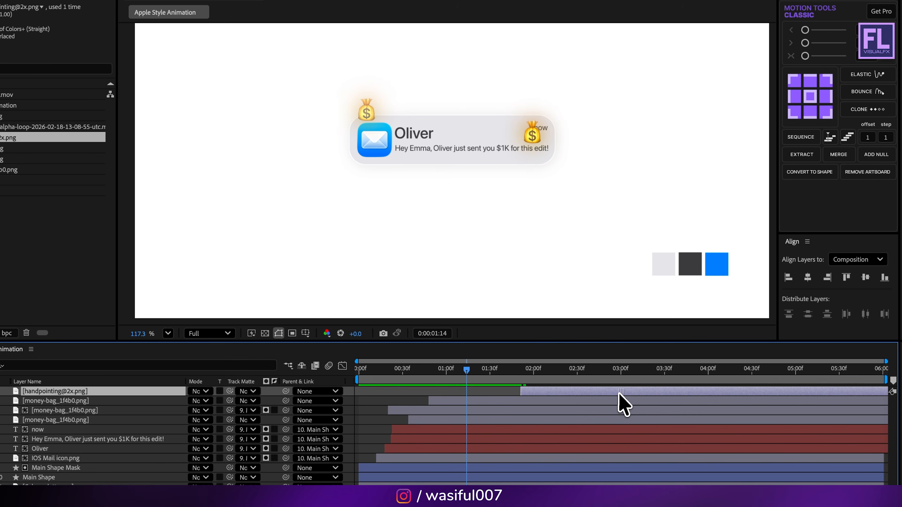
pyautogui.moveTo(467, 378)
pyautogui.mouseDown()
pyautogui.moveTo(486, 380)
pyautogui.moveTo(424, 378)
pyautogui.moveTo(482, 377)
pyautogui.mouseUp()
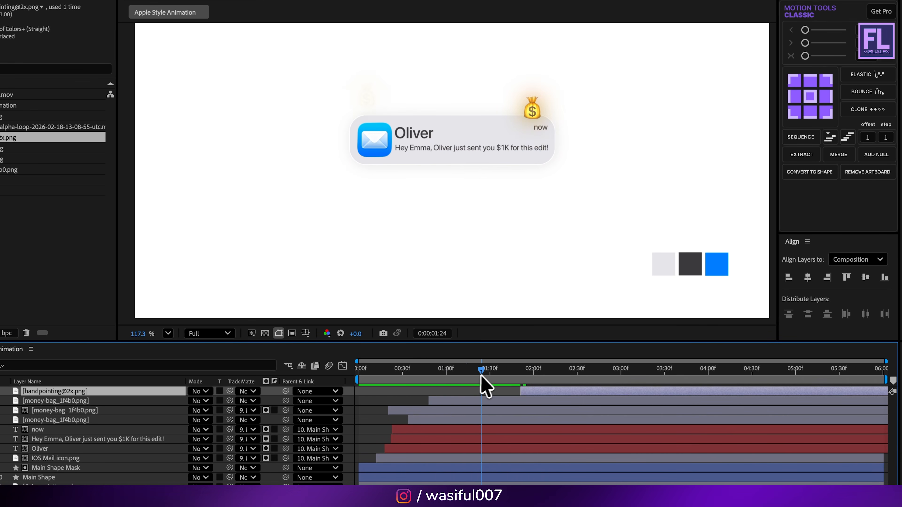
pyautogui.moveTo(533, 393); pyautogui.dragTo(503, 394)
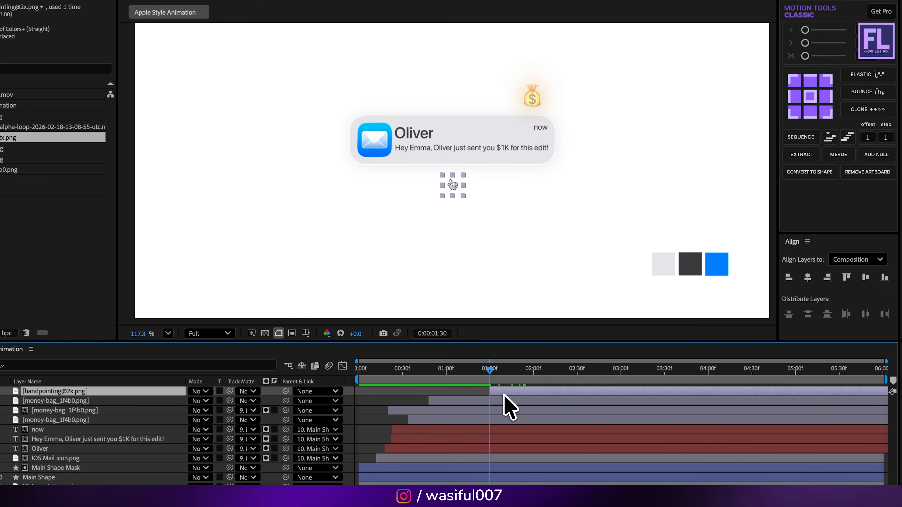
# - Position-keyframe the hand on the notification's lower edge at about 0:00:02:02 and lower down at about 960, 951.5 at 0:00:01:30
pyautogui.moveTo(450, 188); pyautogui.dragTo(450, 185)
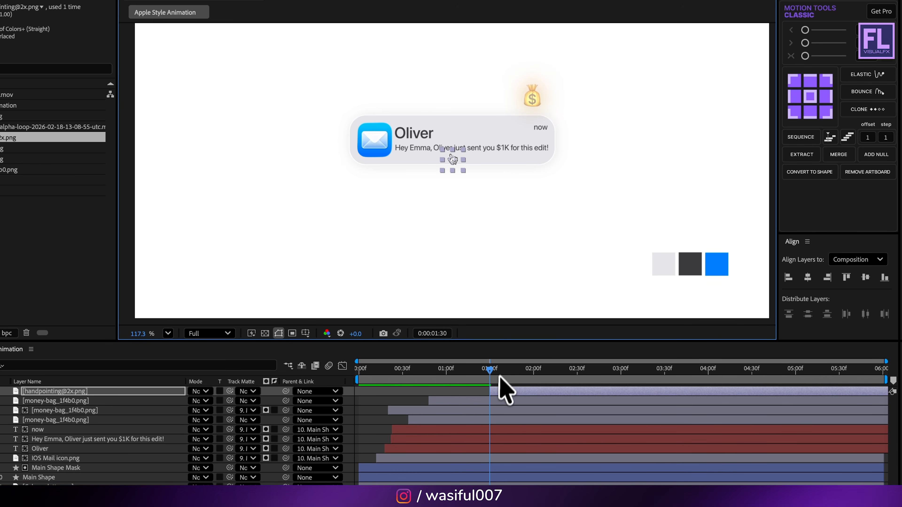
pyautogui.press('p')
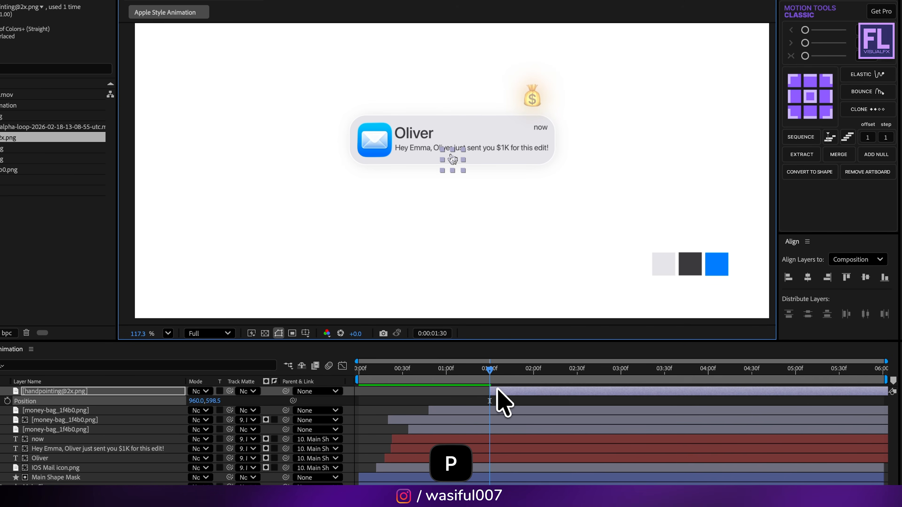
pyautogui.moveTo(495, 392); pyautogui.dragTo(474, 393)
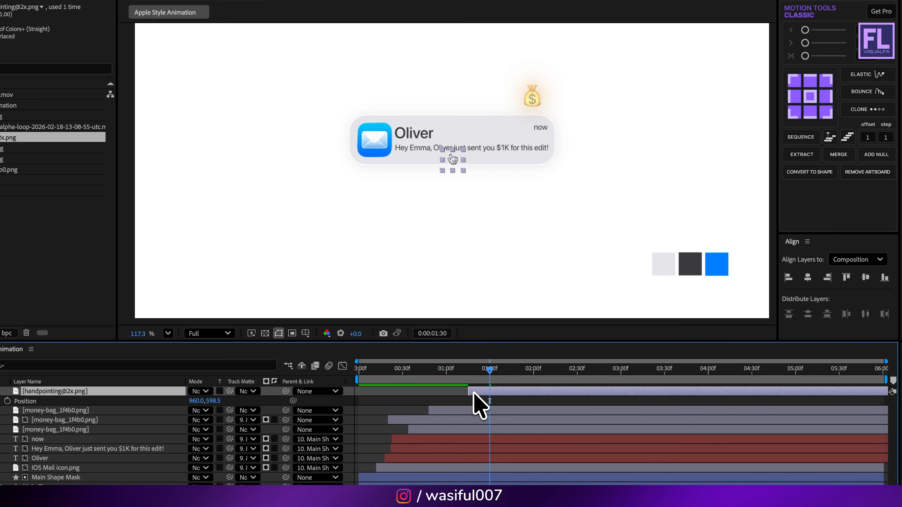
pyautogui.press('super+z')
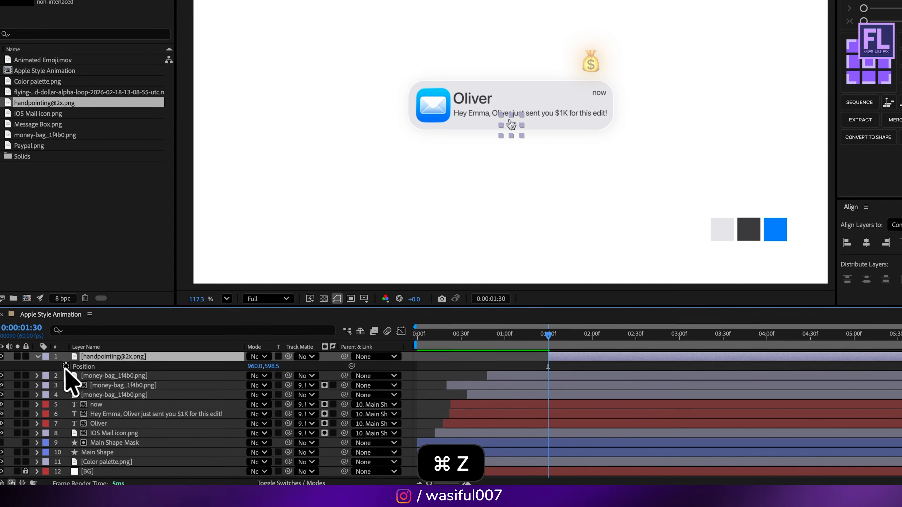
pyautogui.click(8, 401)
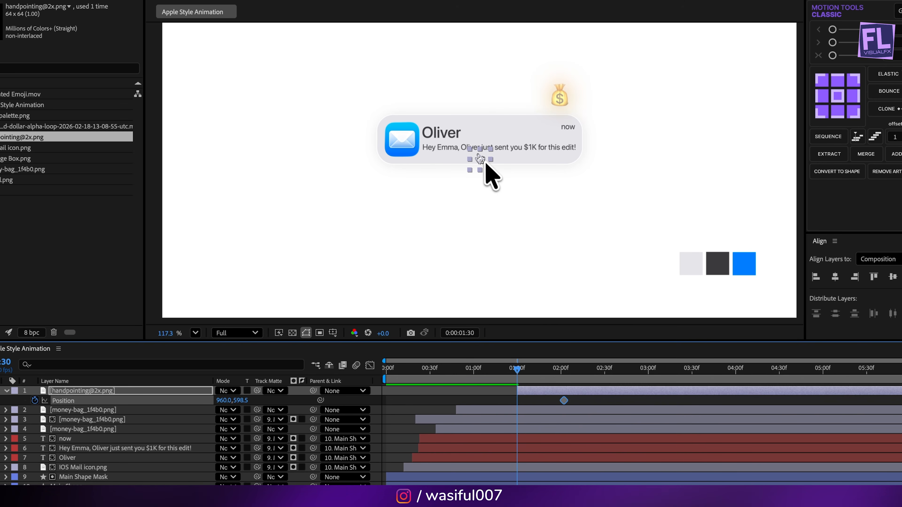
pyautogui.moveTo(479, 160); pyautogui.dragTo(485, 261)
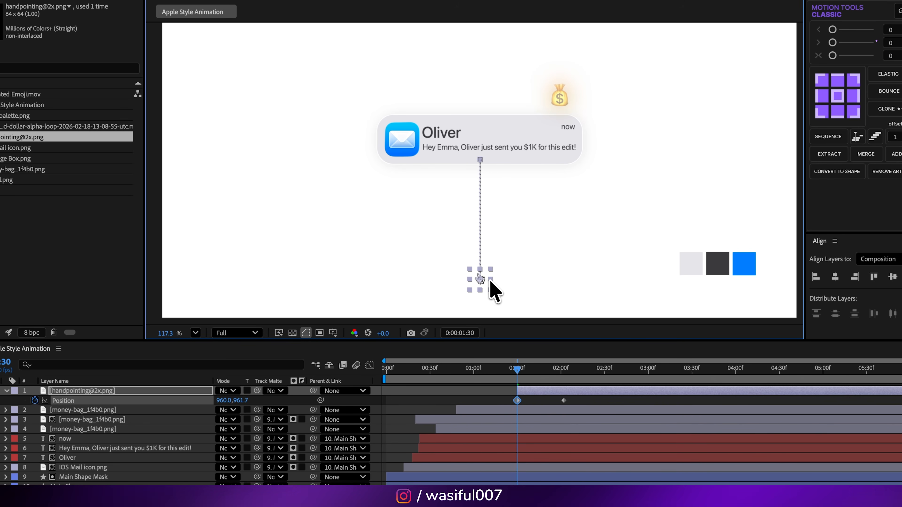
# - Shift the hand layer earlier to start at about 0:00:01:16 and add a Position keyframe around 0:00:02:06 holding it on the notification
pyautogui.moveTo(519, 370); pyautogui.dragTo(568, 365)
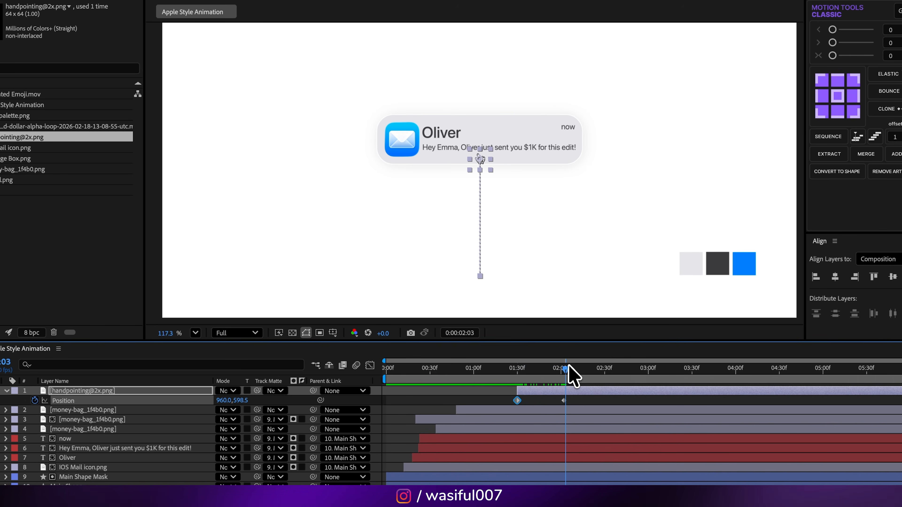
pyautogui.click(567, 391)
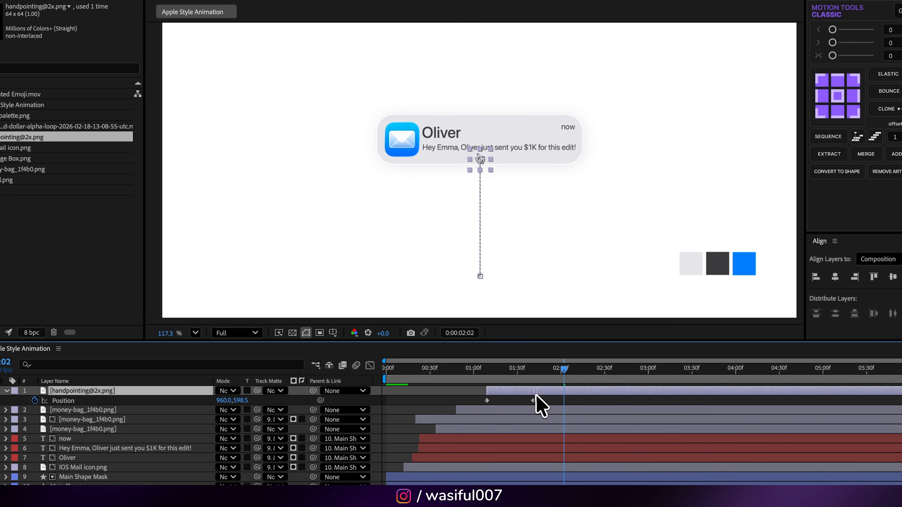
pyautogui.moveTo(538, 372); pyautogui.dragTo(562, 377)
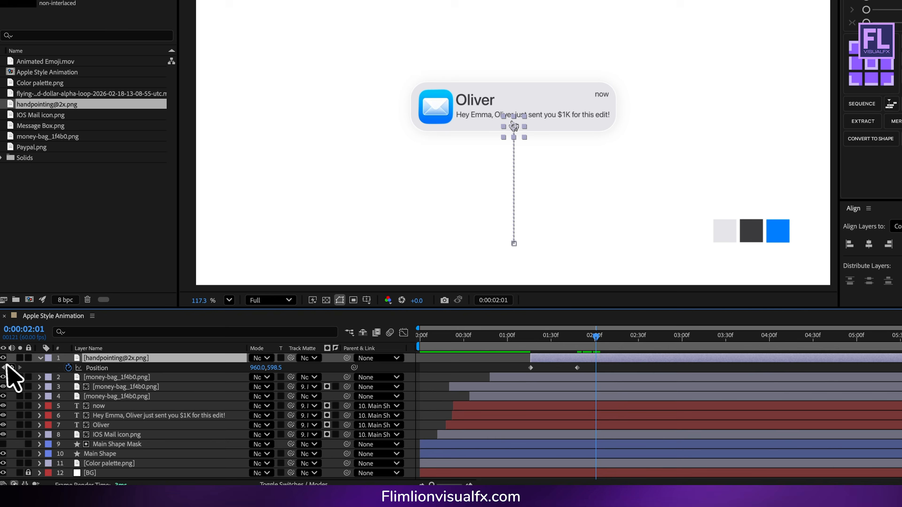
pyautogui.click(10, 367)
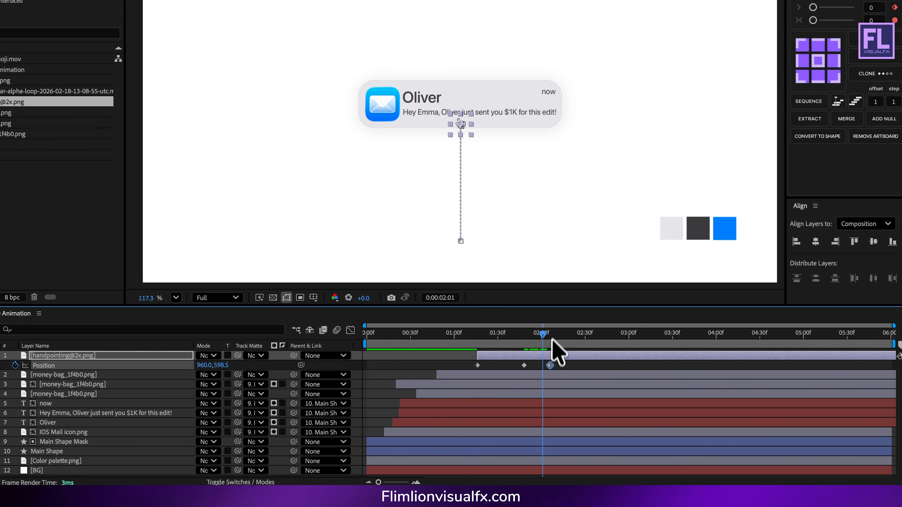
# - Keyframe the hand's exit at 0:00:02:35 by setting its Y position to 948.5
pyautogui.moveTo(581, 334); pyautogui.dragTo(592, 335)
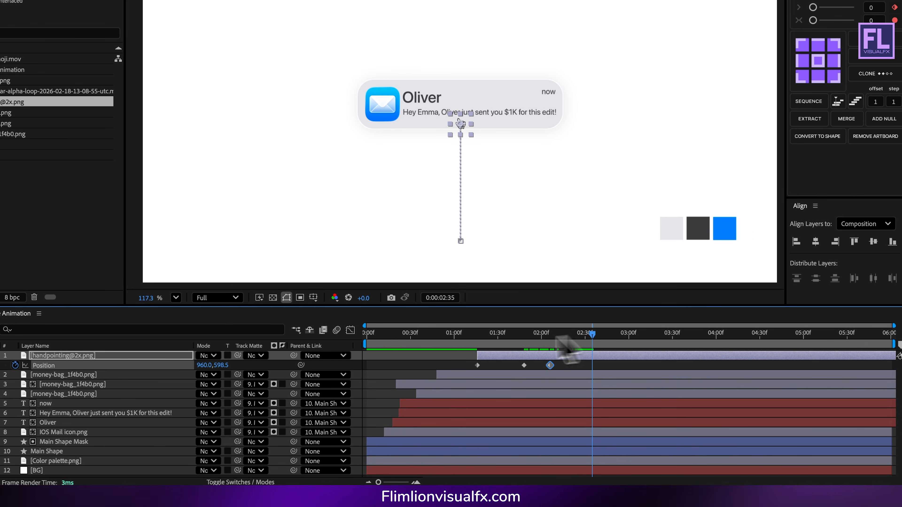
pyautogui.click(231, 364)
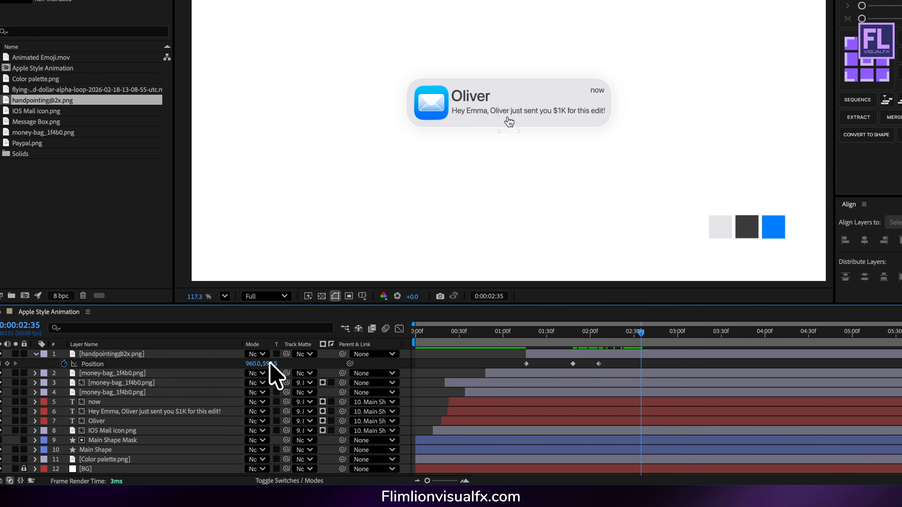
pyautogui.moveTo(269, 363); pyautogui.dragTo(258, 366)
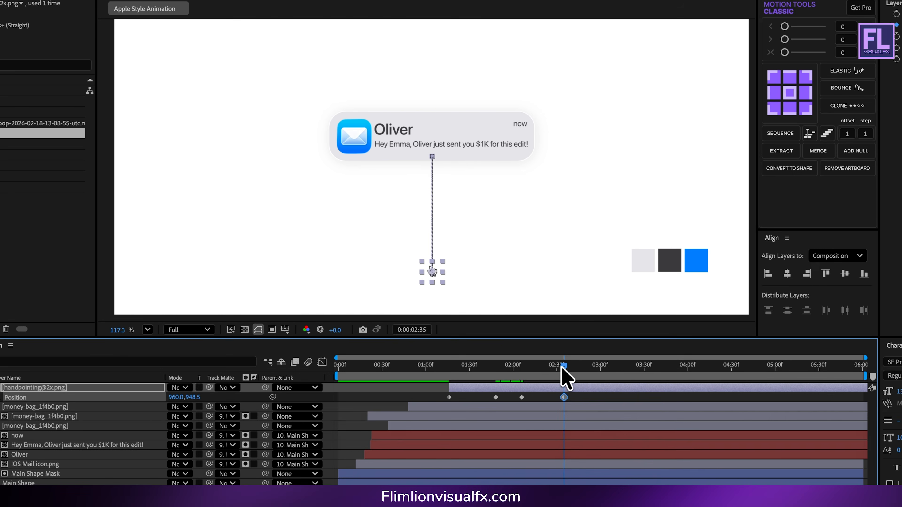
# - Shift the hand layer earlier to start at 0:00:00:55 and preview the animation
pyautogui.moveTo(642, 337); pyautogui.dragTo(509, 347)
pyautogui.moveTo(426, 374); pyautogui.dragTo(439, 391)
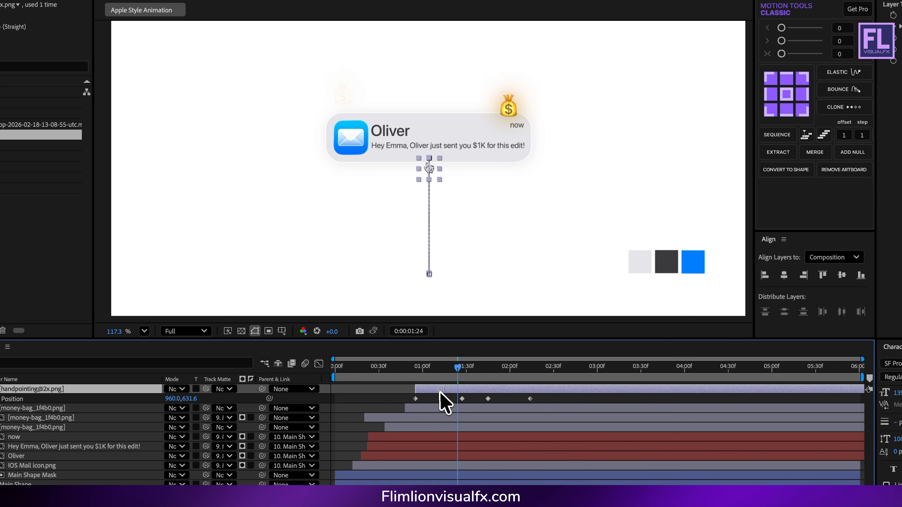
pyautogui.moveTo(365, 373); pyautogui.dragTo(404, 375)
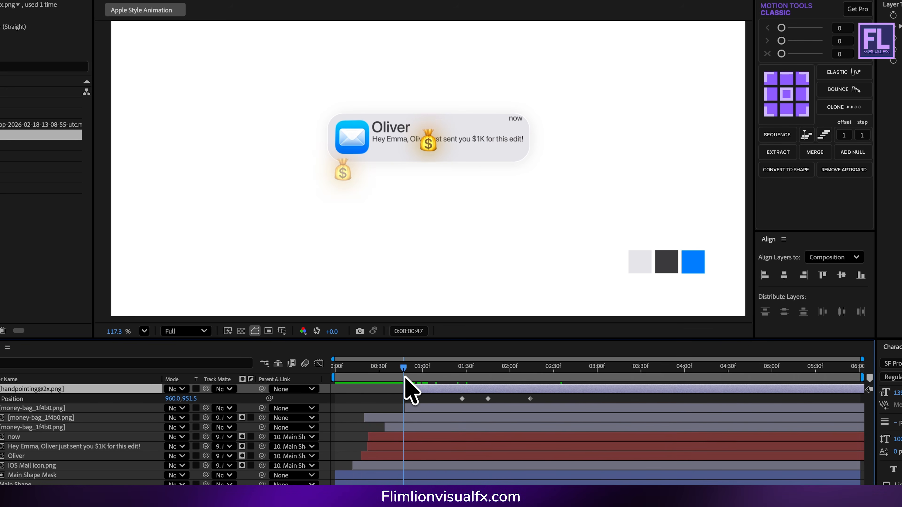
pyautogui.press('space')
# - Keyframe the hand's Scale as a click: 100% at 0:00:01:27, reduced at 0:00:01:36, and 100% again at 0:00:01:45
pyautogui.moveTo(504, 372); pyautogui.dragTo(448, 373)
pyautogui.scroll(3, 454, 217)
pyautogui.scroll(1, 451, 199)
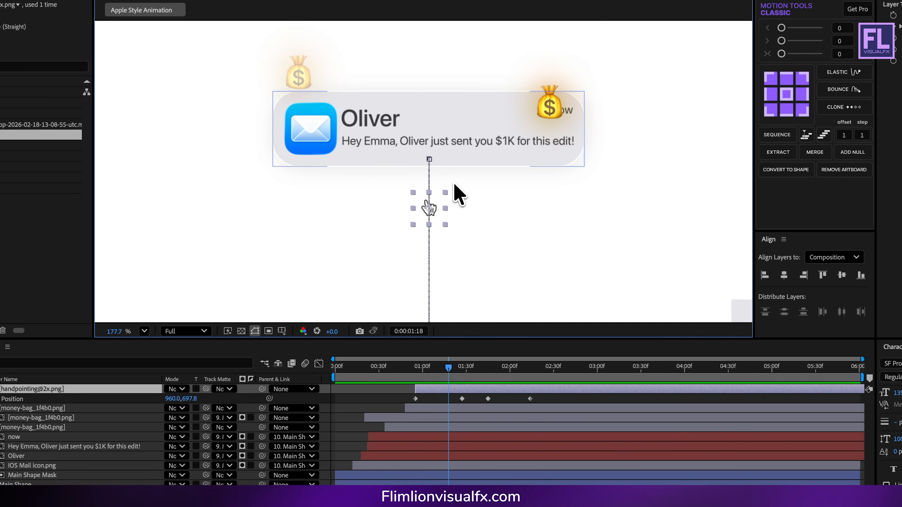
pyautogui.click(482, 237)
pyautogui.click(449, 388)
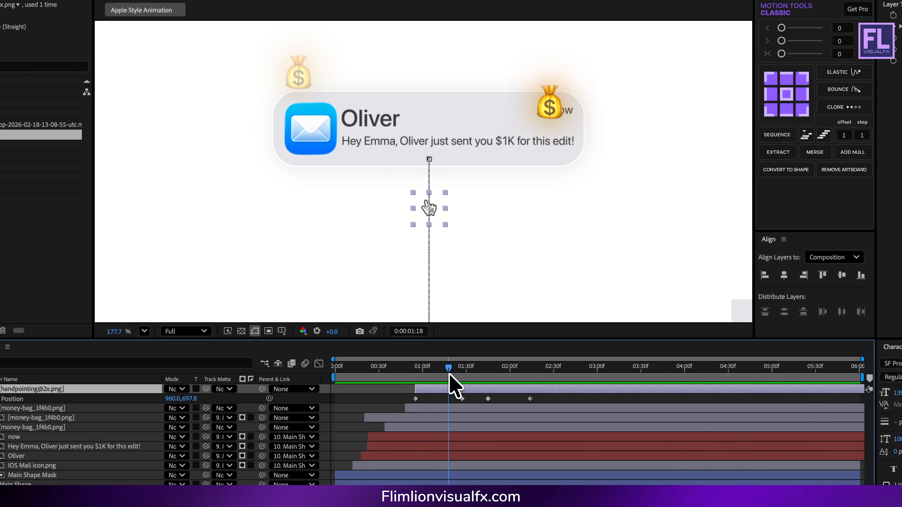
pyautogui.click(462, 373)
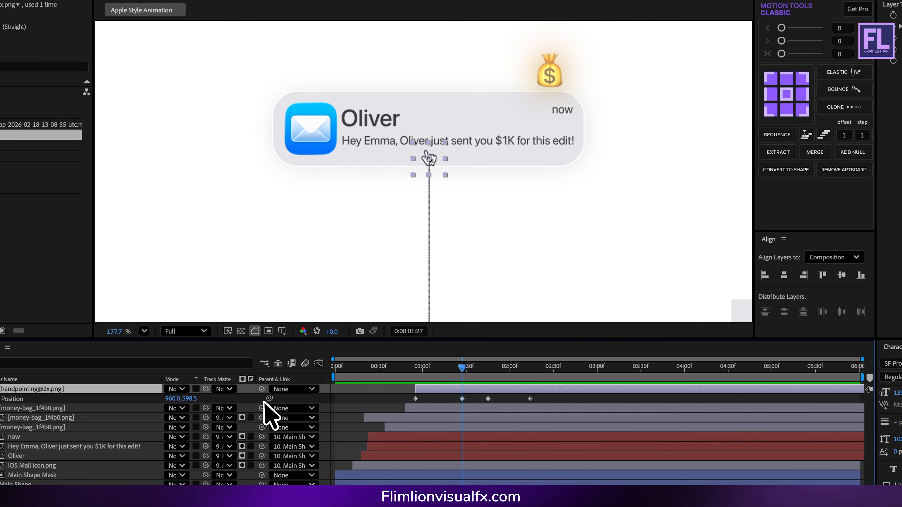
pyautogui.hotkey('shift', 's')
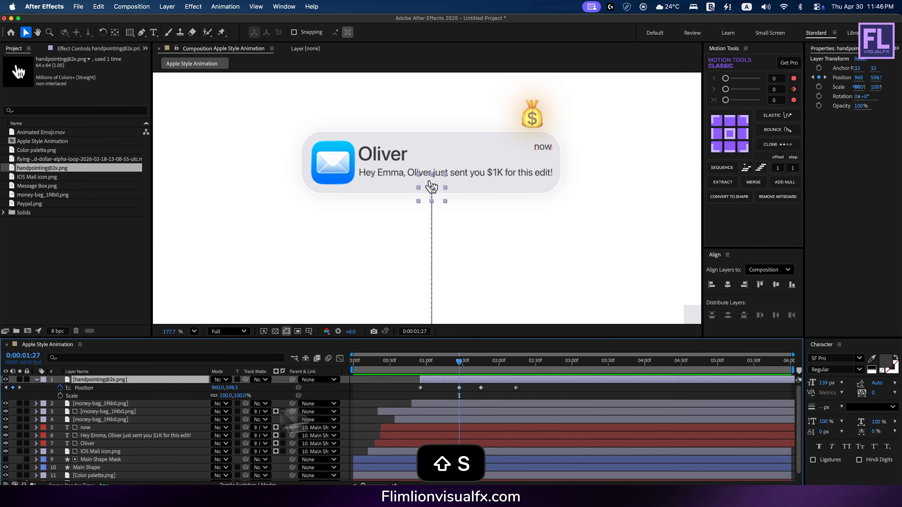
pyautogui.click(60, 396)
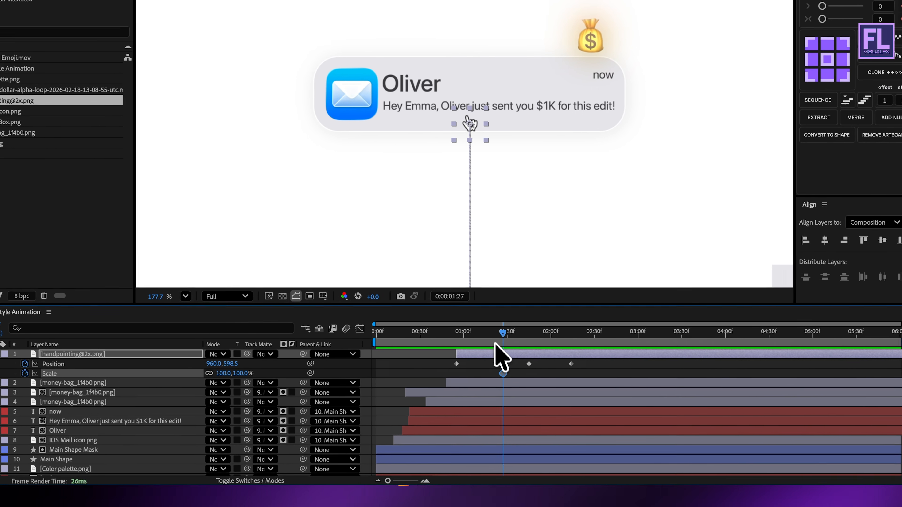
pyautogui.moveTo(500, 334); pyautogui.dragTo(515, 331)
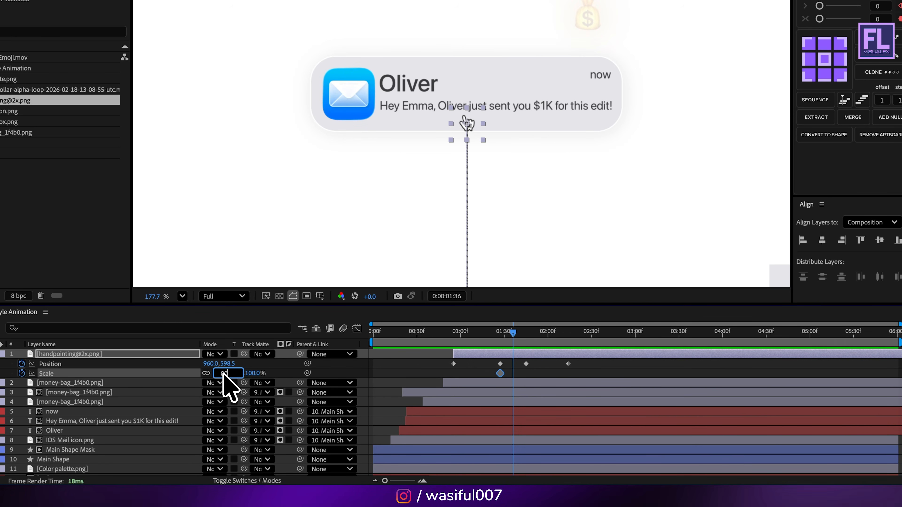
pyautogui.press('Return')
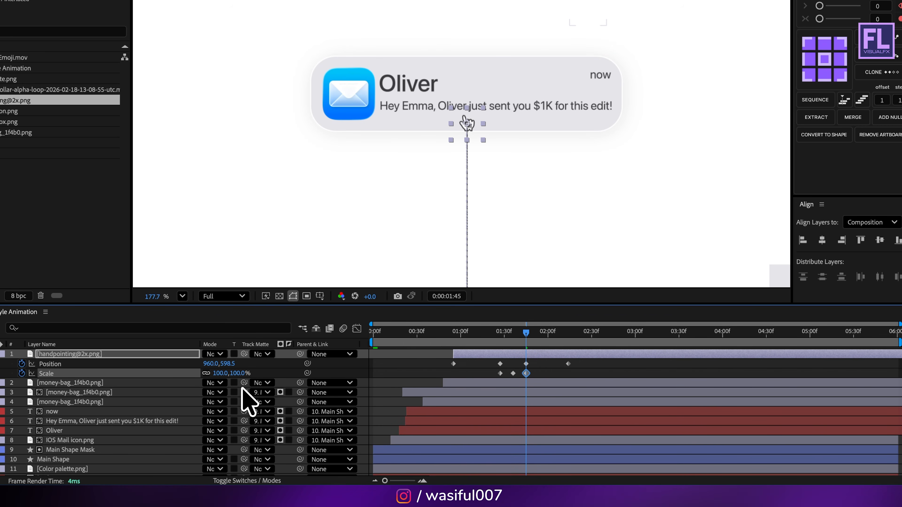
# - Apply Easy Ease to all Position and Scale keyframes of the hand layer
pyautogui.moveTo(590, 362); pyautogui.dragTo(429, 382)
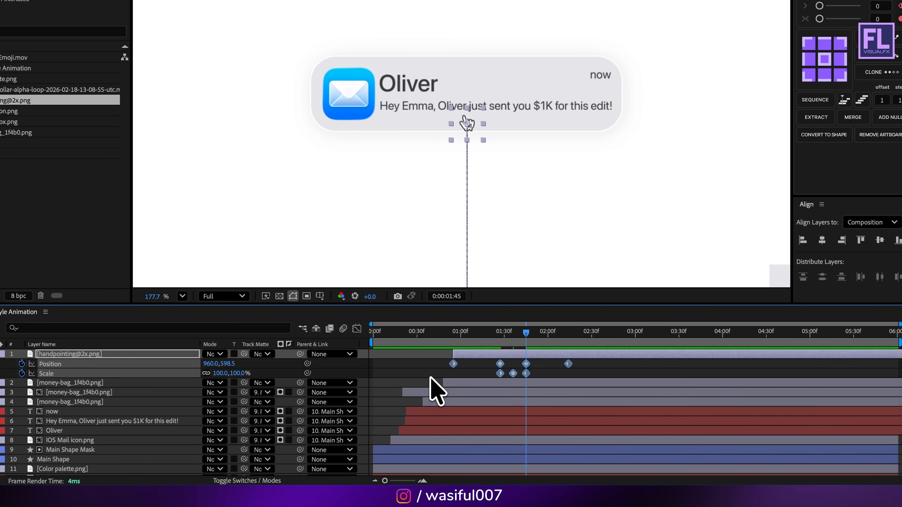
pyautogui.press('F9')
pyautogui.moveTo(520, 331); pyautogui.dragTo(464, 355)
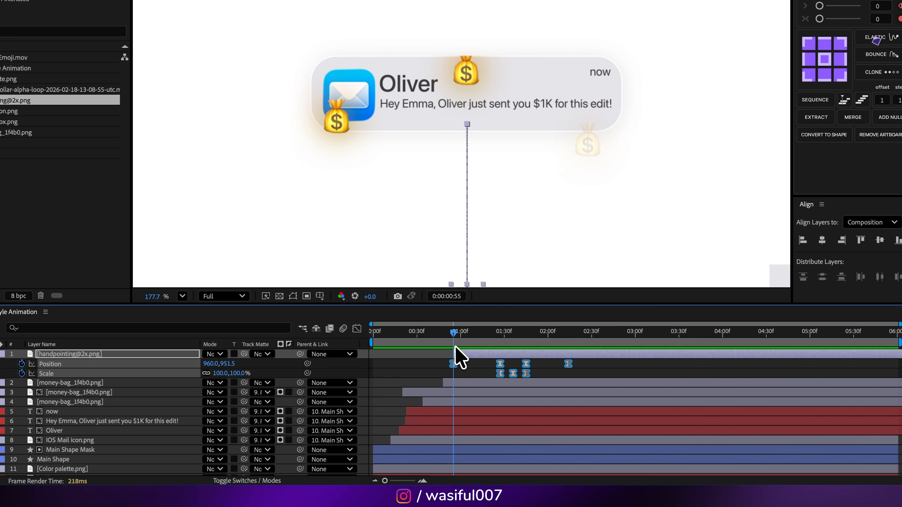
# - Fade the hand in by keyframing its Opacity at 0% at 0:00:00:58 and 100% at 0:00:01:18
pyautogui.hotkey('shift', 't')
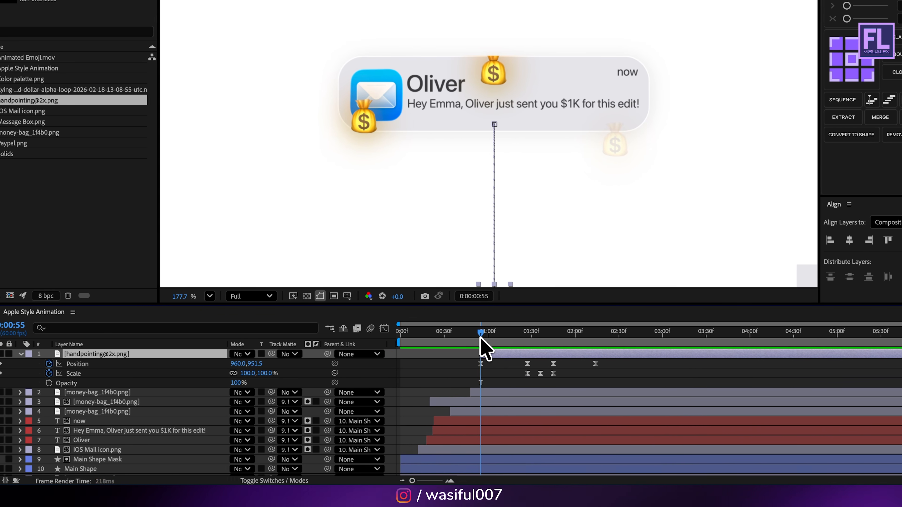
pyautogui.moveTo(483, 348); pyautogui.dragTo(488, 343)
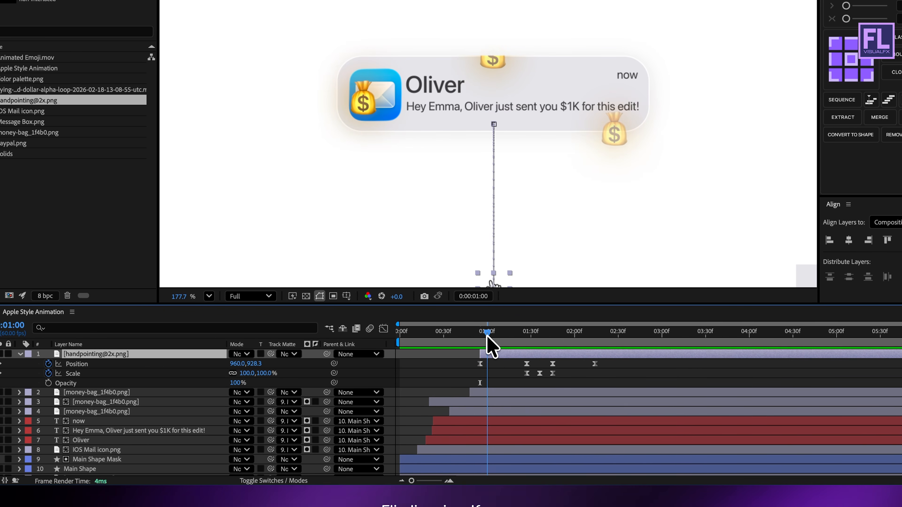
pyautogui.click(62, 383)
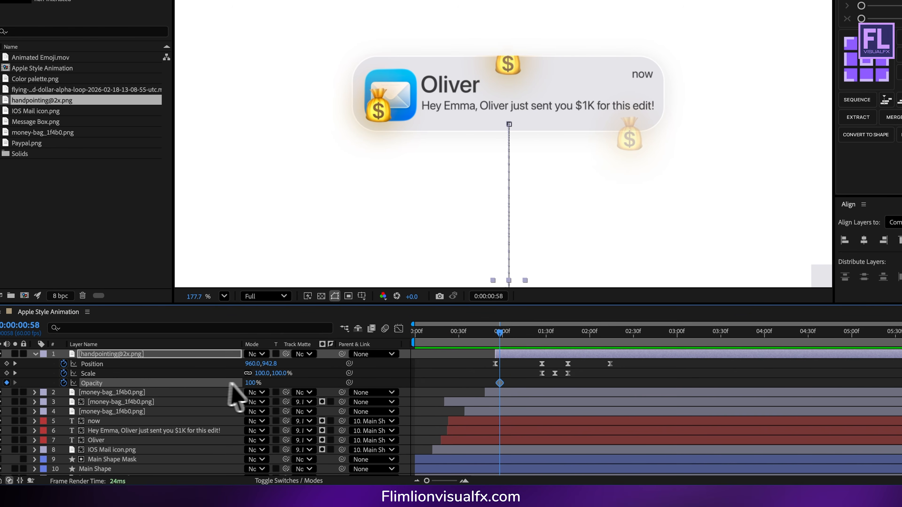
pyautogui.moveTo(246, 383); pyautogui.dragTo(136, 385)
pyautogui.scroll(-3, 543, 227)
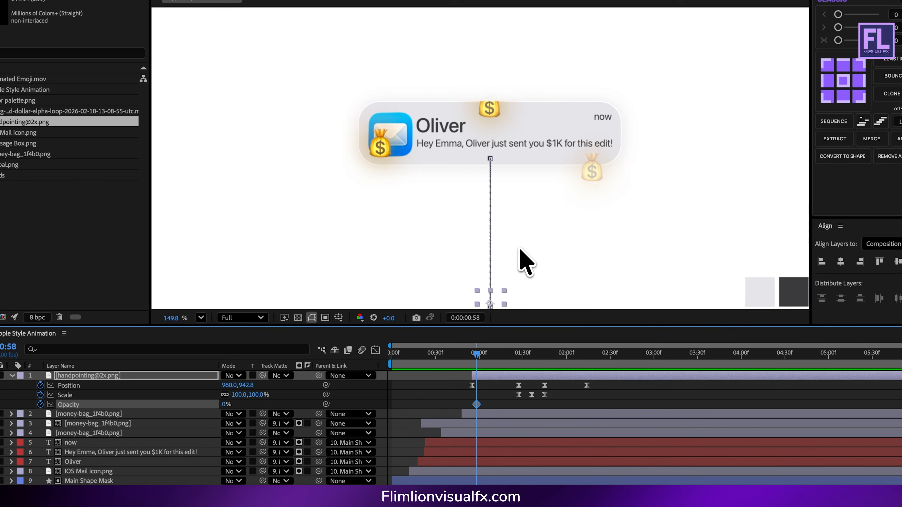
pyautogui.moveTo(543, 227); pyautogui.dragTo(525, 184)
pyautogui.moveTo(477, 359); pyautogui.dragTo(508, 360)
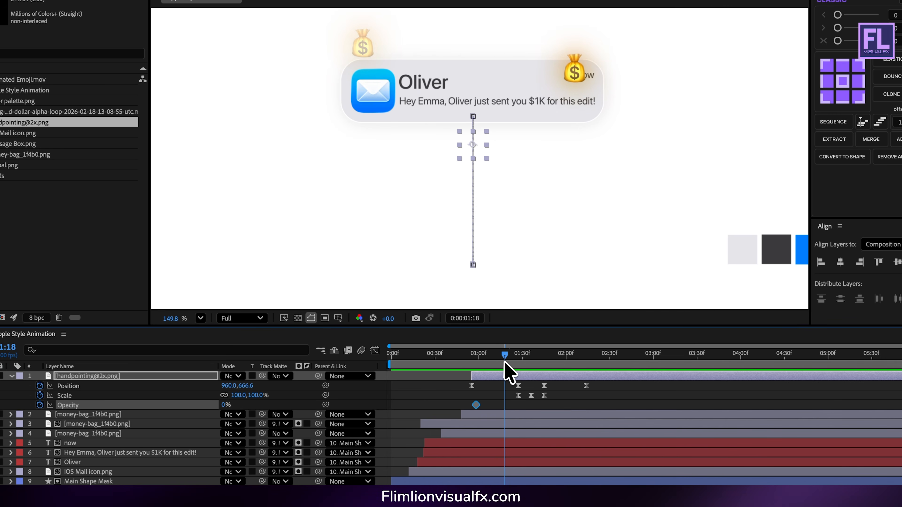
pyautogui.moveTo(224, 407); pyautogui.dragTo(372, 412)
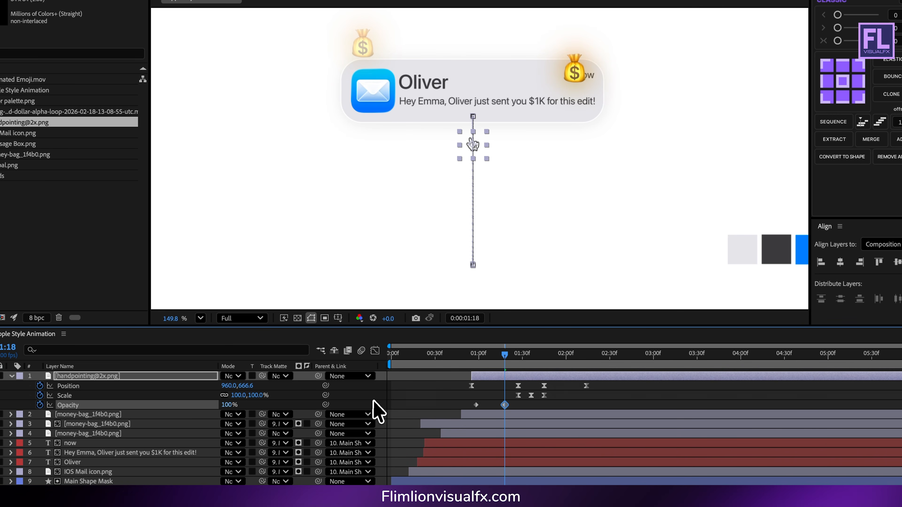
# - Fade the hand out by keyframing its Opacity at 100% at 0:00:01:52 and 0% at 0:00:02:10
pyautogui.moveTo(504, 354); pyautogui.dragTo(552, 356)
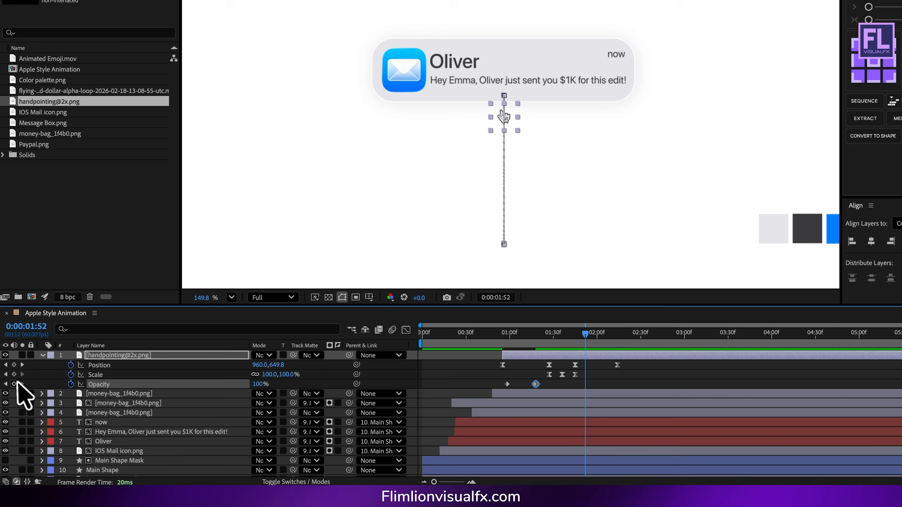
pyautogui.click(20, 383)
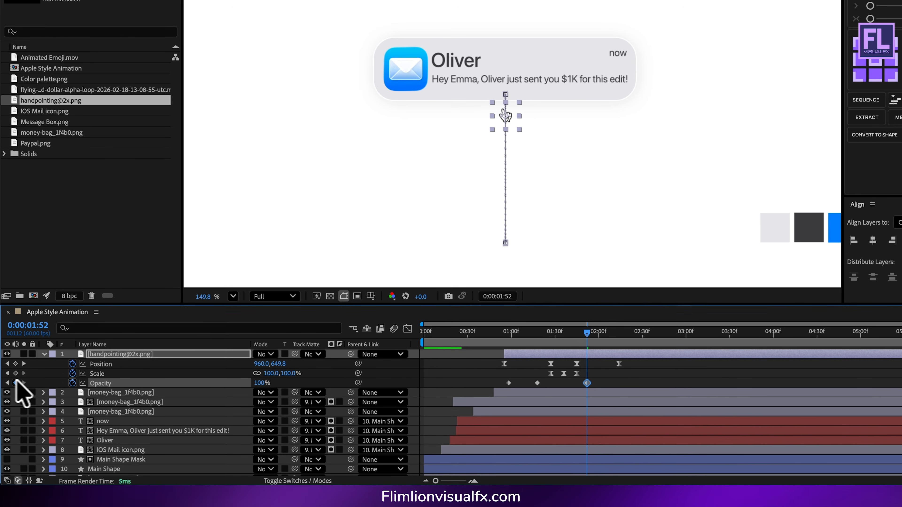
pyautogui.moveTo(550, 341); pyautogui.dragTo(578, 336)
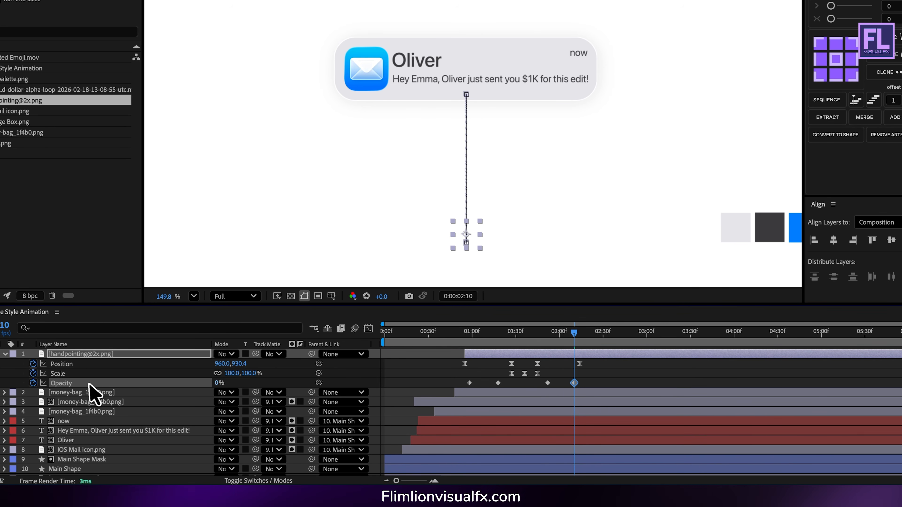
# - Apply Easy Ease to all Opacity keyframes of the hand layer and preview the animation
pyautogui.moveTo(580, 378); pyautogui.dragTo(424, 383)
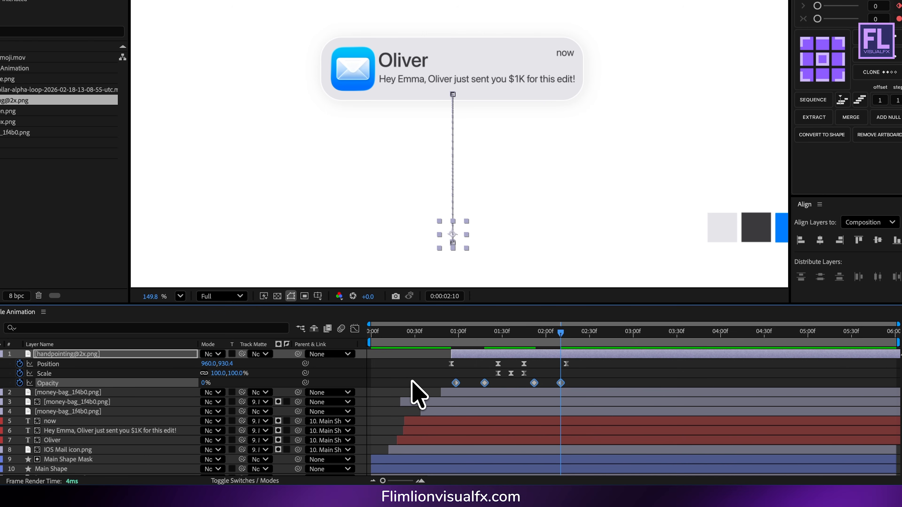
pyautogui.press('F9')
pyautogui.moveTo(561, 334); pyautogui.dragTo(421, 335)
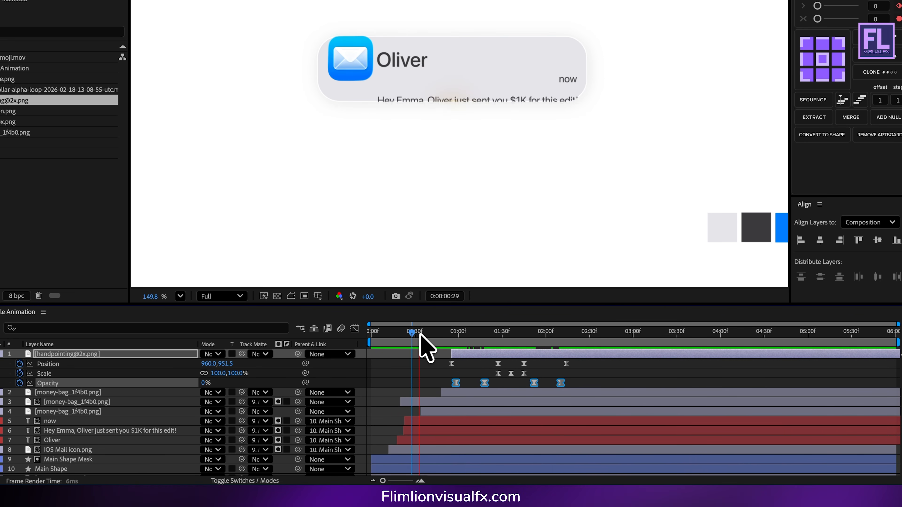
pyautogui.press('space')
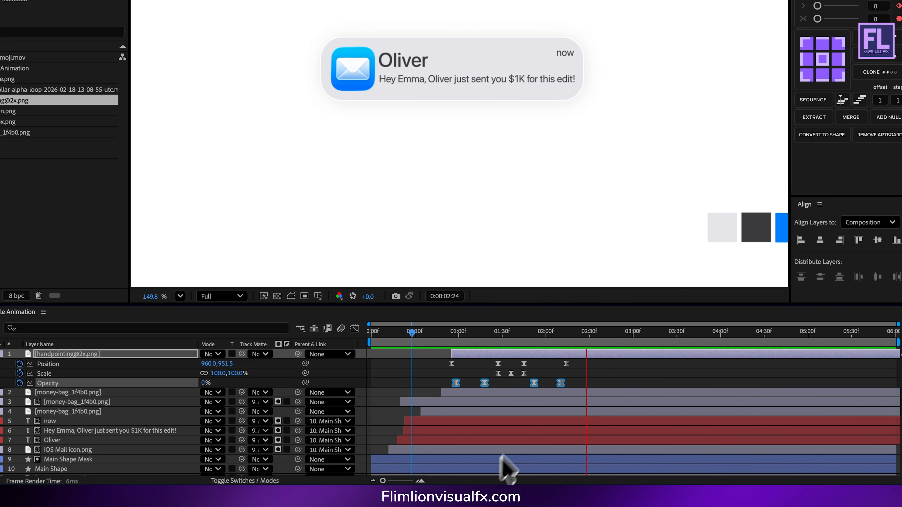
pyautogui.click(441, 340)
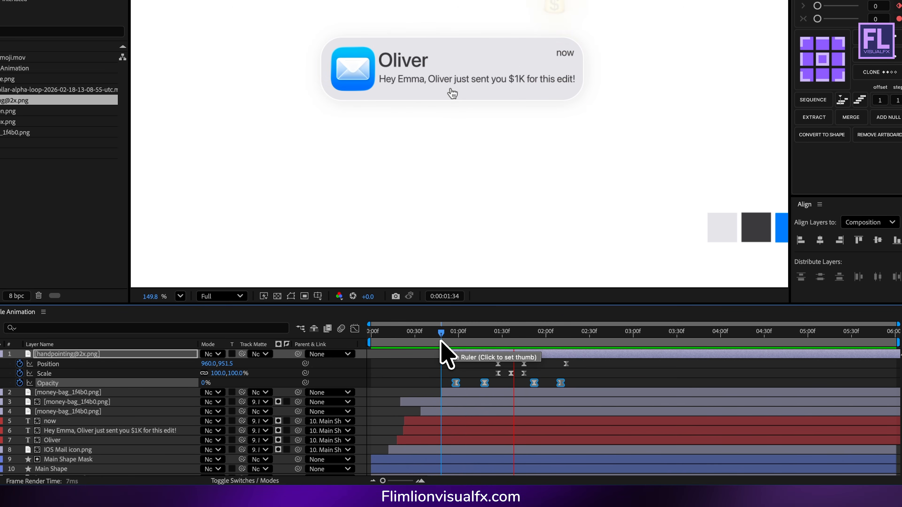
pyautogui.moveTo(495, 344)
pyautogui.mouseDown()
pyautogui.moveTo(469, 342)
pyautogui.moveTo(506, 345)
pyautogui.mouseUp()
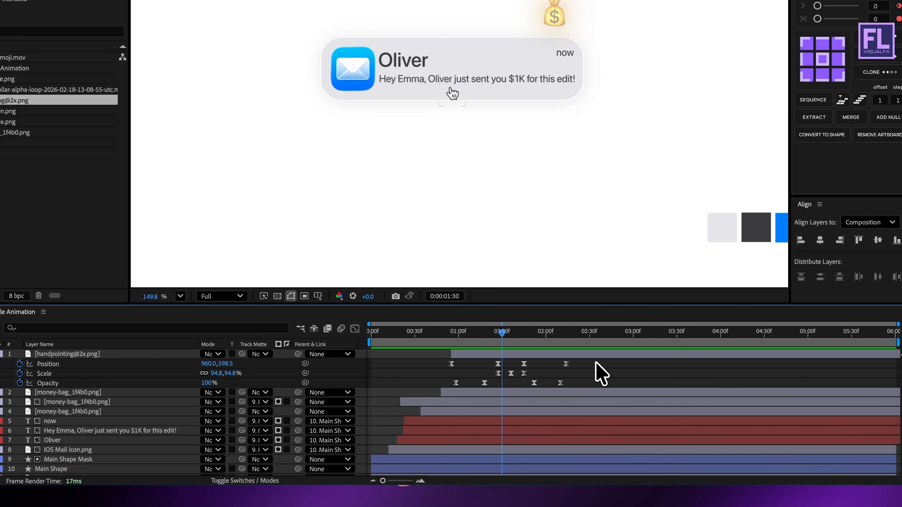
# - Slow the hand's click by shifting its middle Scale keyframe to 0:00:01:38 and the exit keyframes slightly later, and preview the timing
pyautogui.moveTo(597, 360); pyautogui.dragTo(513, 376)
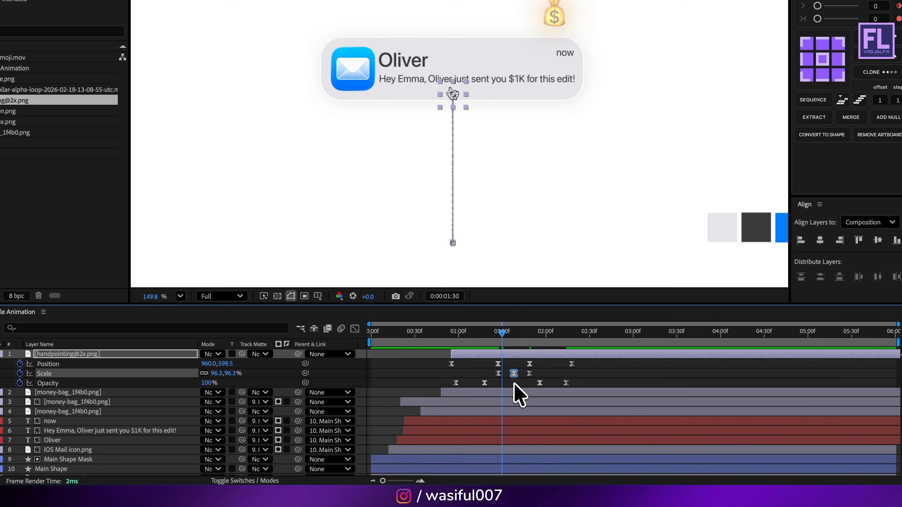
pyautogui.click(514, 384)
pyautogui.moveTo(505, 339); pyautogui.dragTo(458, 340)
pyautogui.press('space')
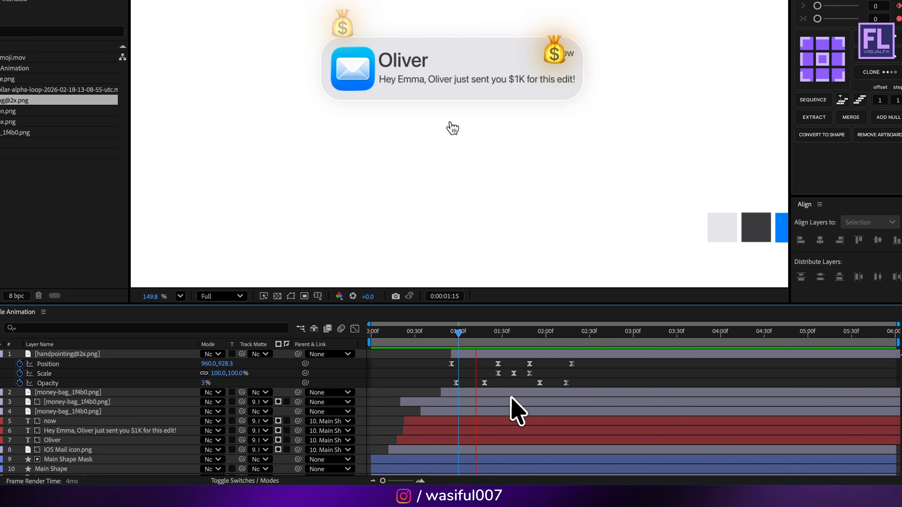
pyautogui.click(453, 340)
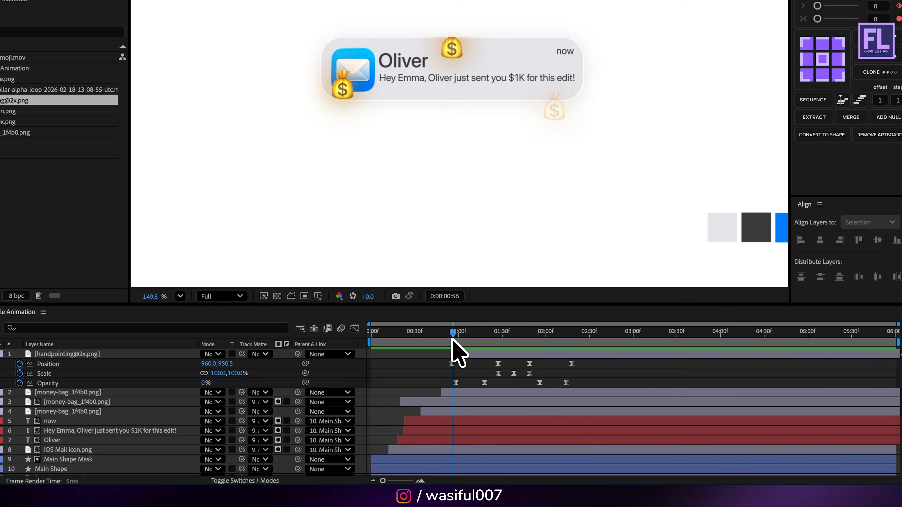
pyautogui.click(420, 337)
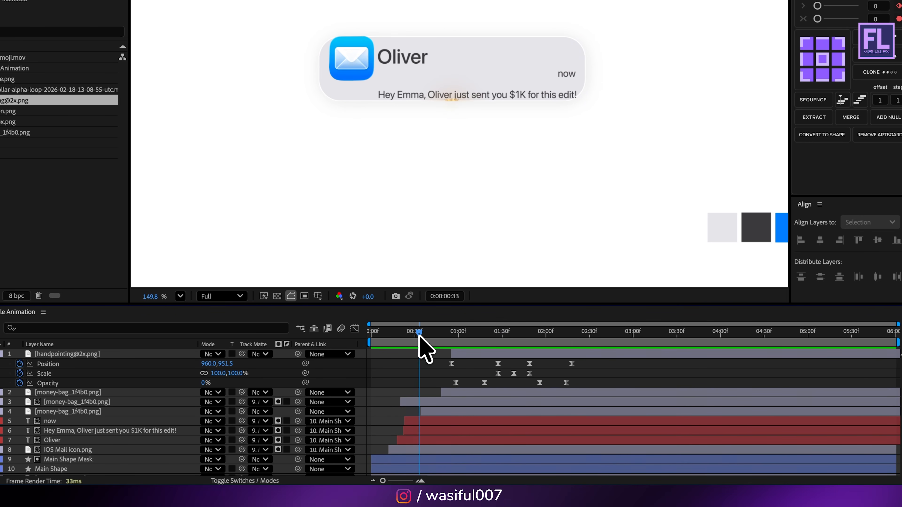
pyautogui.moveTo(419, 337); pyautogui.dragTo(514, 331)
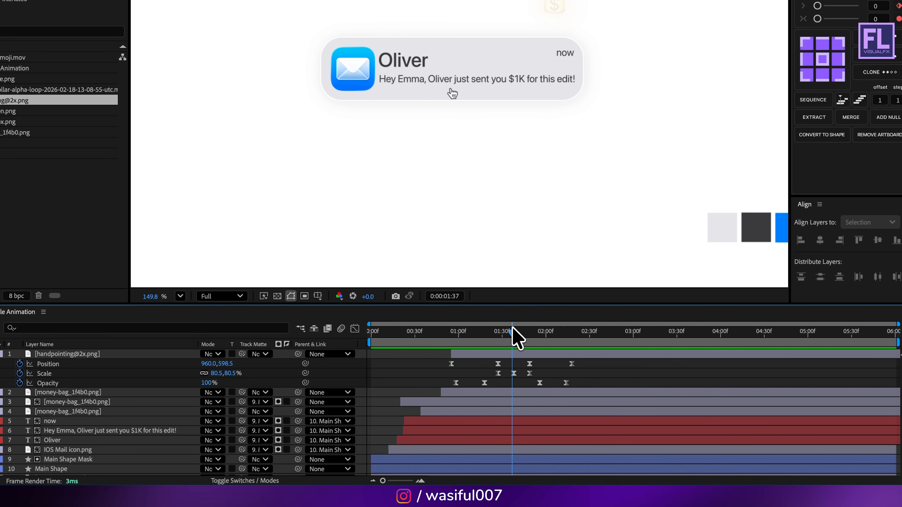
# - Collapse the hand layer's properties and add a null object named Master Null
pyautogui.click(40, 356)
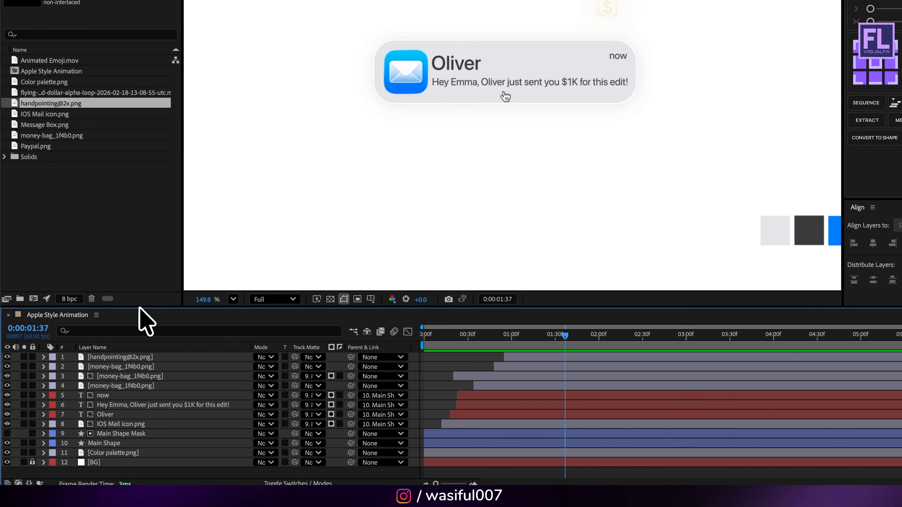
pyautogui.moveTo(139, 308); pyautogui.dragTo(146, 253)
pyautogui.rightClick(95, 428)
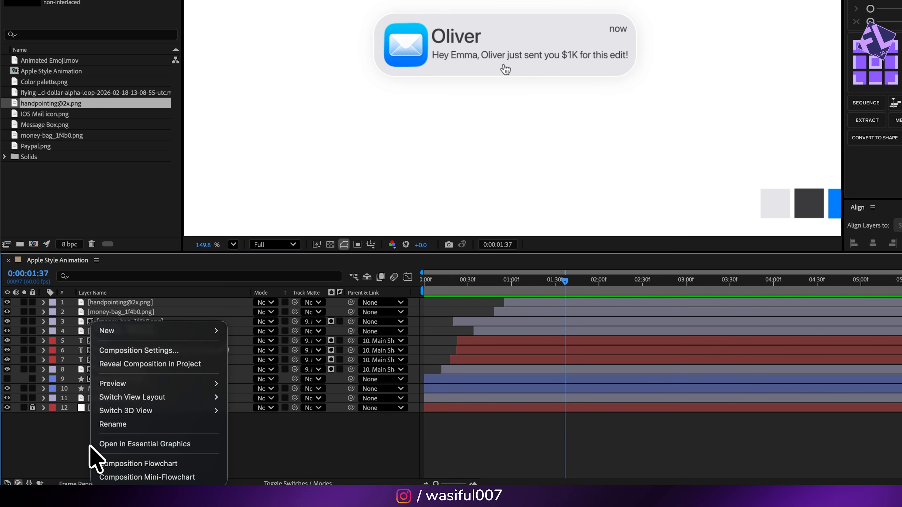
pyautogui.moveTo(149, 331)
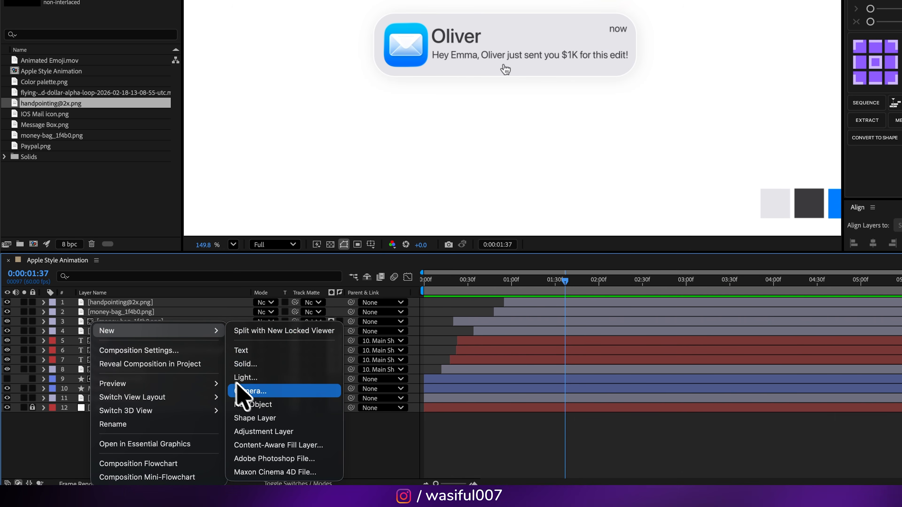
pyautogui.click(259, 403)
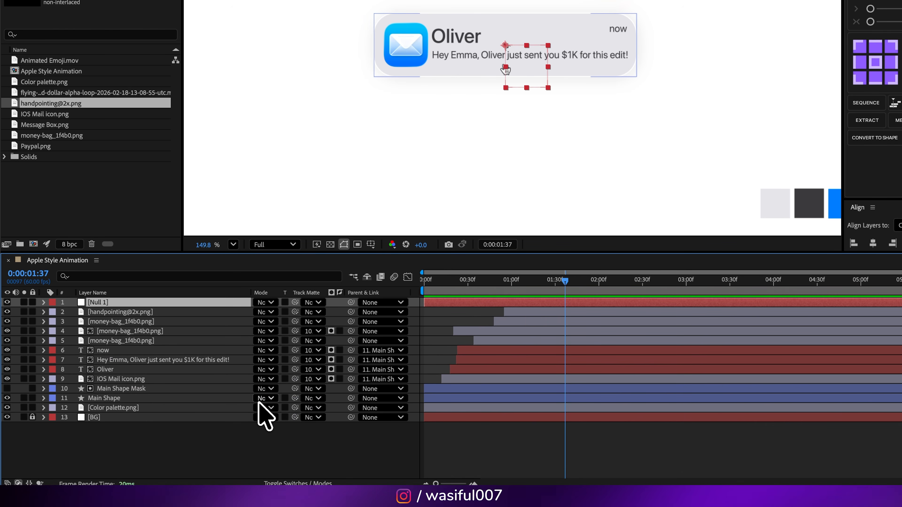
pyautogui.press('Return')
pyautogui.write('Mas')
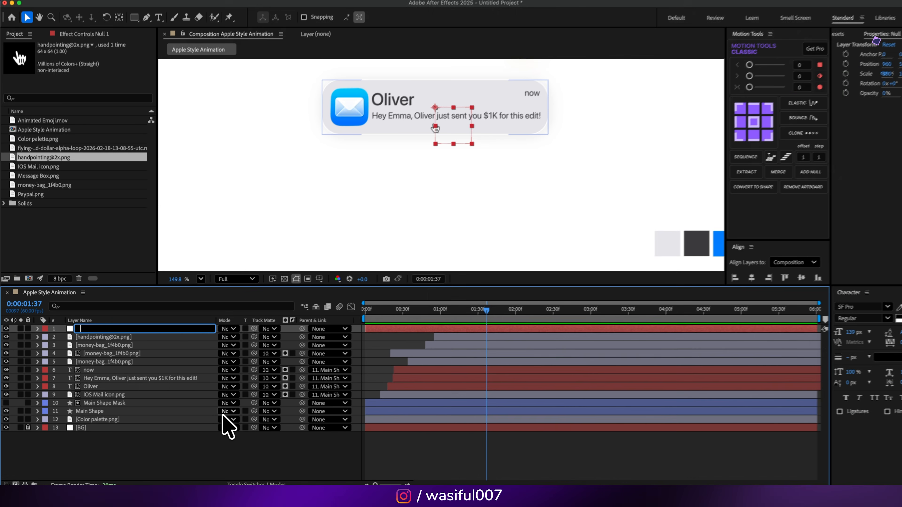
pyautogui.write('t')
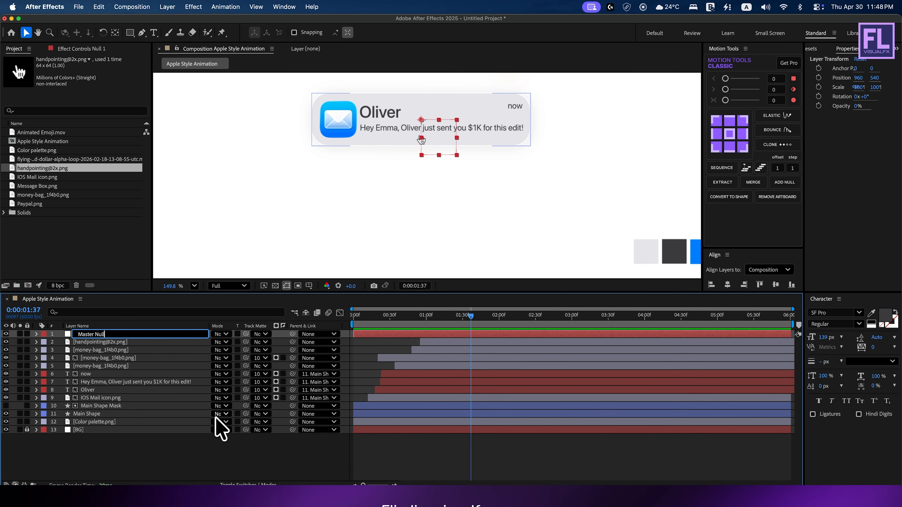
pyautogui.write('er Null')
pyautogui.press('Return')
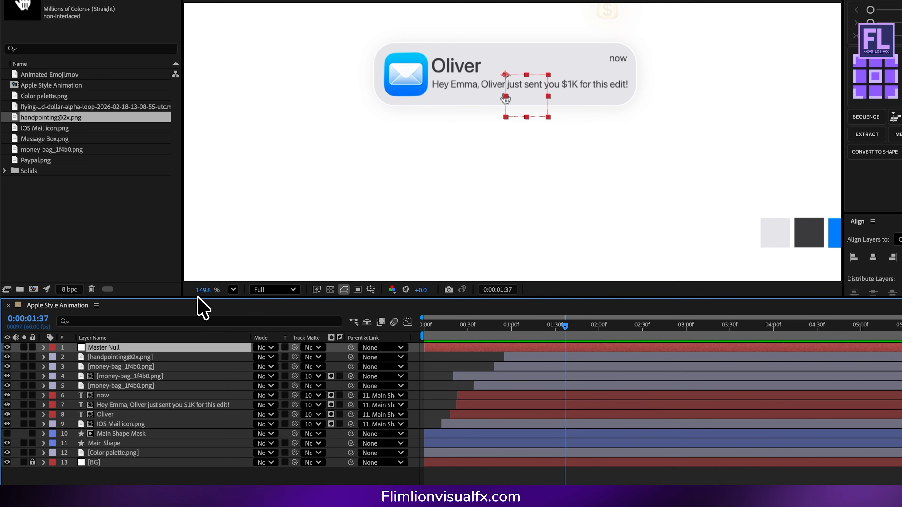
# - Parent the Main Shape and Main Shape Mask layers to the Master Null
pyautogui.moveTo(197, 297); pyautogui.dragTo(198, 285)
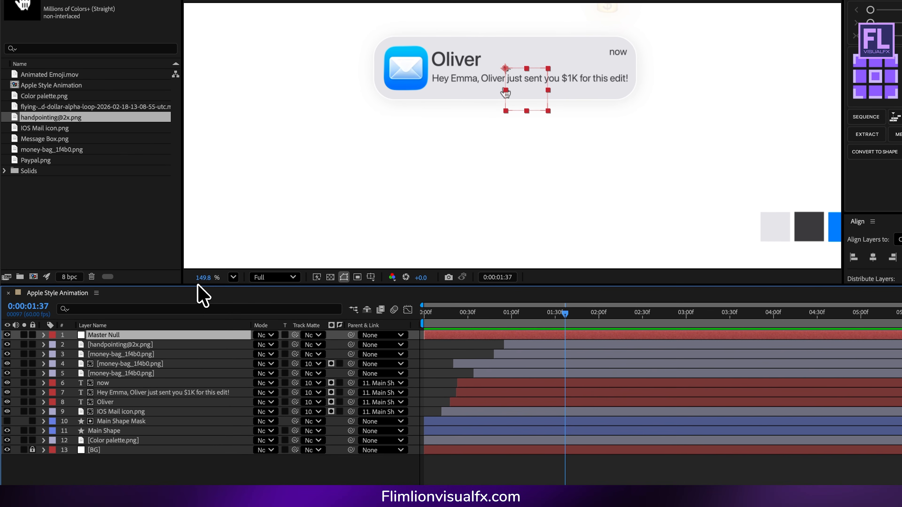
pyautogui.click(111, 431)
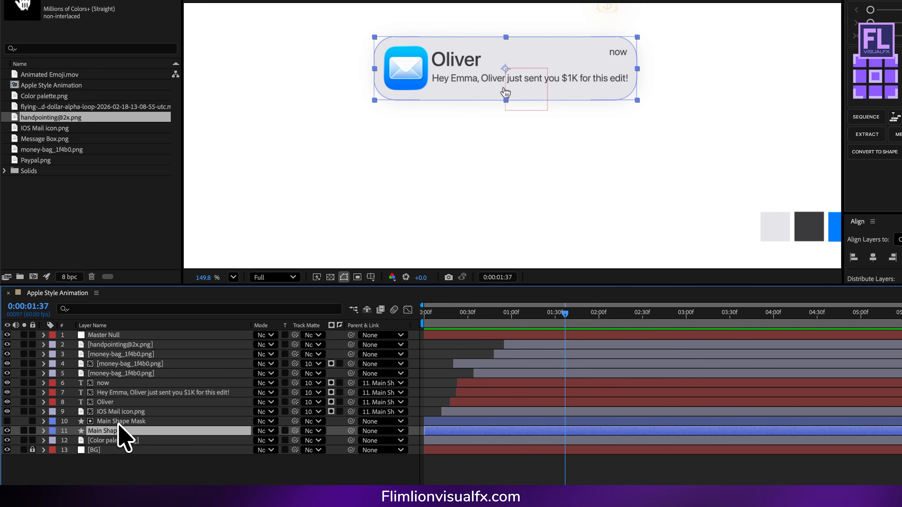
pyautogui.keyDown('shift'); pyautogui.click(119, 424); pyautogui.keyUp('shift')
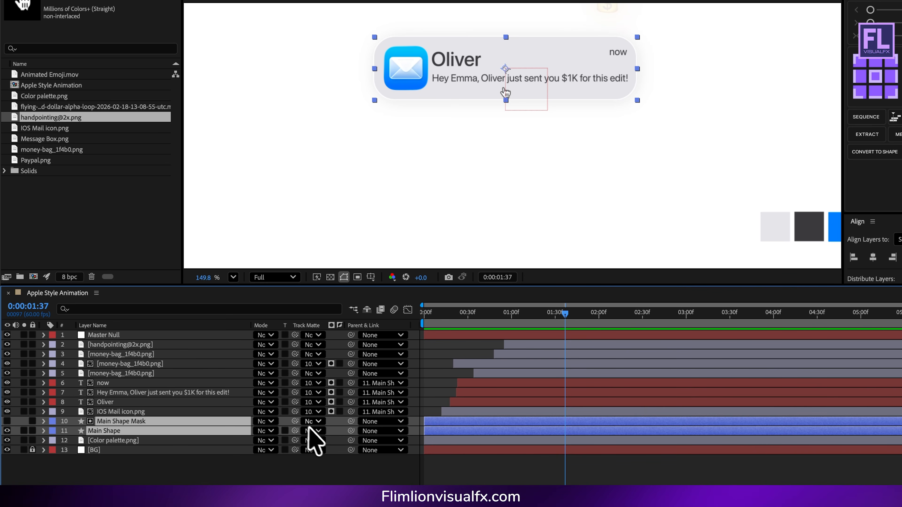
pyautogui.moveTo(349, 423); pyautogui.dragTo(110, 338)
# - Test the parenting by moving the Master Null in the composition, and undo the move
pyautogui.click(110, 336)
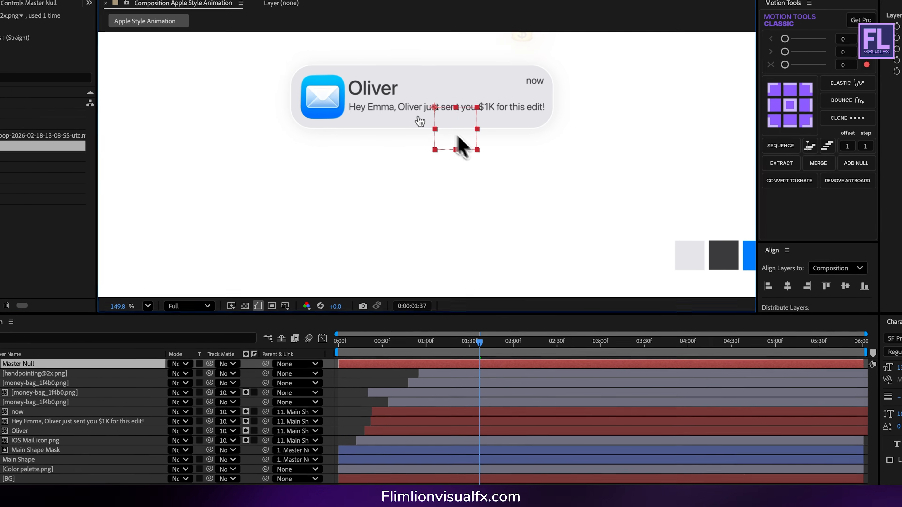
pyautogui.press('super+z')
pyautogui.moveTo(457, 136); pyautogui.dragTo(506, 131)
pyautogui.press('super+z')
# - Reveal the hand layer's keyframes and set a 100% Scale keyframe on the Master Null at 0:00:01:27, where the hand's click starts
pyautogui.moveTo(468, 314); pyautogui.dragTo(480, 374)
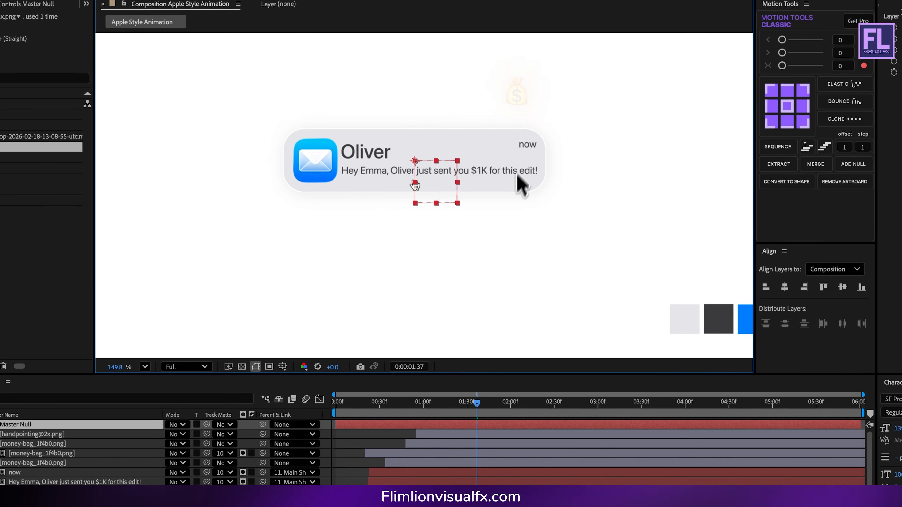
pyautogui.click(29, 434)
pyautogui.press('u')
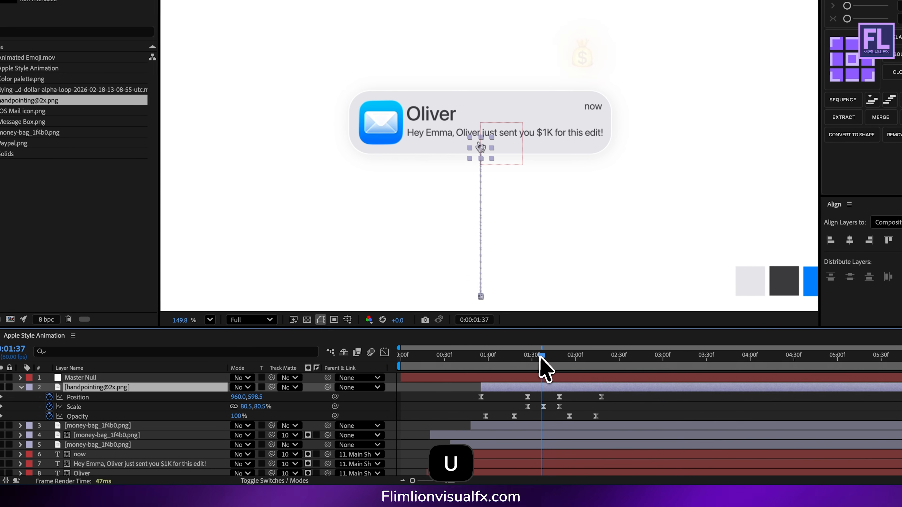
pyautogui.moveTo(544, 358); pyautogui.dragTo(529, 357)
pyautogui.click(90, 377)
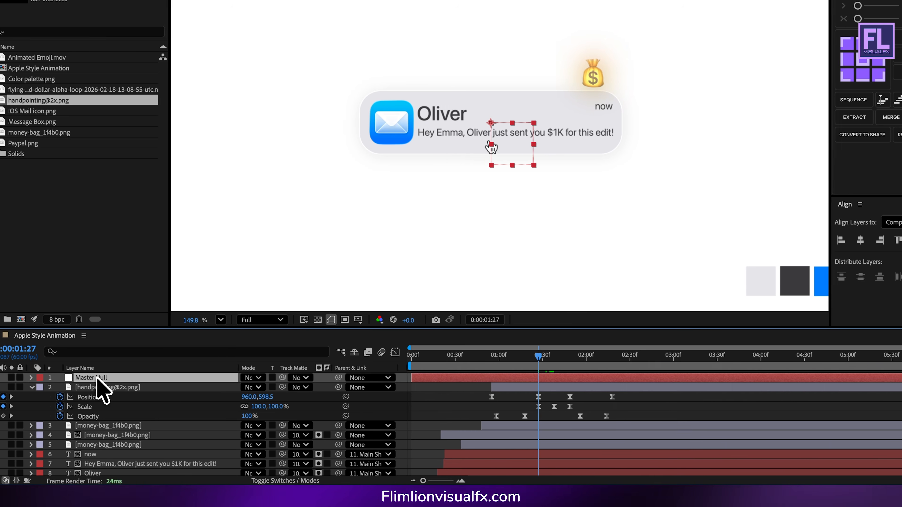
pyautogui.press('s')
pyautogui.click(48, 387)
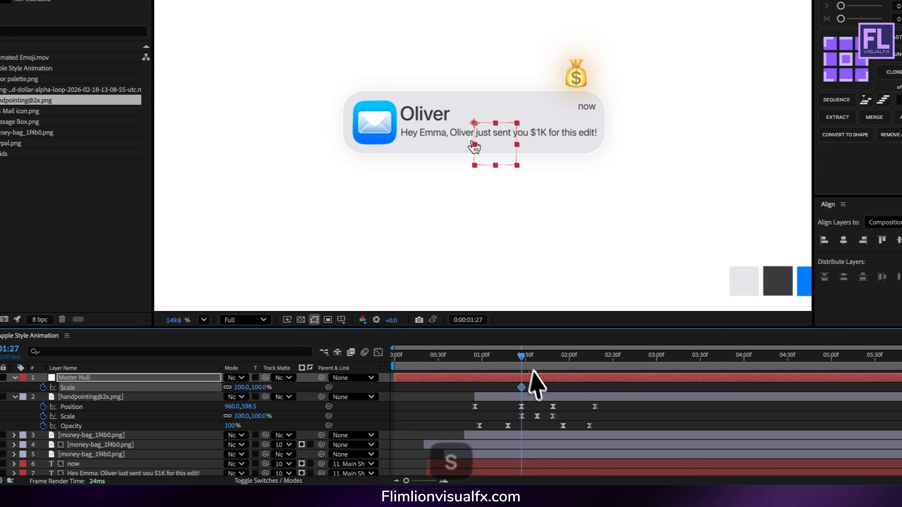
# - Keyframe the Master Null's Scale at 85% at 0:00:01:38 and 100% at 0:00:01:49
pyautogui.moveTo(549, 357); pyautogui.dragTo(560, 357)
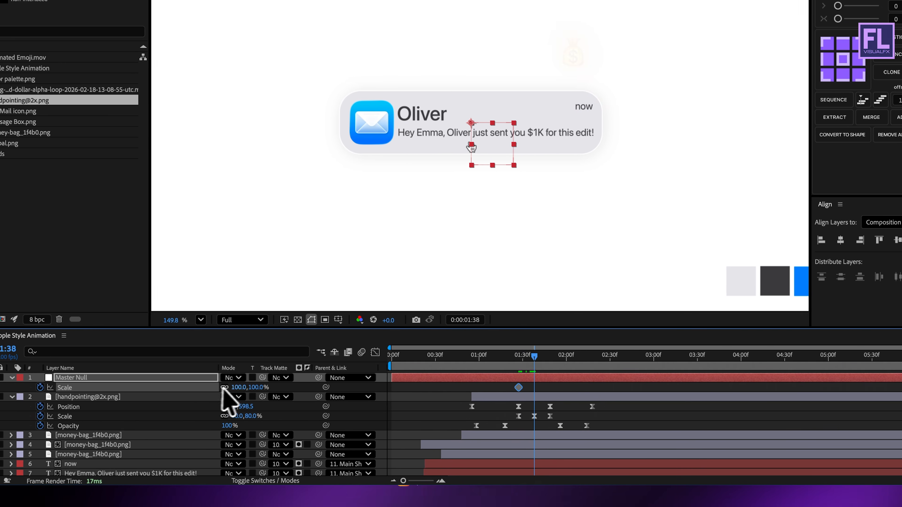
pyautogui.moveTo(228, 388); pyautogui.dragTo(222, 387)
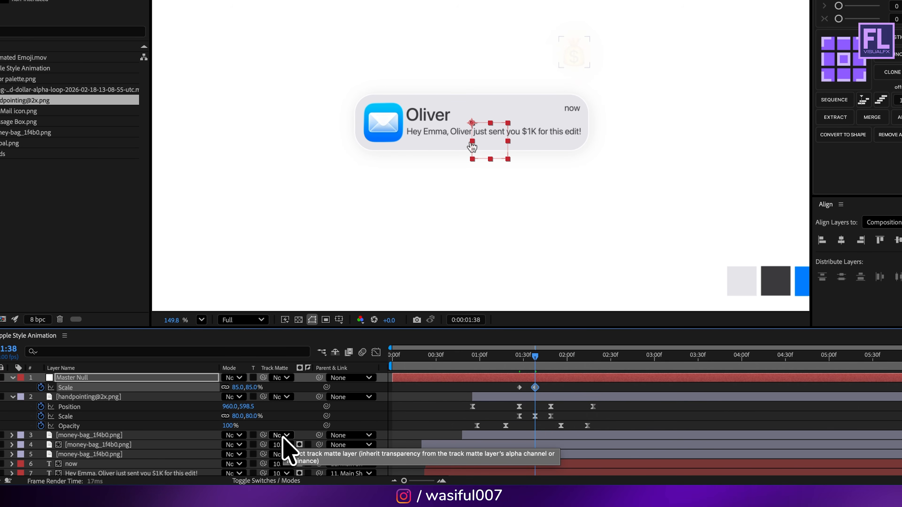
pyautogui.moveTo(535, 356); pyautogui.dragTo(548, 357)
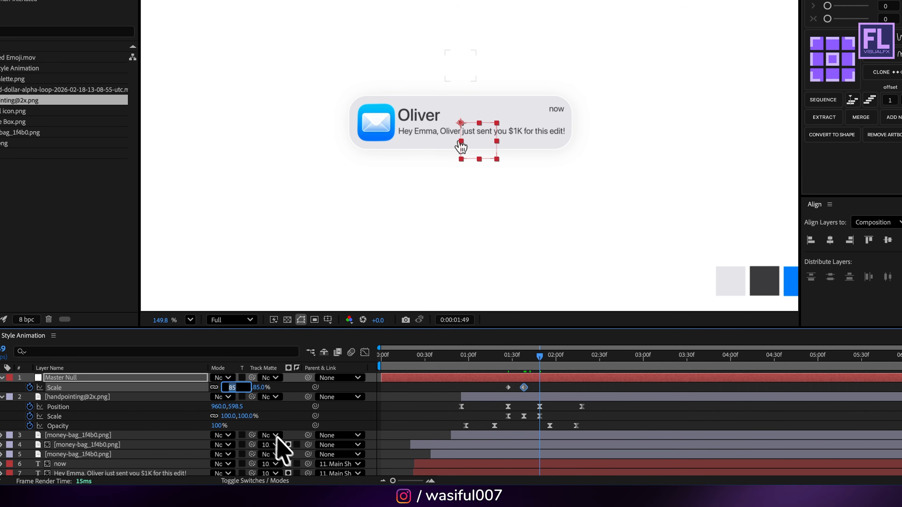
pyautogui.press('Return')
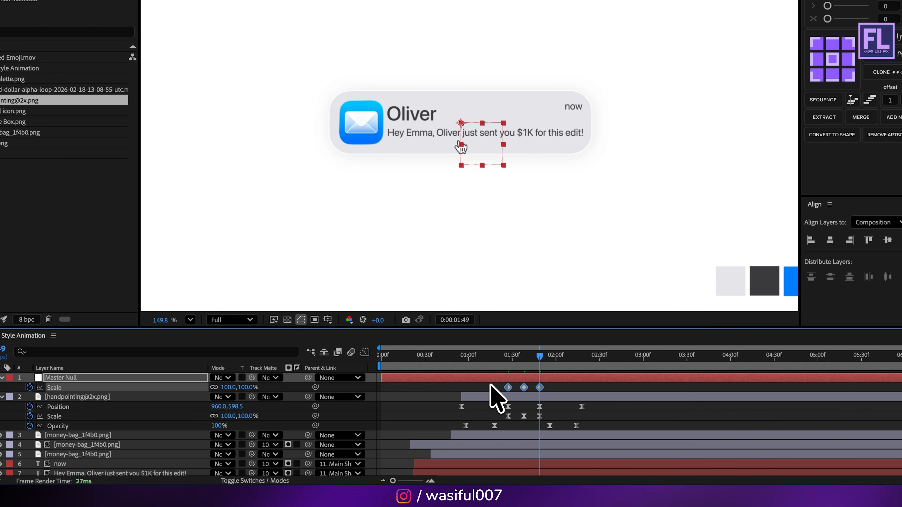
# - Easy-ease the Master Null's Scale keyframes, set the one at 0:00:01:38 to 90%, and preview the click
pyautogui.moveTo(537, 355)
pyautogui.mouseDown()
pyautogui.moveTo(471, 356)
pyautogui.moveTo(522, 357)
pyautogui.mouseUp()
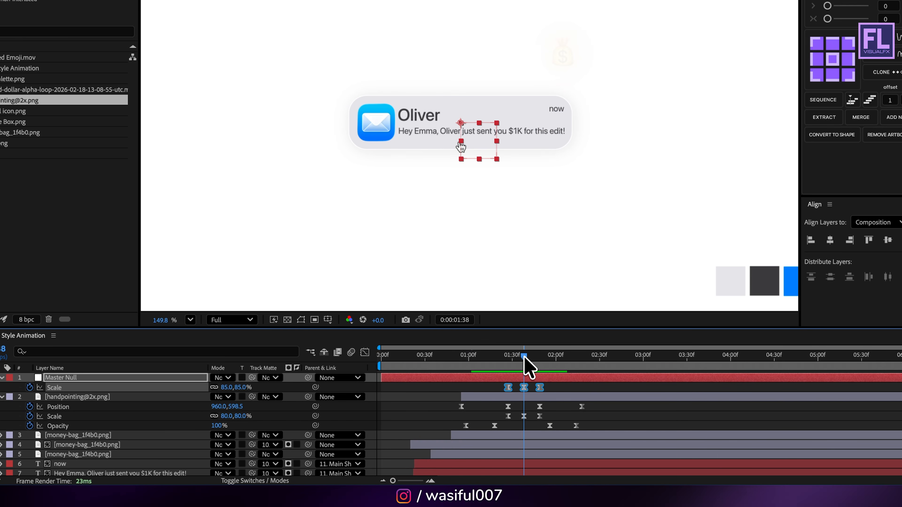
pyautogui.click(524, 388)
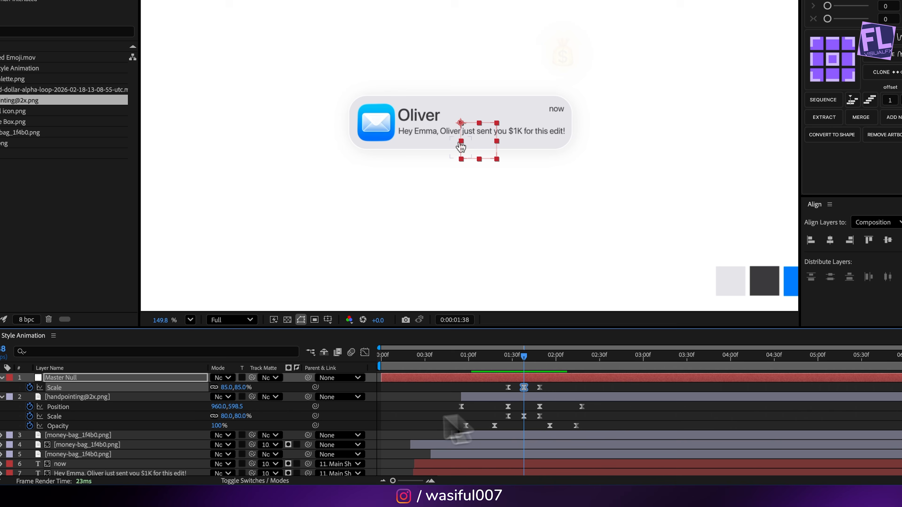
pyautogui.click(231, 388)
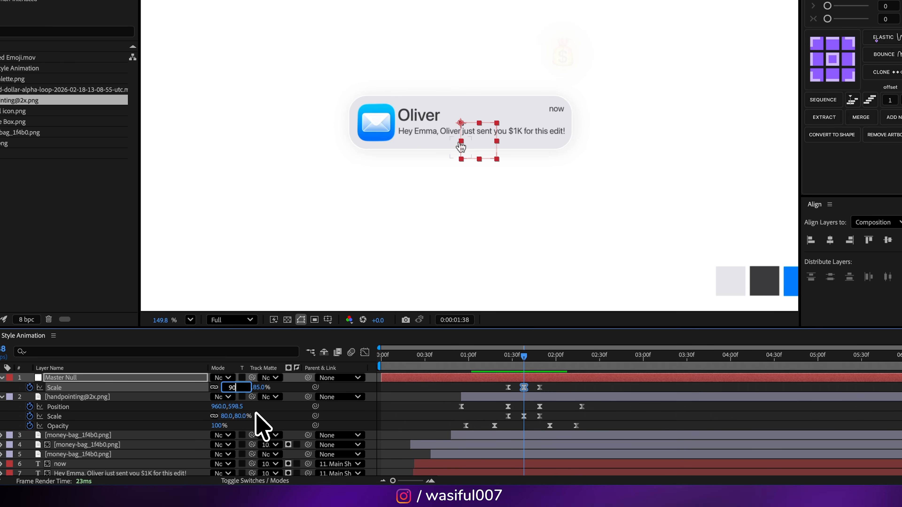
pyautogui.write('90')
pyautogui.press('Return')
pyautogui.click(490, 355)
pyautogui.press('space')
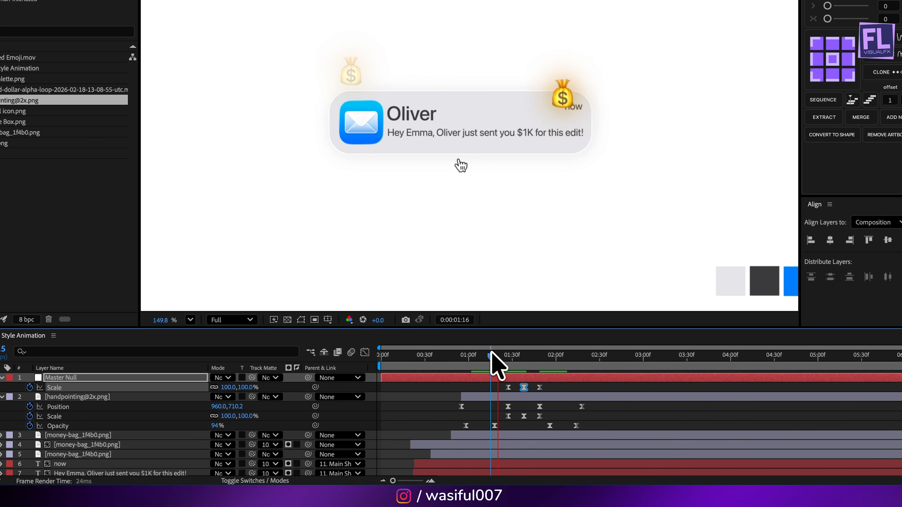
pyautogui.moveTo(523, 355); pyautogui.dragTo(488, 356)
pyautogui.click(463, 356)
pyautogui.press('space')
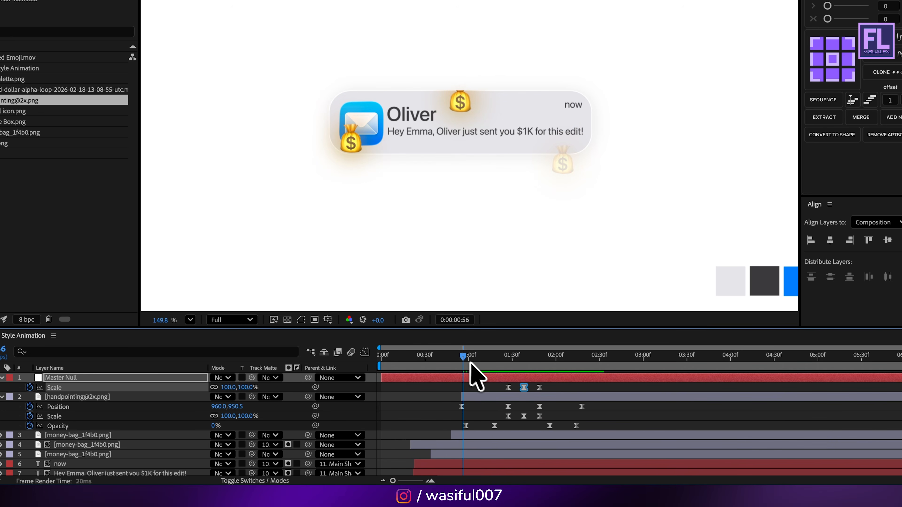
# - Try trimming the start of the Master Null layer and replay the animation from the beginning
pyautogui.moveTo(541, 378); pyautogui.dragTo(507, 373)
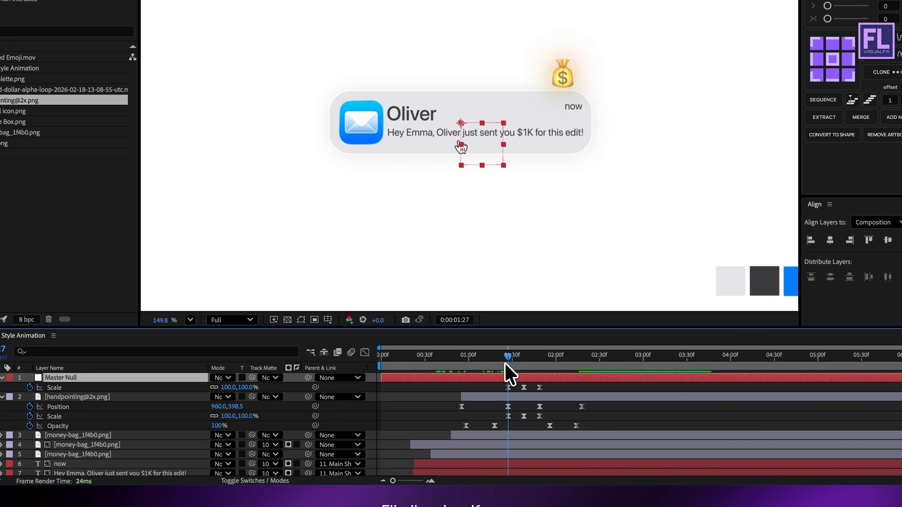
pyautogui.moveTo(395, 379); pyautogui.dragTo(455, 378)
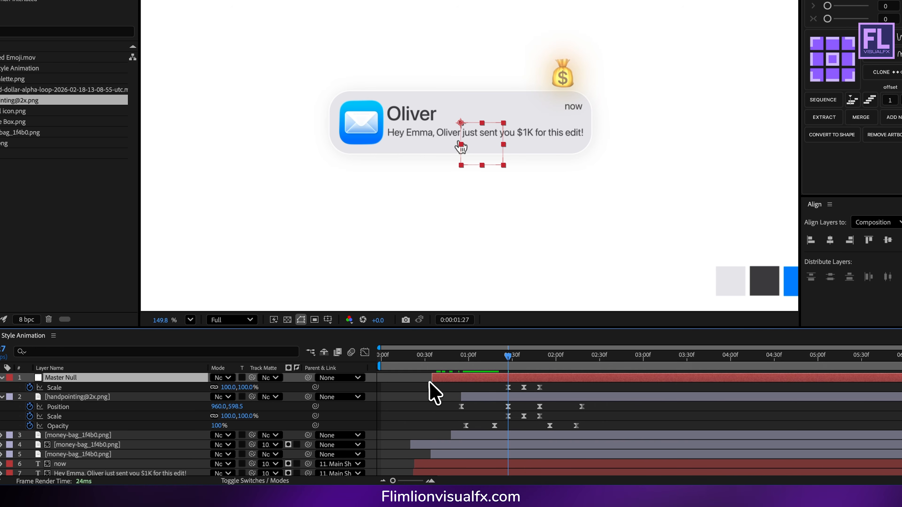
pyautogui.press('Home')
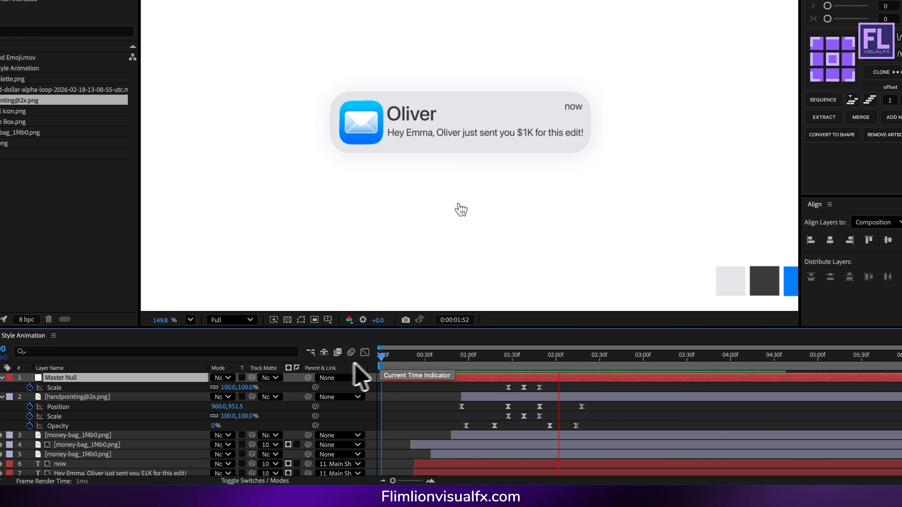
# - Reveal the Master Null's Rotation alongside its Scale and set a 0° Rotation keyframe at 0:00:01:49
pyautogui.moveTo(559, 356); pyautogui.dragTo(539, 360)
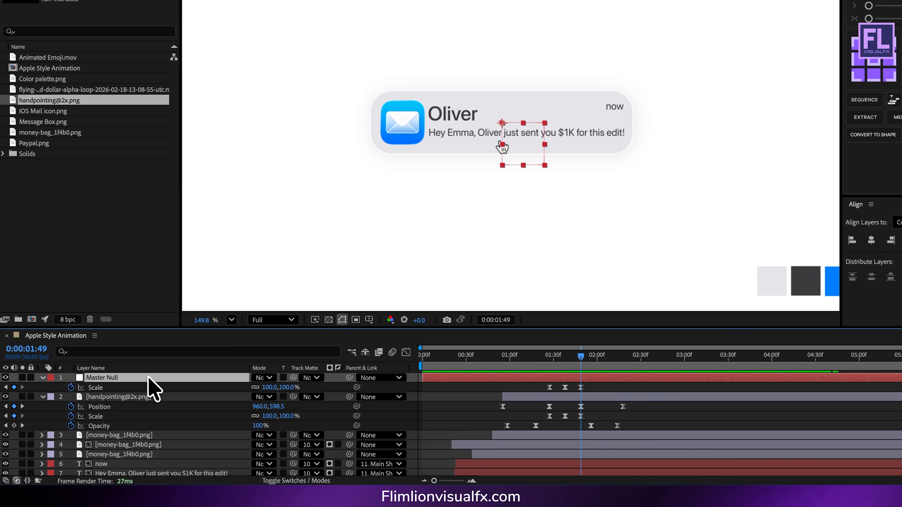
pyautogui.hotkey('shift', 'r')
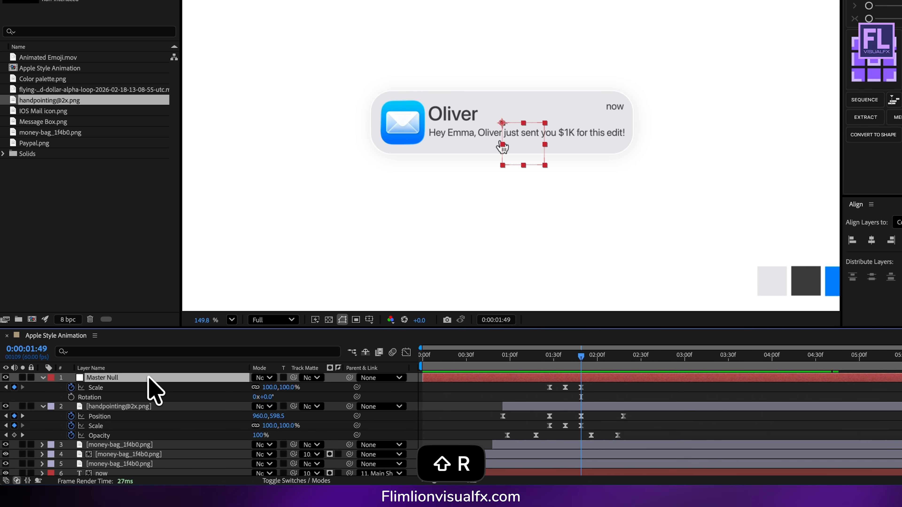
pyautogui.click(71, 397)
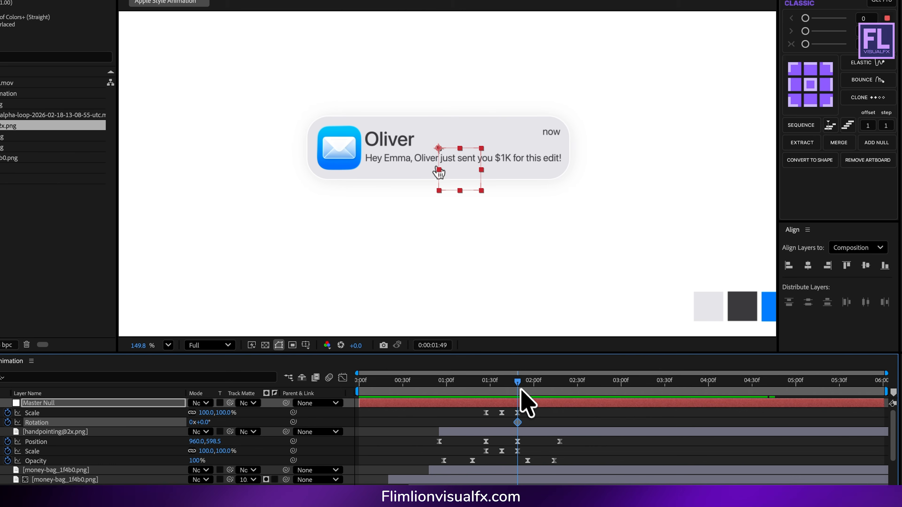
# - Set a 90° Rotation keyframe on the Master Null at 0:00:02:18 so the notification turns upright
pyautogui.click(587, 357)
pyautogui.moveTo(522, 384); pyautogui.dragTo(552, 388)
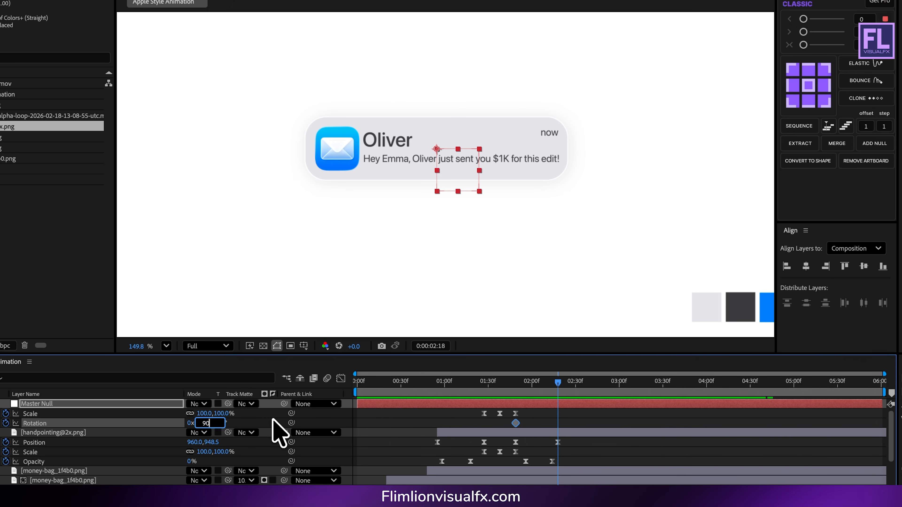
pyautogui.press('Return')
pyautogui.scroll(-3, 536, 208)
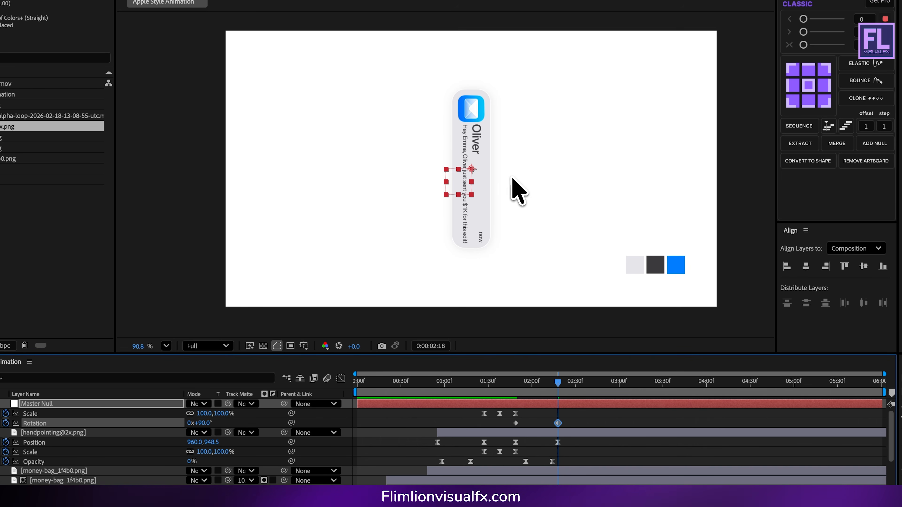
pyautogui.scroll(2, 504, 206)
pyautogui.moveTo(501, 197); pyautogui.dragTo(509, 184)
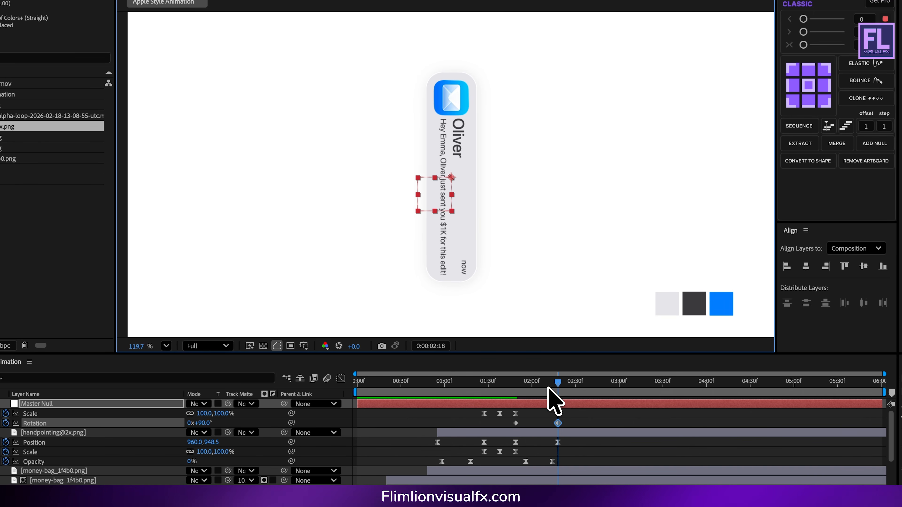
# - Easy-ease the Master Null's Rotation keyframe at 0:00:01:49 and apply the Motion Tools Elastic effect to the rotation
pyautogui.moveTo(548, 388); pyautogui.dragTo(517, 381)
pyautogui.moveTo(572, 417); pyautogui.dragTo(518, 424)
pyautogui.click(516, 423)
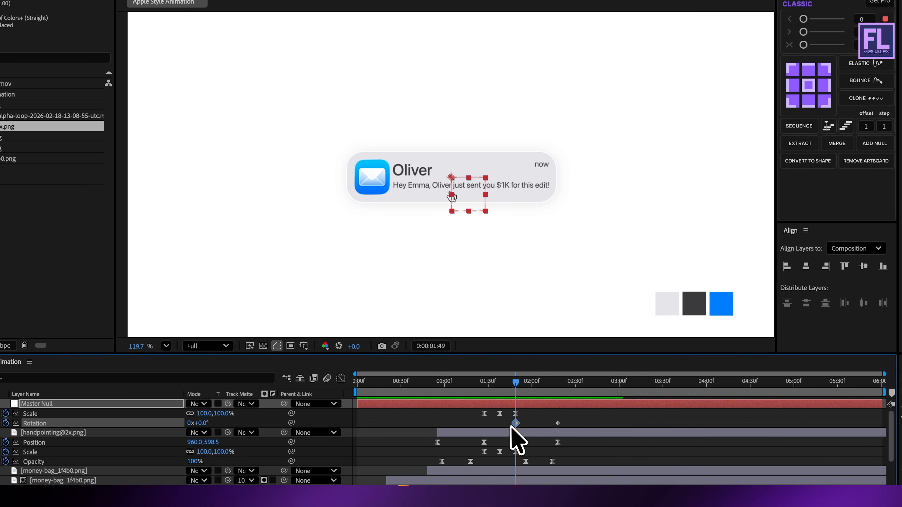
pyautogui.press('F9')
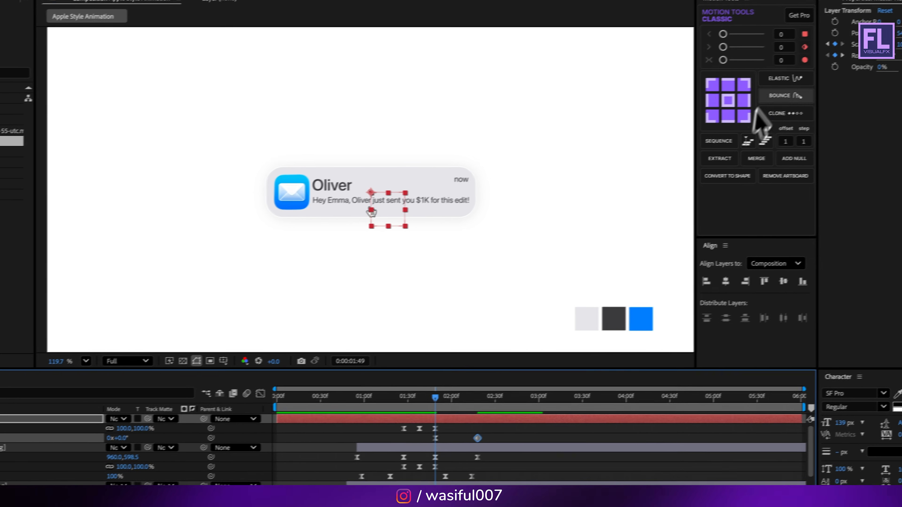
pyautogui.click(861, 64)
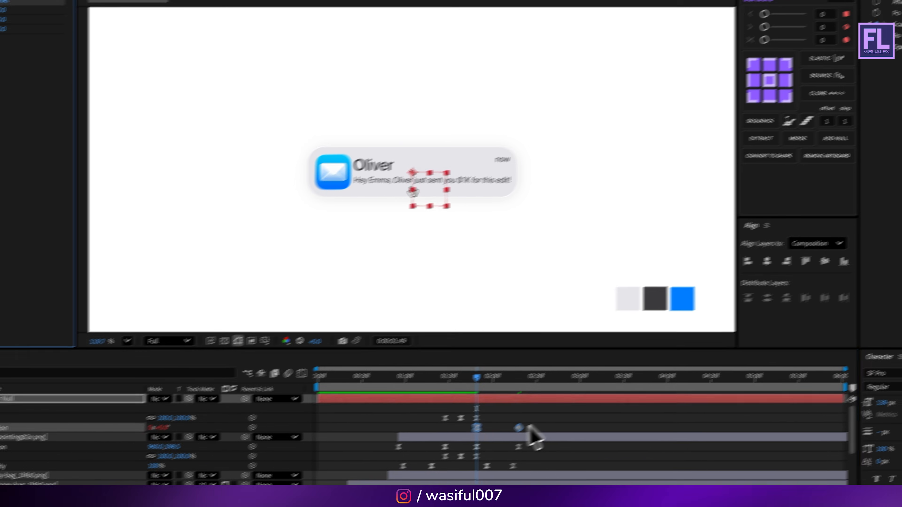
# - Shift the Master Null's final Rotation keyframe to 0:00:02:08 and preview the elastic turn
pyautogui.moveTo(531, 422); pyautogui.dragTo(492, 433)
pyautogui.click(515, 354)
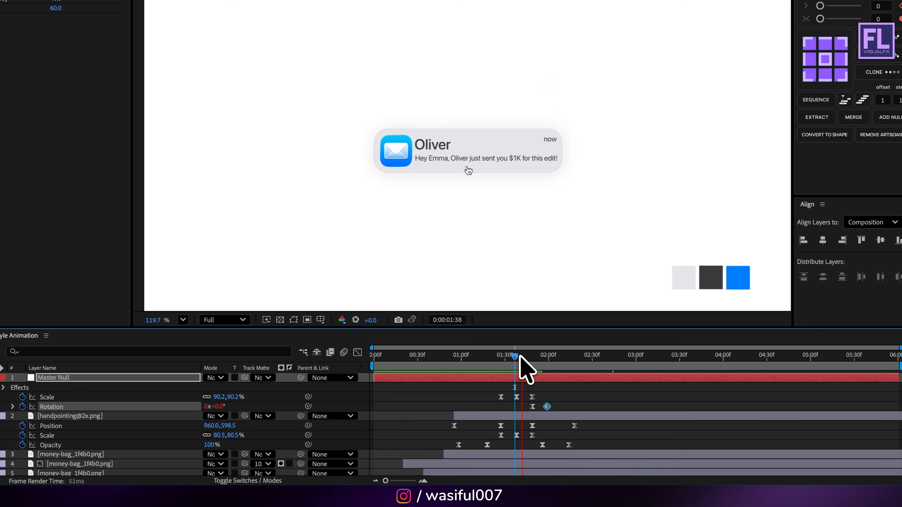
pyautogui.press('space')
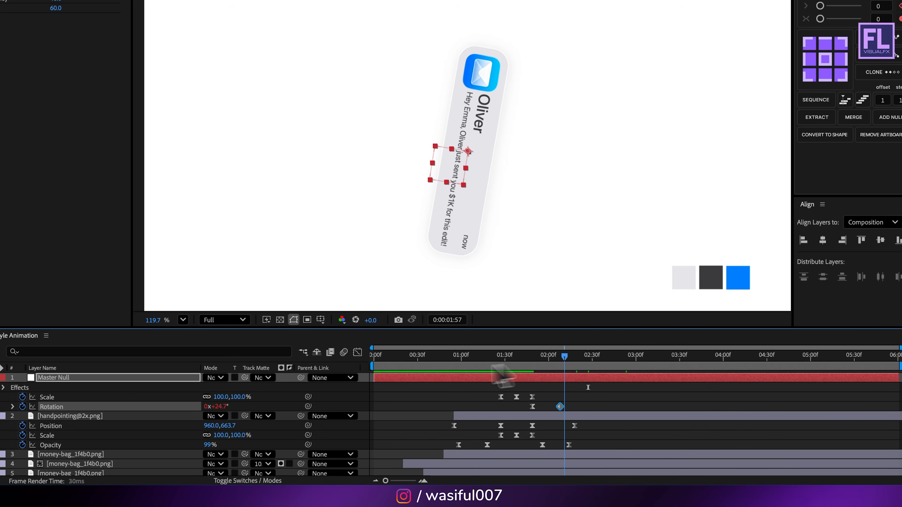
pyautogui.moveTo(492, 366); pyautogui.dragTo(485, 366)
pyautogui.press('space')
pyautogui.moveTo(566, 358); pyautogui.dragTo(426, 376)
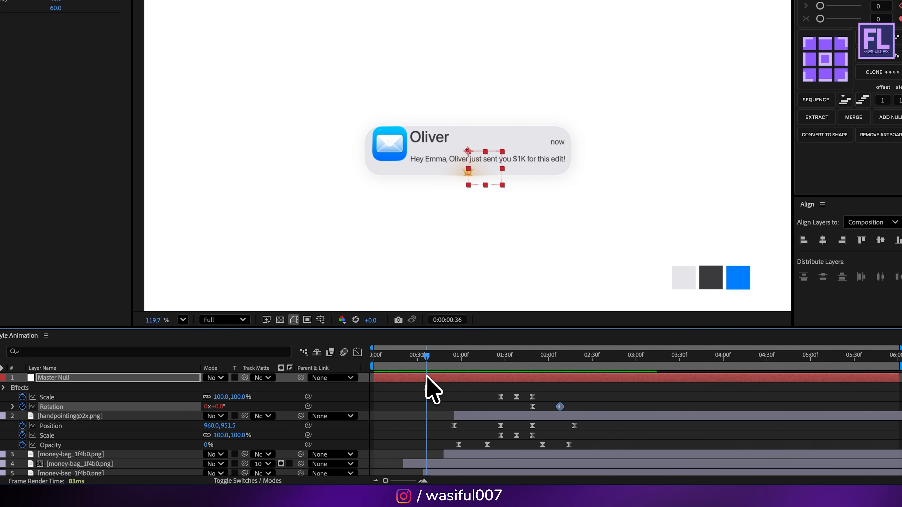
pyautogui.press('space')
pyautogui.click(520, 362)
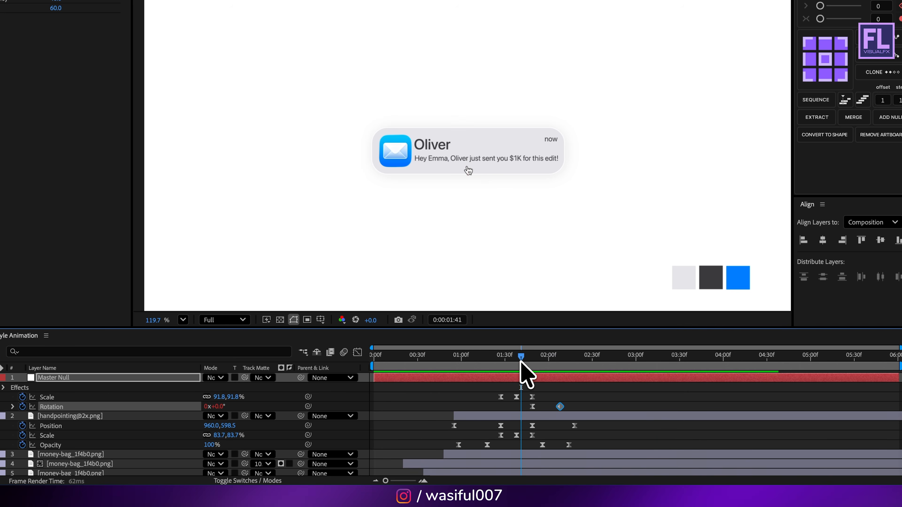
pyautogui.press('space')
# - Collapse the Master Null and hand layers at 0:00:01:49 and reveal Opacity for the three notification text layers and the mail icon
pyautogui.click(532, 363)
pyautogui.click(43, 378)
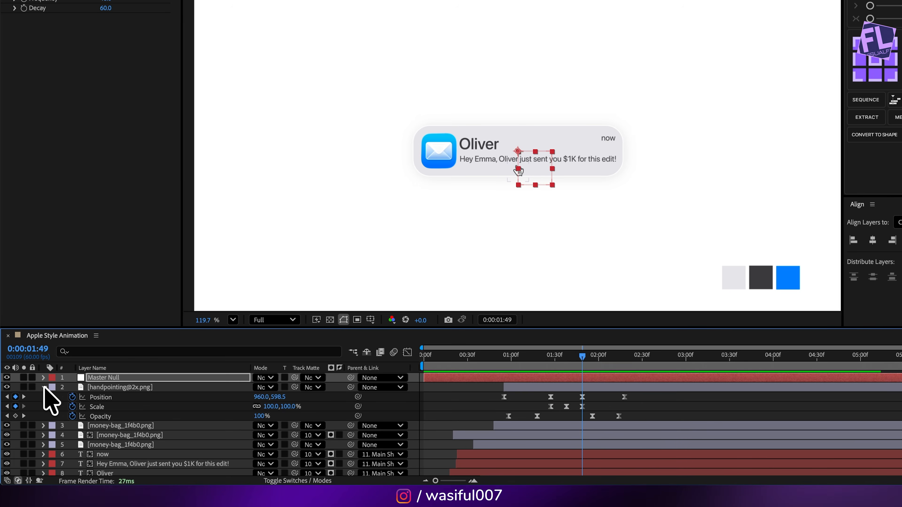
pyautogui.click(43, 387)
pyautogui.click(113, 387)
pyautogui.click(118, 397)
pyautogui.click(121, 415)
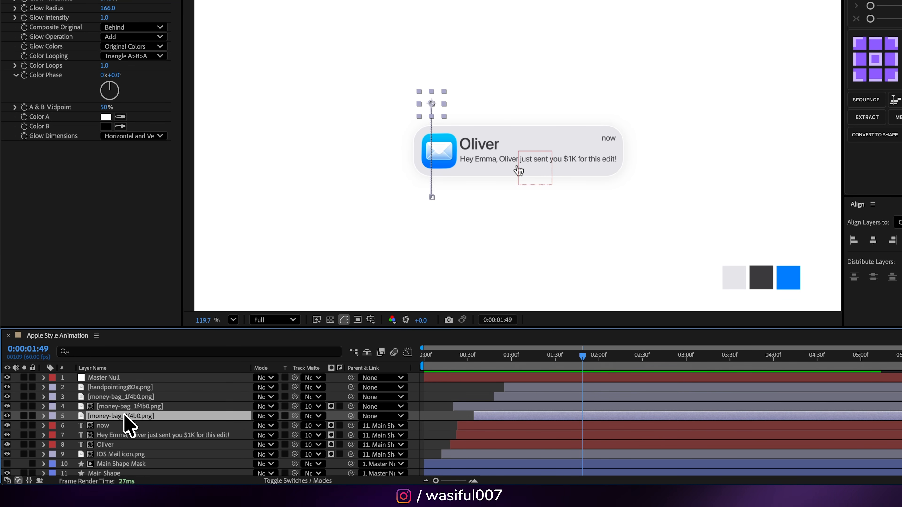
pyautogui.click(123, 425)
pyautogui.scroll(-1, 125, 469)
pyautogui.keyDown('shift'); pyautogui.click(125, 454); pyautogui.keyUp('shift')
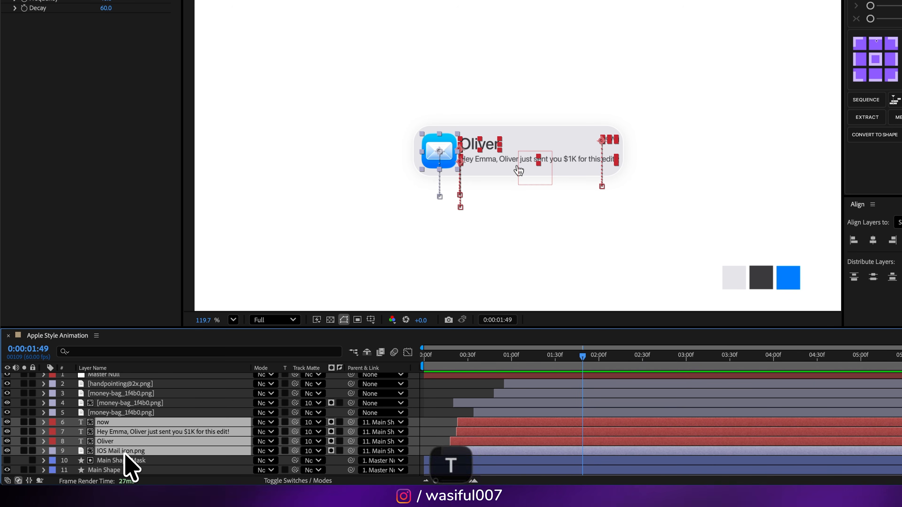
pyautogui.press('t')
pyautogui.scroll(1, 111, 382)
# - Reveal the Master Null's keyframes and set 100% Opacity keyframes on the three text layers and the mail icon at 0:00:01:49
pyautogui.click(116, 378)
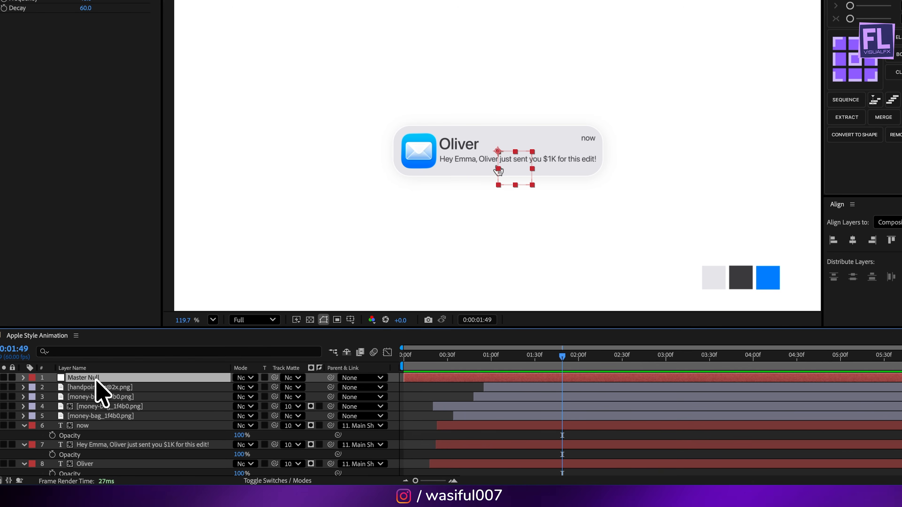
pyautogui.press('u')
pyautogui.scroll(-5, 568, 404)
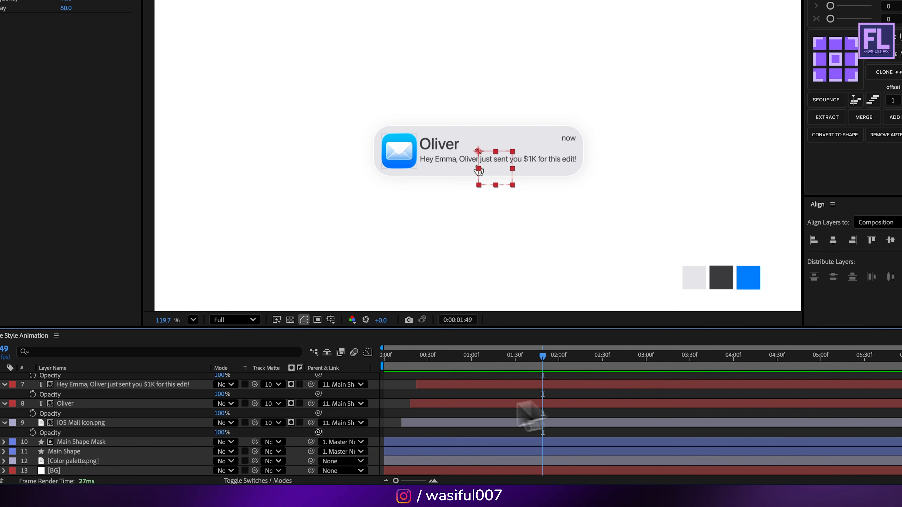
pyautogui.click(69, 425)
pyautogui.scroll(3, 66, 425)
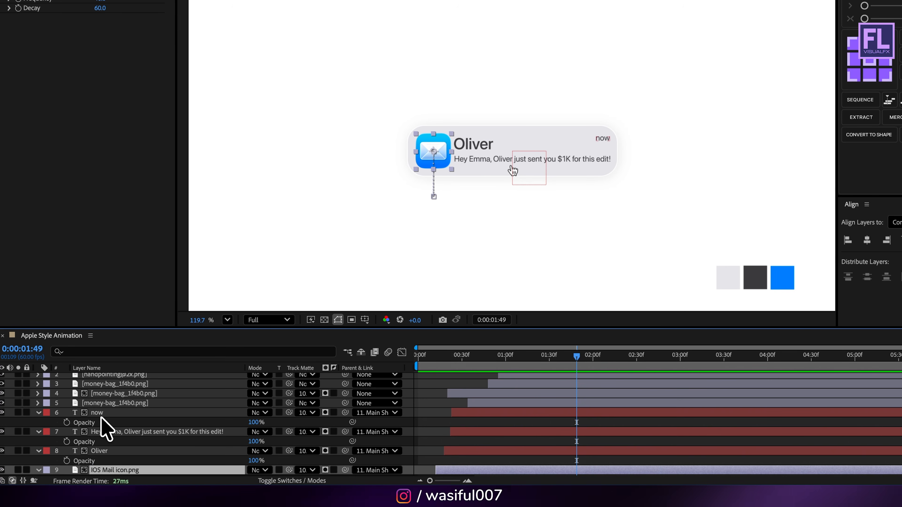
pyautogui.keyDown('shift'); pyautogui.click(101, 414); pyautogui.keyUp('shift')
pyautogui.click(66, 422)
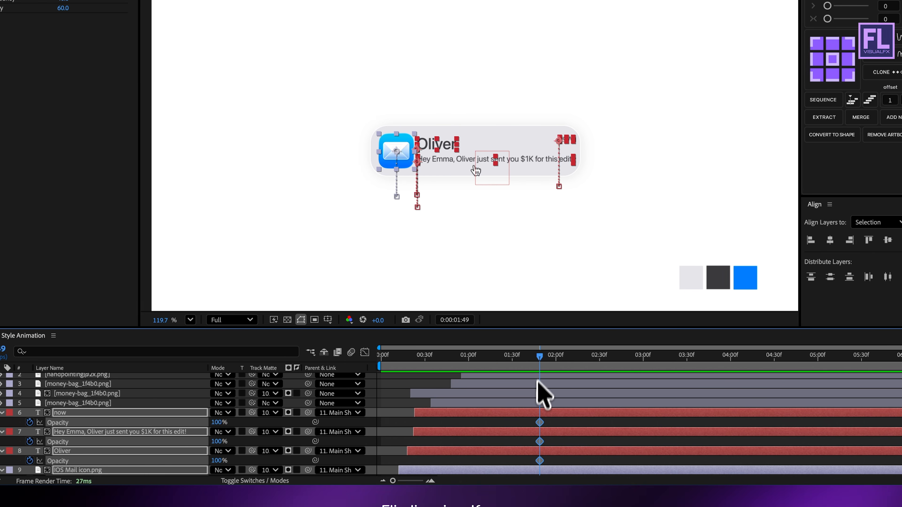
# - Keyframe the Opacity of the three text layers and the mail icon at 0% at 0:00:02:08
pyautogui.moveTo(539, 355); pyautogui.dragTo(566, 357)
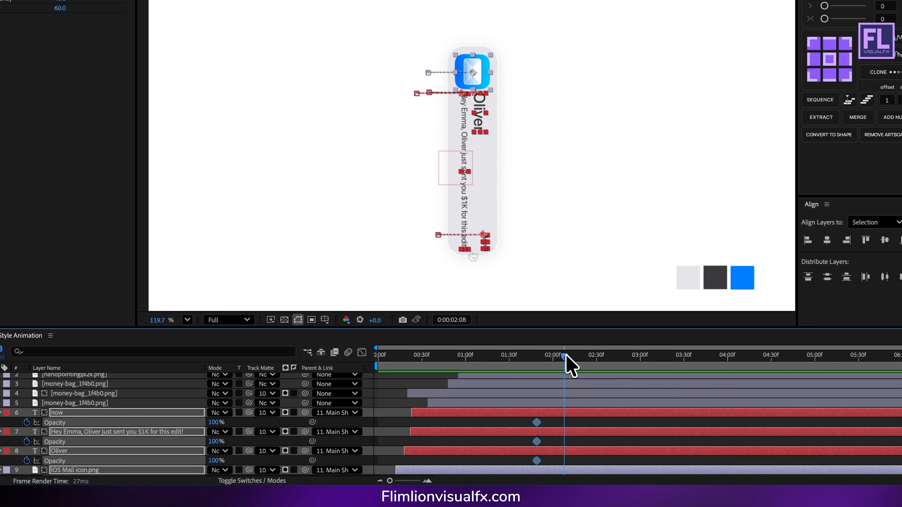
pyautogui.scroll(3, 575, 395)
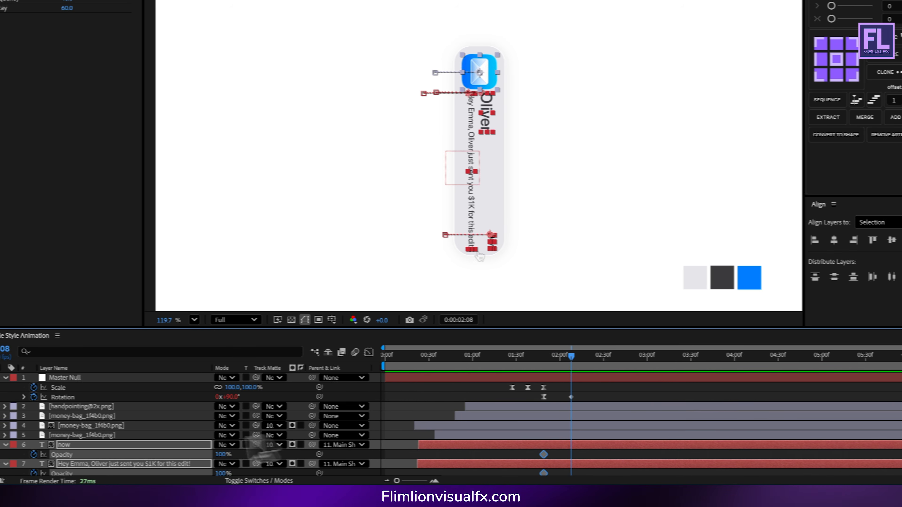
pyautogui.scroll(-3, 142, 446)
pyautogui.moveTo(245, 409); pyautogui.dragTo(77, 423)
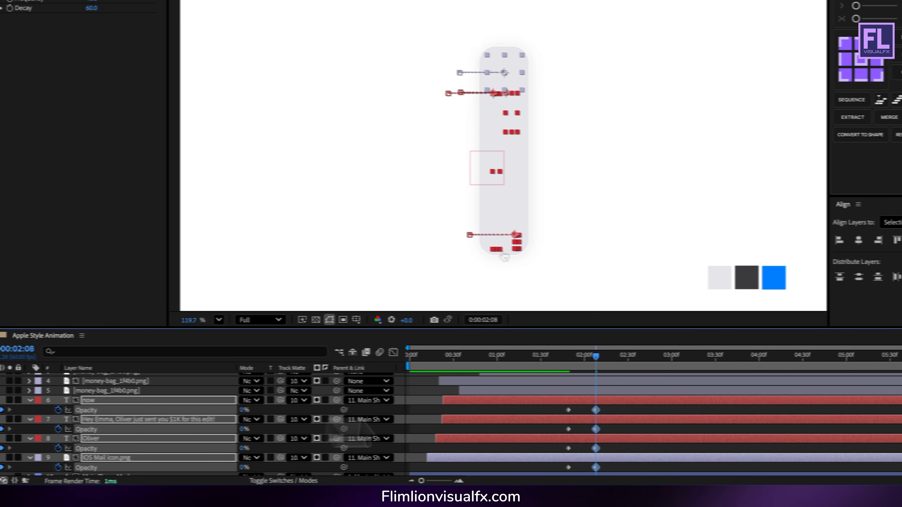
pyautogui.scroll(-1, 568, 425)
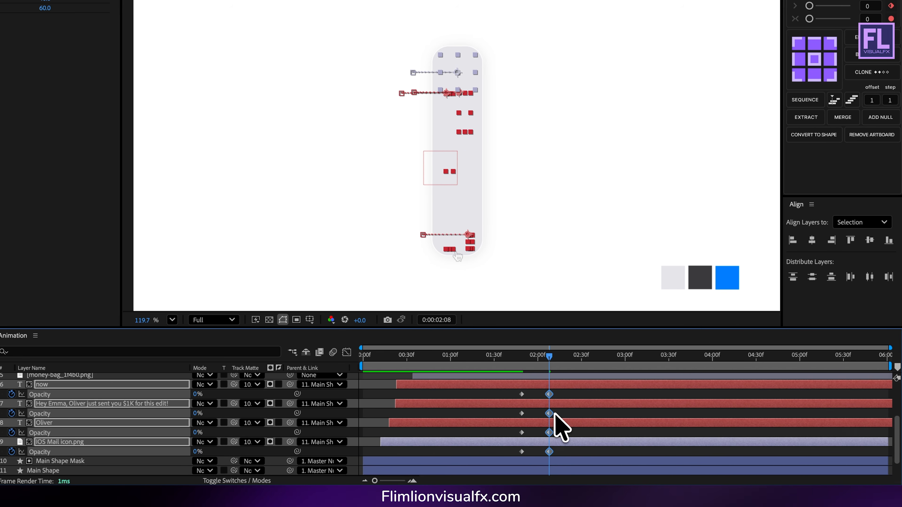
# - Shift the four 0% Opacity keyframes earlier to about the two-second mark and preview the fade during the rotation
pyautogui.moveTo(554, 455); pyautogui.dragTo(537, 394)
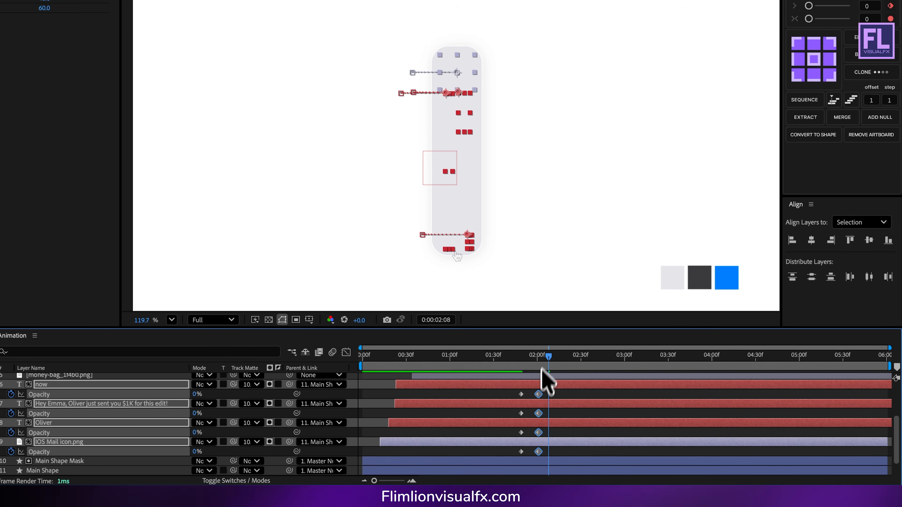
pyautogui.moveTo(548, 357); pyautogui.dragTo(496, 357)
pyautogui.press('space')
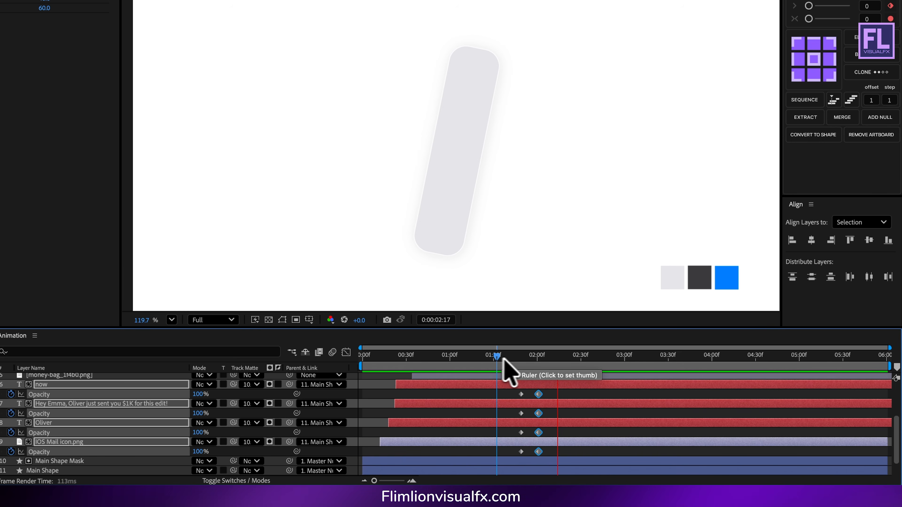
pyautogui.click(482, 356)
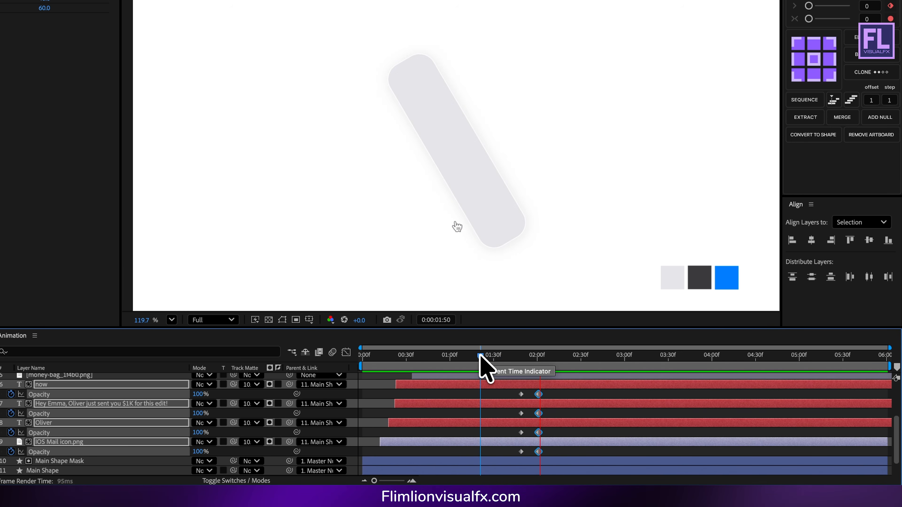
# - Check the content fade around the two-second mark and collapse the three text layers and the mail icon
pyautogui.moveTo(509, 357); pyautogui.dragTo(582, 356)
pyautogui.click(538, 356)
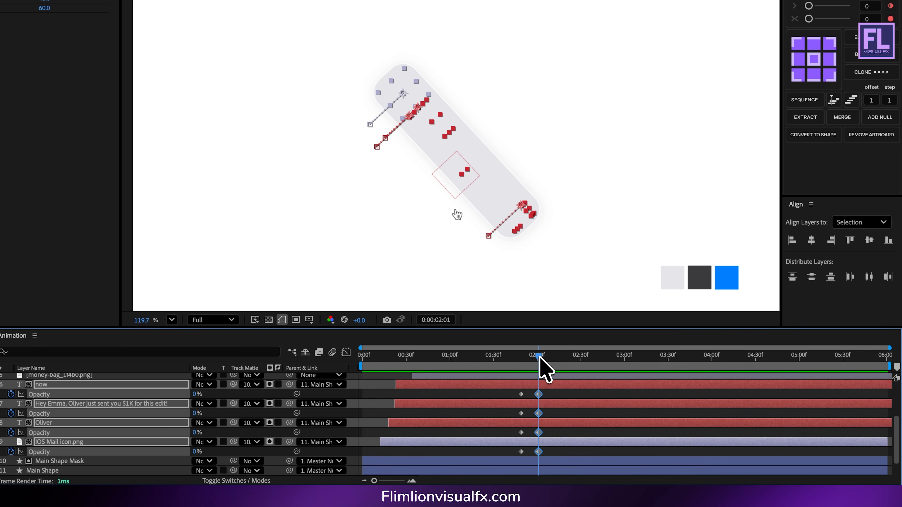
pyautogui.scroll(3, 126, 427)
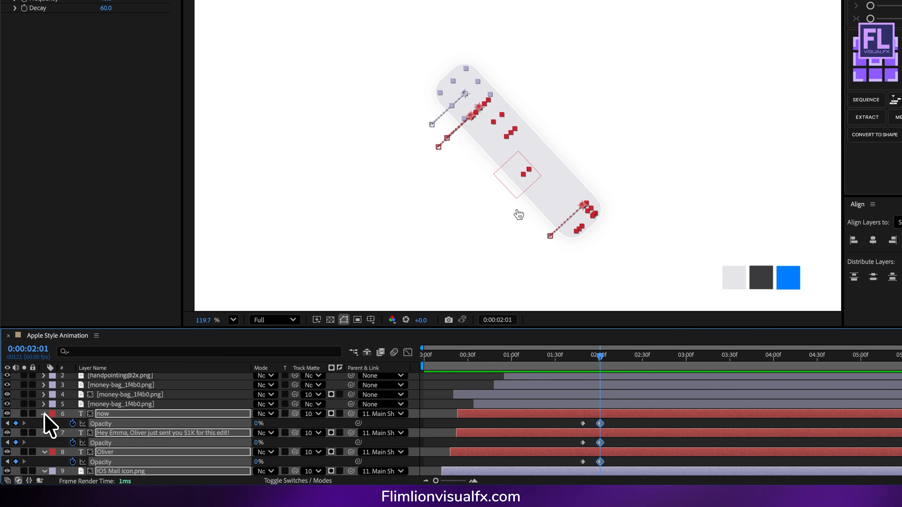
pyautogui.click(43, 414)
pyautogui.scroll(-1, 199, 408)
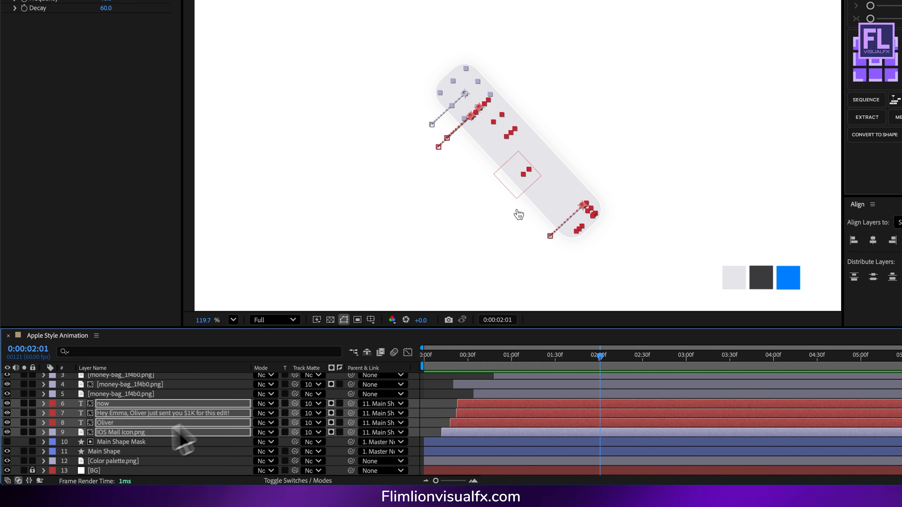
# - Expand the Main Shape layer's contents down to the Rectangle Path 1 properties
pyautogui.click(113, 451)
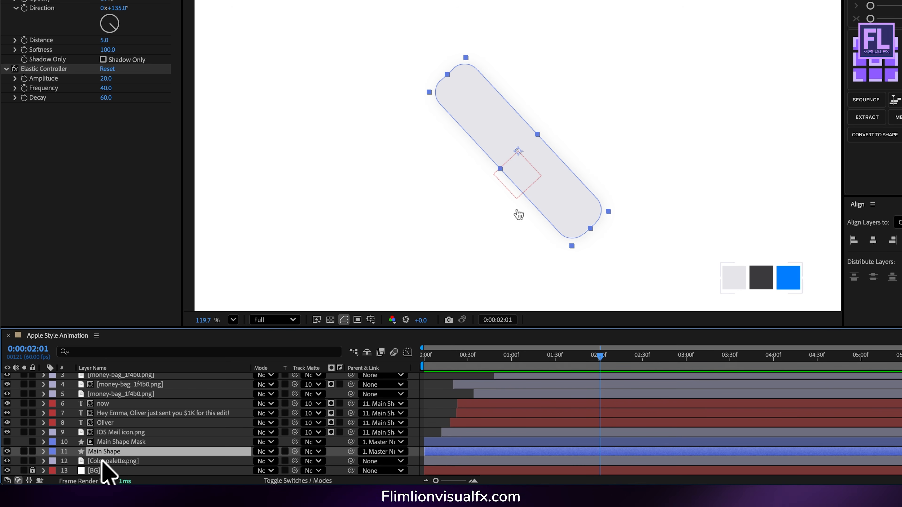
pyautogui.click(43, 452)
pyautogui.scroll(-8, 44, 458)
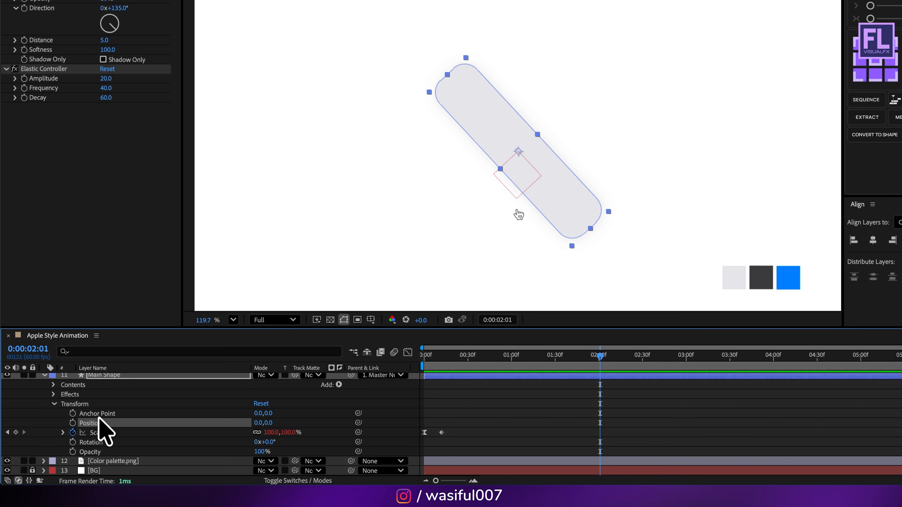
pyautogui.click(54, 404)
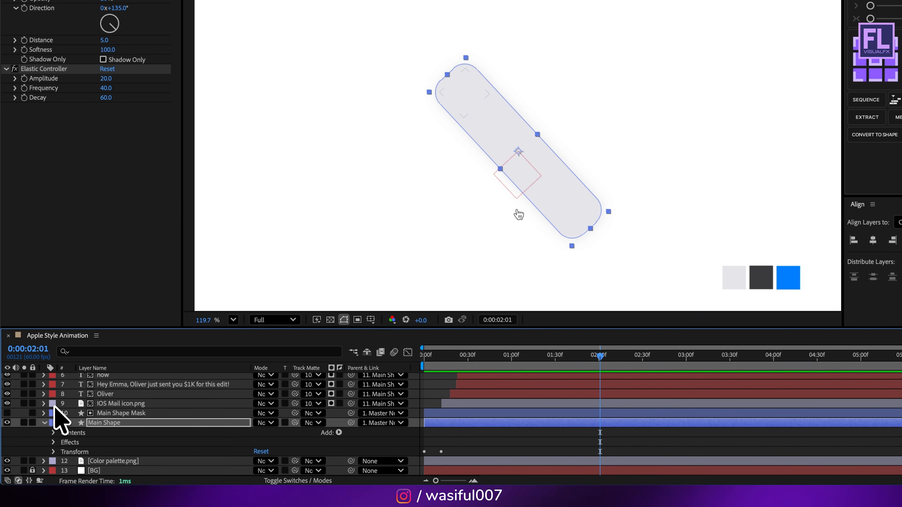
pyautogui.click(53, 432)
pyautogui.click(63, 442)
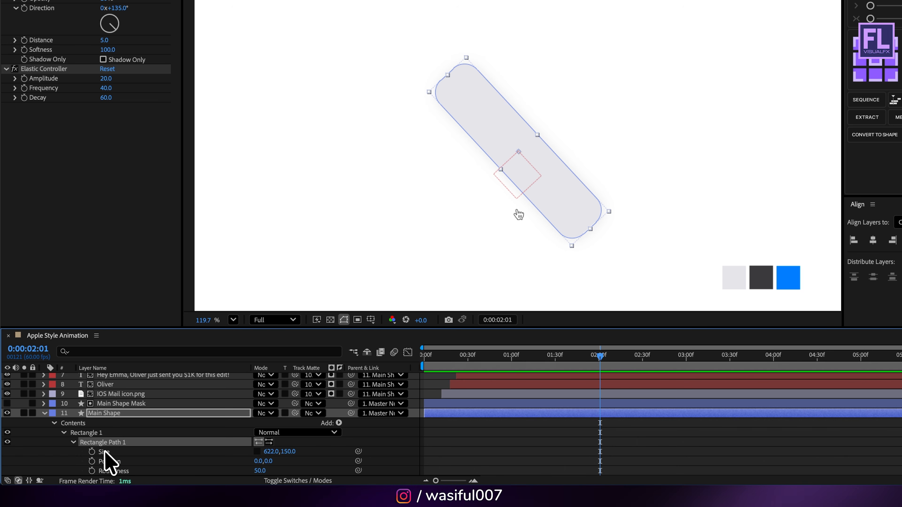
# - Set a Size keyframe of 622 by 150 on the Main Shape's rectangle path at 0:00:01:49, with the timeline area enlarged
pyautogui.click(105, 452)
pyautogui.scroll(5, 538, 432)
pyautogui.moveTo(600, 357); pyautogui.dragTo(548, 365)
pyautogui.scroll(-3, 125, 448)
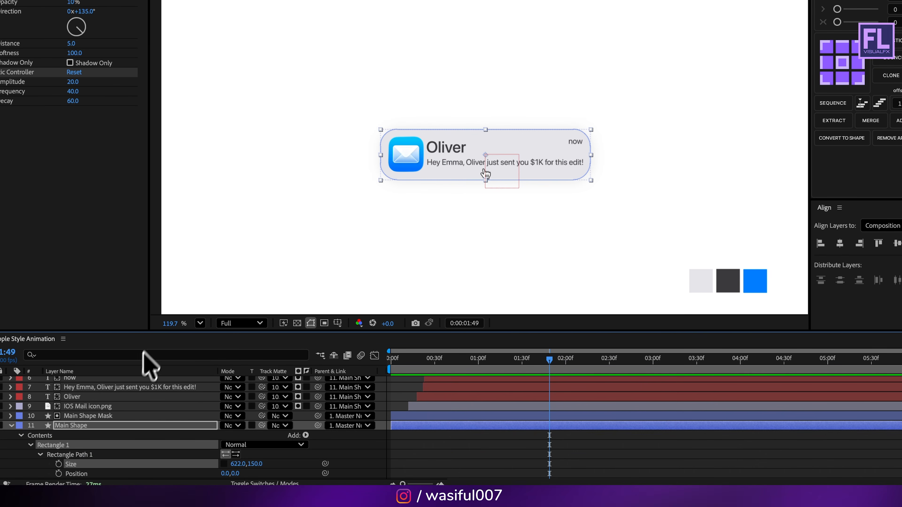
pyautogui.moveTo(157, 331); pyautogui.dragTo(157, 244)
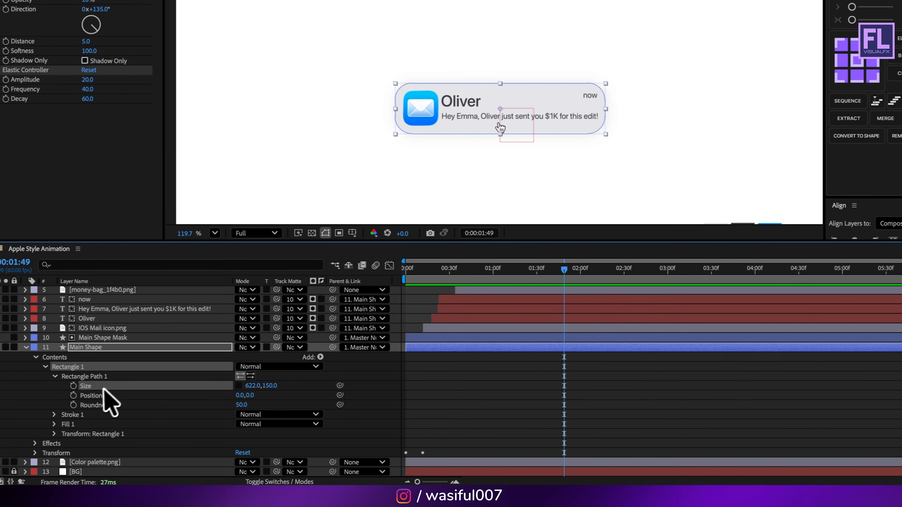
pyautogui.click(81, 384)
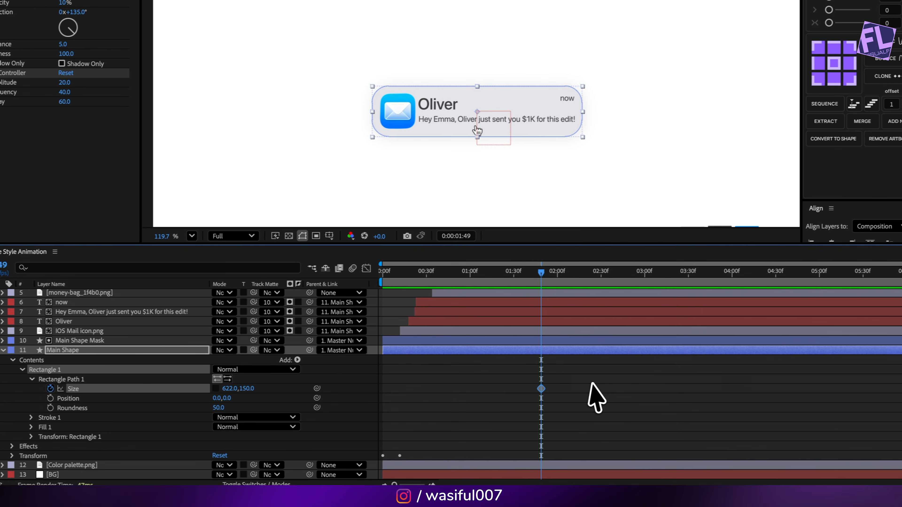
# - Keyframe the Main Shape's rectangle Size at 720 by 655 at the Master Null's final rotation keyframe, 0:00:02:08
pyautogui.scroll(3, 554, 383)
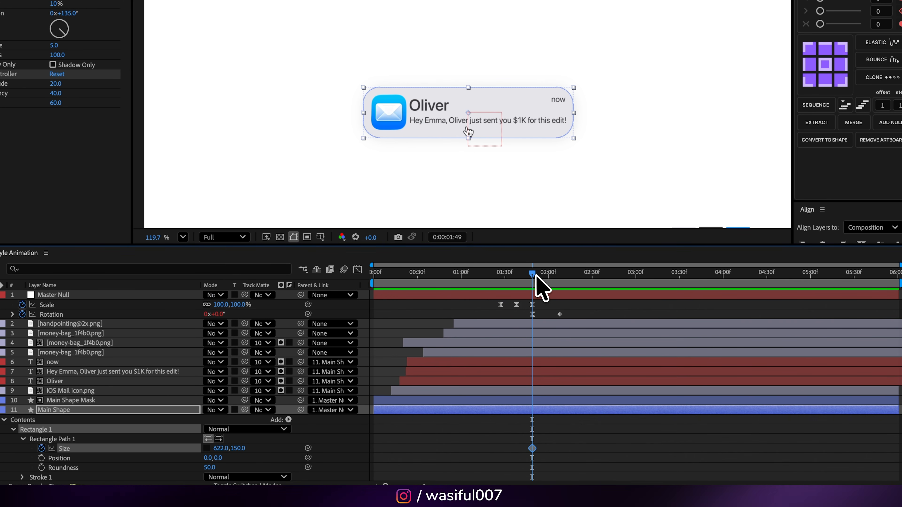
pyautogui.moveTo(534, 275); pyautogui.dragTo(559, 275)
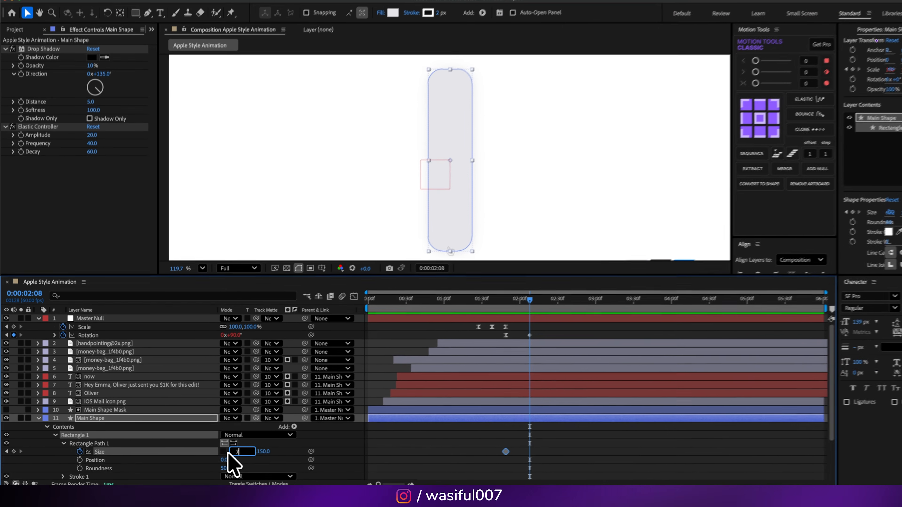
pyautogui.write('720')
pyautogui.press('Return')
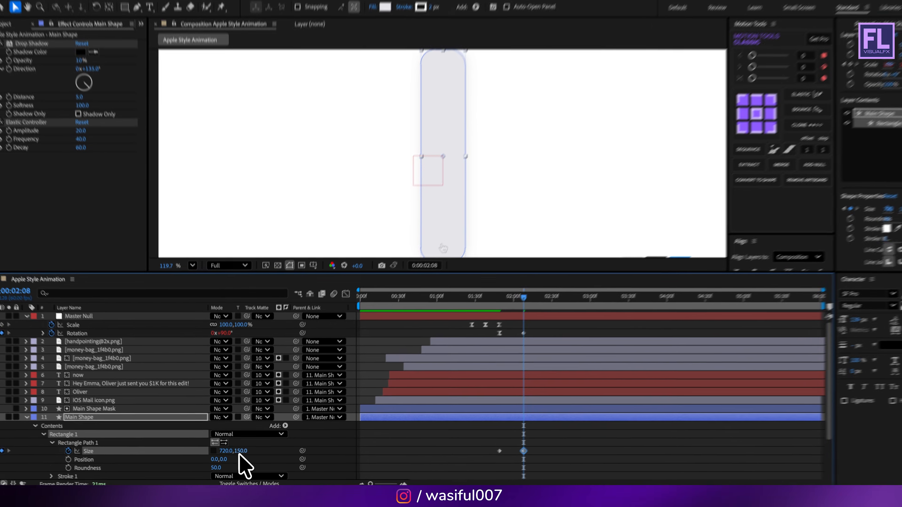
pyautogui.click(243, 454)
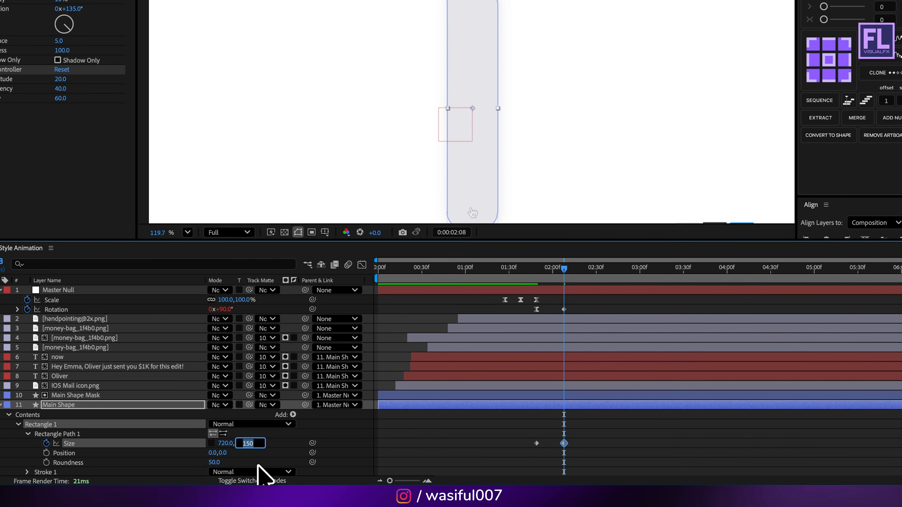
pyautogui.write('655')
pyautogui.press('Return')
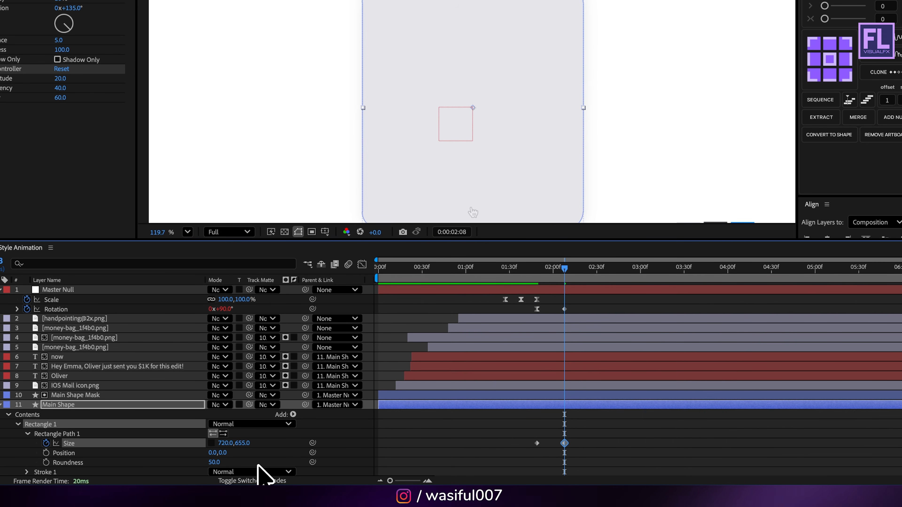
# - Keyframe the Main Shape's Roundness at 50 at 0:00:01:49 and at 150 at 0:00:02:08
pyautogui.moveTo(566, 272); pyautogui.dragTo(539, 284)
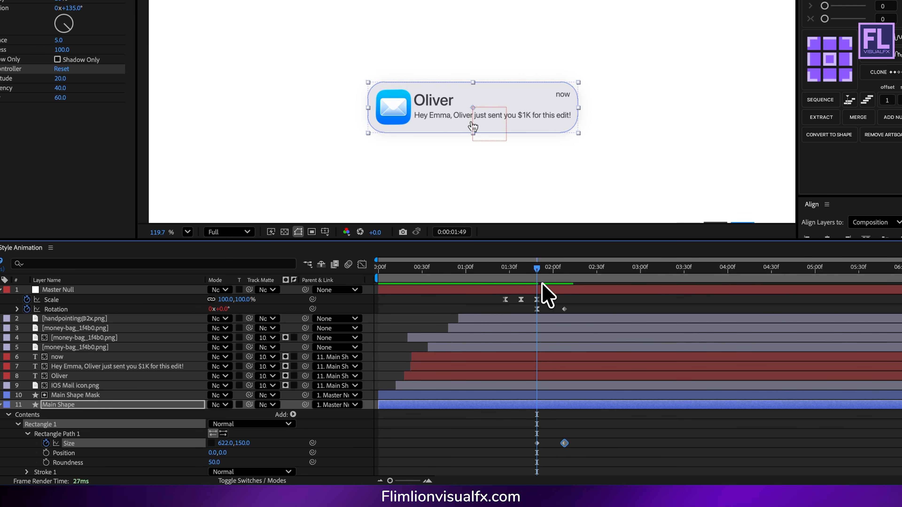
pyautogui.click(77, 462)
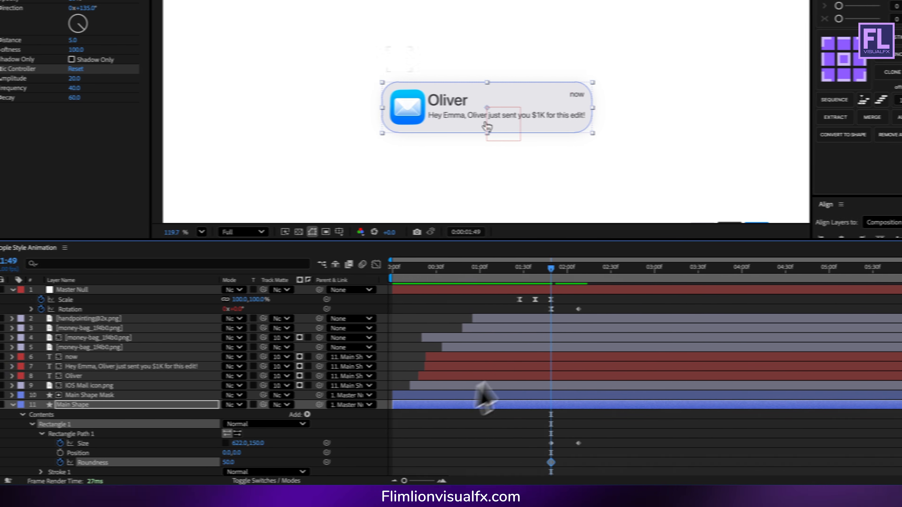
pyautogui.moveTo(517, 267); pyautogui.dragTo(542, 275)
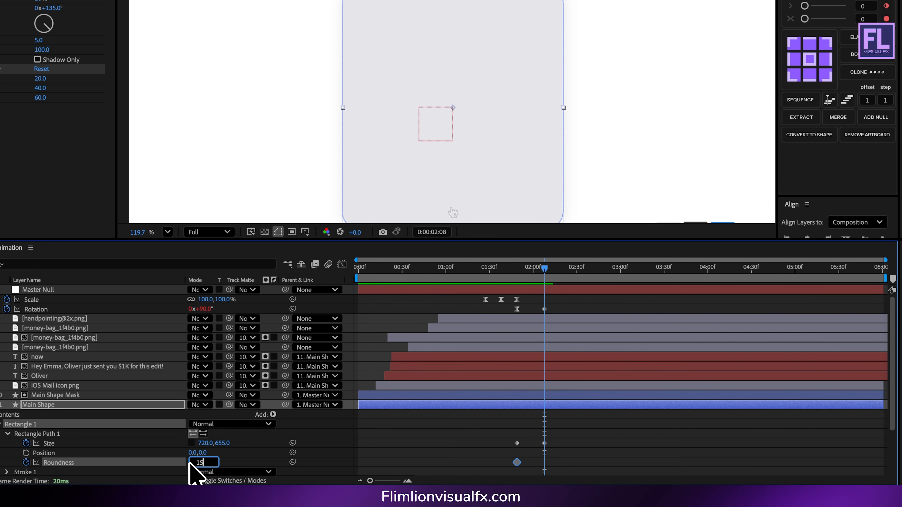
# - Apply the Elastic expression to the Main Shape's Size keyframes and preview the notification morphing into a large rounded card
pyautogui.click(611, 469)
pyautogui.click(517, 444)
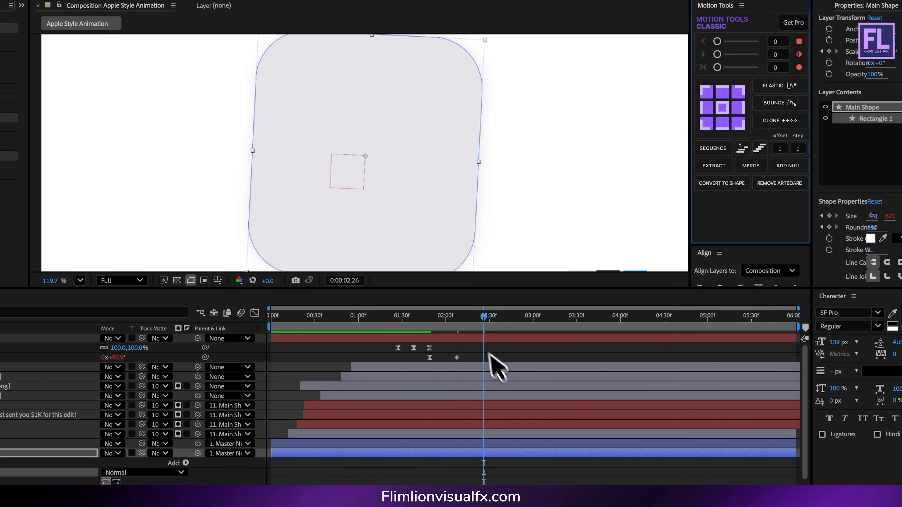
pyautogui.moveTo(484, 316); pyautogui.dragTo(402, 332)
pyautogui.press('space')
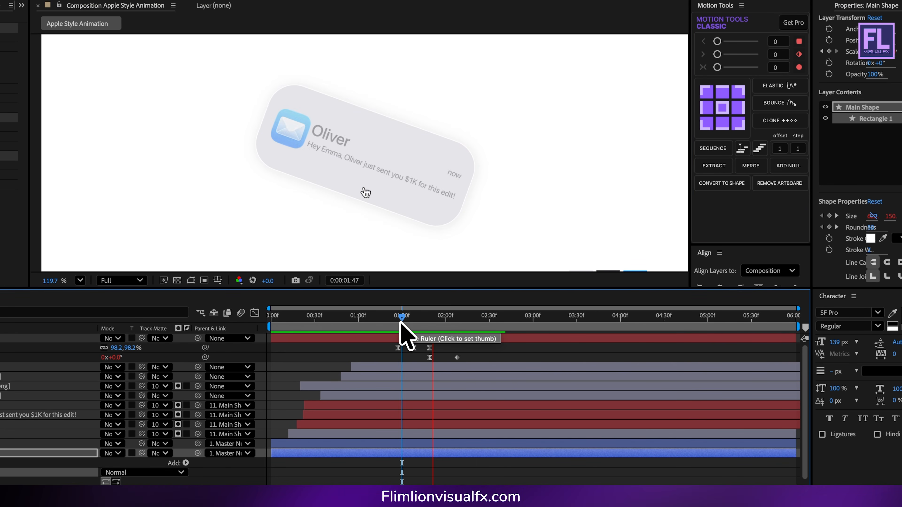
pyautogui.scroll(-5, 439, 181)
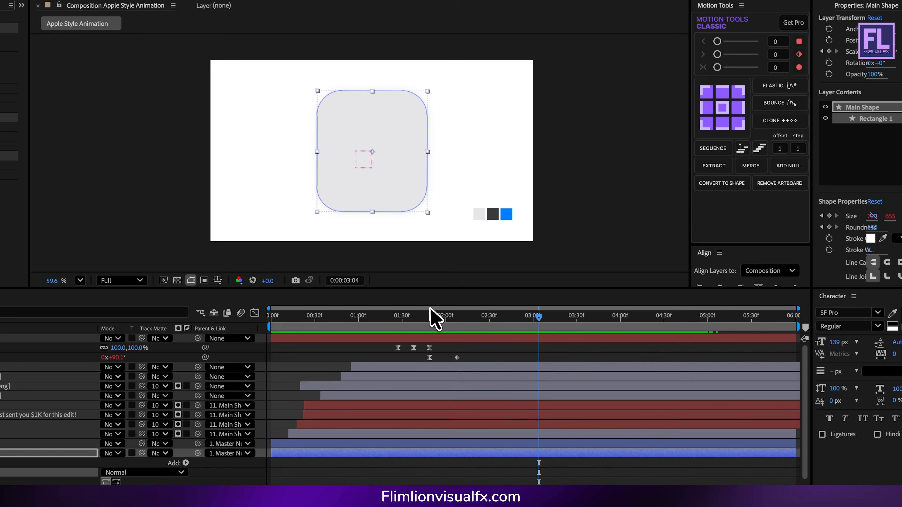
pyautogui.moveTo(401, 310); pyautogui.dragTo(397, 322)
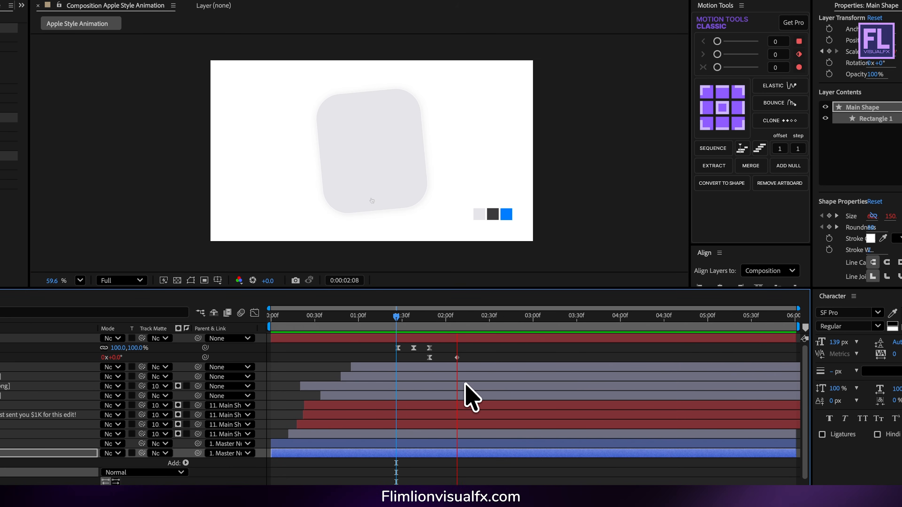
pyautogui.scroll(2, 419, 163)
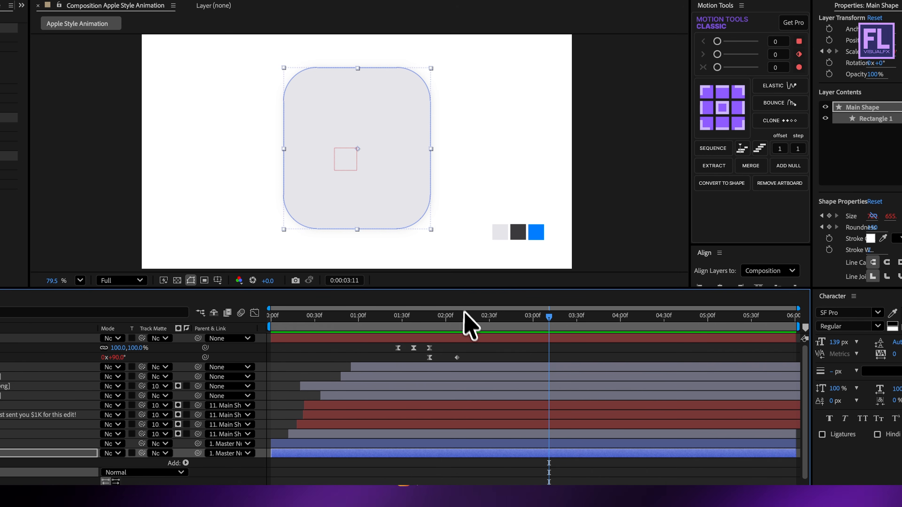
pyautogui.click(378, 316)
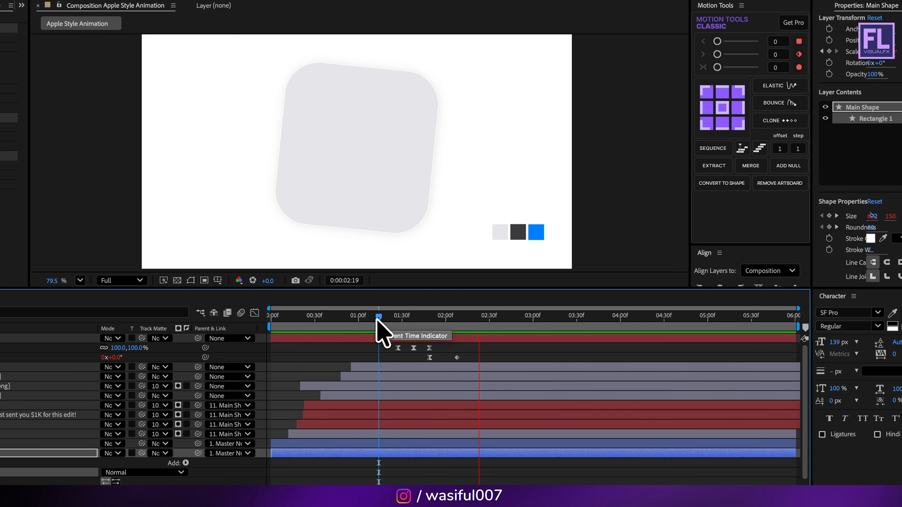
# - Reveal the Main Shape's keyframes at 0:00:01:49 and expand the Main Shape Mask's Rectangle Path 1 properties
pyautogui.moveTo(389, 319); pyautogui.dragTo(521, 330)
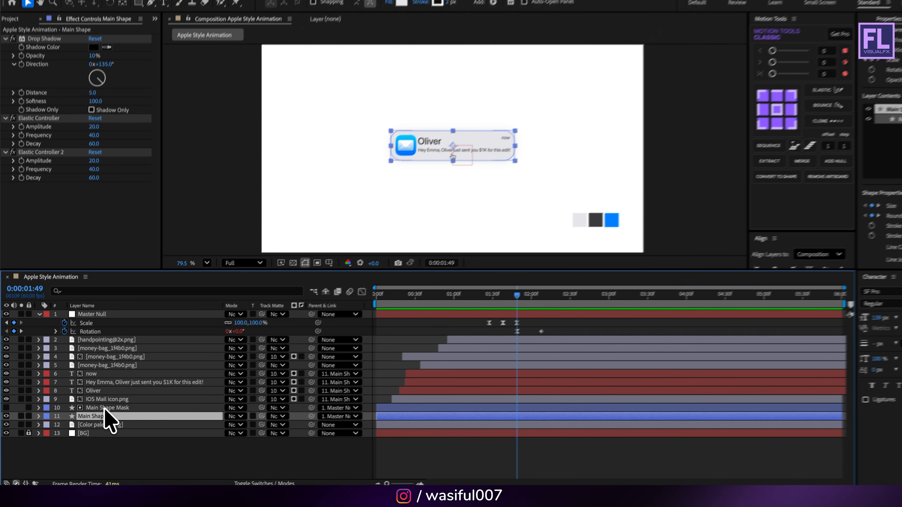
pyautogui.press('u')
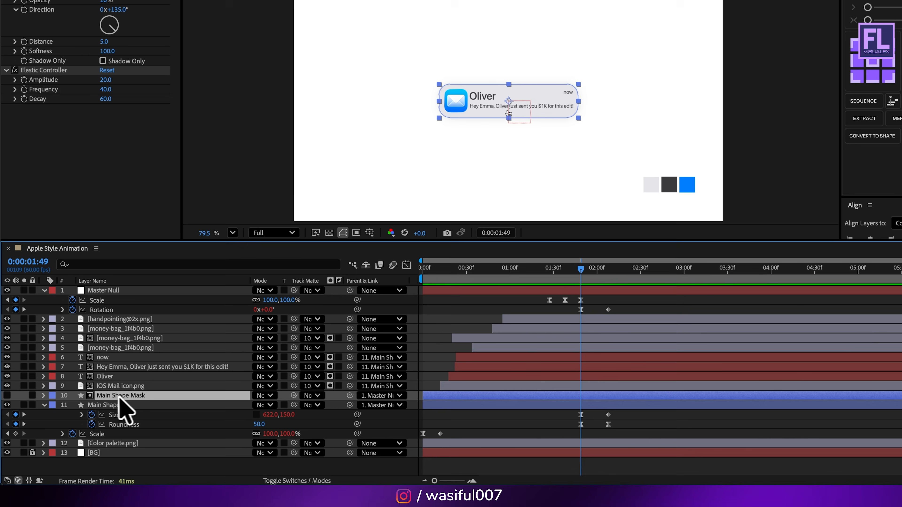
pyautogui.click(88, 414)
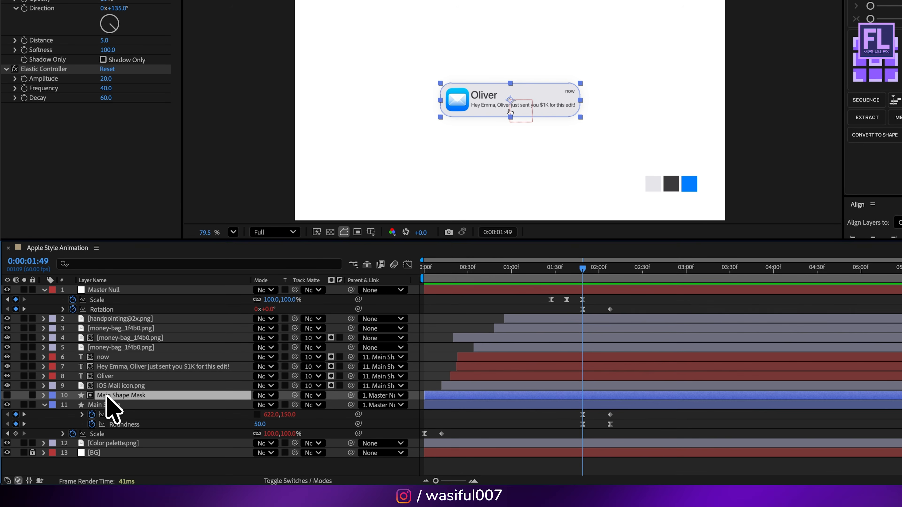
pyautogui.press('u')
pyautogui.click(44, 395)
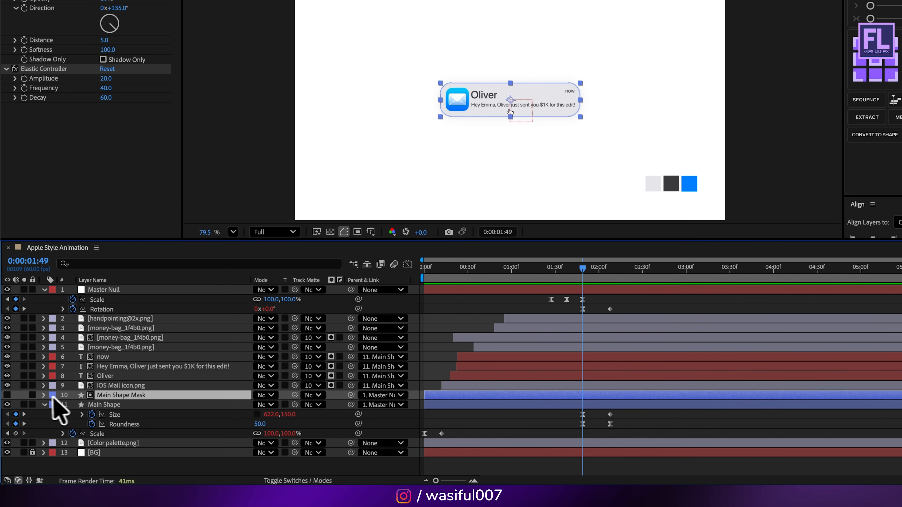
pyautogui.click(44, 394)
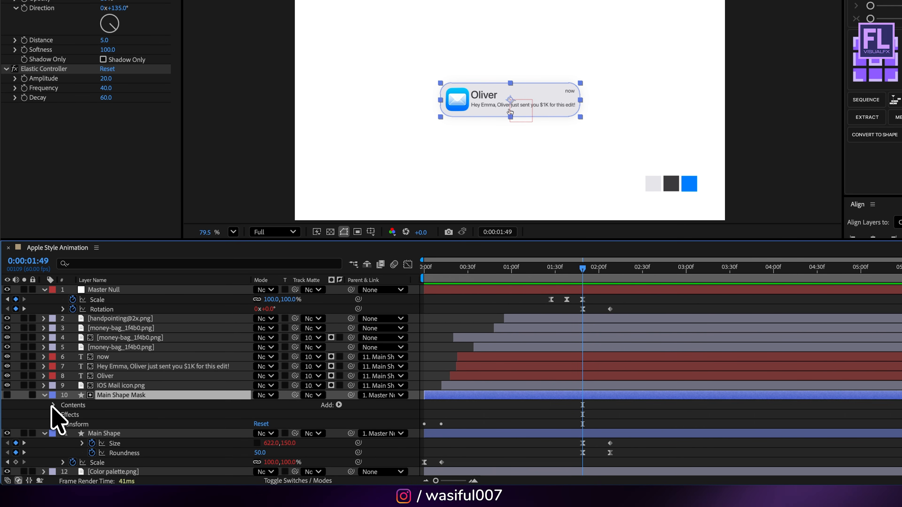
pyautogui.click(53, 405)
pyautogui.click(63, 415)
pyautogui.click(73, 424)
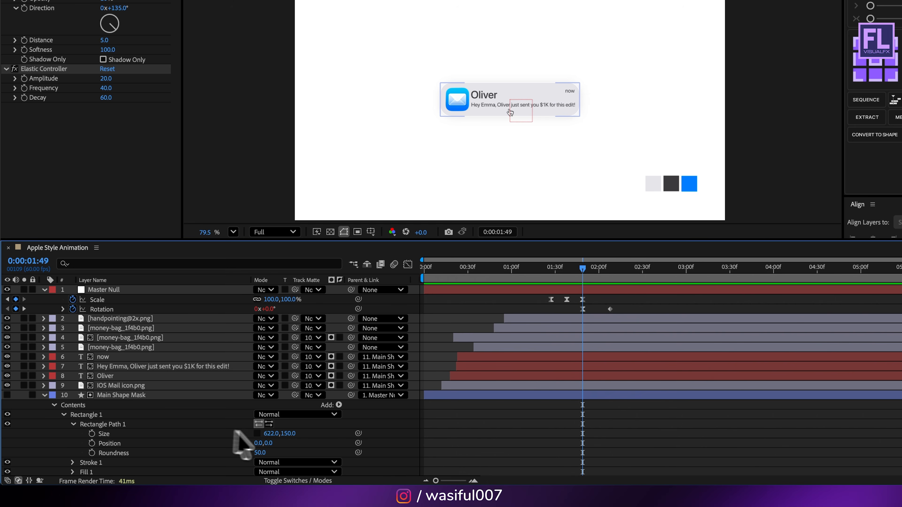
# - Keyframe the Main Shape Mask's Size at 622 by 150 at 0:00:01:49 and at 720 by 655 at 0:00:02:08
pyautogui.click(91, 434)
pyautogui.scroll(-5, 391, 423)
pyautogui.moveTo(582, 269); pyautogui.dragTo(610, 268)
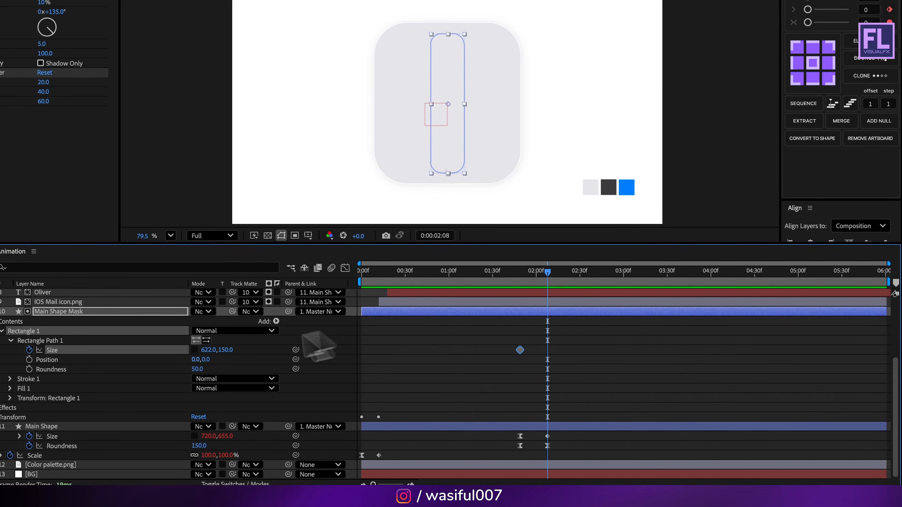
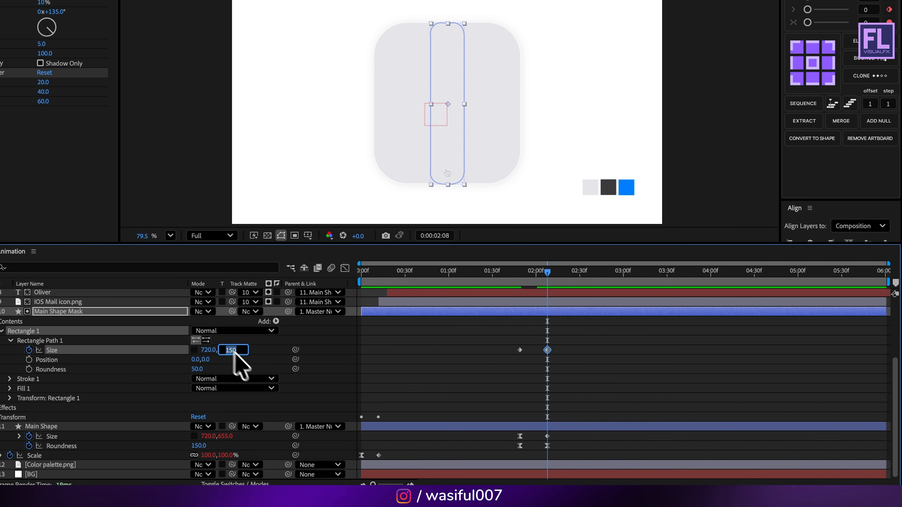
pyautogui.write('655')
pyautogui.press('Return')
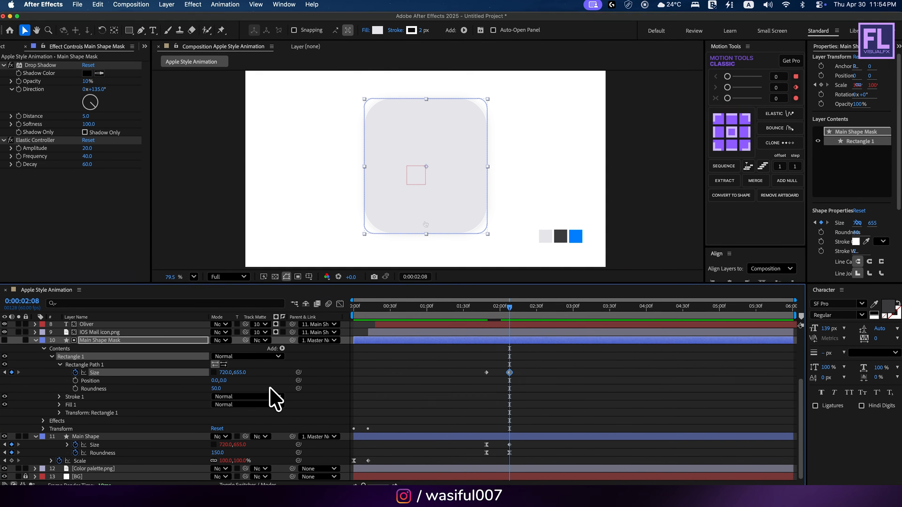
# - Keyframe the Main Shape Mask's Roundness at 150 at 0:00:02:08 and at 100 at 0:00:01:49
pyautogui.click(28, 369)
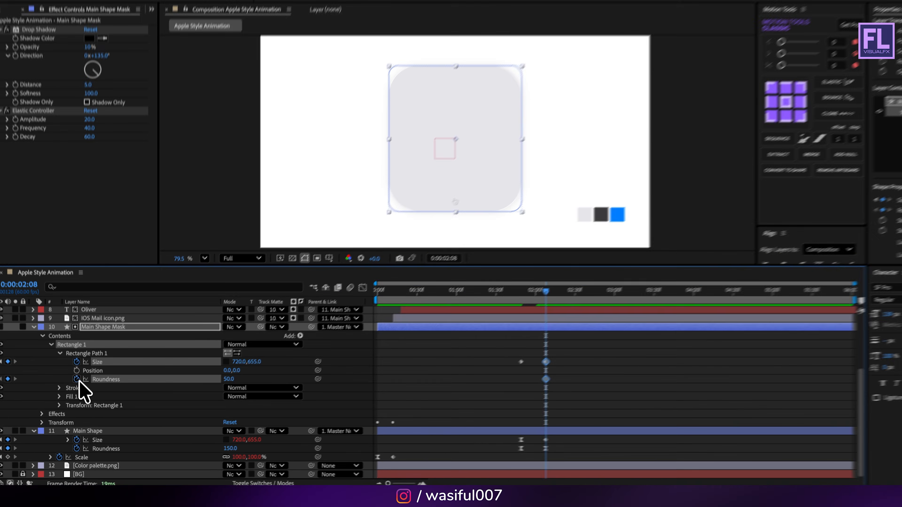
pyautogui.click(228, 380)
pyautogui.write('150')
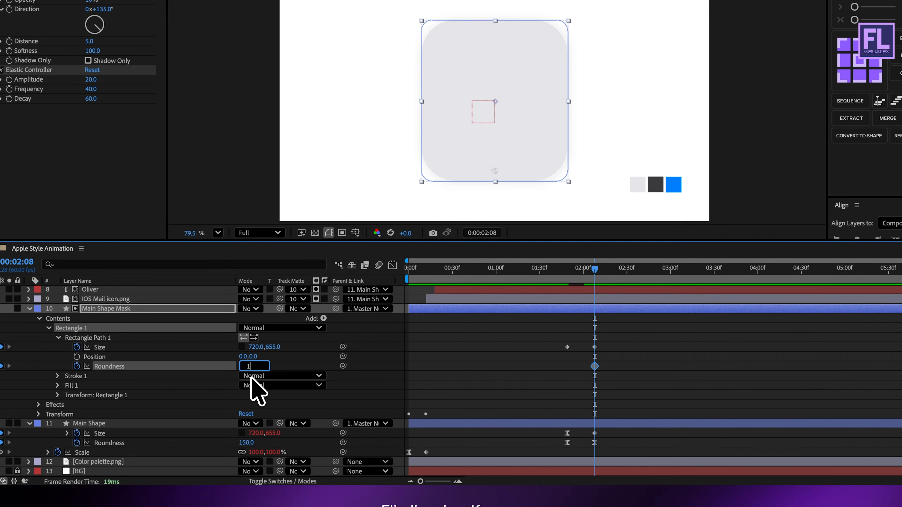
pyautogui.press('Return')
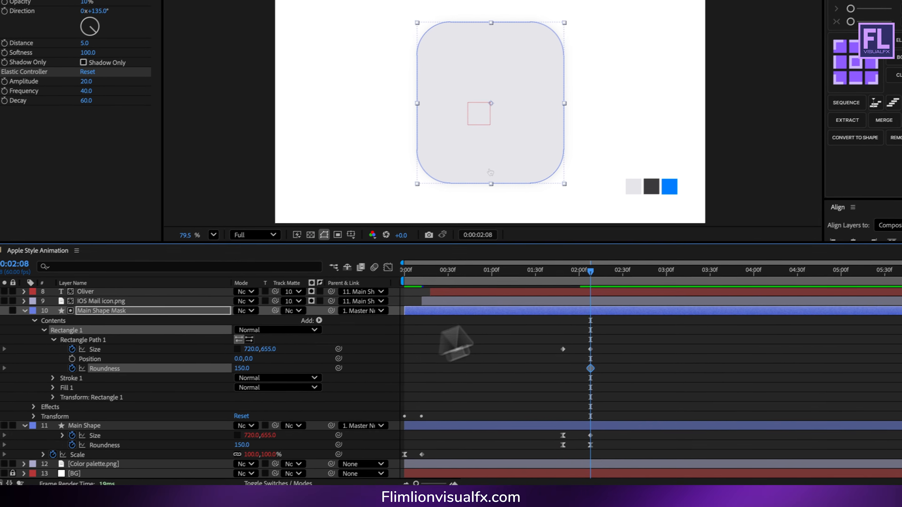
pyautogui.moveTo(591, 272); pyautogui.dragTo(562, 272)
pyautogui.click(240, 369)
pyautogui.write('1')
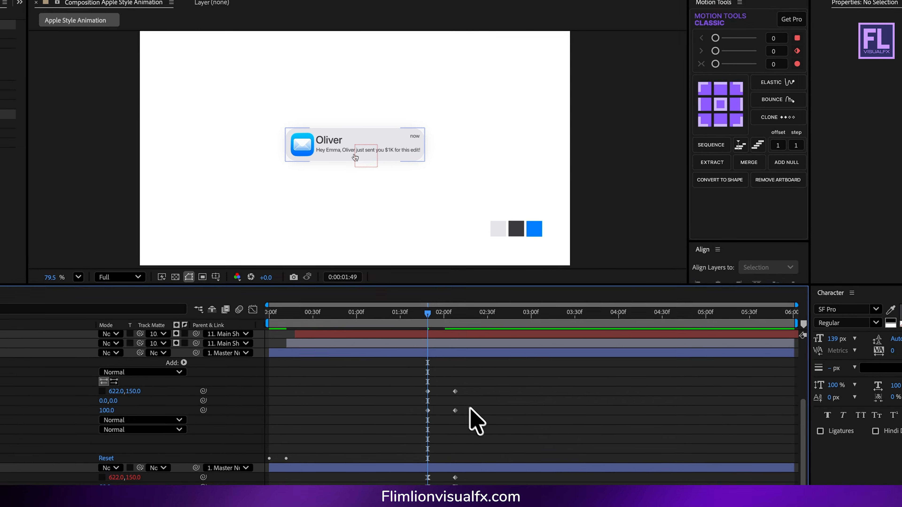
# - Apply Easy Ease to the Main Shape Mask's two Roundness keyframes and its first Size keyframe
pyautogui.moveTo(585, 372); pyautogui.dragTo(530, 381)
pyautogui.press('F9')
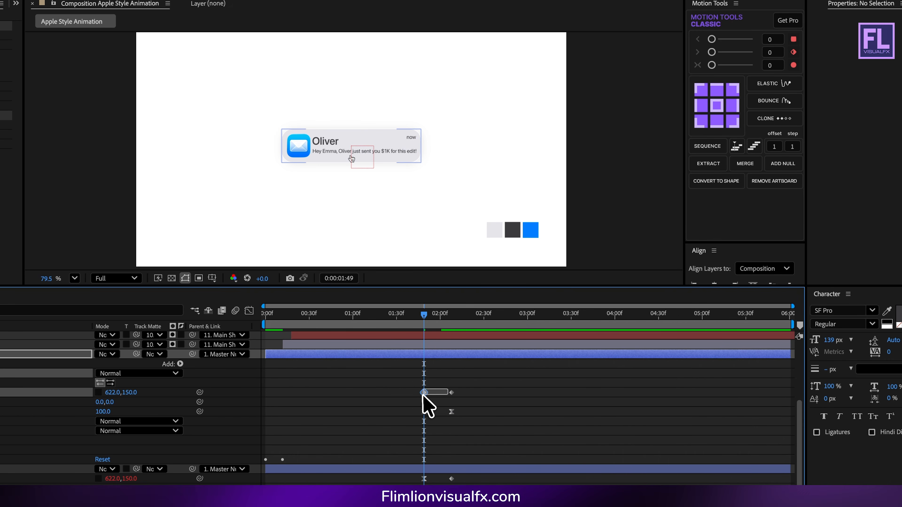
pyautogui.click(443, 405)
# - Apply the Elastic expression to the Main Shape Mask's Size keyframes and preview the morph from 0:00:01:25
pyautogui.moveTo(467, 381); pyautogui.dragTo(439, 404)
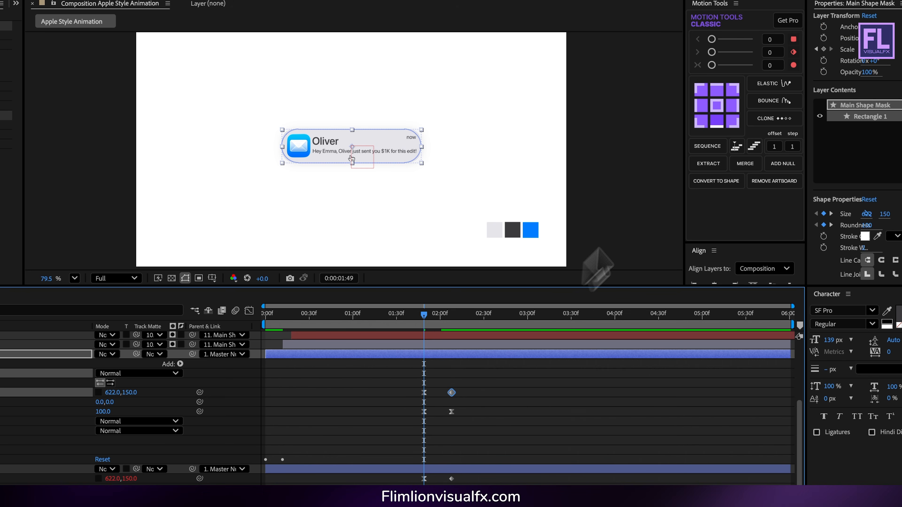
pyautogui.click(776, 84)
pyautogui.moveTo(446, 328); pyautogui.dragTo(396, 351)
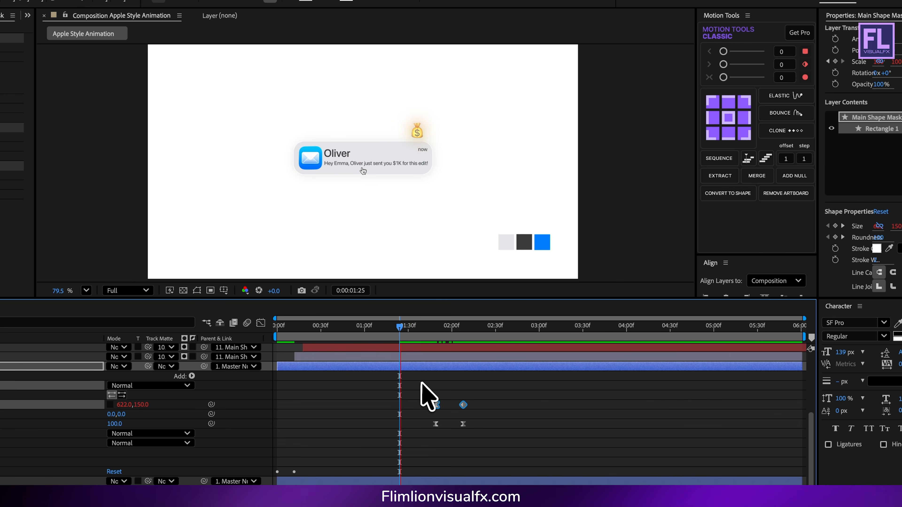
pyautogui.press('space')
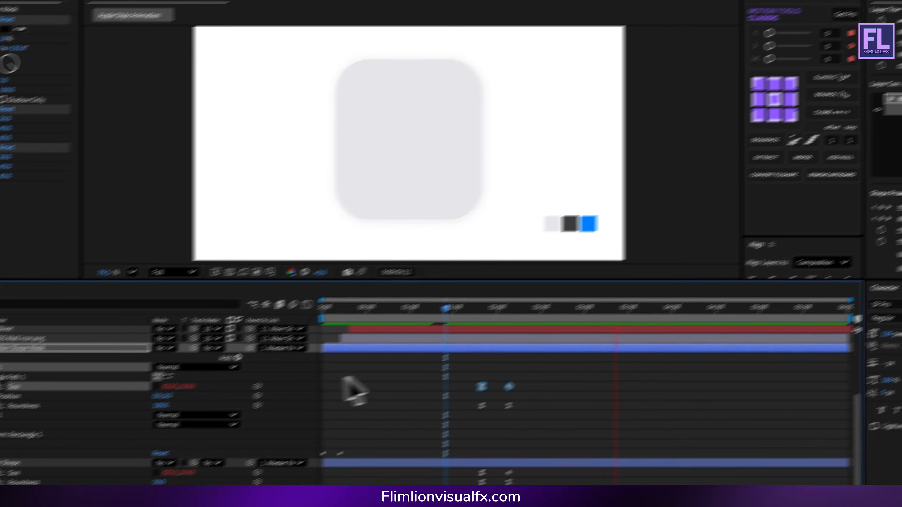
pyautogui.press('space')
# - Collapse the expanded properties of the Main Shape Mask, Main Shape and Master Null layers
pyautogui.click(43, 308)
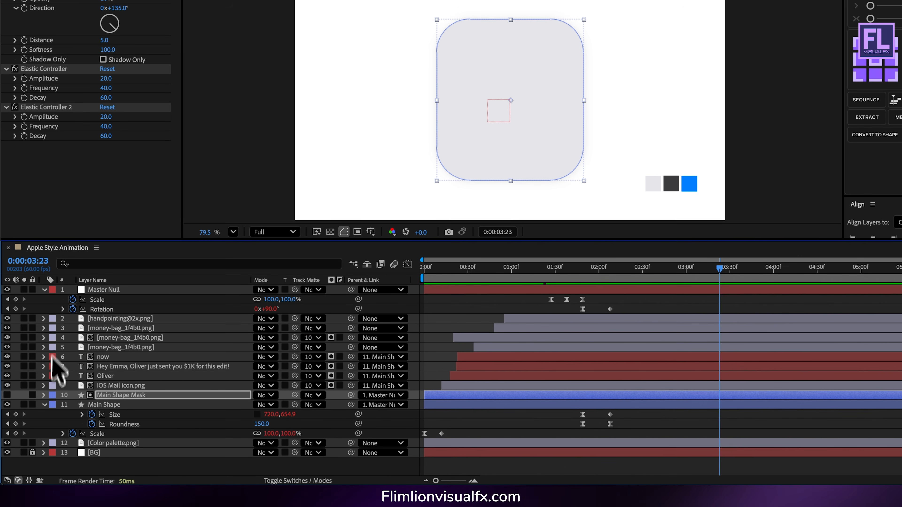
pyautogui.click(44, 405)
pyautogui.click(116, 447)
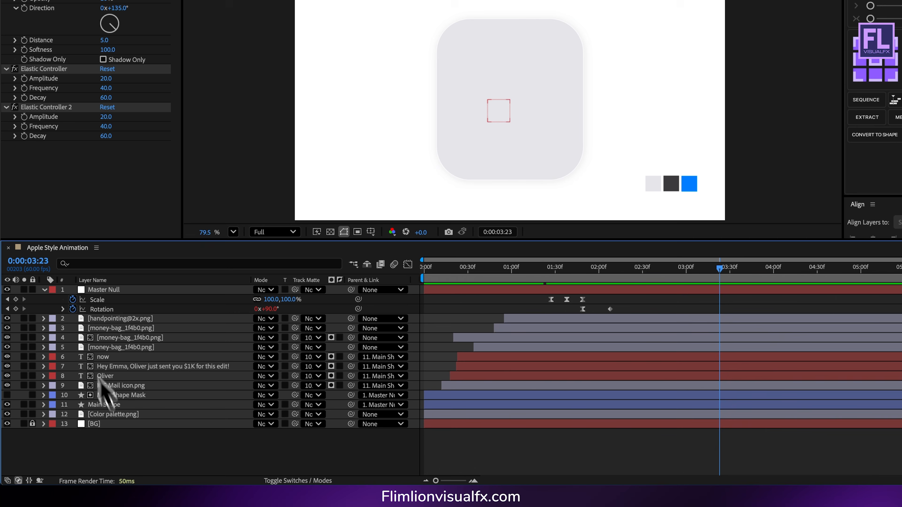
pyautogui.click(46, 291)
# - Go to 0:00:02:58 and add Animated Emoji.mov from the project to the composition over the card's upper half
pyautogui.moveTo(657, 272); pyautogui.dragTo(578, 273)
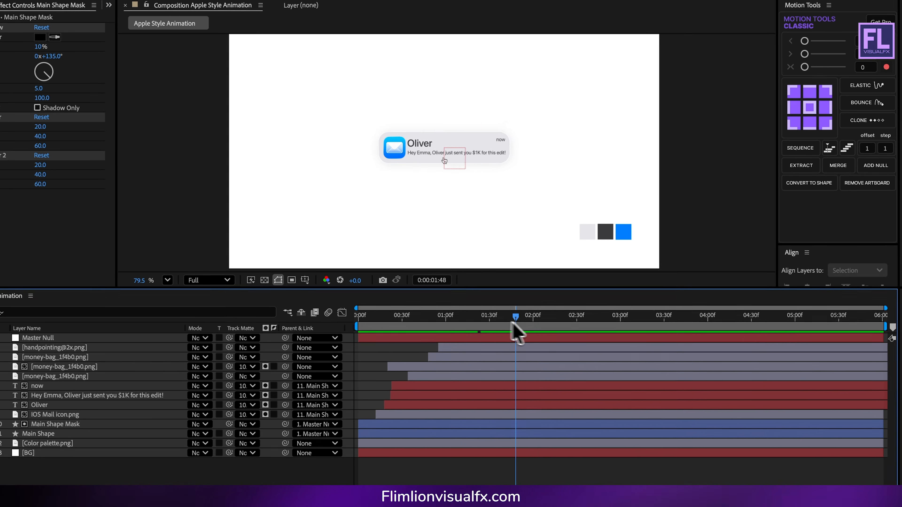
pyautogui.moveTo(512, 323); pyautogui.dragTo(590, 342)
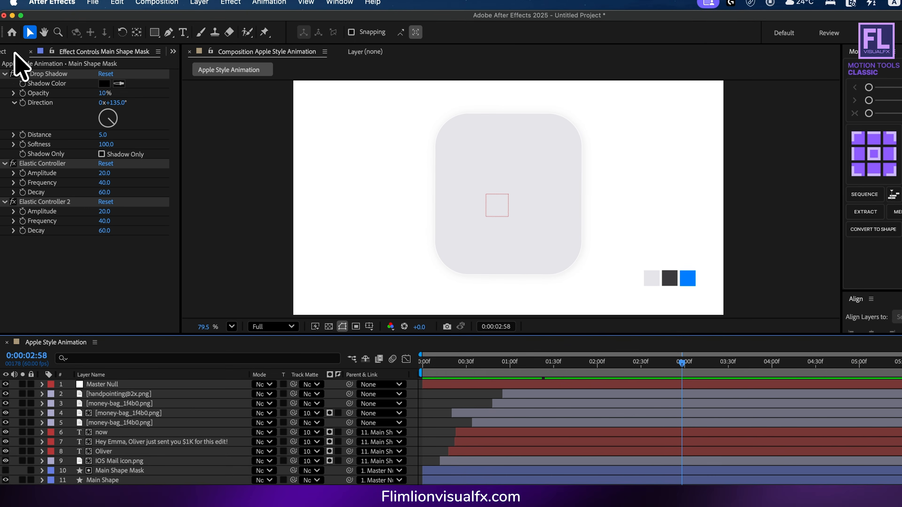
pyautogui.click(16, 52)
pyautogui.click(74, 274)
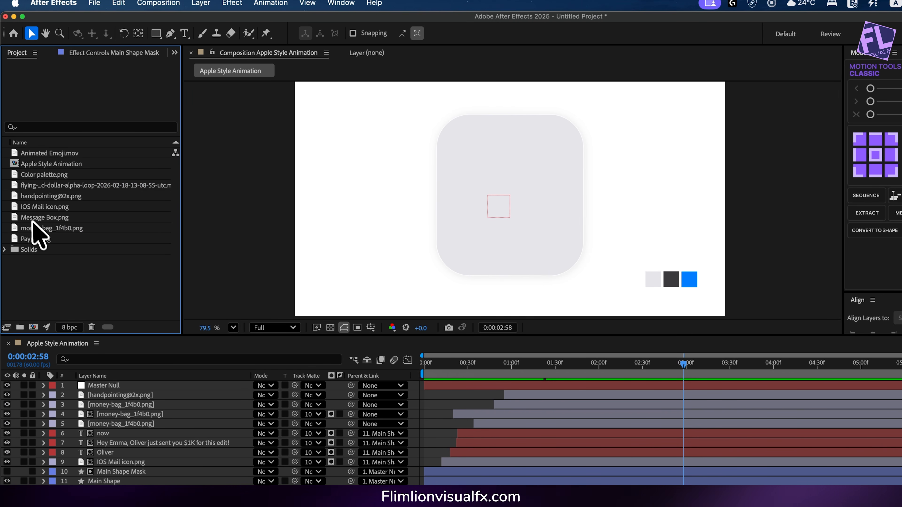
pyautogui.moveTo(41, 152); pyautogui.dragTo(490, 153)
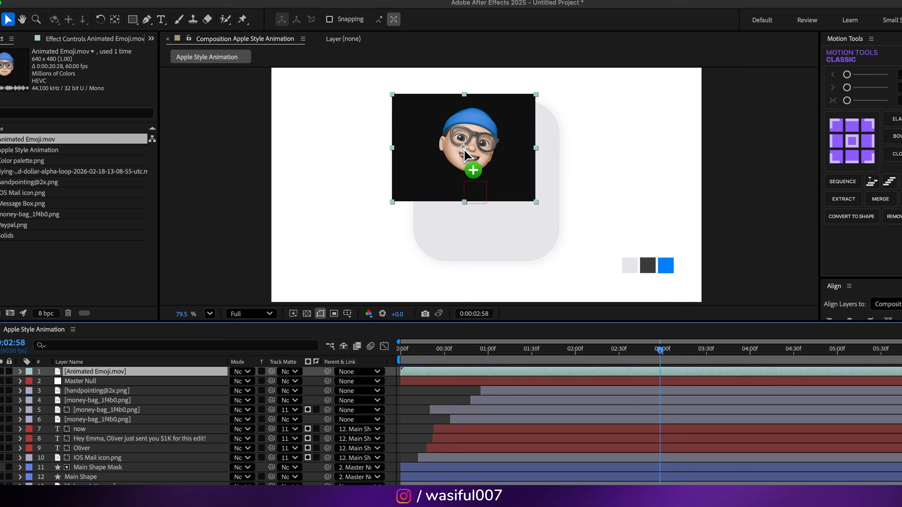
# - Draw a circular mask around the emoji's head on the Animated Emoji layer with the Ellipse tool
pyautogui.scroll(5, 465, 148)
pyautogui.press('space')
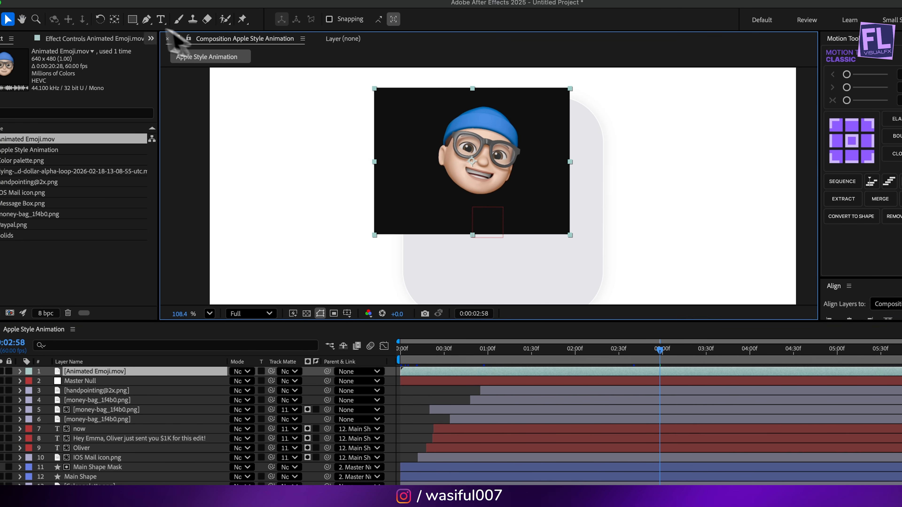
pyautogui.moveTo(132, 19); pyautogui.dragTo(179, 45)
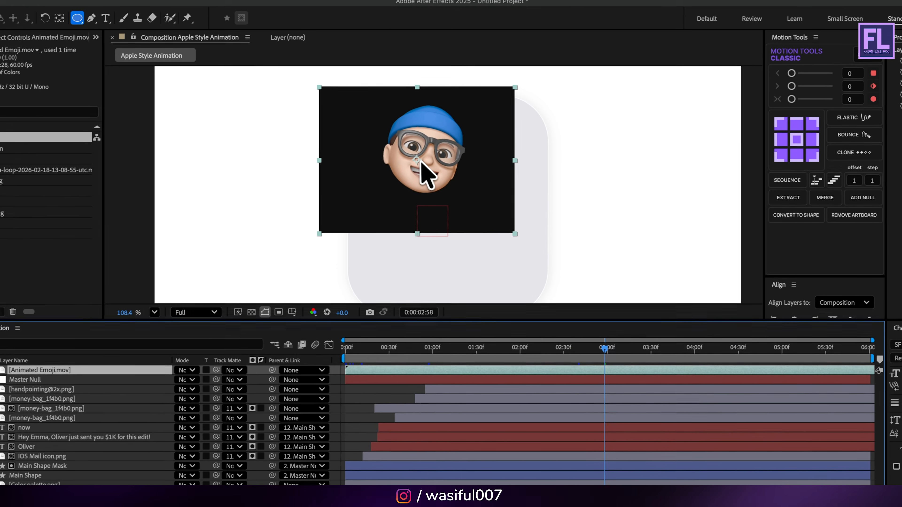
pyautogui.moveTo(462, 127); pyautogui.dragTo(514, 178)
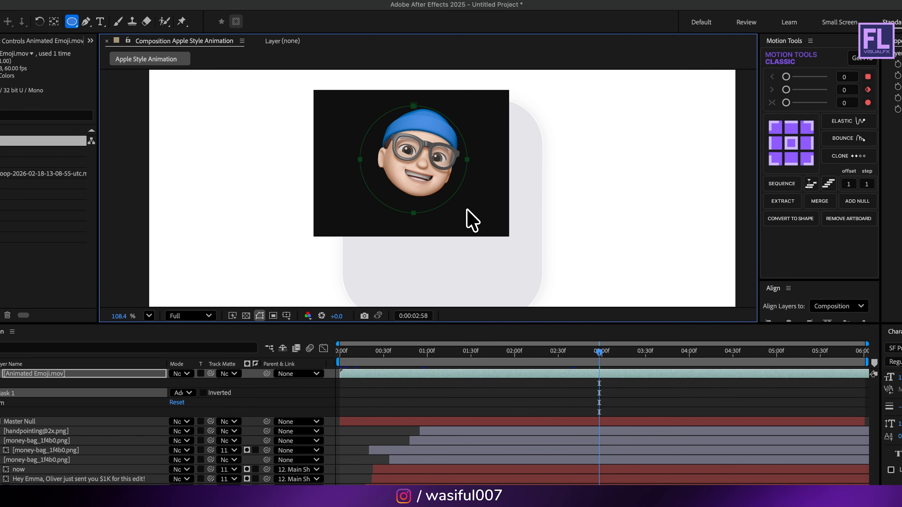
# - Enlarge the circular mask and recentre it around the emoji's head, checking the fit at 0:00:04:33
pyautogui.moveTo(775, 350); pyautogui.dragTo(737, 346)
pyautogui.press('super+t')
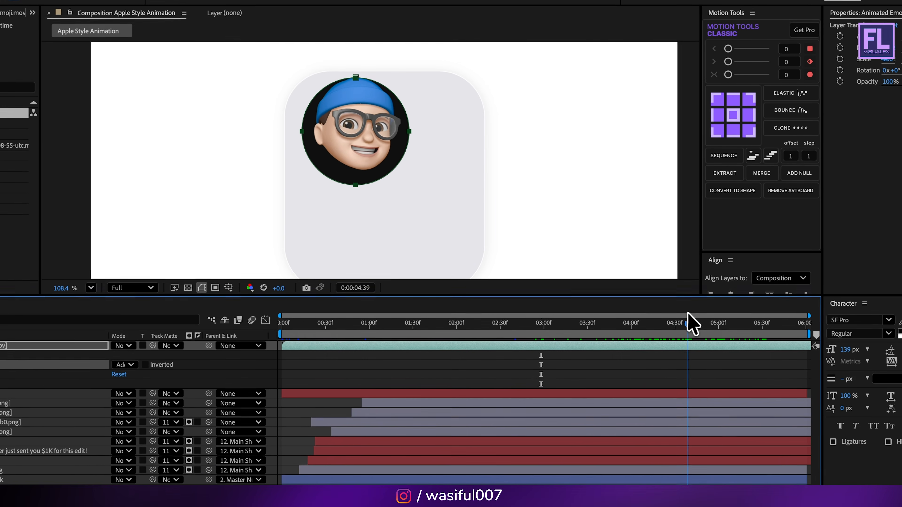
pyautogui.moveTo(418, 124); pyautogui.dragTo(409, 132)
pyautogui.moveTo(408, 70); pyautogui.dragTo(413, 65)
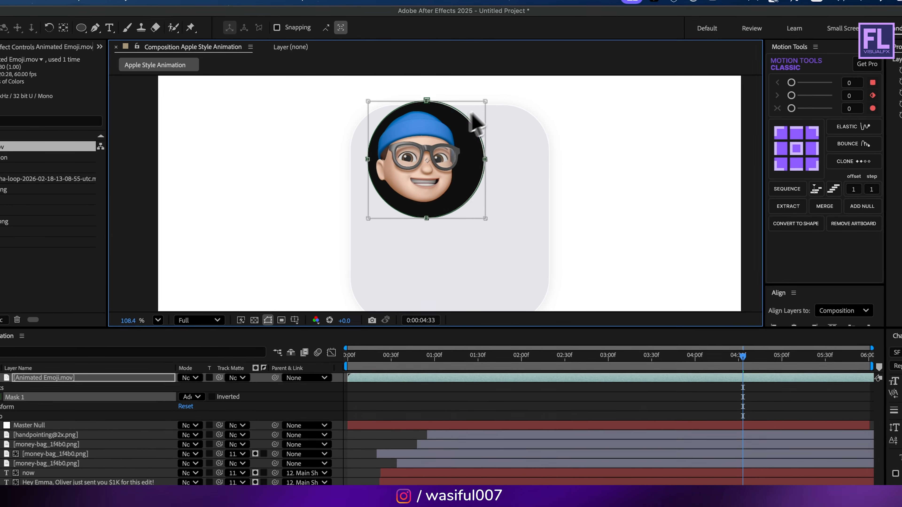
pyautogui.moveTo(430, 141); pyautogui.dragTo(422, 138)
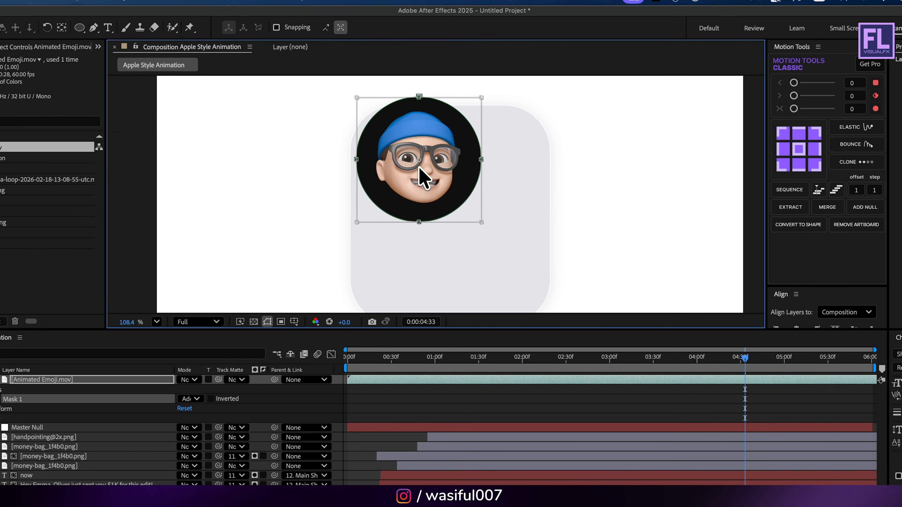
pyautogui.doubleClick(419, 168)
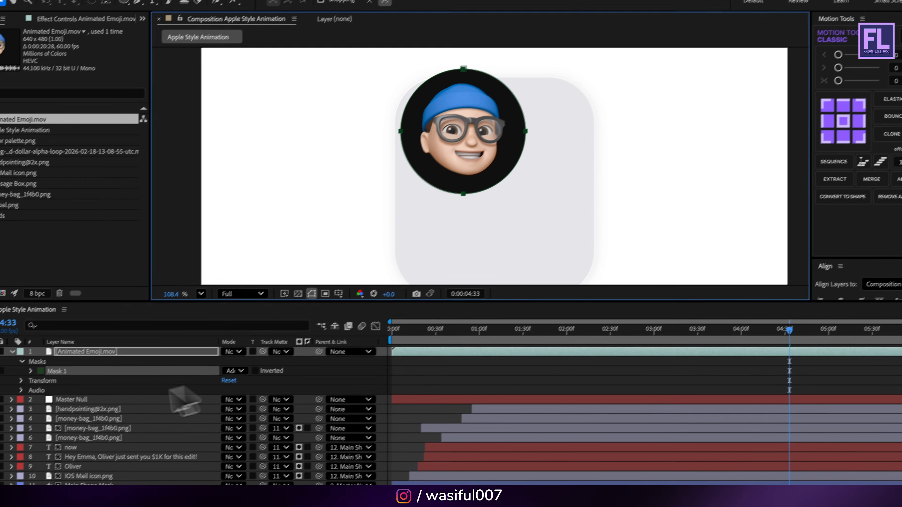
# - Set the Animated Emoji layer's Scale to 37%
pyautogui.click(18, 429)
pyautogui.click(47, 382)
pyautogui.press('s')
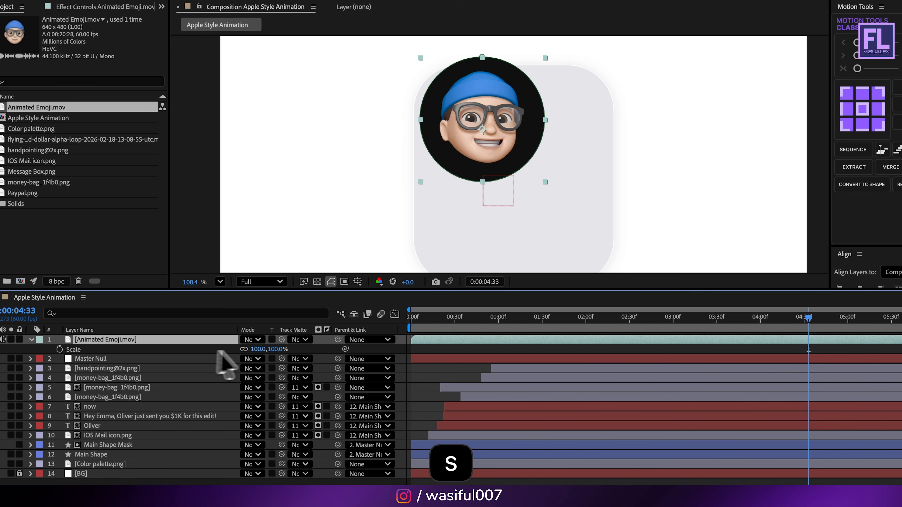
pyautogui.moveTo(257, 350); pyautogui.dragTo(228, 360)
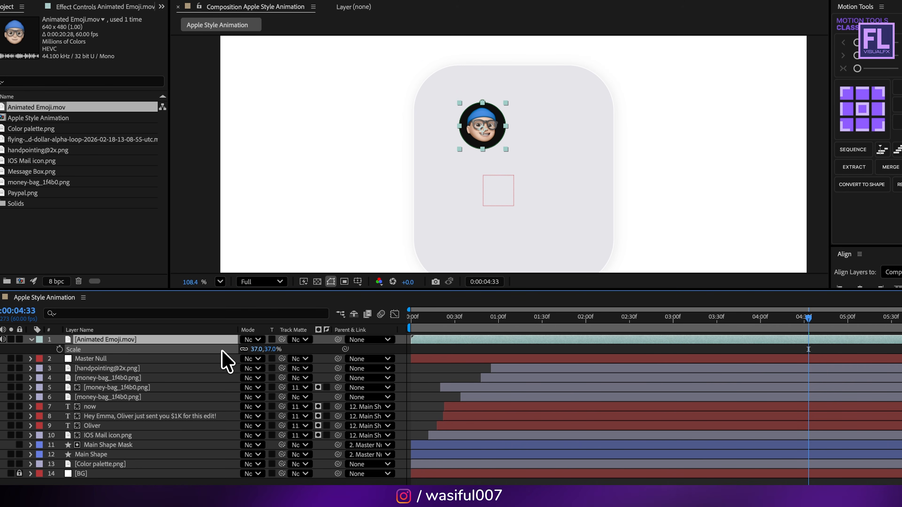
# - Move the circular emoji into the card's upper-left corner and reduce its Scale to 31.8%
pyautogui.scroll(3, 510, 106)
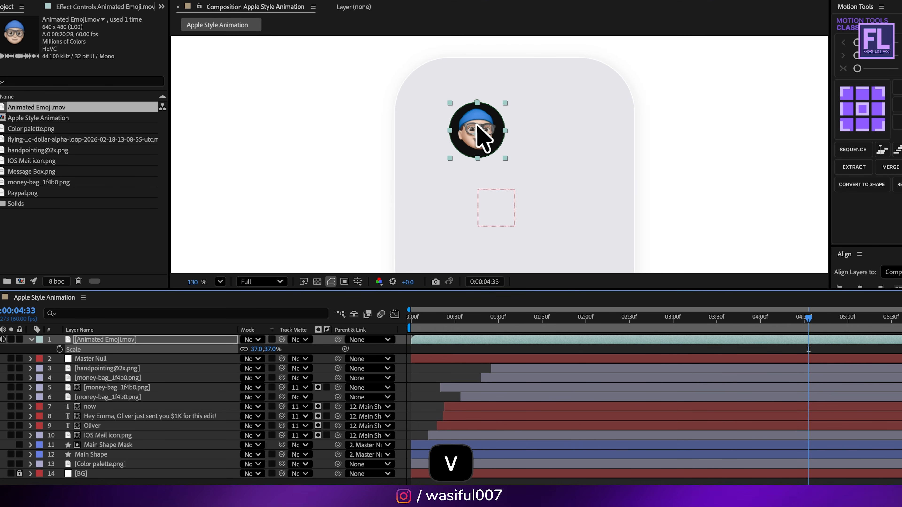
pyautogui.moveTo(477, 124); pyautogui.dragTo(434, 110)
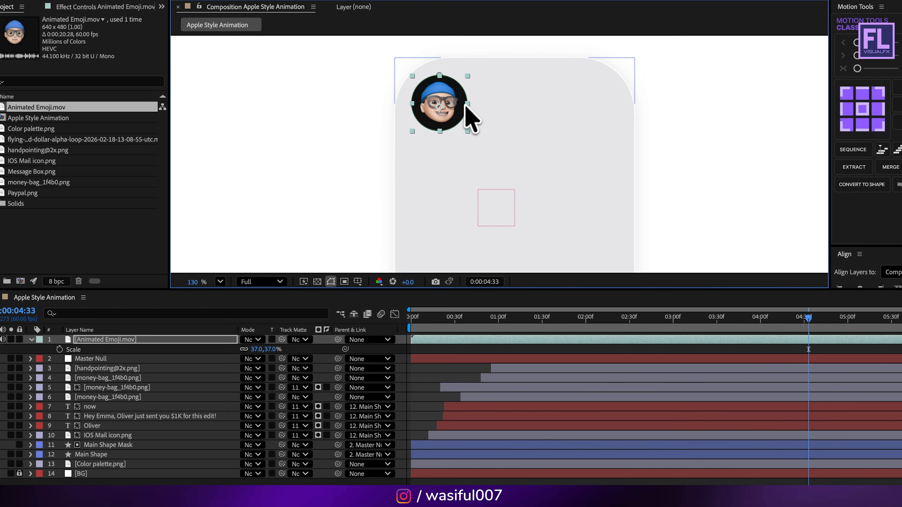
pyautogui.moveTo(468, 80); pyautogui.dragTo(401, 102)
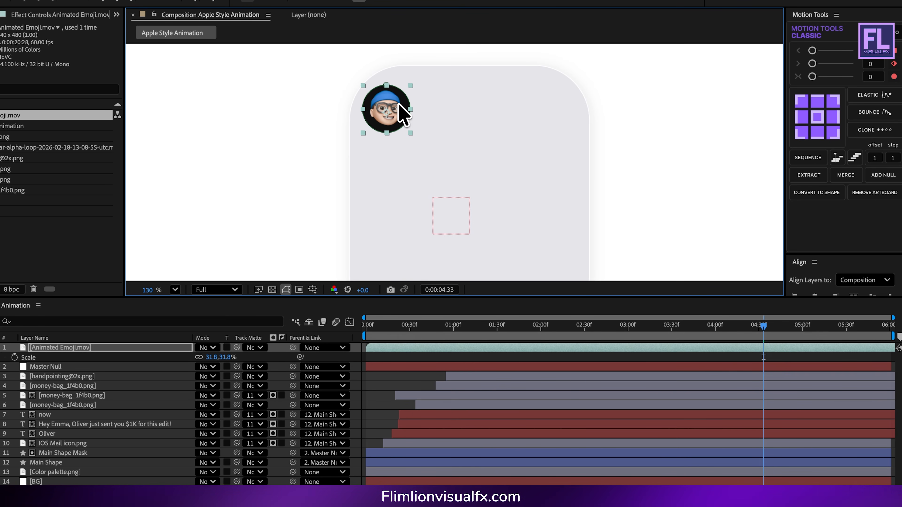
pyautogui.click(319, 130)
pyautogui.scroll(-5, 459, 185)
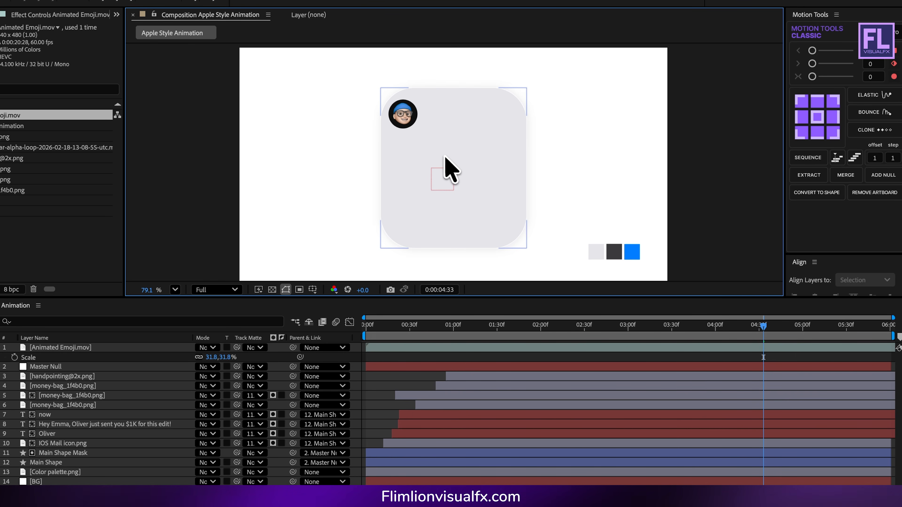
pyautogui.scroll(2, 445, 156)
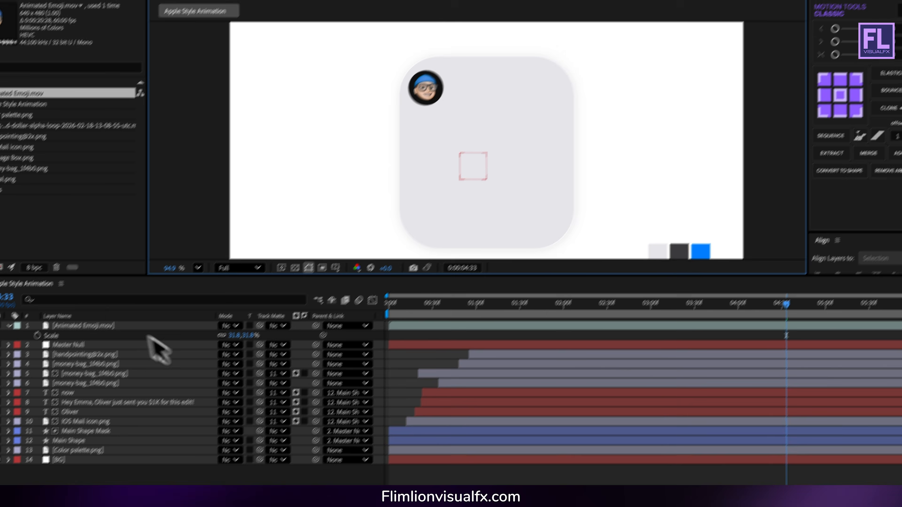
# - Collapse the Animated Emoji layer and create a new text layer containing the sender's first name
pyautogui.click(75, 347)
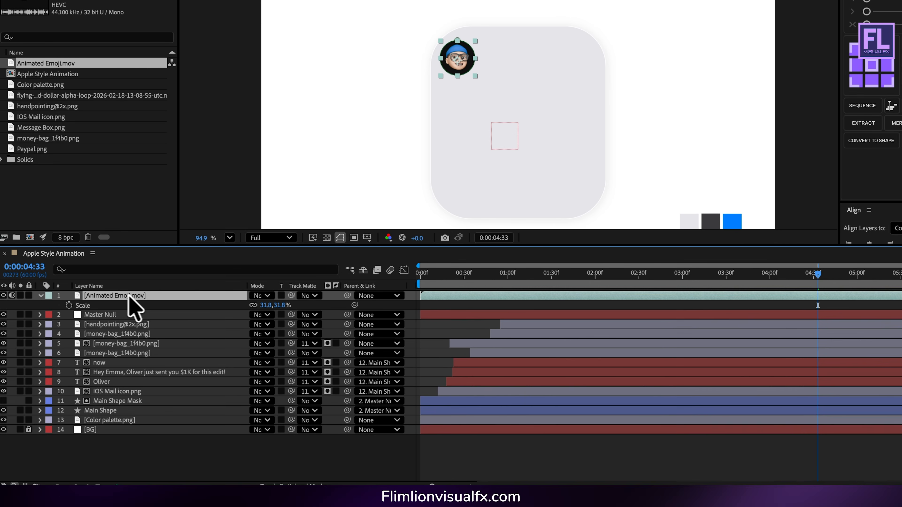
pyautogui.click(41, 295)
pyautogui.rightClick(103, 456)
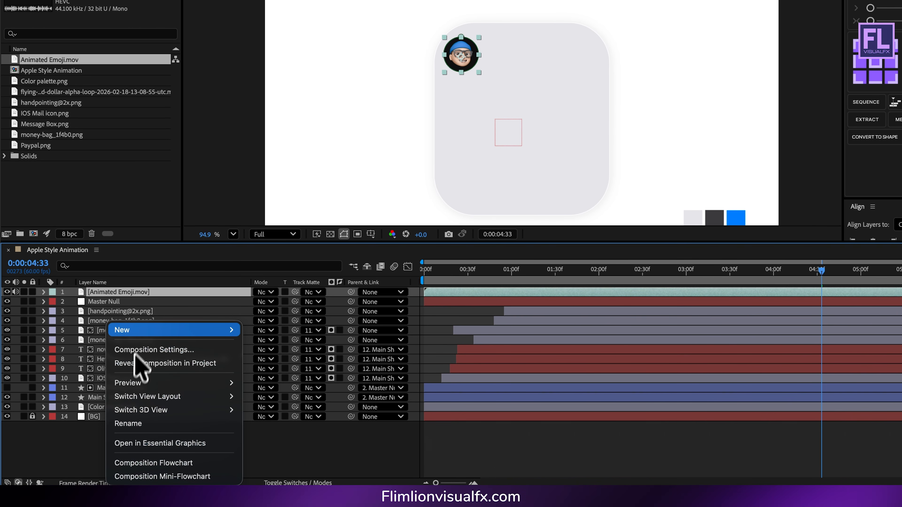
pyautogui.click(281, 350)
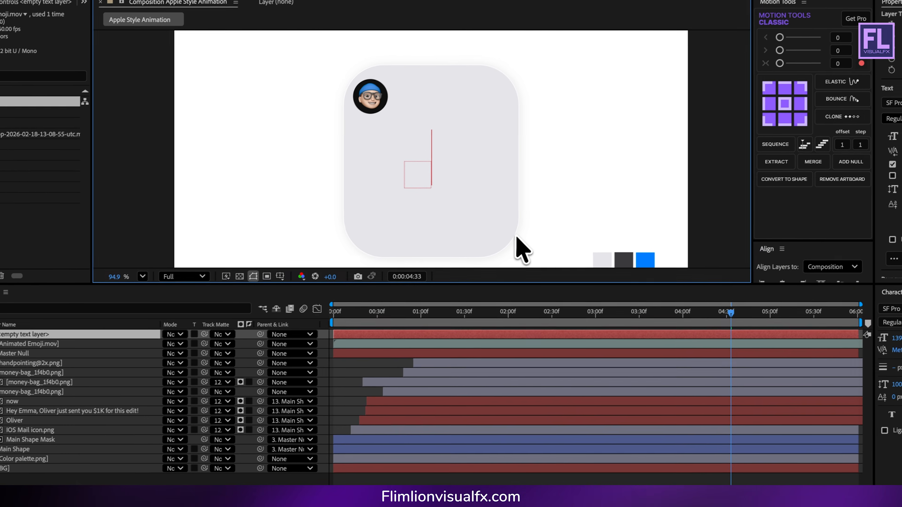
pyautogui.write('Oliv')
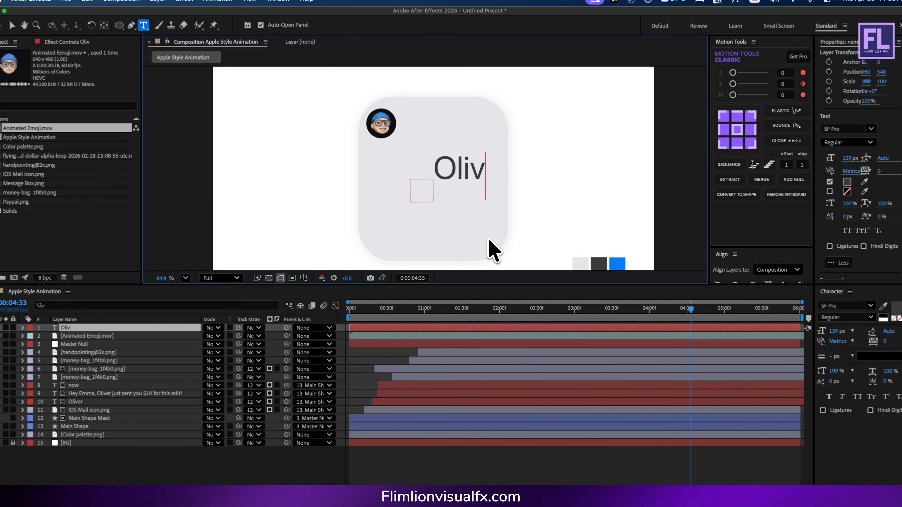
pyautogui.write('er')
pyautogui.press('KP_Enter')
# - Set the sender-name text to Medium weight, shrink it and place it directly beside the circular emoji avatar
pyautogui.click(845, 318)
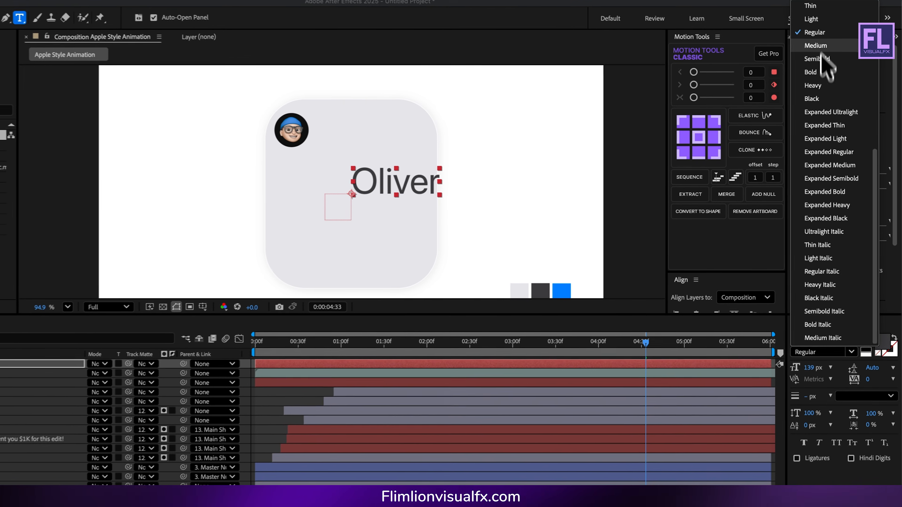
pyautogui.click(822, 49)
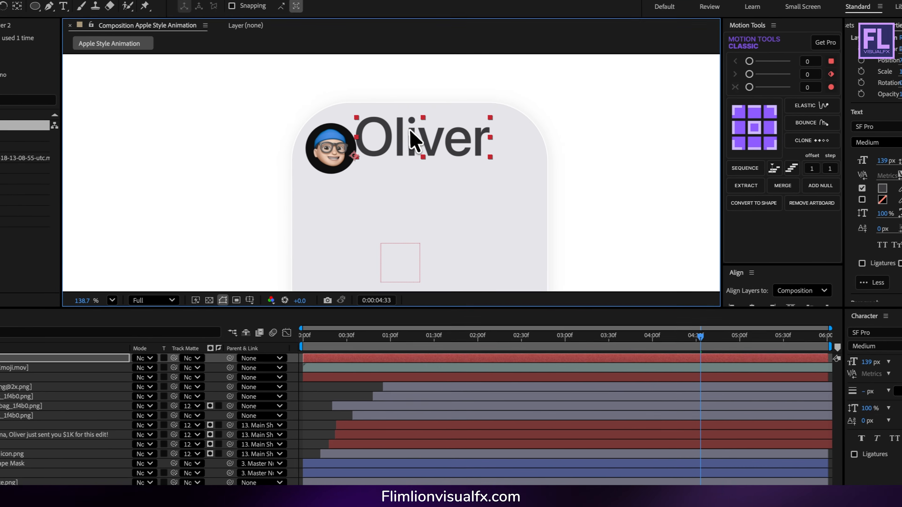
pyautogui.scroll(-5, 413, 141)
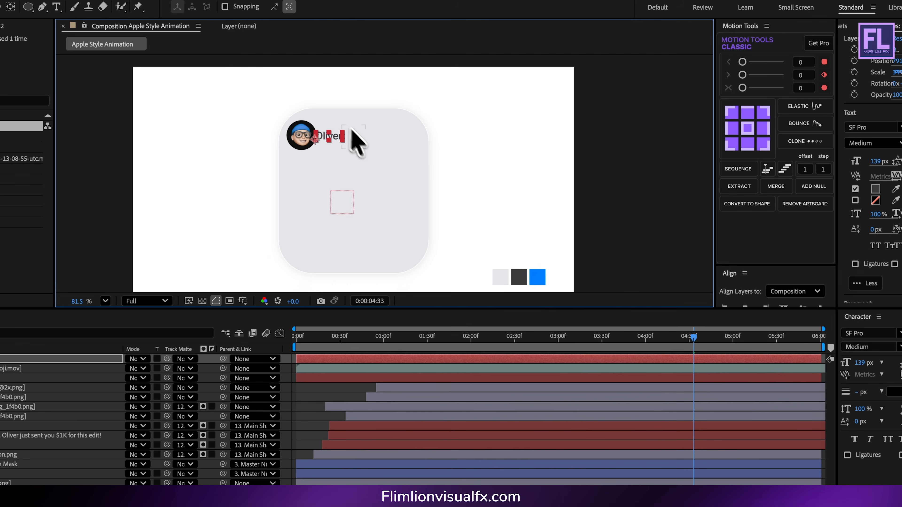
pyautogui.moveTo(351, 129); pyautogui.dragTo(327, 112)
pyautogui.moveTo(312, 114); pyautogui.dragTo(328, 109)
pyautogui.doubleClick(327, 111)
# - Set the sender-name text's fill colour by sampling the dark grey swatch of the colour palette image
pyautogui.click(875, 189)
pyautogui.moveTo(512, 173); pyautogui.dragTo(375, 101)
pyautogui.click(407, 174)
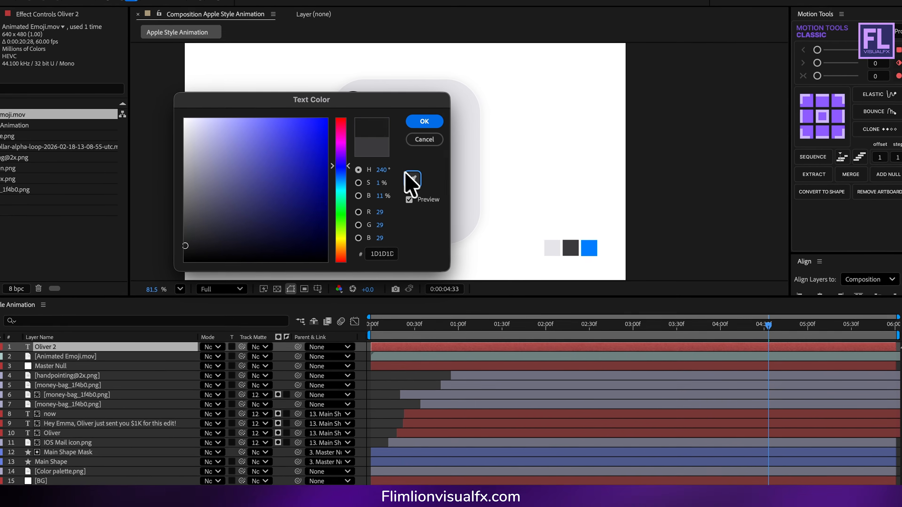
pyautogui.click(570, 247)
pyautogui.click(426, 122)
# - Duplicate the sender name as a smaller line beneath it and replace its content with the notification's payment message
pyautogui.press('Escape')
pyautogui.scroll(5, 437, 108)
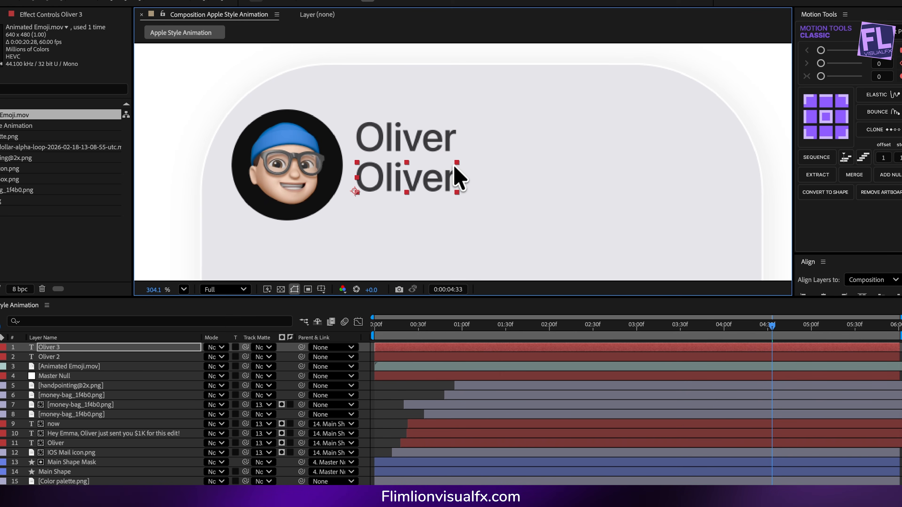
pyautogui.moveTo(456, 164); pyautogui.dragTo(403, 178)
pyautogui.doubleClick(67, 433)
pyautogui.press('super+c')
pyautogui.click(78, 348)
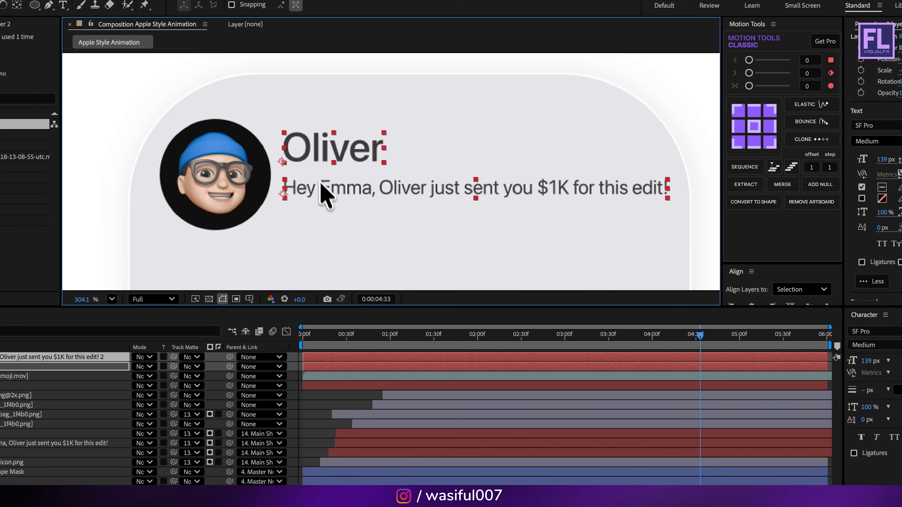
# - Deselect the text layers and scrub the timeline to check the card's header, stopping at 0:00:04:32
pyautogui.press('super+shift+a')
pyautogui.scroll(-5, 458, 129)
pyautogui.moveTo(520, 128); pyautogui.dragTo(489, 117)
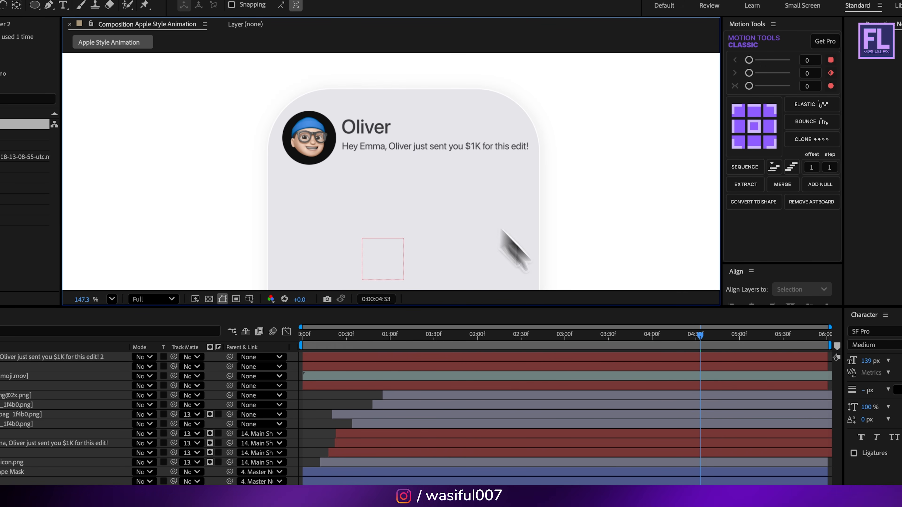
pyautogui.moveTo(495, 338); pyautogui.dragTo(697, 340)
pyautogui.scroll(-4, 459, 190)
pyautogui.scroll(5, 417, 151)
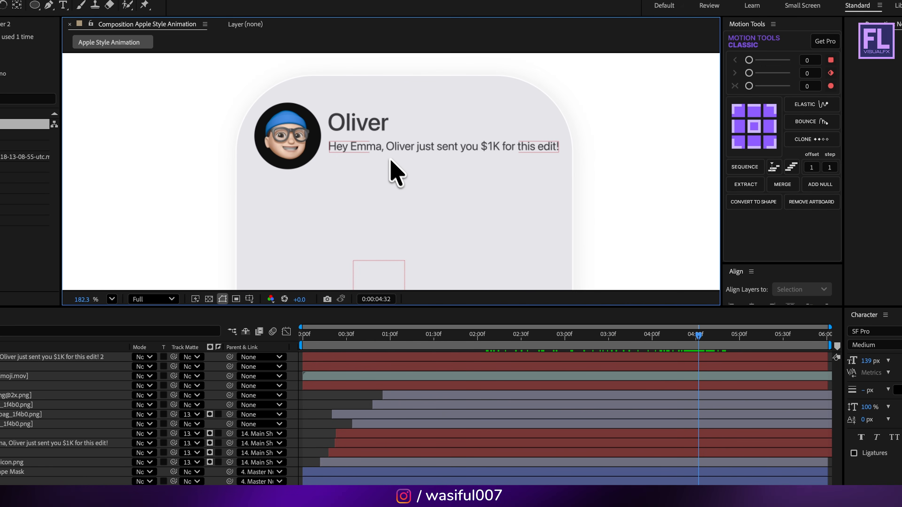
# - Duplicate the message line, place the copy just below it and change its text to "To: You"
pyautogui.click(387, 148)
pyautogui.press('super+d')
pyautogui.scroll(4, 383, 148)
pyautogui.moveTo(384, 146); pyautogui.dragTo(382, 176)
pyautogui.write('To: Me')
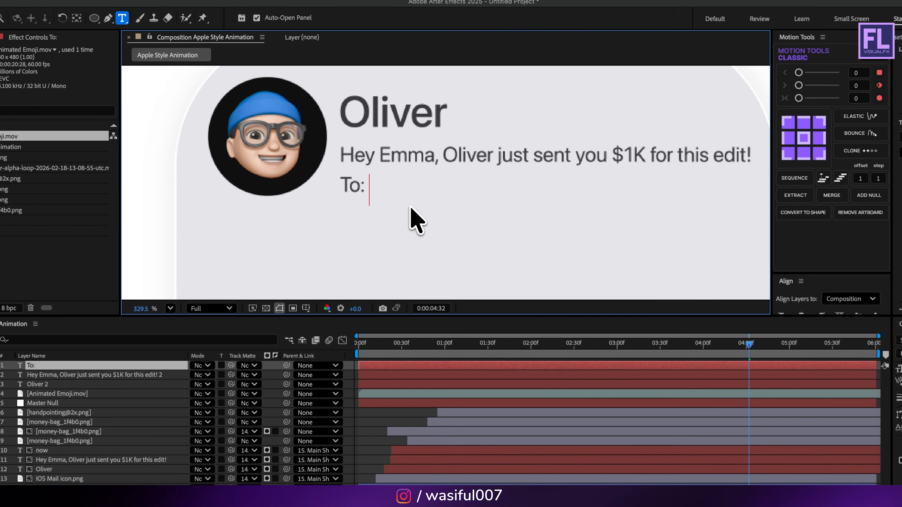
pyautogui.write('You')
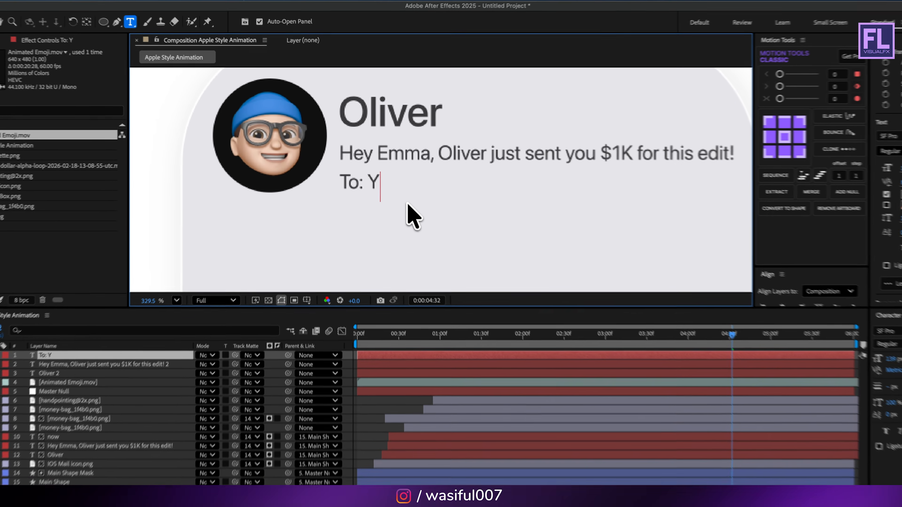
pyautogui.press('Escape')
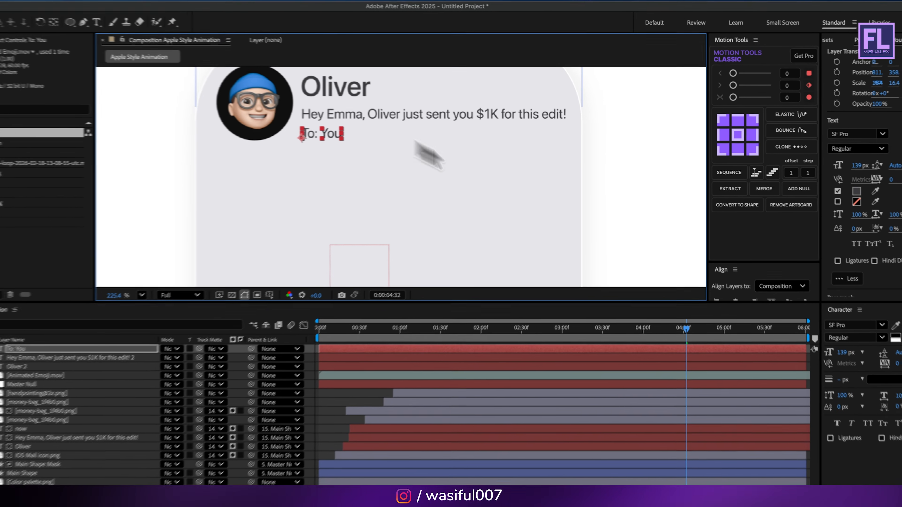
pyautogui.click(504, 187)
pyautogui.scroll(-5, 504, 188)
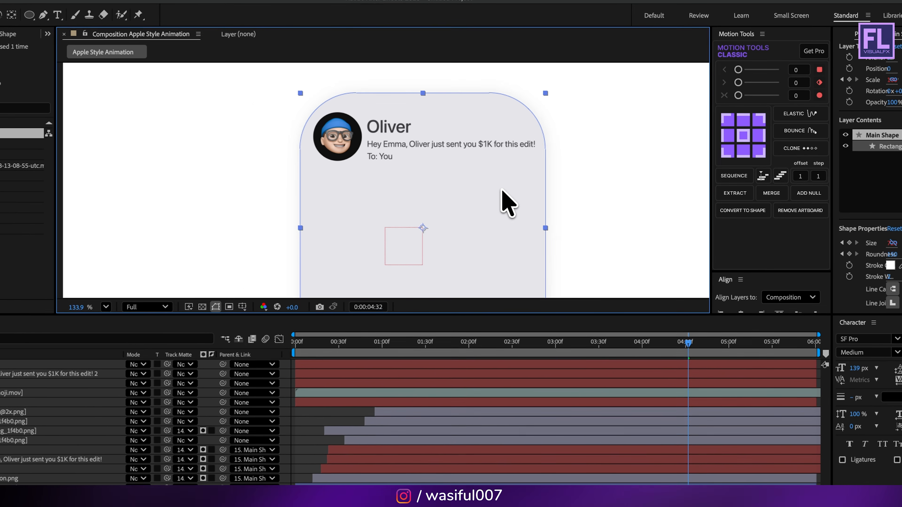
pyautogui.scroll(1, 475, 182)
pyautogui.click(584, 169)
pyautogui.click(529, 144)
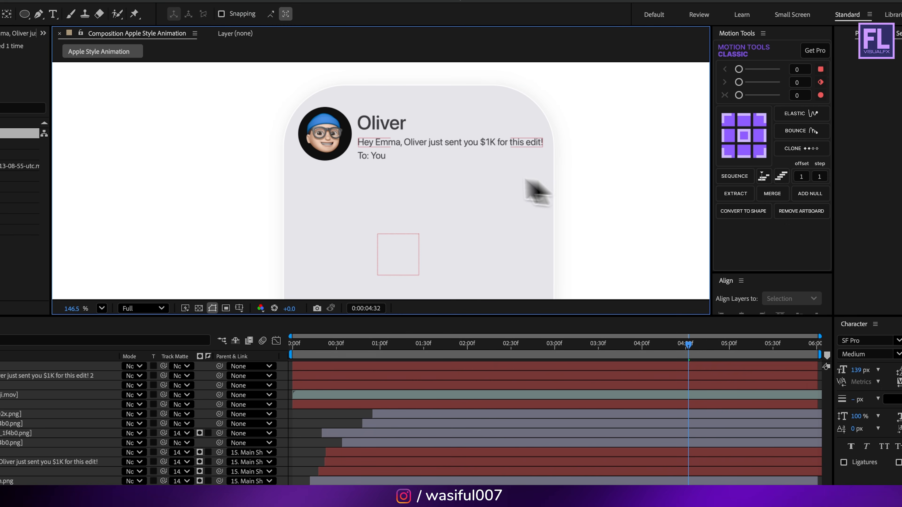
pyautogui.click(368, 124)
pyautogui.scroll(3, 369, 122)
pyautogui.click(389, 148)
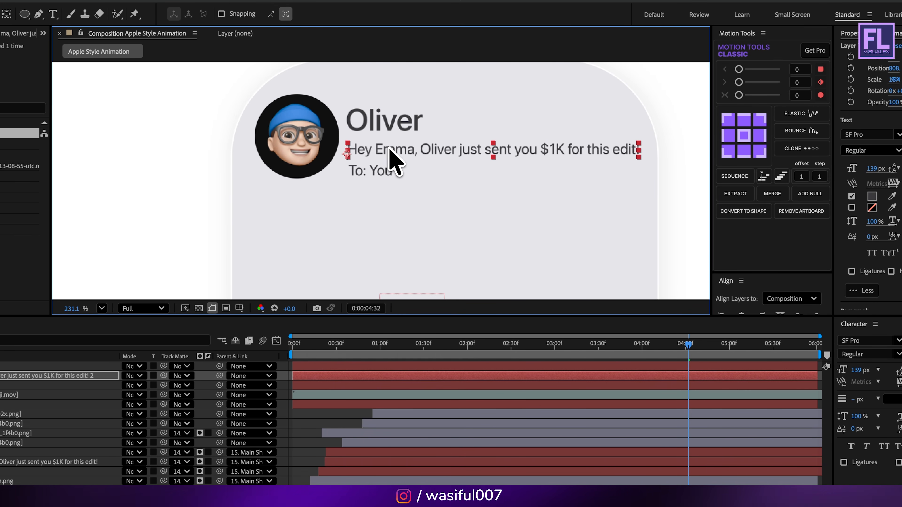
pyautogui.click(667, 139)
pyautogui.scroll(-5, 508, 198)
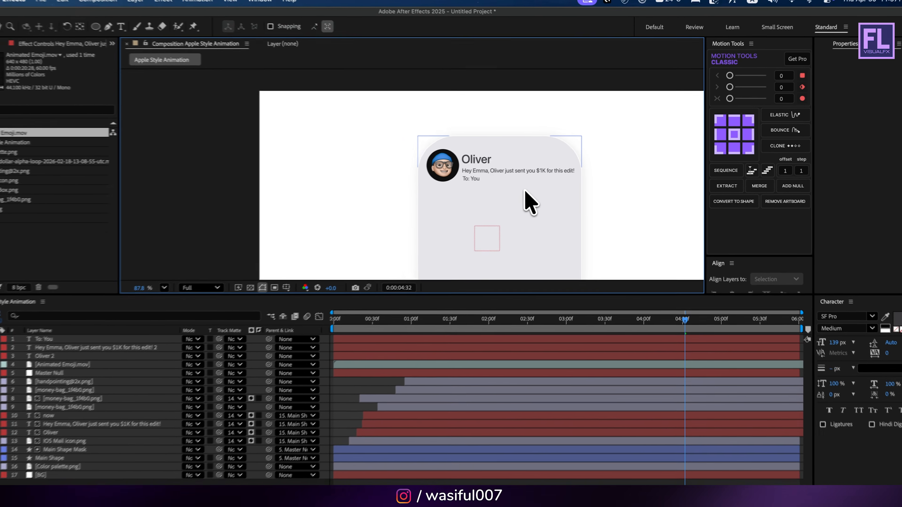
pyautogui.scroll(1, 508, 198)
pyautogui.scroll(1, 535, 196)
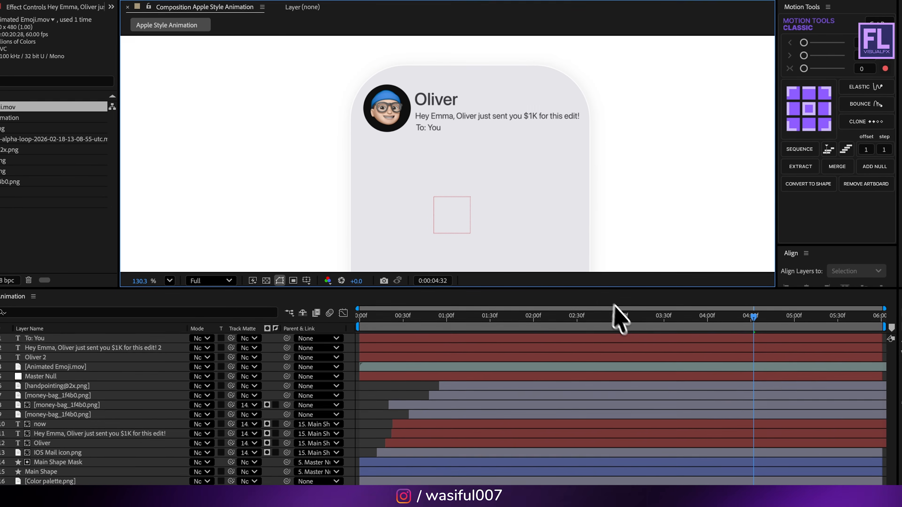
# - Trim the start of the "To: You", message, sender name and Animated Emoji layers to 0:00:03:00
pyautogui.click(499, 308)
pyautogui.moveTo(536, 303); pyautogui.dragTo(600, 308)
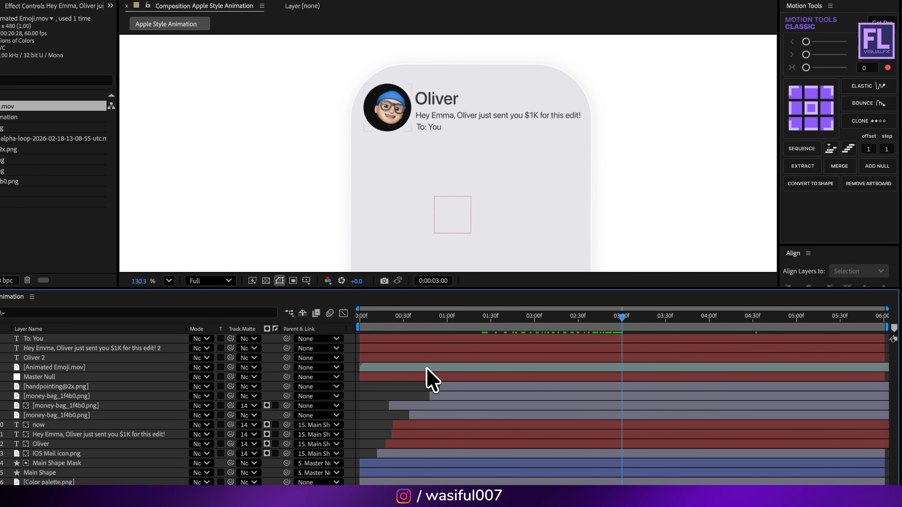
pyautogui.moveTo(426, 369); pyautogui.dragTo(614, 361)
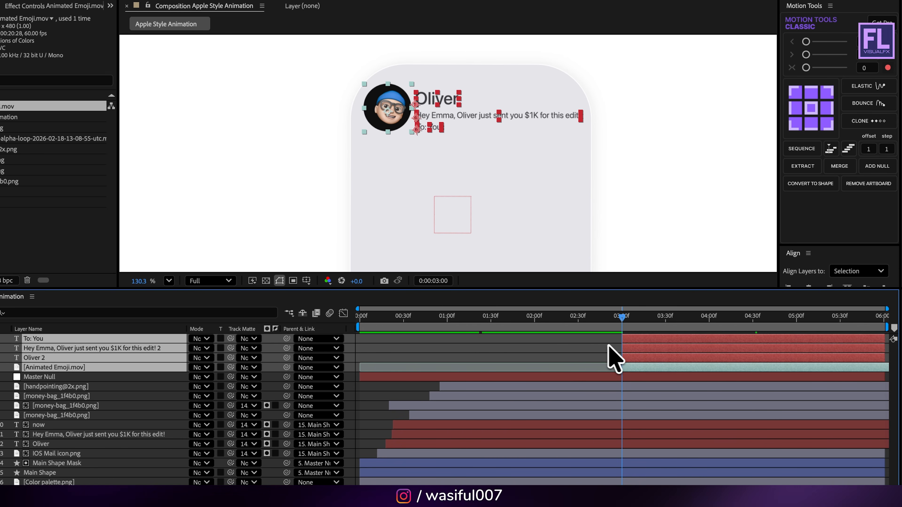
# - Keyframe Position on the four trimmed layers so they rise from about 146 px lower at 0:00:03:00 to their current place at about 0:00:03:33
pyautogui.press('p')
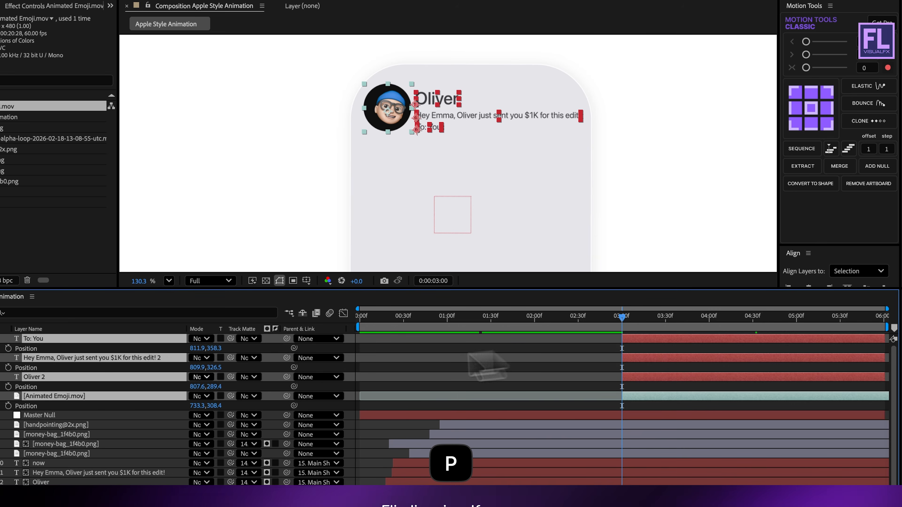
pyautogui.click(8, 348)
pyautogui.click(67, 324)
pyautogui.click(67, 343)
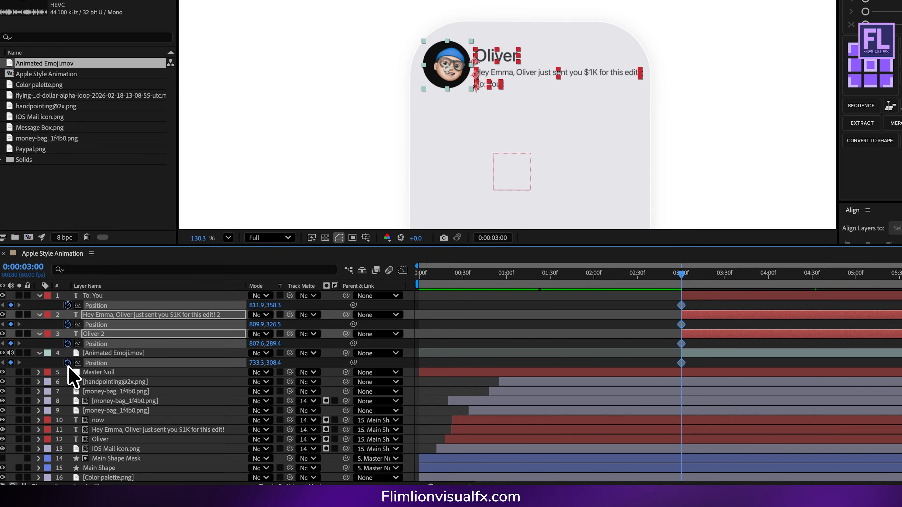
pyautogui.click(67, 363)
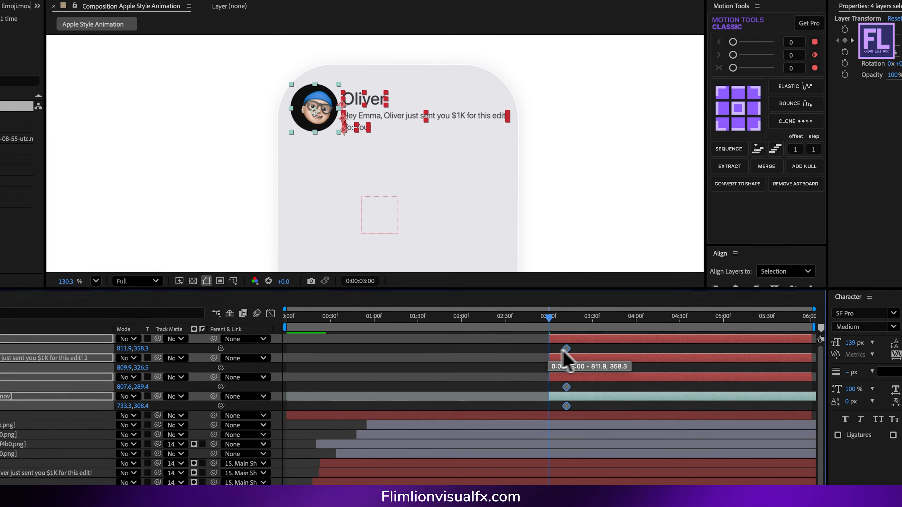
pyautogui.moveTo(566, 351); pyautogui.dragTo(598, 351)
pyautogui.moveTo(350, 106); pyautogui.dragTo(360, 159)
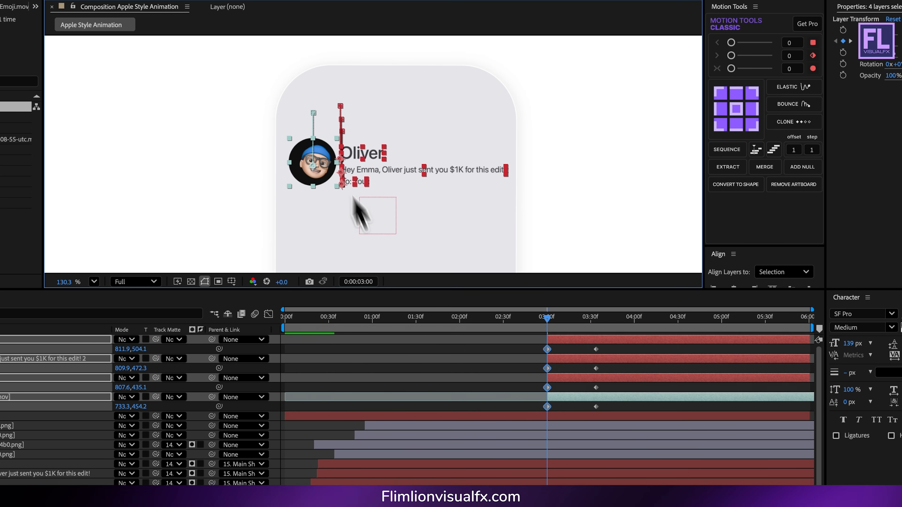
# - Apply Easy Ease to the starting Position keyframes of the four layers and add the Elastic motion to their Position animation
pyautogui.moveTo(604, 350); pyautogui.dragTo(587, 406)
pyautogui.moveTo(555, 348); pyautogui.dragTo(537, 420)
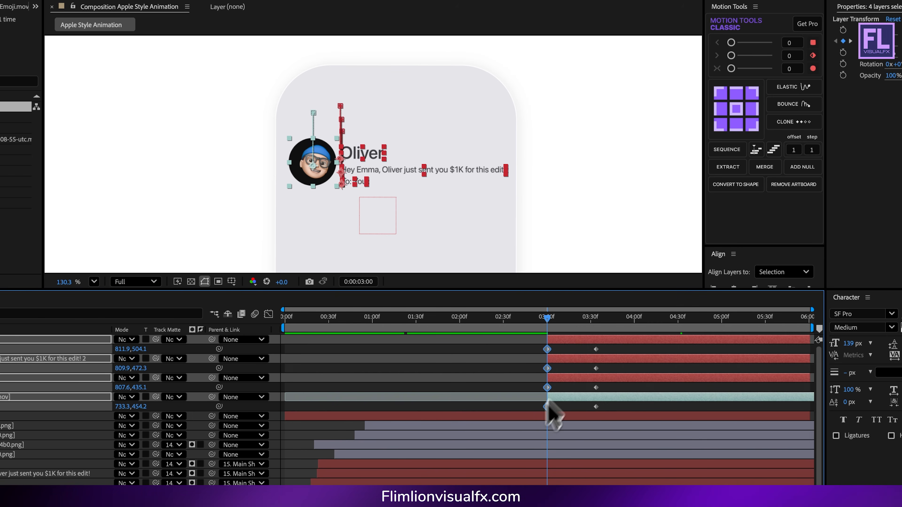
pyautogui.press('F9')
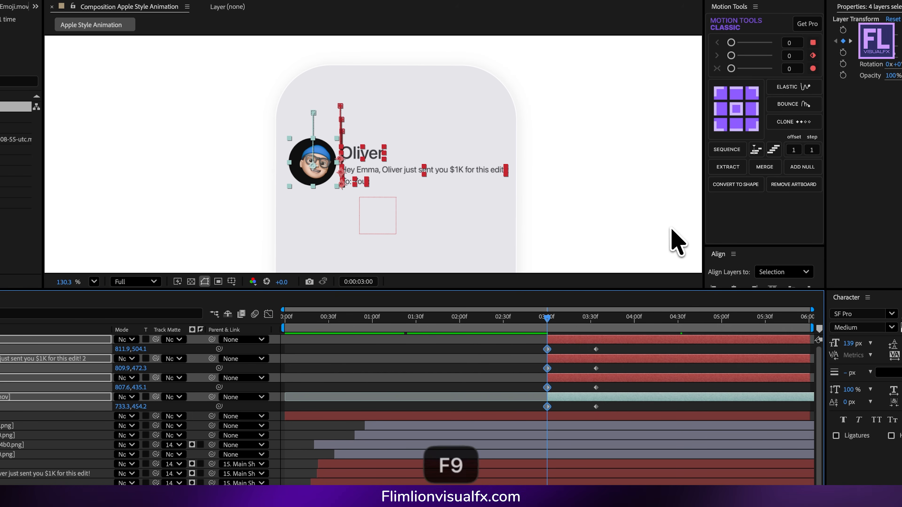
pyautogui.moveTo(607, 349); pyautogui.dragTo(597, 422)
pyautogui.press('F9')
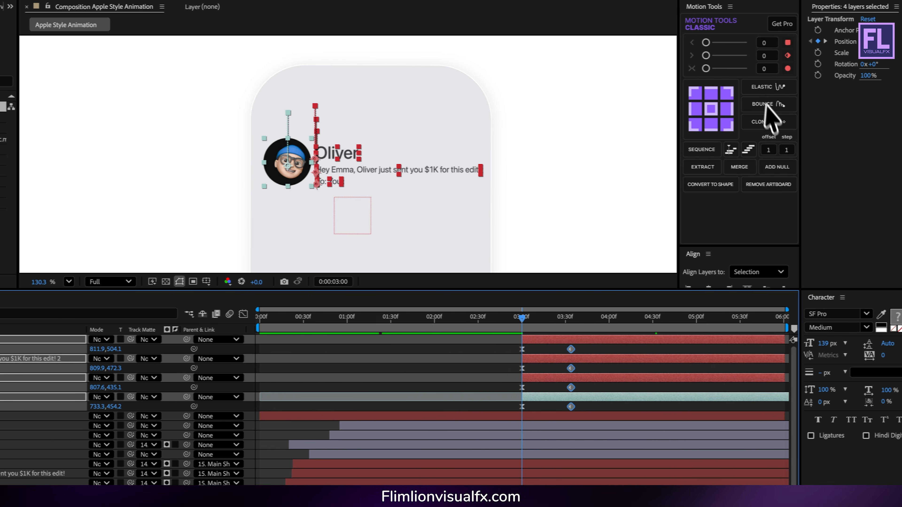
pyautogui.click(795, 105)
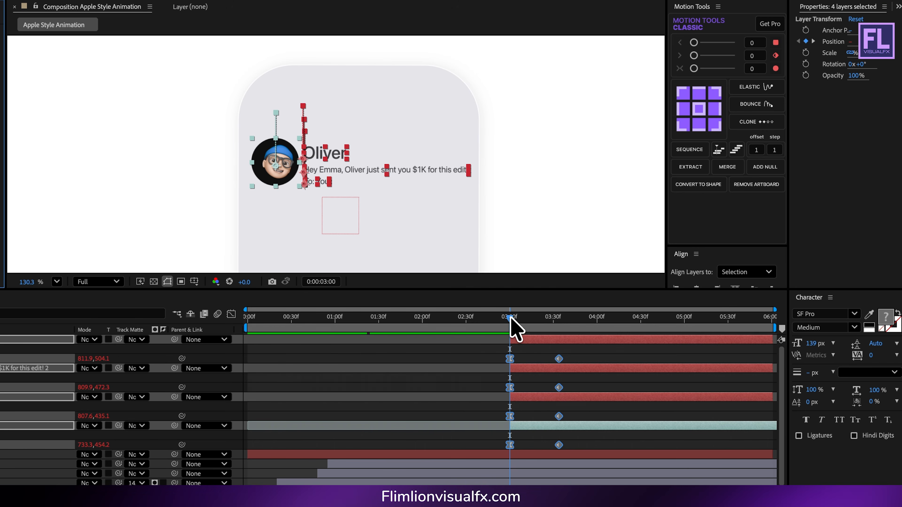
# - Preview the elastic entrance and retime the four ending Position keyframes to about 0:00:03:19
pyautogui.moveTo(510, 317); pyautogui.dragTo(486, 332)
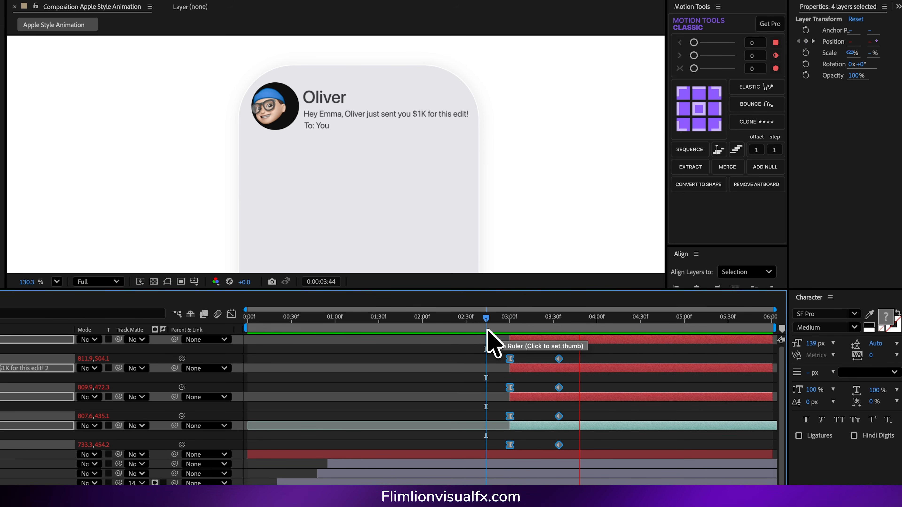
pyautogui.press('space')
pyautogui.click(589, 358)
pyautogui.moveTo(589, 358); pyautogui.dragTo(537, 445)
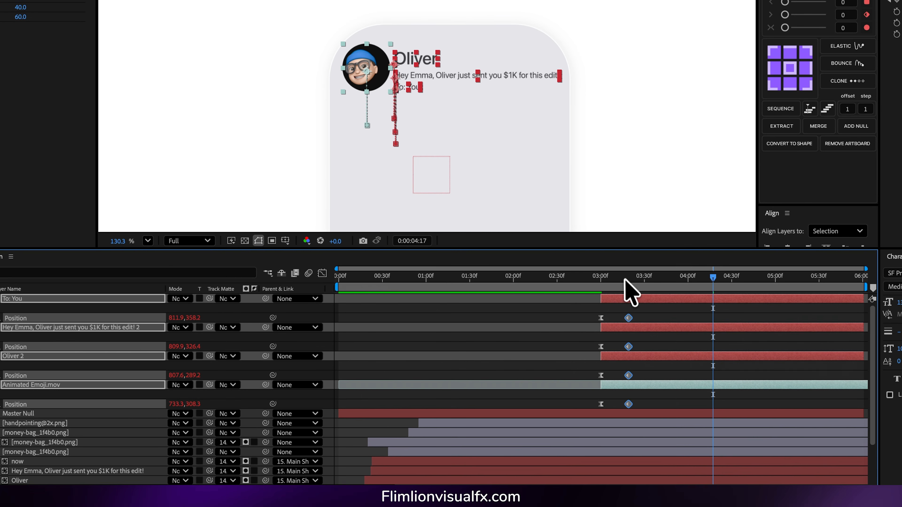
pyautogui.moveTo(624, 279); pyautogui.dragTo(603, 285)
pyautogui.press('space')
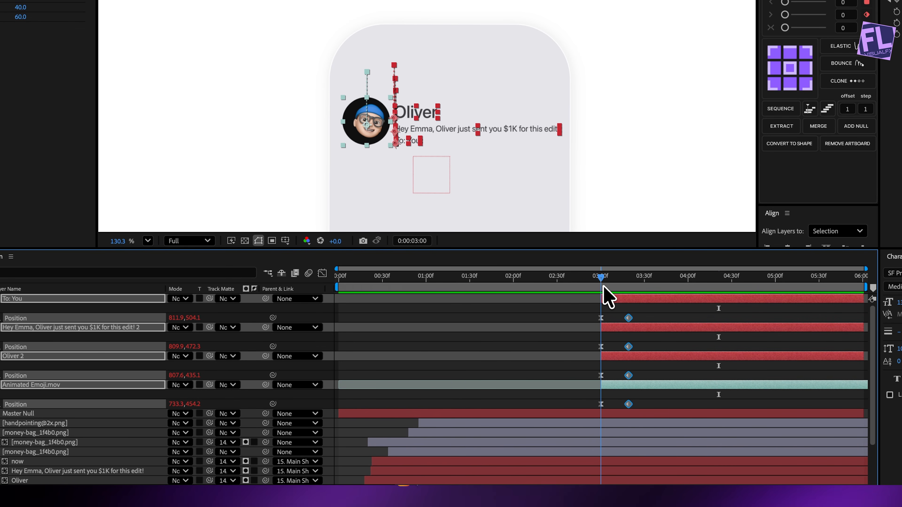
# - Keyframe Opacity on the four layers from 0% at 0:00:03:00 to 100% at 0:00:03:10
pyautogui.hotkey('shift', 't')
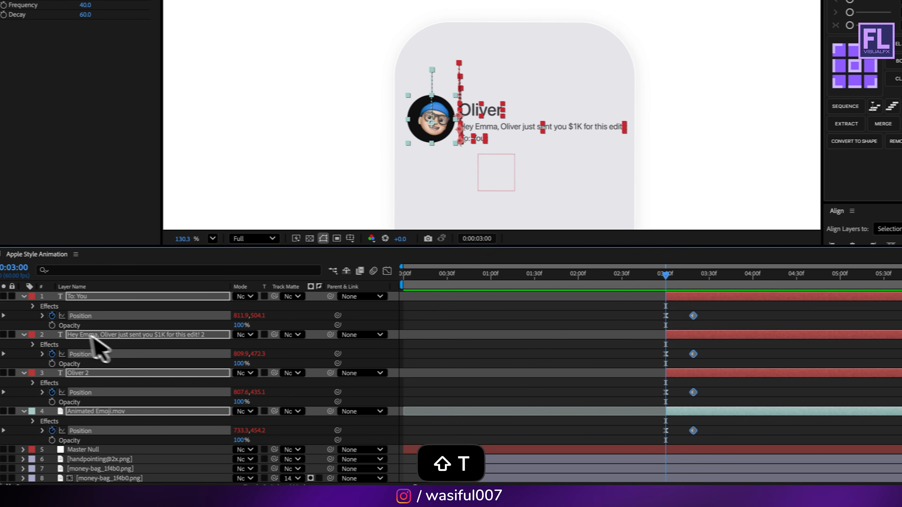
pyautogui.click(52, 326)
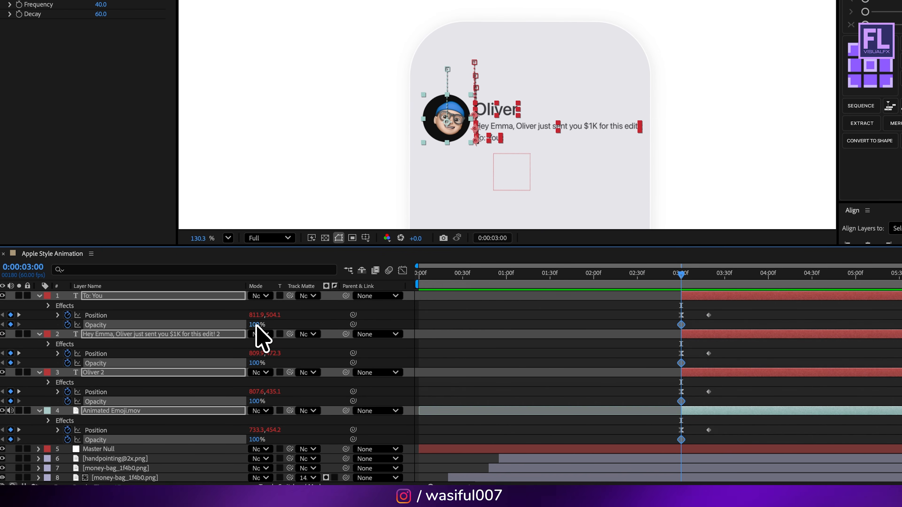
pyautogui.moveTo(257, 325); pyautogui.dragTo(141, 336)
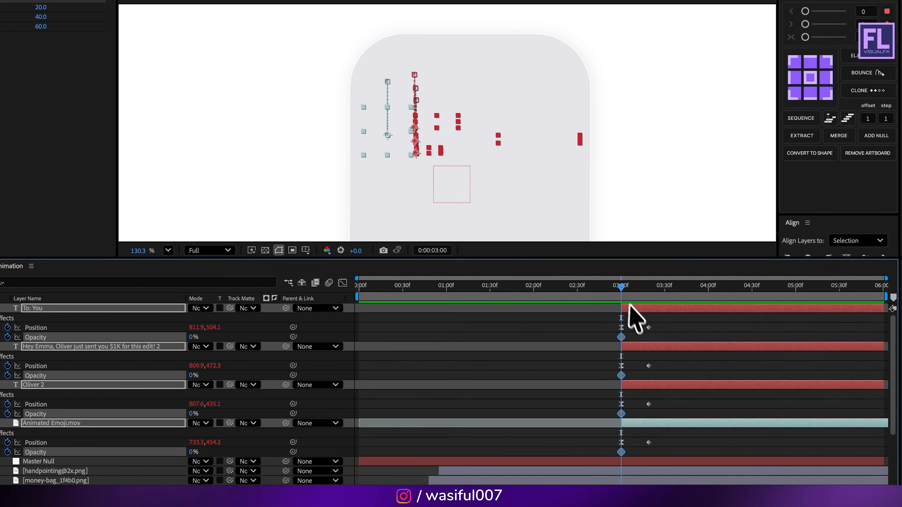
pyautogui.click(684, 272)
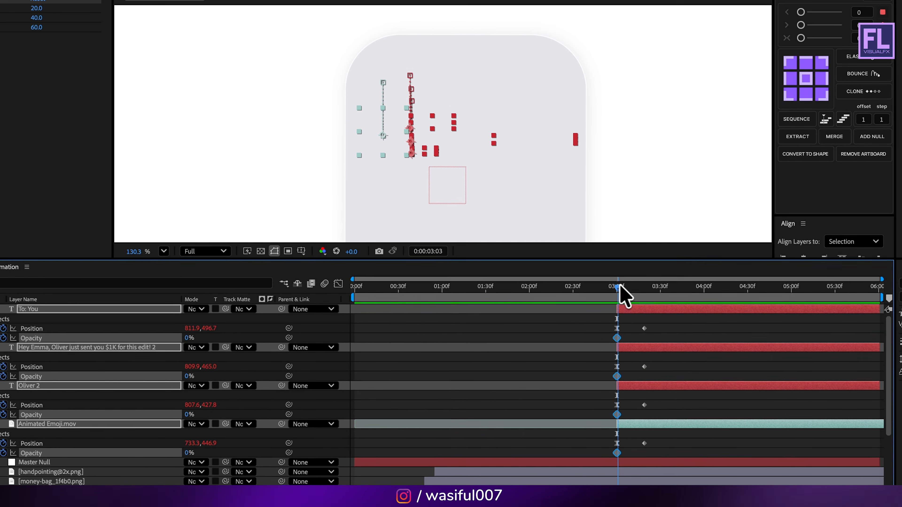
pyautogui.moveTo(619, 285); pyautogui.dragTo(635, 282)
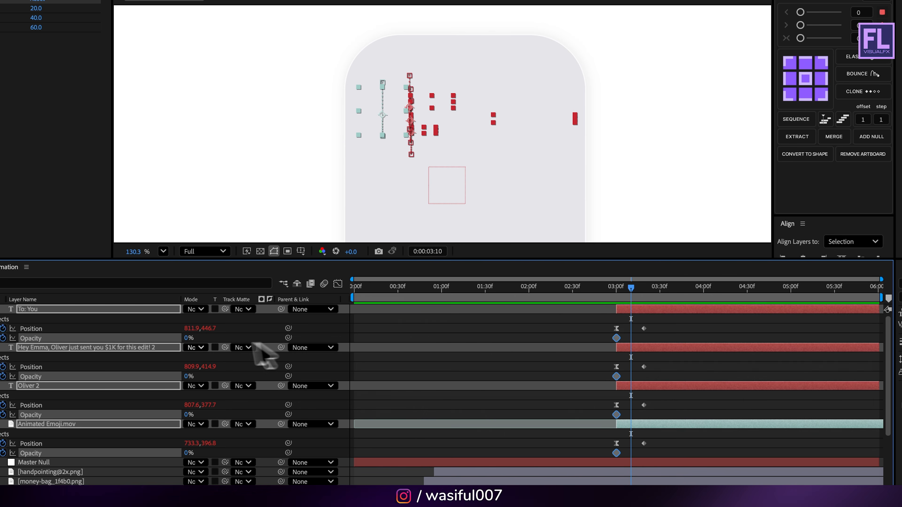
pyautogui.moveTo(185, 338); pyautogui.dragTo(527, 349)
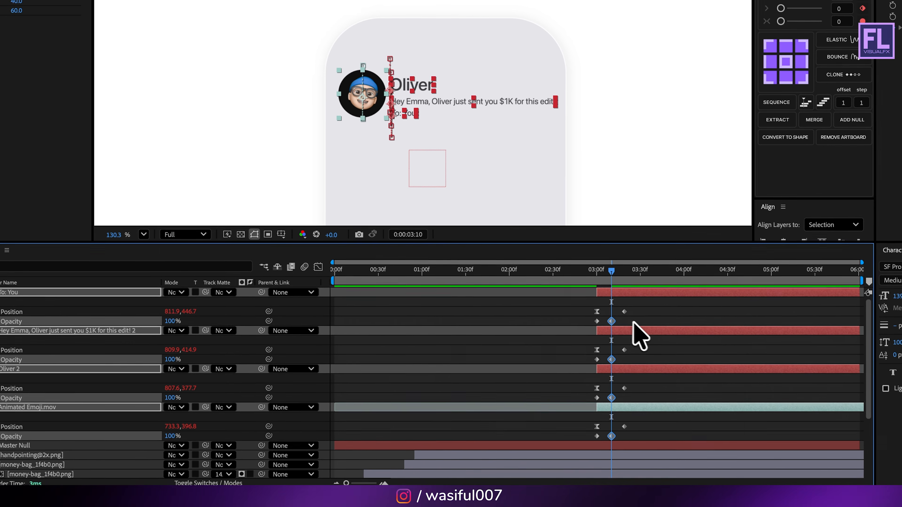
# - Apply Easy Ease to all Opacity keyframes of the four layers and preview the fade-in from about 0:00:02:54
pyautogui.moveTo(619, 319); pyautogui.dragTo(573, 319)
pyautogui.moveTo(615, 354); pyautogui.dragTo(574, 365)
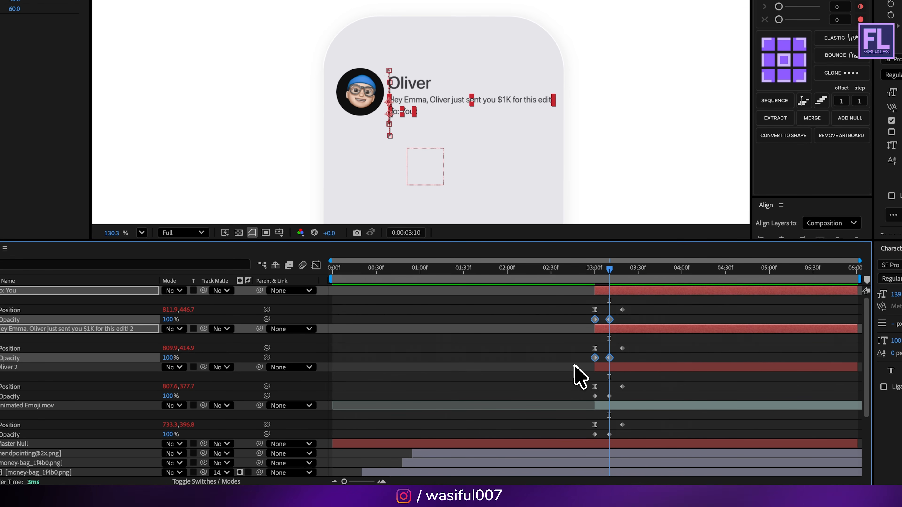
pyautogui.moveTo(616, 394); pyautogui.dragTo(577, 402)
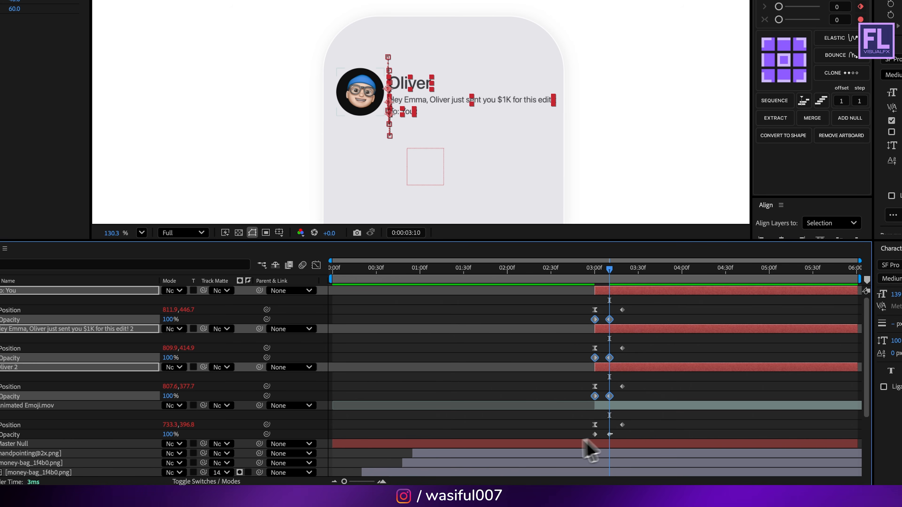
pyautogui.moveTo(614, 433); pyautogui.dragTo(574, 440)
pyautogui.press('F9')
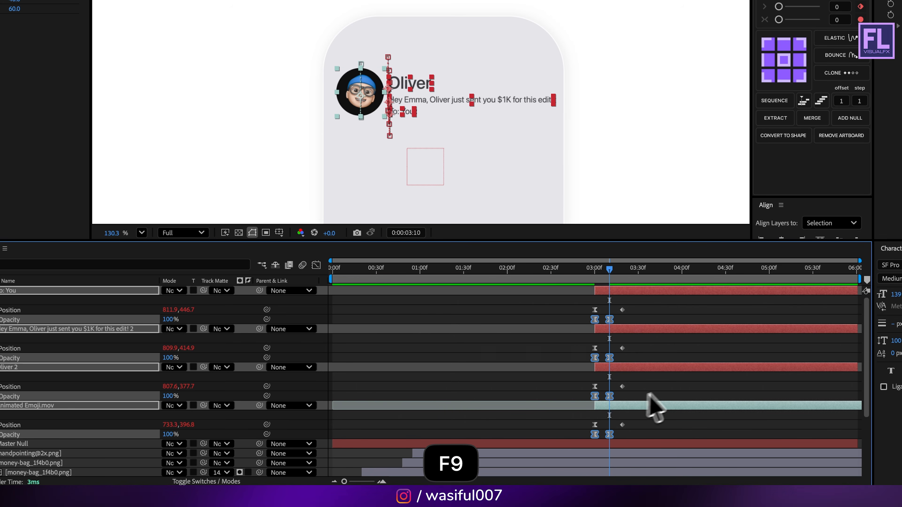
pyautogui.click(670, 377)
pyautogui.moveTo(604, 273); pyautogui.dragTo(584, 272)
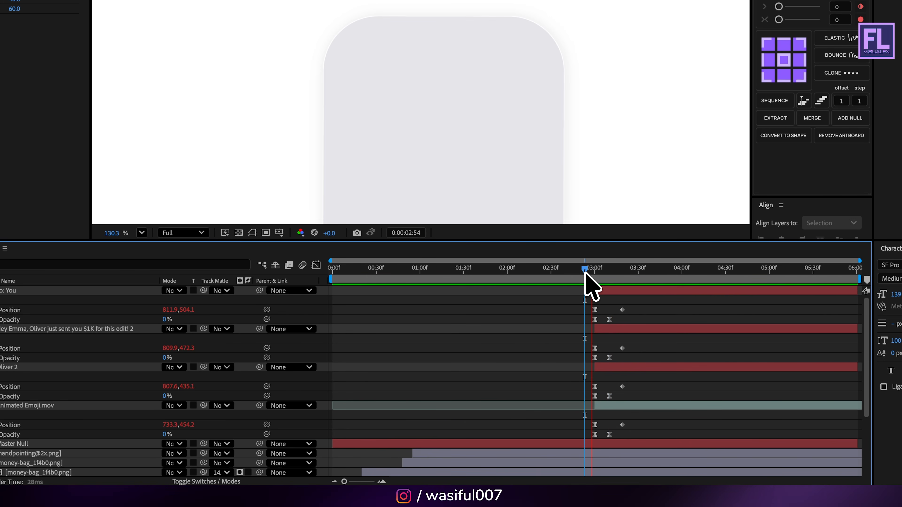
pyautogui.press('space')
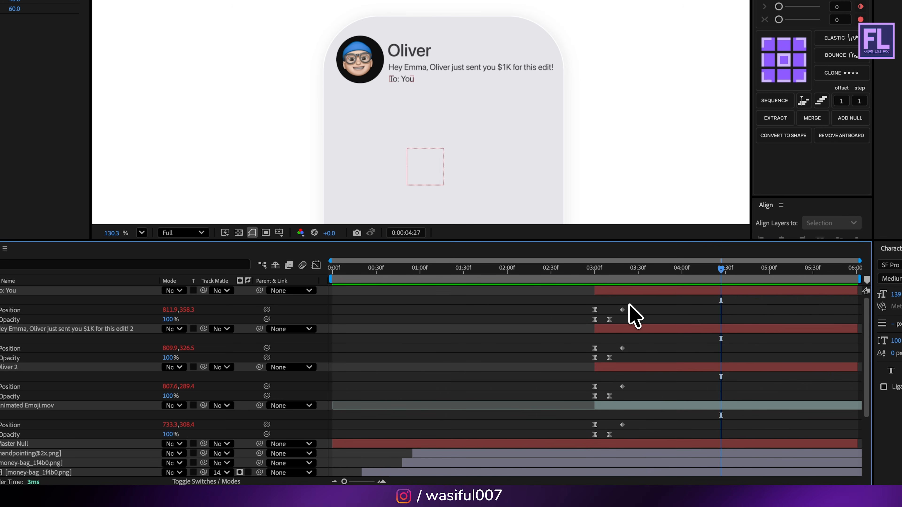
# - Move the ending Position keyframes of all four layers earlier, to about 0:00:03:14
pyautogui.moveTo(631, 310); pyautogui.dragTo(617, 315)
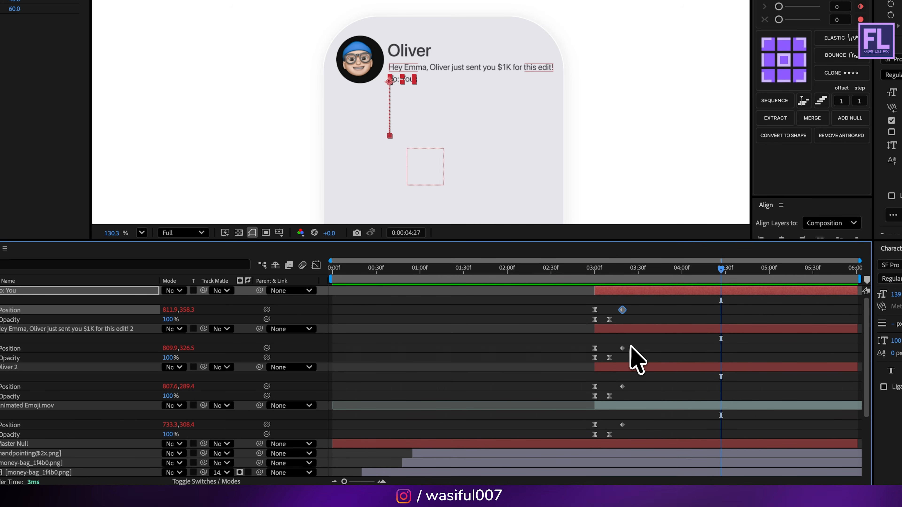
pyautogui.moveTo(630, 347); pyautogui.dragTo(622, 423)
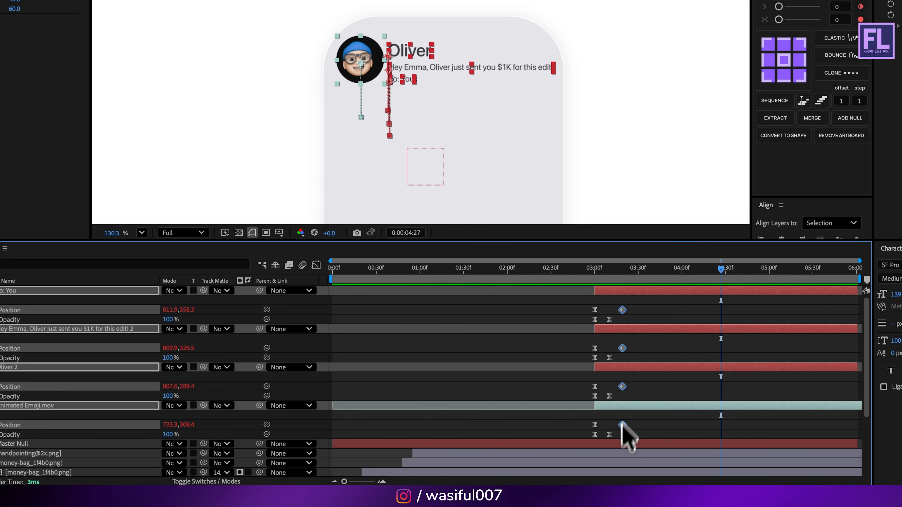
pyautogui.click(618, 308)
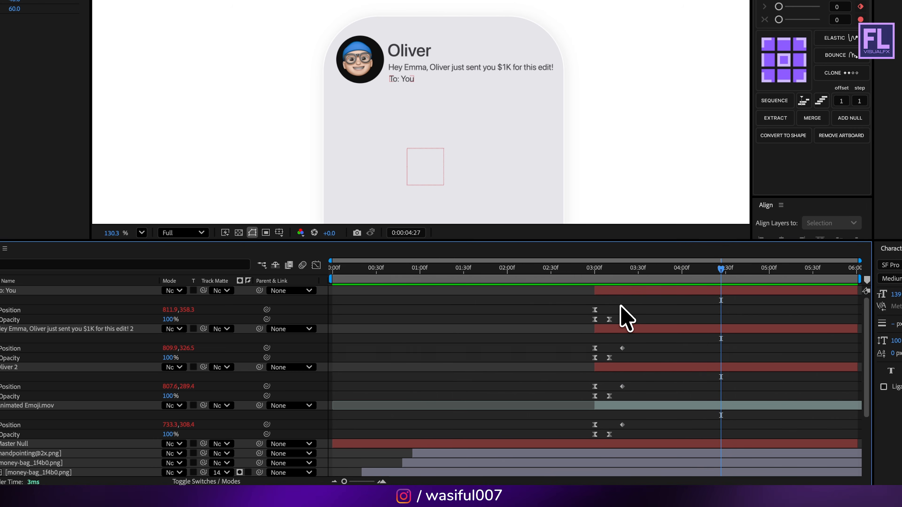
pyautogui.moveTo(621, 308); pyautogui.dragTo(632, 371)
pyautogui.press('super+z')
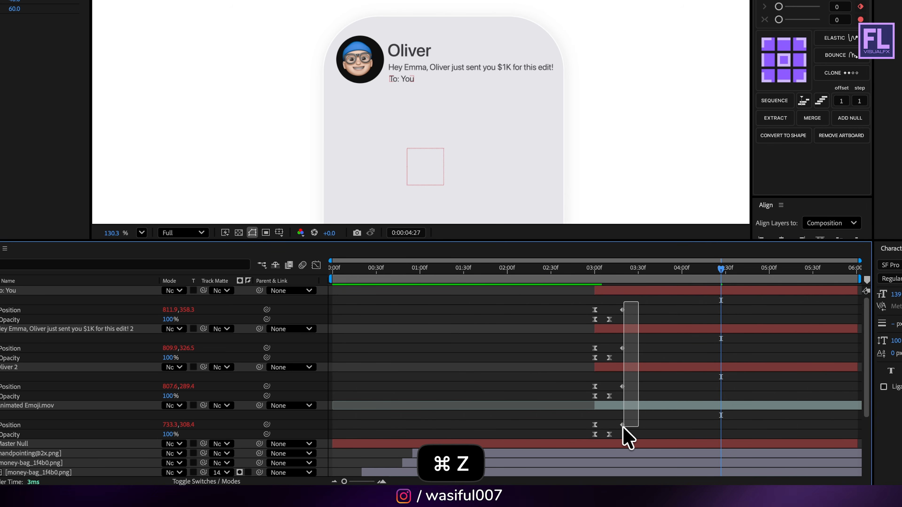
pyautogui.moveTo(622, 427); pyautogui.dragTo(622, 426)
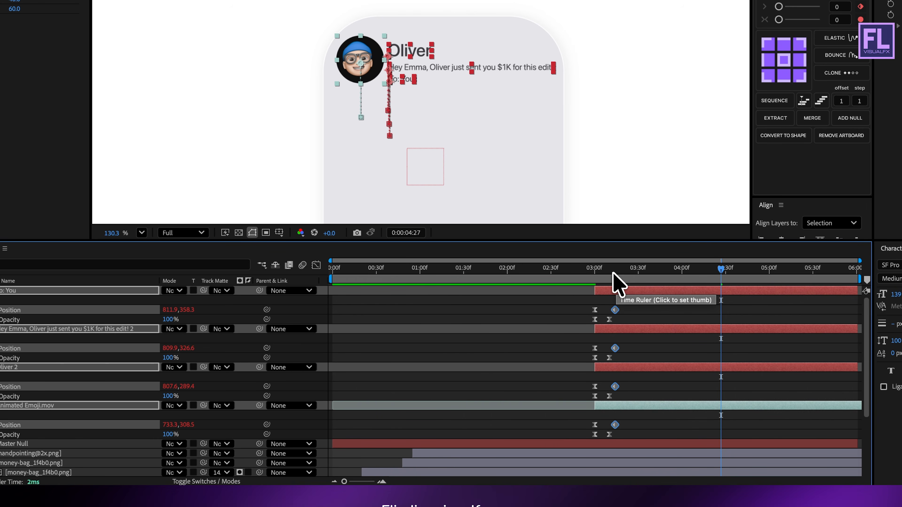
# - Preview the retimed entrance from just before 0:00:03:00 and collapse the four layers' properties
pyautogui.click(590, 268)
pyautogui.press('space')
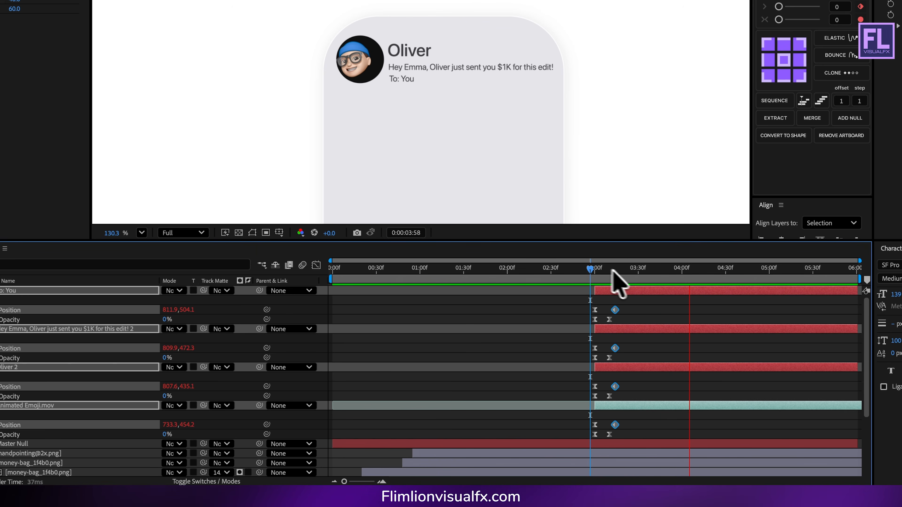
pyautogui.moveTo(629, 273); pyautogui.dragTo(591, 282)
pyautogui.press('space')
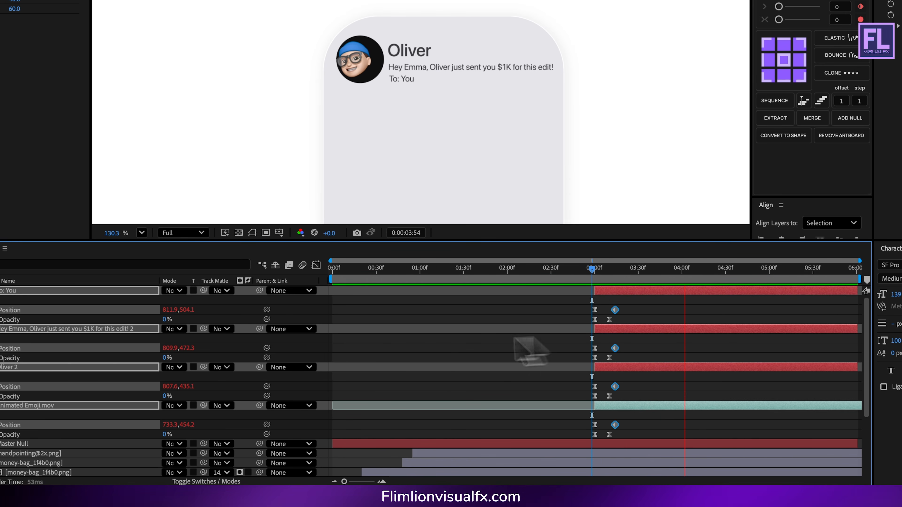
pyautogui.press('space')
pyautogui.click(43, 294)
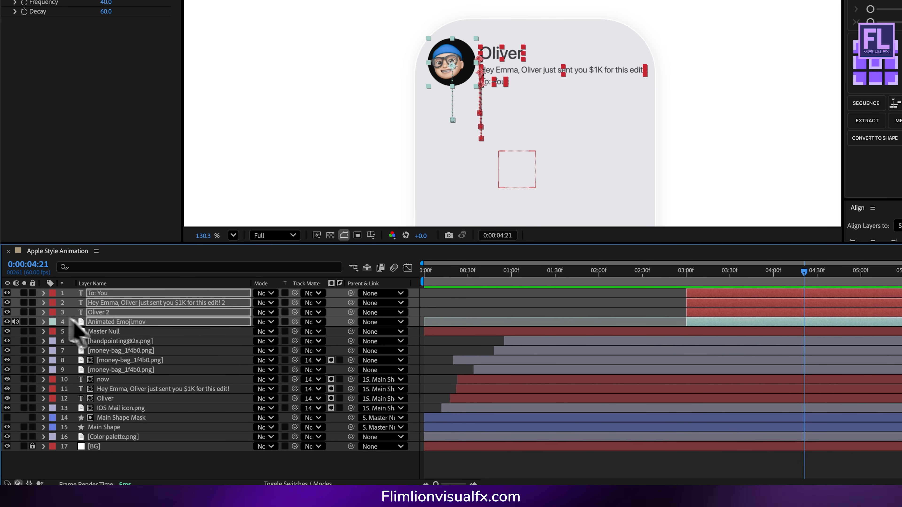
# - Stagger the name, message and recipient text layers to start between about 0:00:03:11 and 0:00:03:17, after the avatar, and preview them
pyautogui.click(139, 343)
pyautogui.click(139, 323)
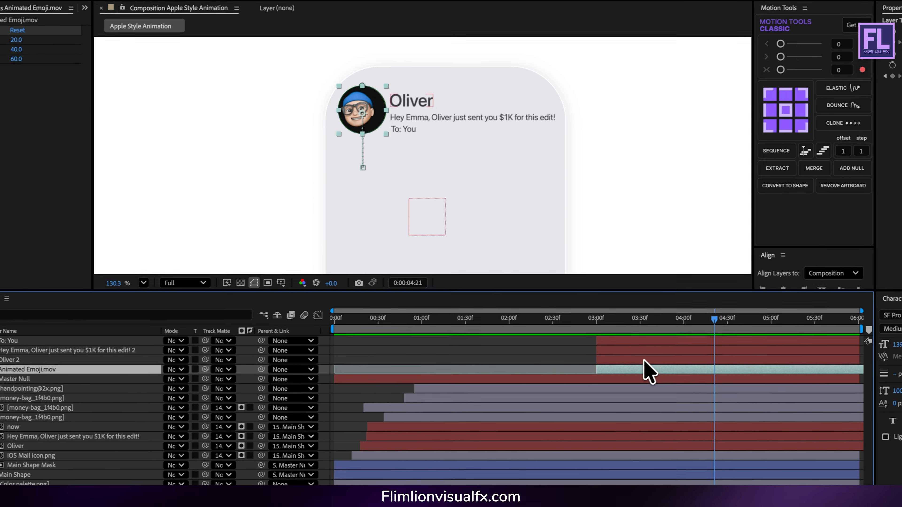
pyautogui.click(719, 313)
pyautogui.moveTo(623, 363); pyautogui.dragTo(665, 345)
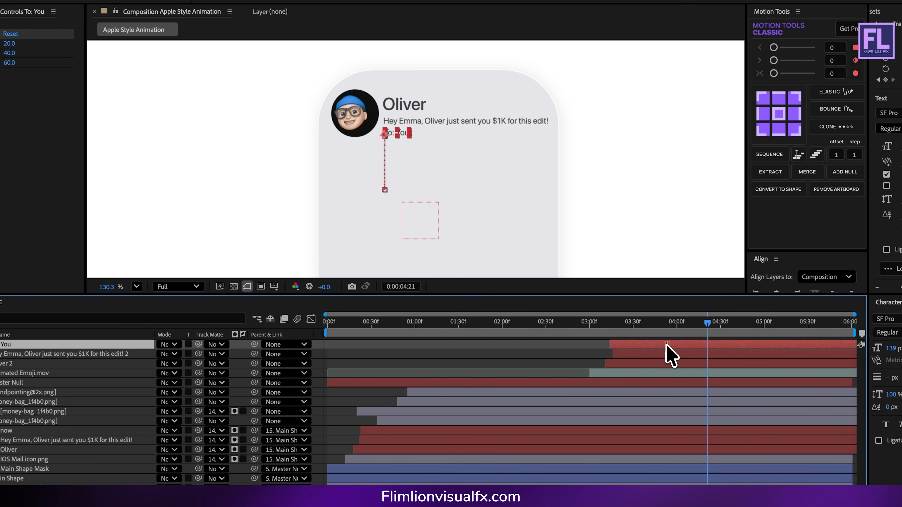
pyautogui.click(545, 336)
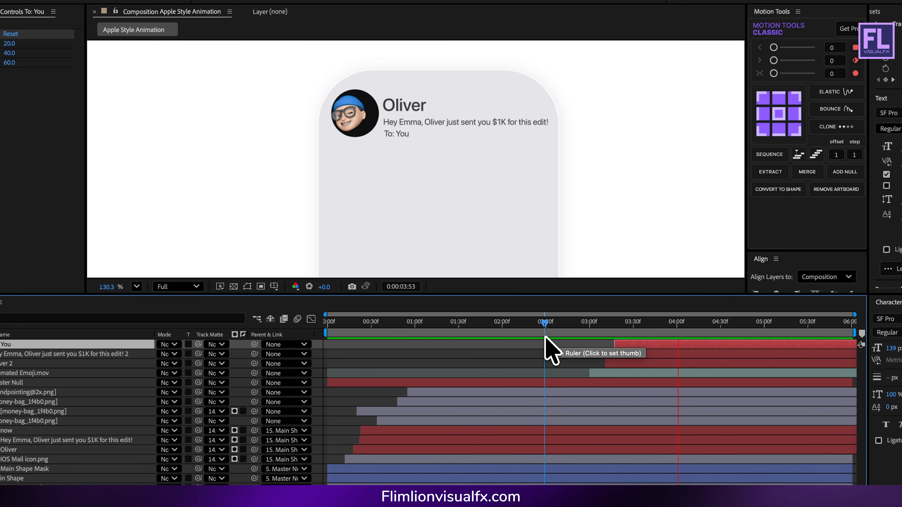
# - Move the avatar and three text layers earlier together, with the avatar starting at about 0:00:02:22, and preview from 0:00:01:17
pyautogui.keyDown('shift'); pyautogui.click(625, 372); pyautogui.keyUp('shift')
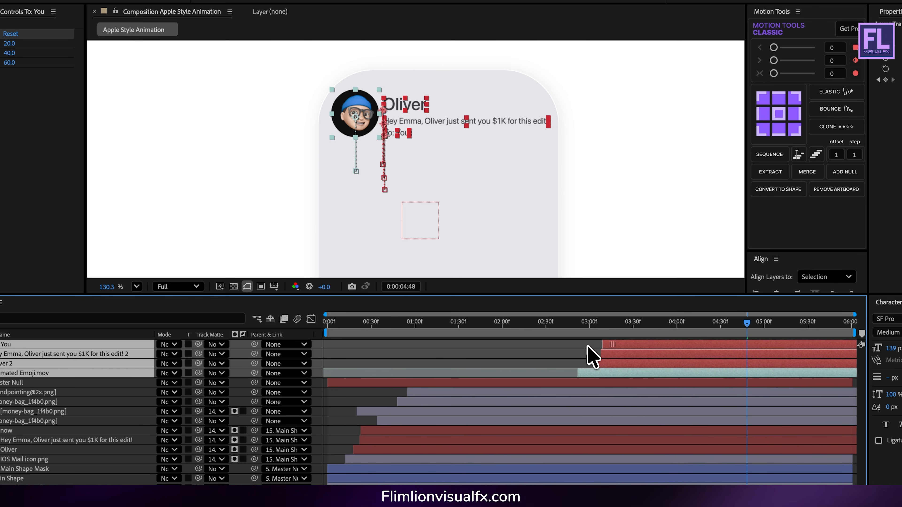
pyautogui.moveTo(571, 332); pyautogui.dragTo(534, 327)
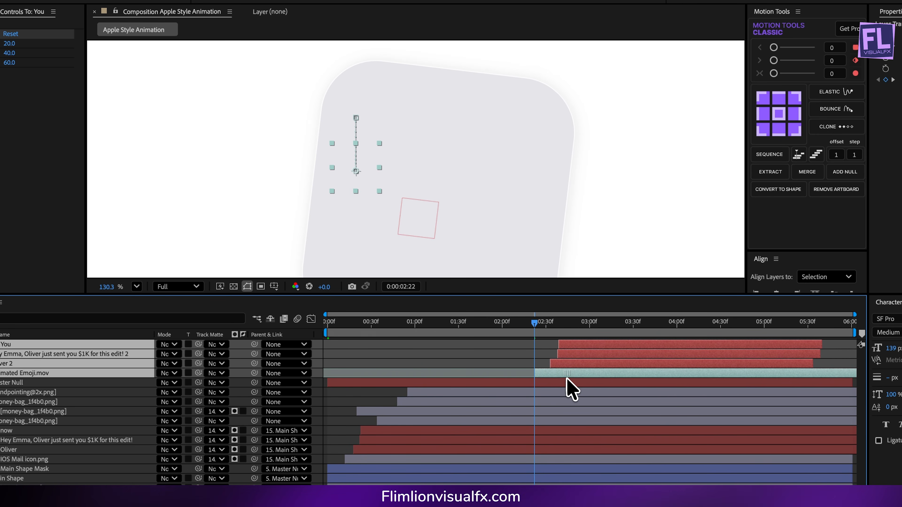
pyautogui.moveTo(567, 379); pyautogui.dragTo(565, 379)
pyautogui.press('space')
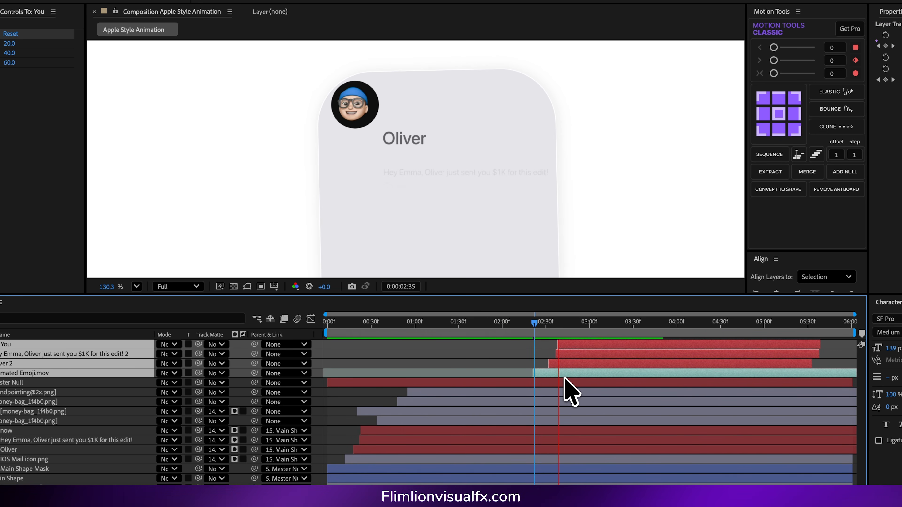
pyautogui.moveTo(581, 324); pyautogui.dragTo(556, 325)
pyautogui.click(438, 326)
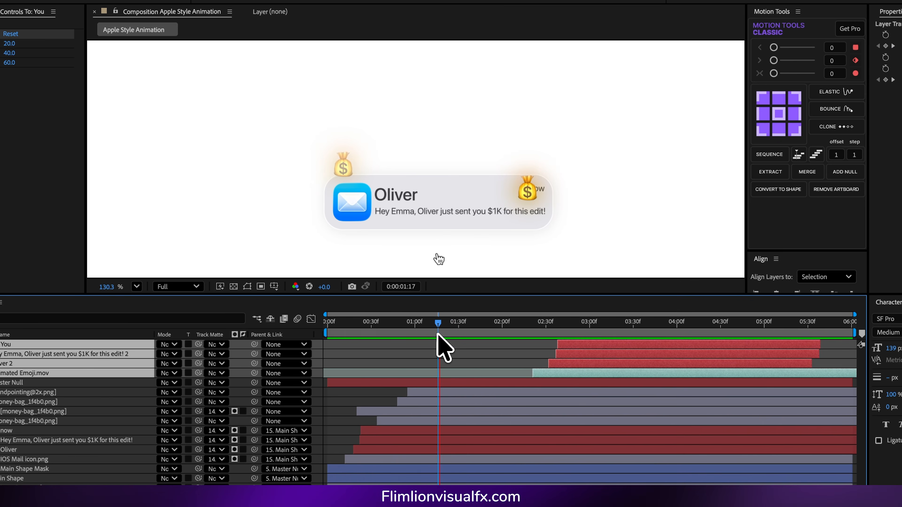
pyautogui.press('space')
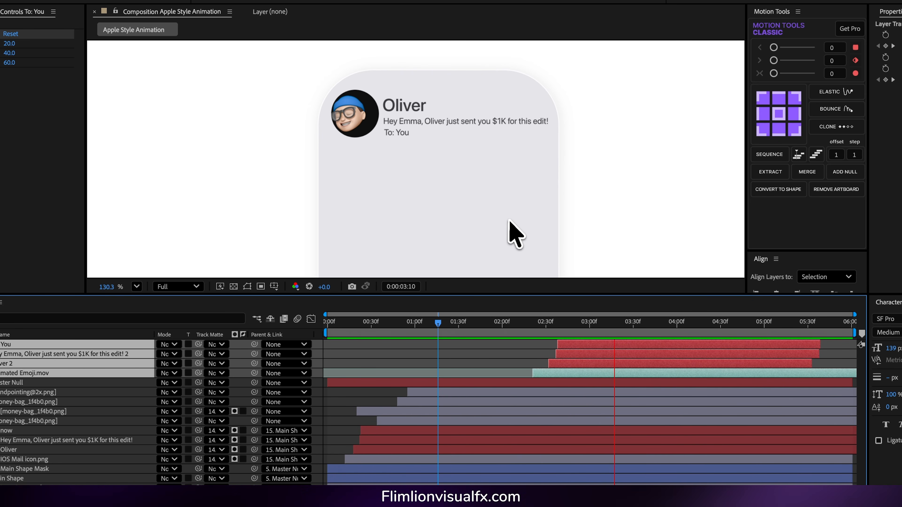
pyautogui.press('space')
# - Shift the avatar and three text layers earlier again, with the avatar starting at about 0:00:02:11, and preview the whole card
pyautogui.moveTo(533, 332)
pyautogui.mouseDown()
pyautogui.moveTo(493, 332)
pyautogui.moveTo(524, 331)
pyautogui.mouseUp()
pyautogui.press('space')
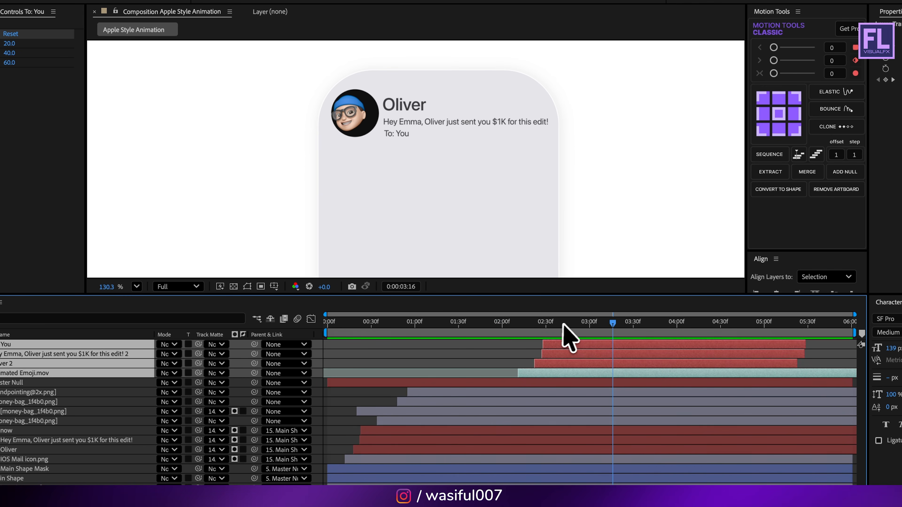
pyautogui.click(451, 332)
pyautogui.scroll(-3, 491, 157)
pyautogui.press('space')
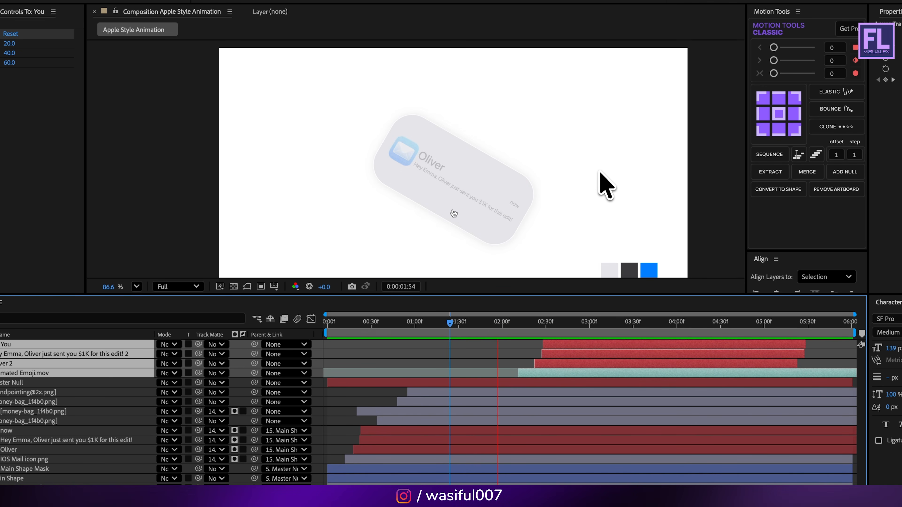
pyautogui.press('space')
pyautogui.scroll(3, 533, 131)
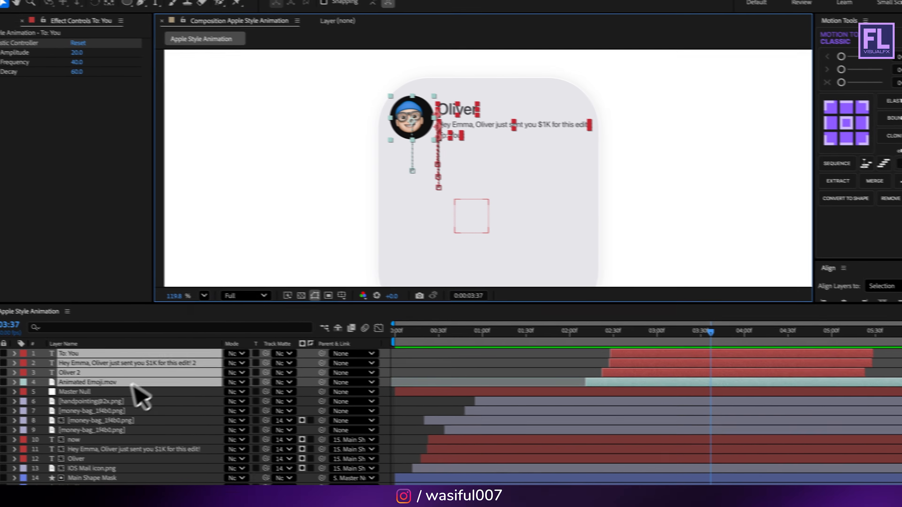
# - Add Message Box.png from the project as the top layer and scale it down proportionally to fit inside the card
pyautogui.click(124, 392)
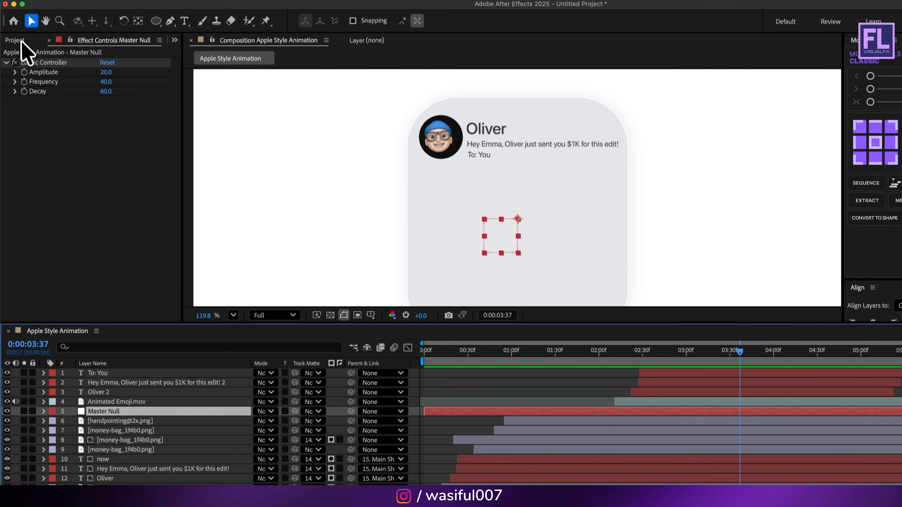
pyautogui.click(18, 42)
pyautogui.click(62, 268)
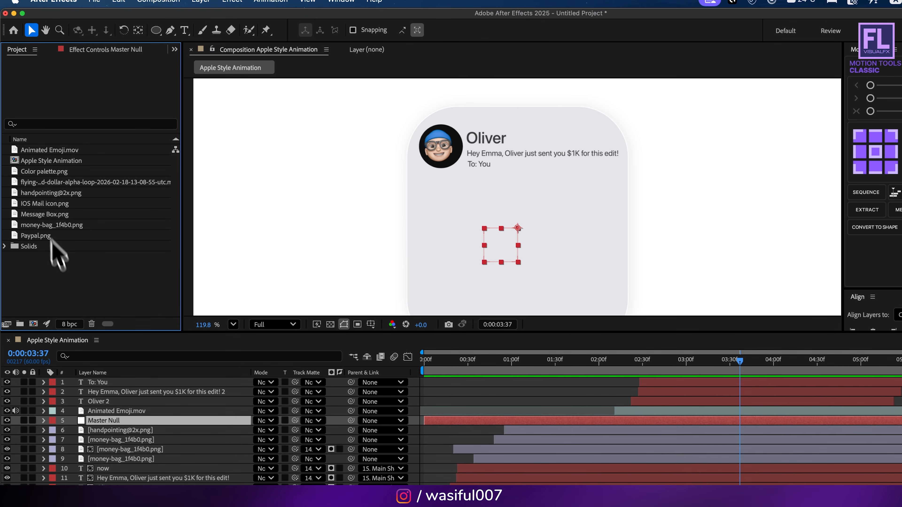
pyautogui.moveTo(51, 210); pyautogui.dragTo(546, 254)
pyautogui.scroll(-1, 433, 250)
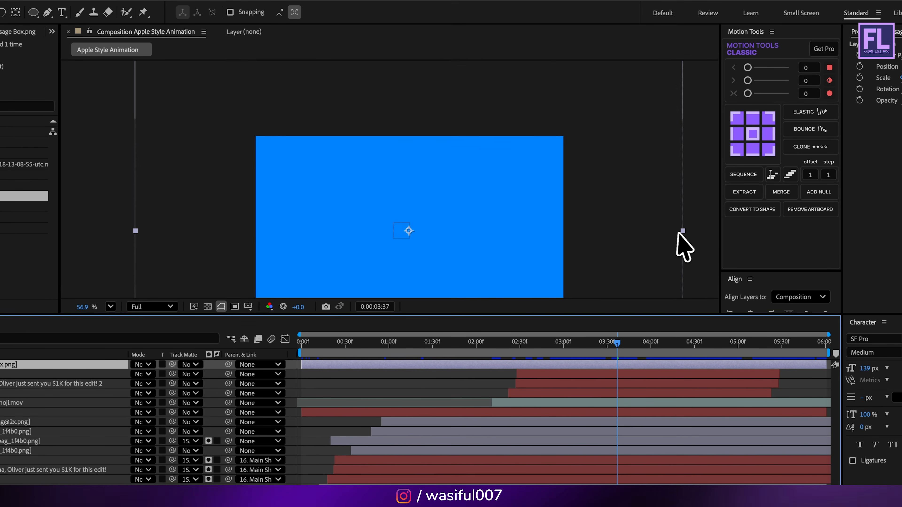
pyautogui.moveTo(679, 234); pyautogui.dragTo(433, 242)
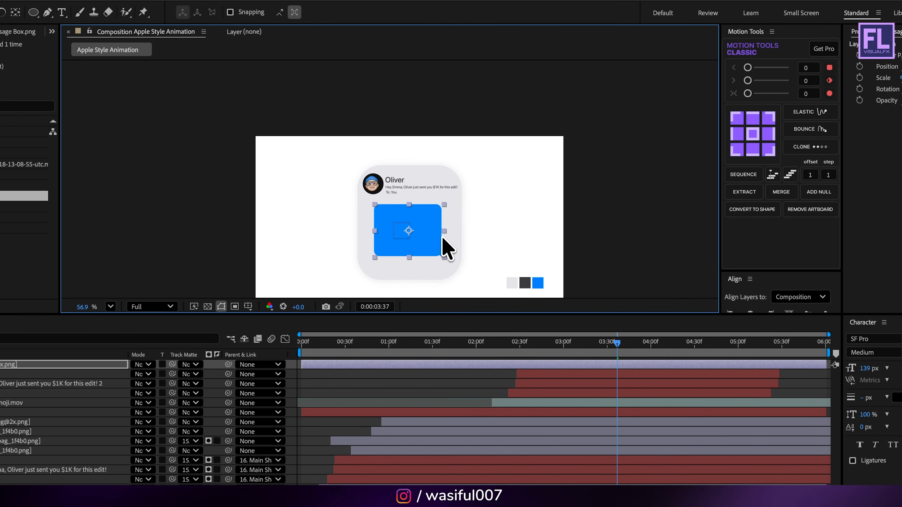
# - Enlarge the message box to 15.3% scale and move it down to a Y position of about 611
pyautogui.scroll(5, 444, 245)
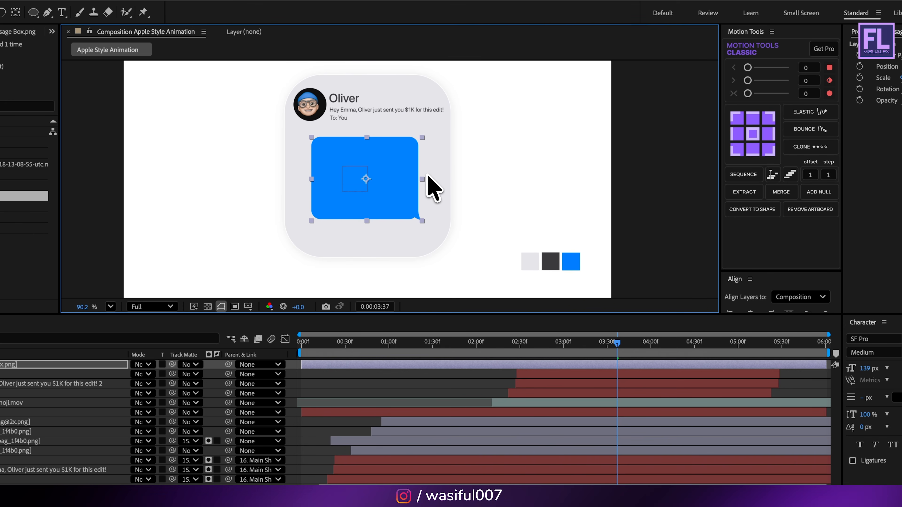
pyautogui.moveTo(422, 178); pyautogui.dragTo(433, 179)
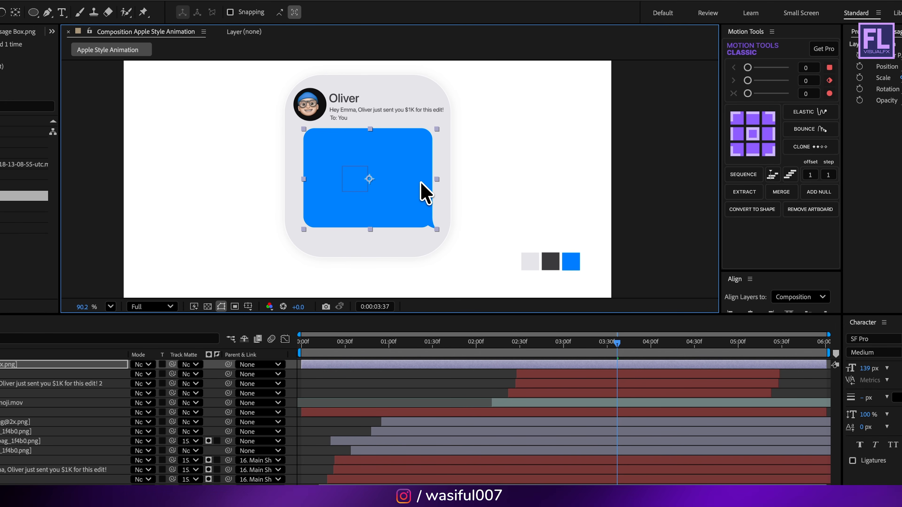
pyautogui.scroll(2, 412, 174)
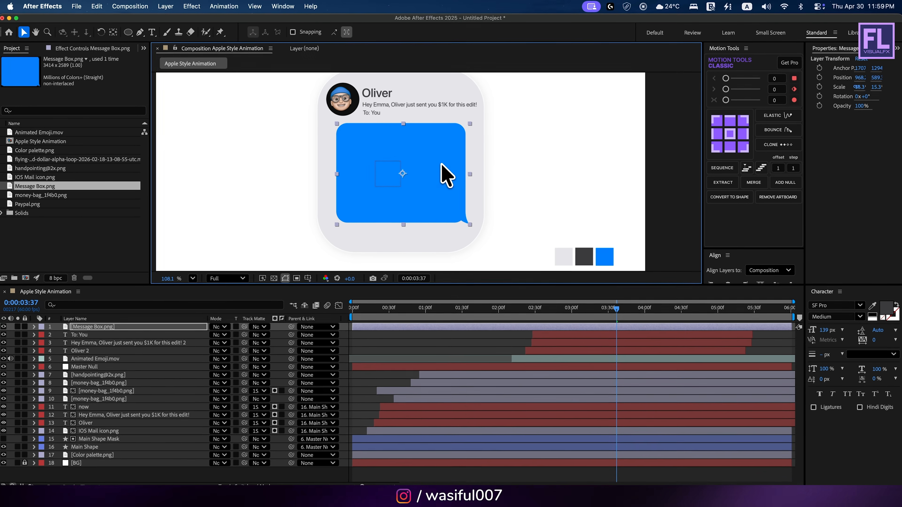
pyautogui.press('Down')
pyautogui.press('Down')
pyautogui.press('Down')
pyautogui.press('Down')
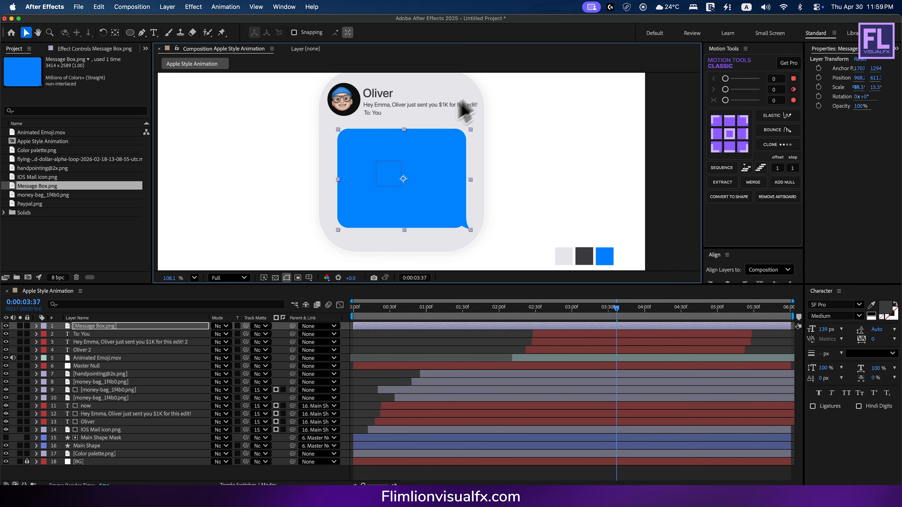
# - Apply a Fill effect to the message box and sample its color from the dark gray palette swatch
pyautogui.hotkey('ctrl', 'space')
pyautogui.write('f')
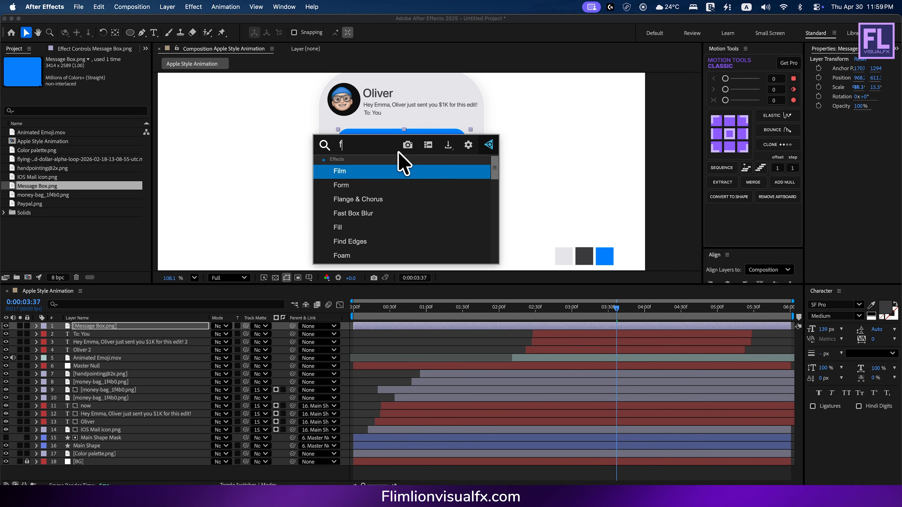
pyautogui.press('Down')
pyautogui.press('Return')
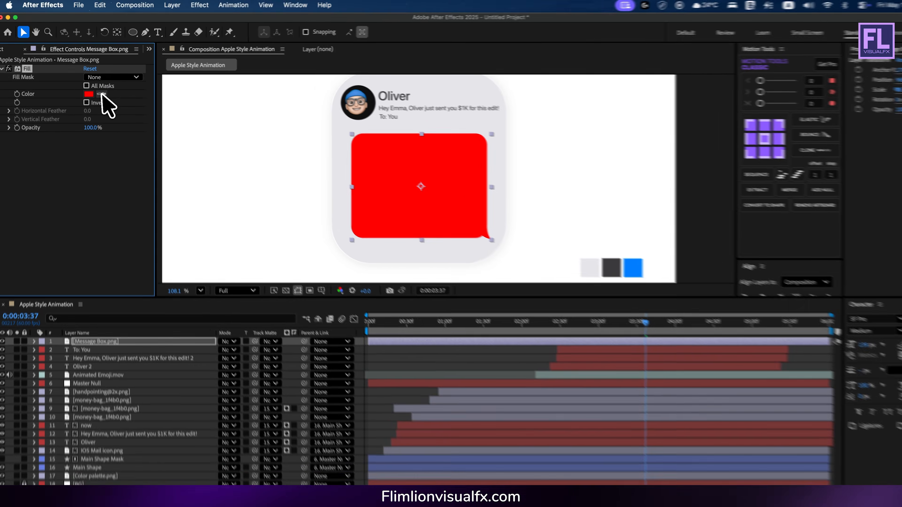
pyautogui.click(100, 91)
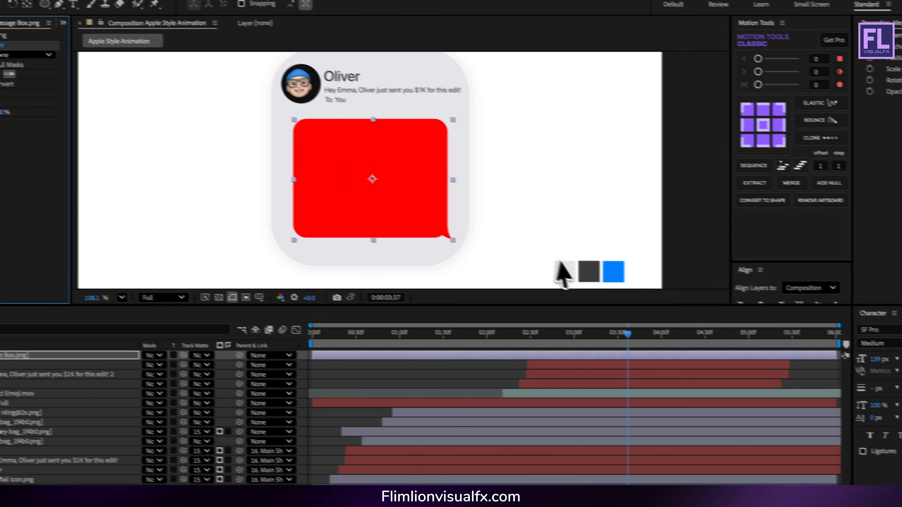
pyautogui.click(584, 256)
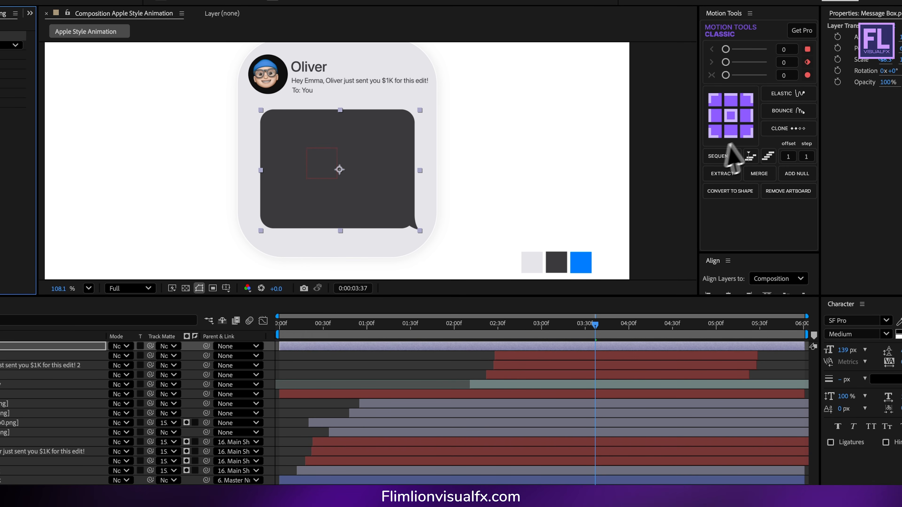
# - Set the message box's anchor point at its bottom-right tail corner and trim the layer's start to 0:00:02:28
pyautogui.press('v')
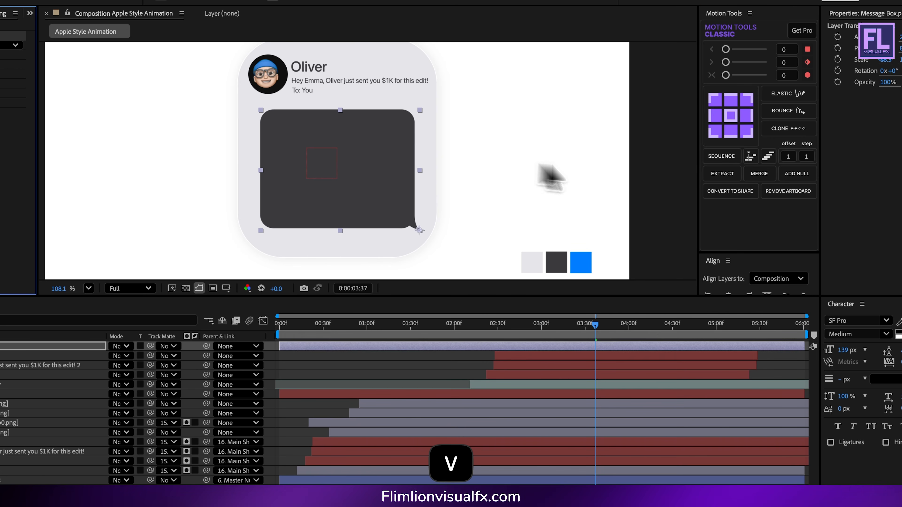
pyautogui.click(670, 187)
pyautogui.moveTo(597, 329); pyautogui.dragTo(557, 329)
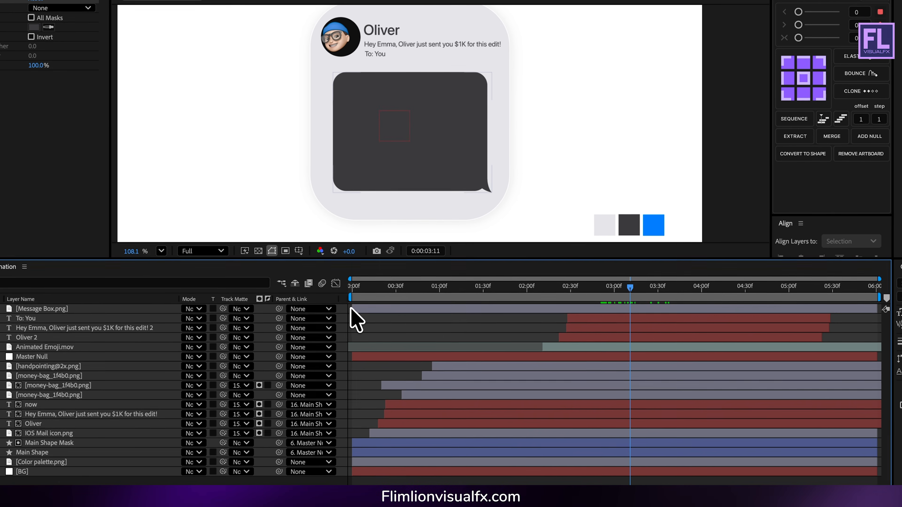
pyautogui.moveTo(350, 308); pyautogui.dragTo(575, 295)
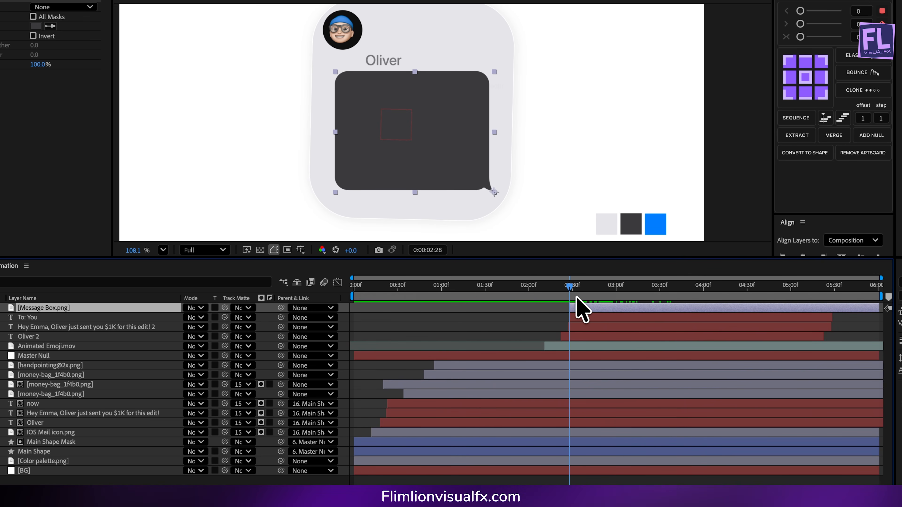
# - Keyframe the message box's Scale from 0% at 0:00:02:28 to 15.3% at about 0:00:02:55
pyautogui.press('s')
pyautogui.click(3, 318)
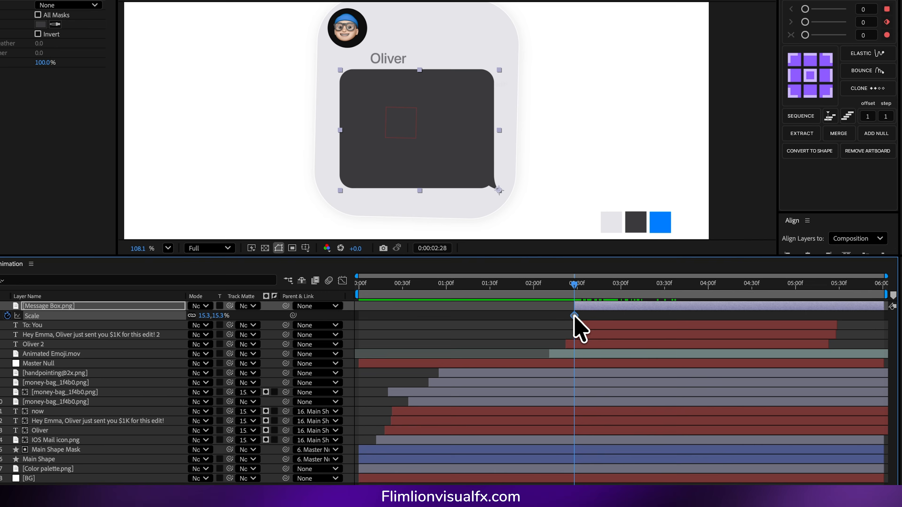
pyautogui.moveTo(631, 312); pyautogui.dragTo(671, 314)
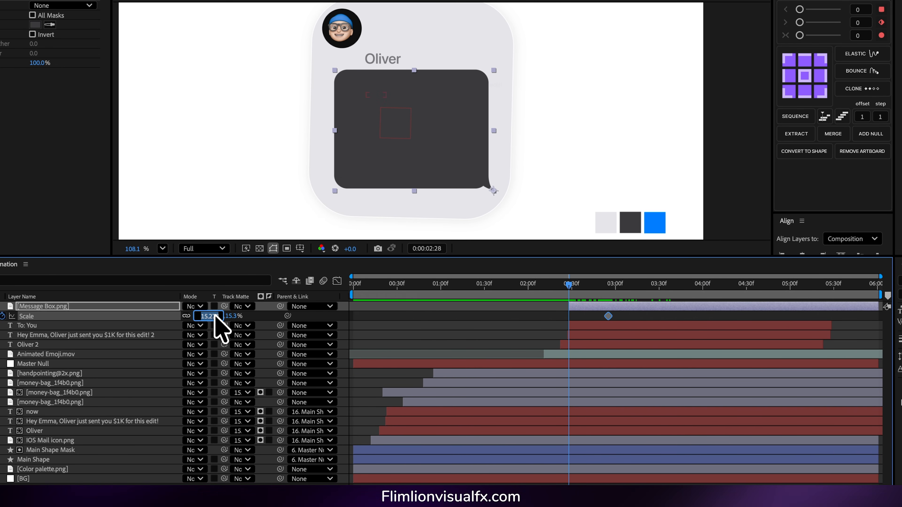
pyautogui.click(215, 316)
pyautogui.write('0')
pyautogui.press('Return')
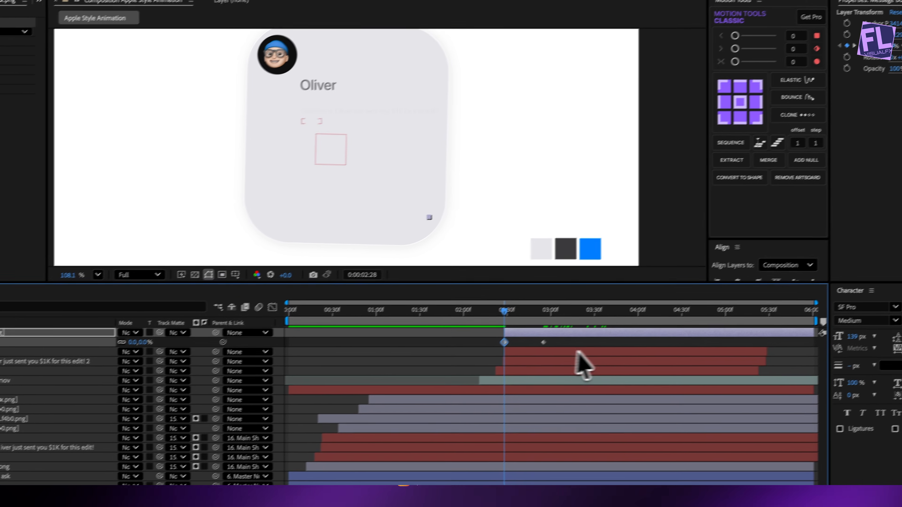
# - Apply Easy Ease to the message box's first Scale keyframe and Elastic to its Scale animation, and preview the pop-in
pyautogui.moveTo(618, 317); pyautogui.dragTo(585, 313)
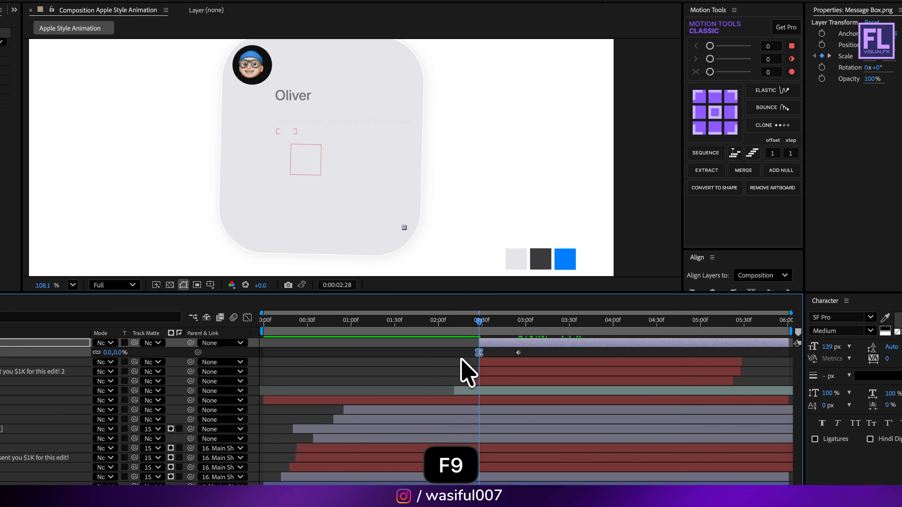
pyautogui.click(773, 90)
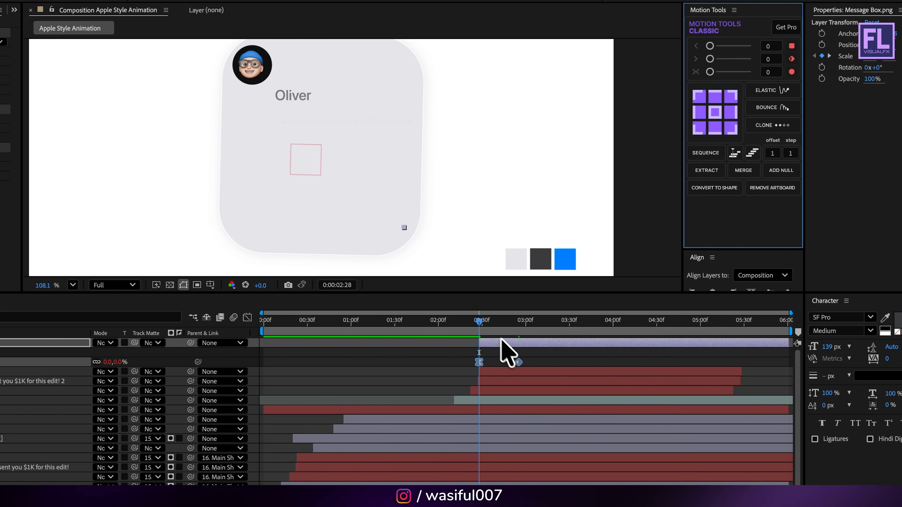
pyautogui.click(458, 322)
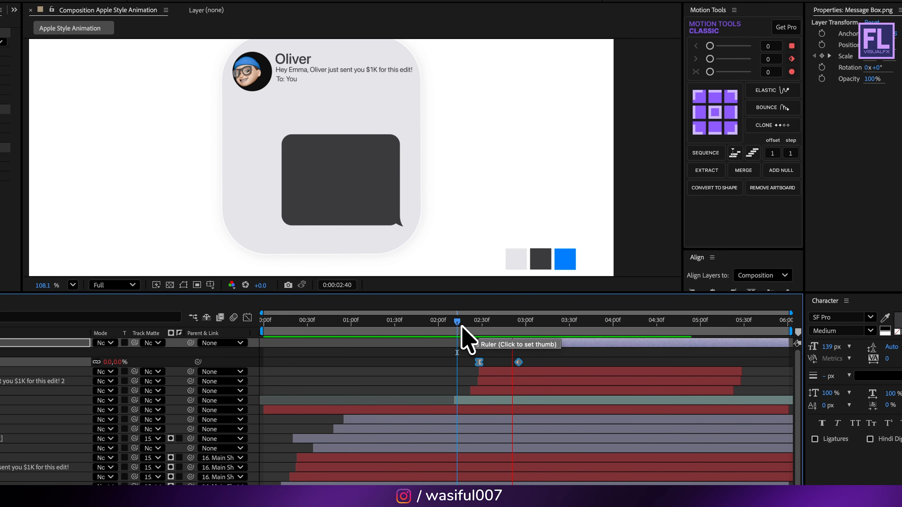
pyautogui.press('space')
# - Move the message box's ending Scale keyframe earlier to about 0:00:02:45, preview it, and inspect the bounce at 0:00:02:50
pyautogui.click(531, 358)
pyautogui.click(520, 361)
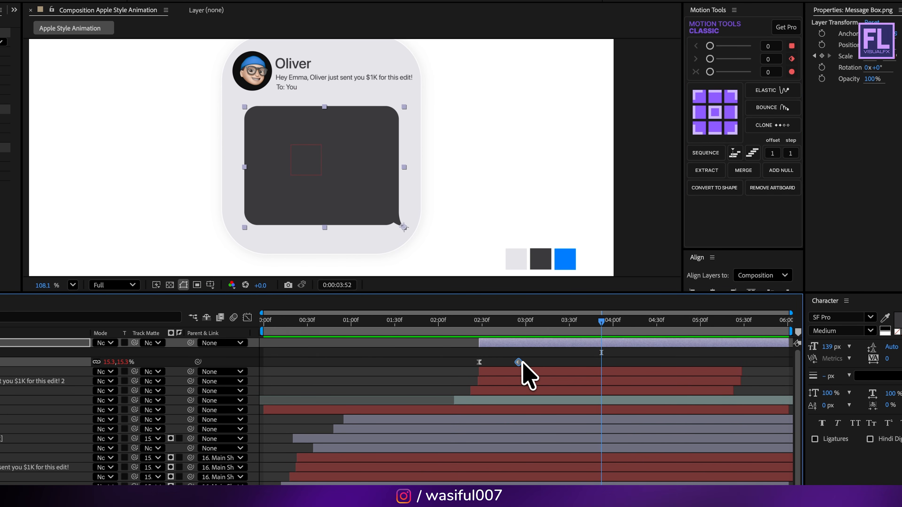
pyautogui.moveTo(522, 362); pyautogui.dragTo(509, 364)
pyautogui.moveTo(499, 325); pyautogui.dragTo(404, 323)
pyautogui.press('space')
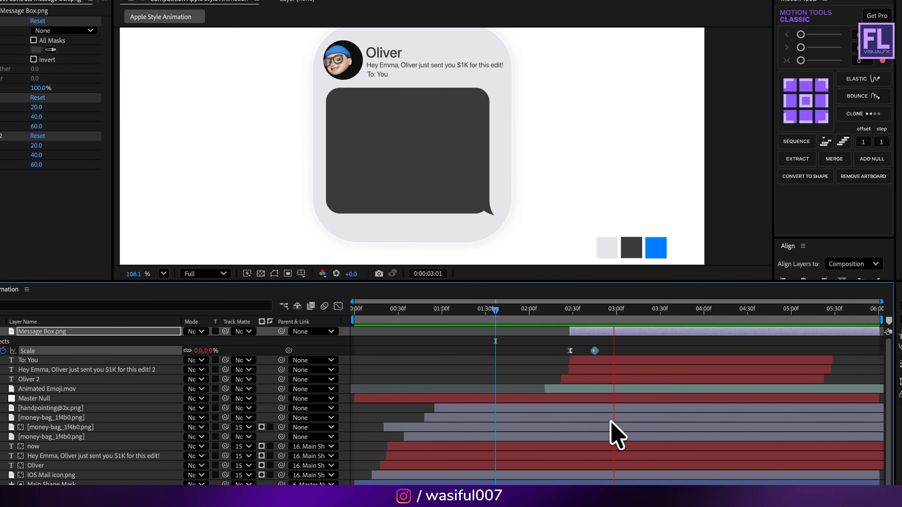
pyautogui.click(569, 316)
pyautogui.moveTo(596, 313); pyautogui.dragTo(605, 314)
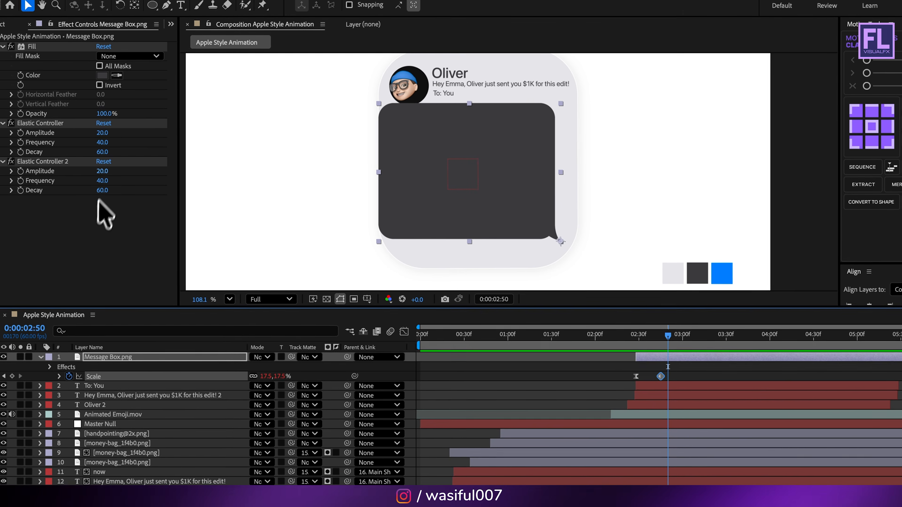
# - Set the message box's second Elastic Controller Amplitude to 10 and preview the pop-in
pyautogui.moveTo(41, 145); pyautogui.dragTo(31, 147)
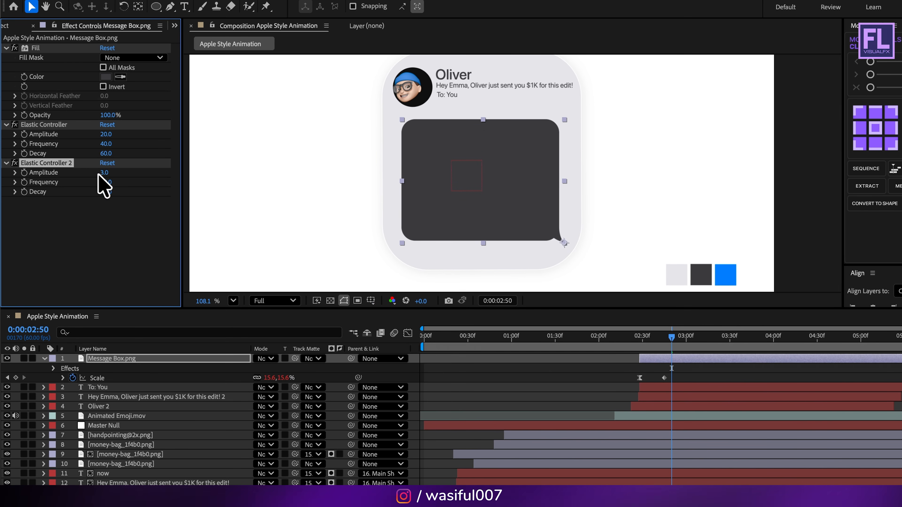
pyautogui.write('1')
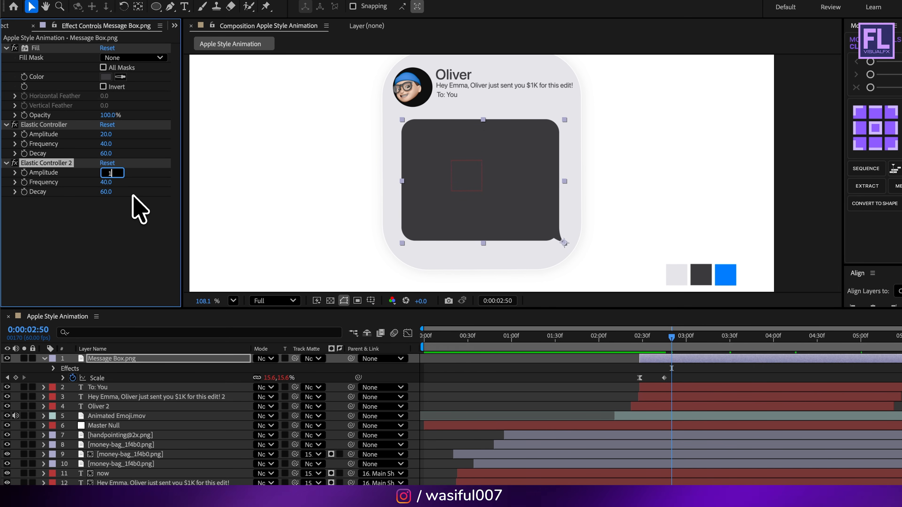
pyautogui.write('0')
pyautogui.press('Return')
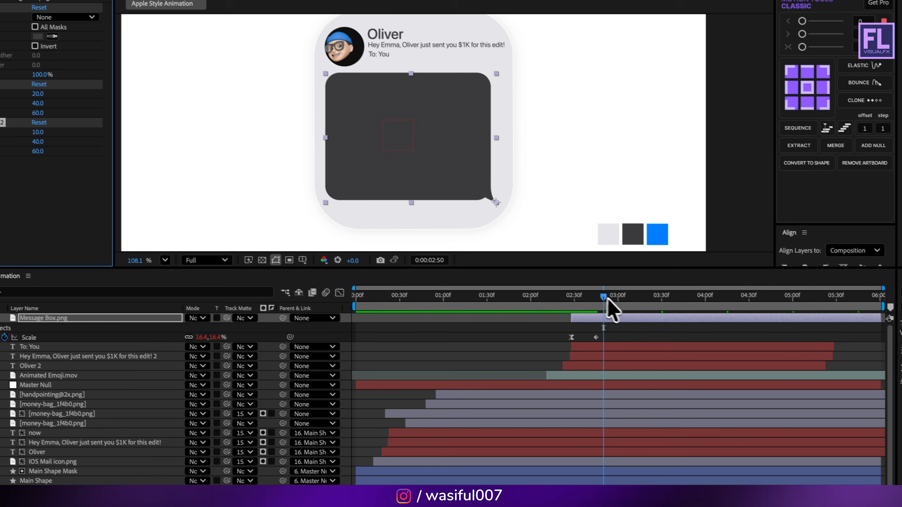
pyautogui.moveTo(675, 343); pyautogui.dragTo(614, 345)
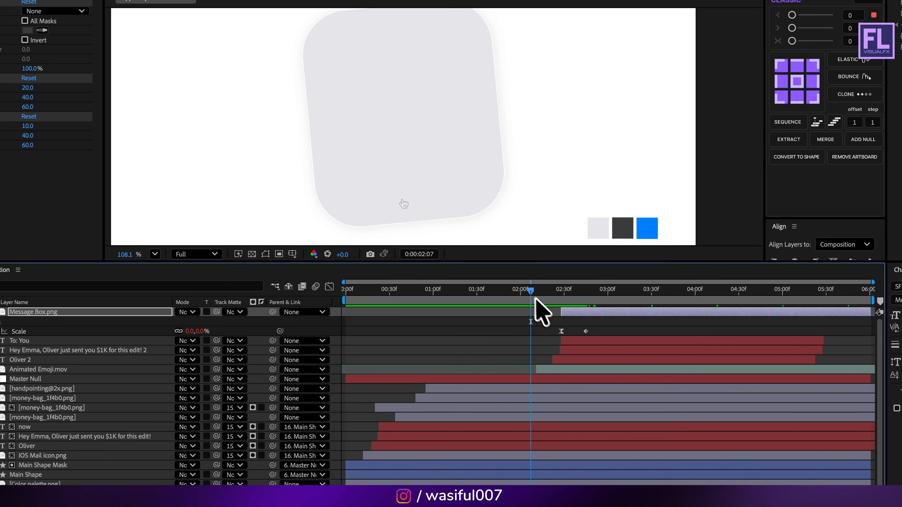
pyautogui.press('space')
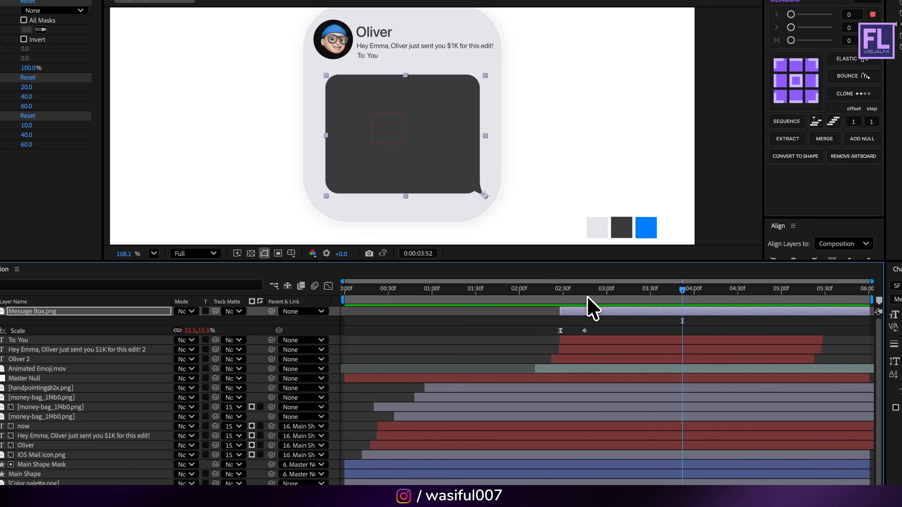
pyautogui.moveTo(587, 298); pyautogui.dragTo(526, 296)
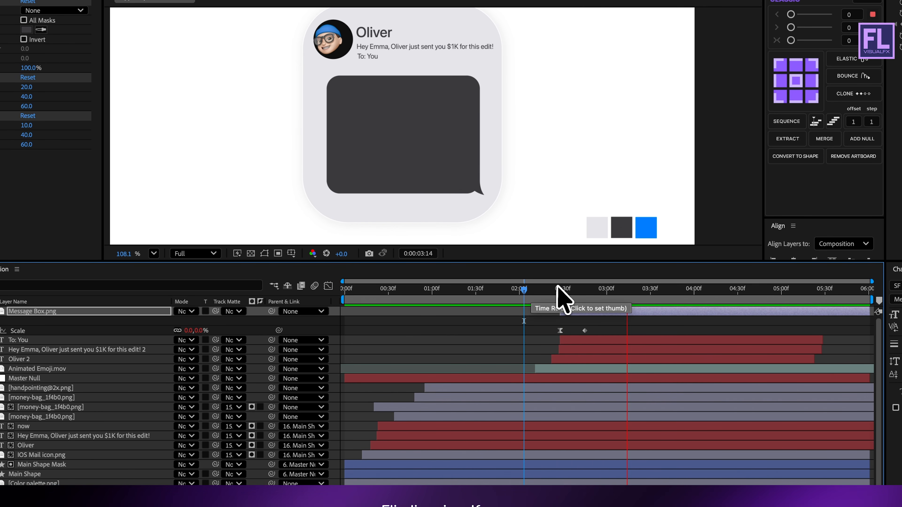
pyautogui.moveTo(557, 295); pyautogui.dragTo(642, 321)
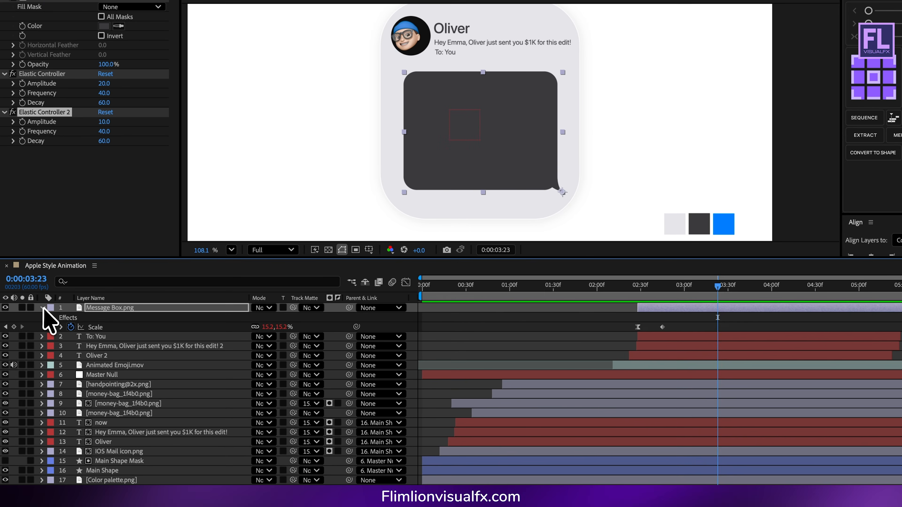
# - Duplicate the message box layer and rename the copy "Message Box. Mask"
pyautogui.click(42, 309)
pyautogui.click(45, 311)
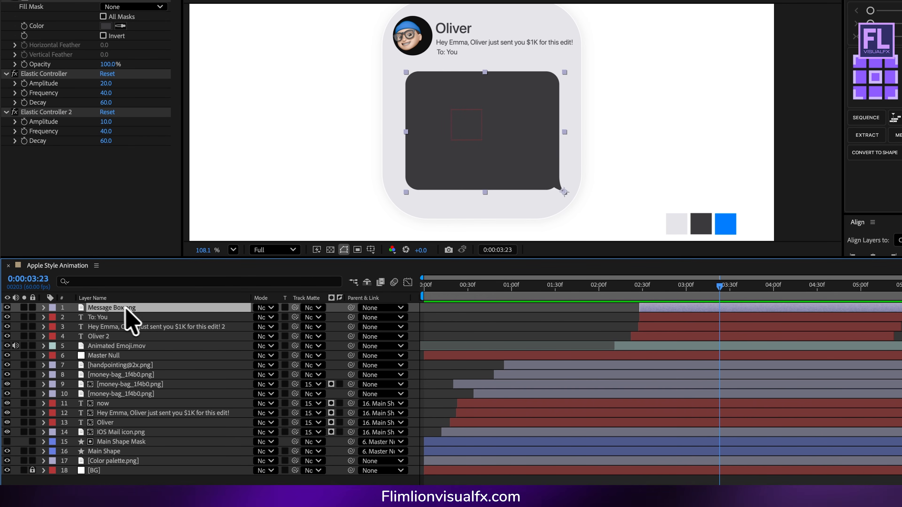
pyautogui.press('super+d')
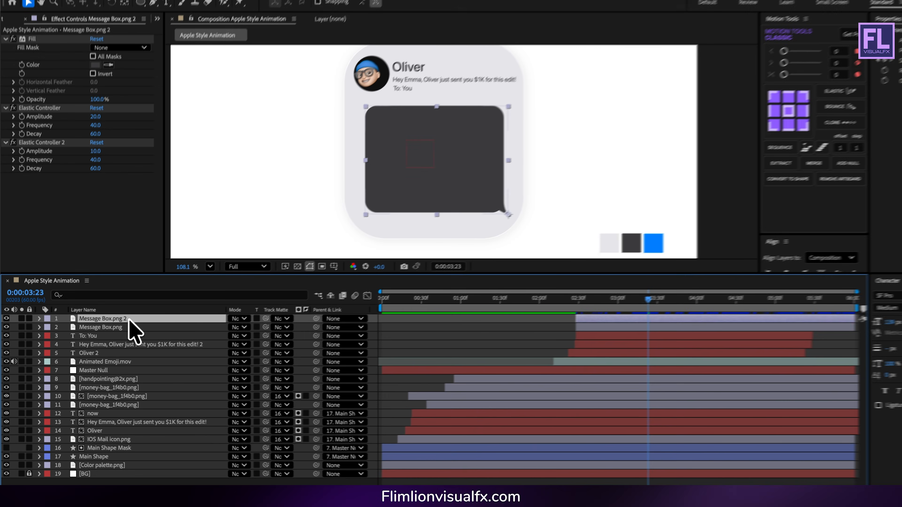
pyautogui.press('Return')
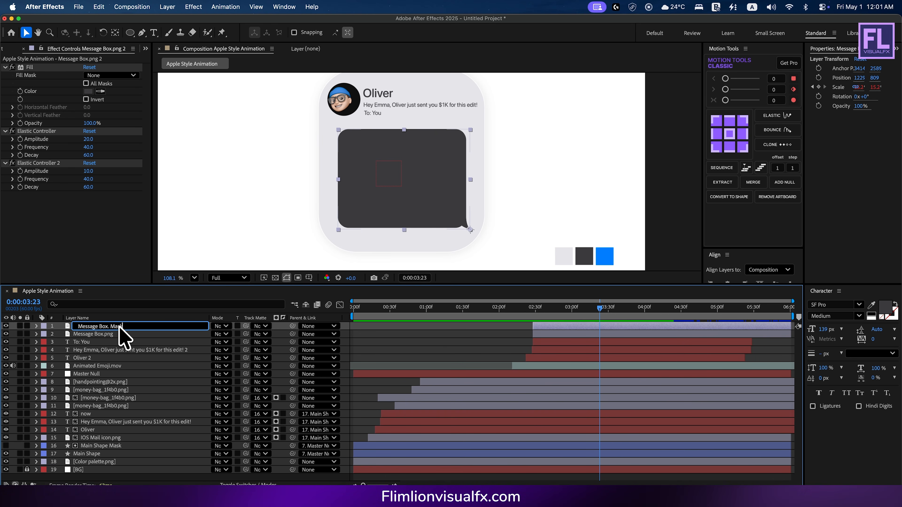
pyautogui.write('Mas')
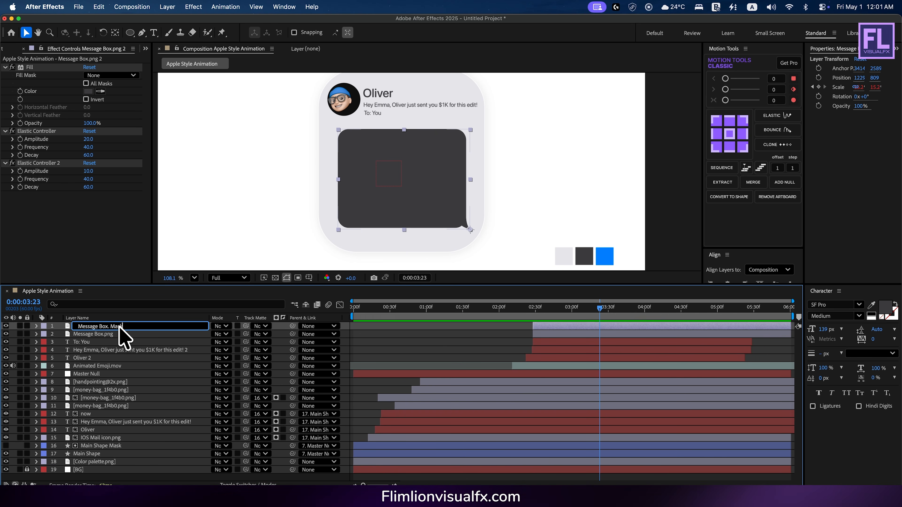
pyautogui.write('k')
pyautogui.press('Return')
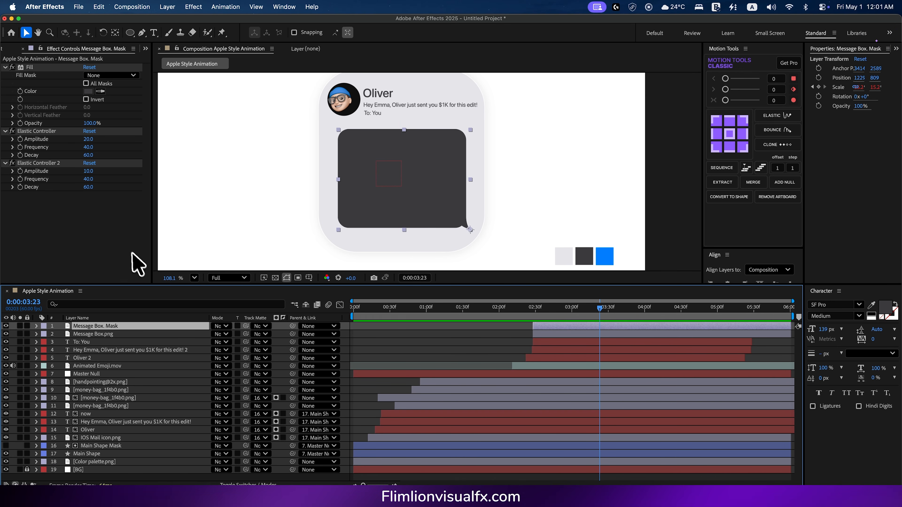
# - Add Paypal.png to the composition above the message box layers, scale it to about 44.3%, and place it in the bubble's upper-left area
pyautogui.press('super+t')
pyautogui.click(4, 49)
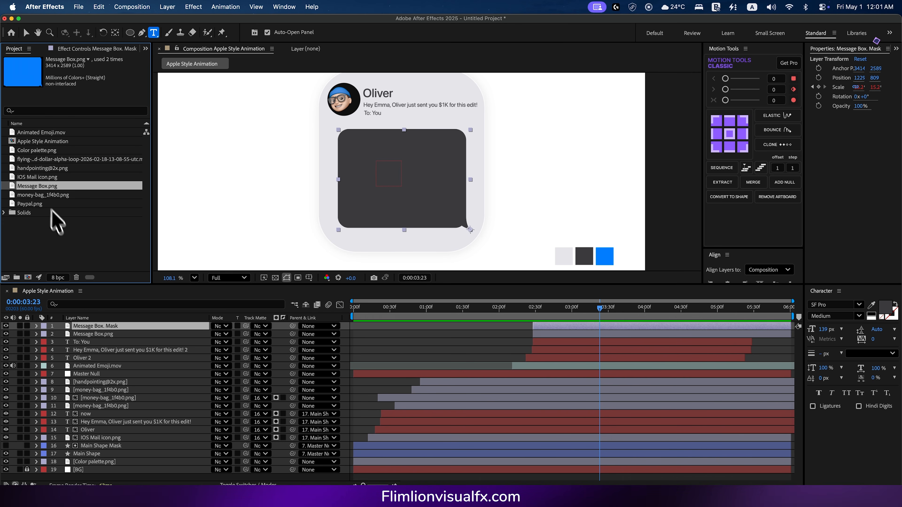
pyautogui.moveTo(30, 204); pyautogui.dragTo(362, 177)
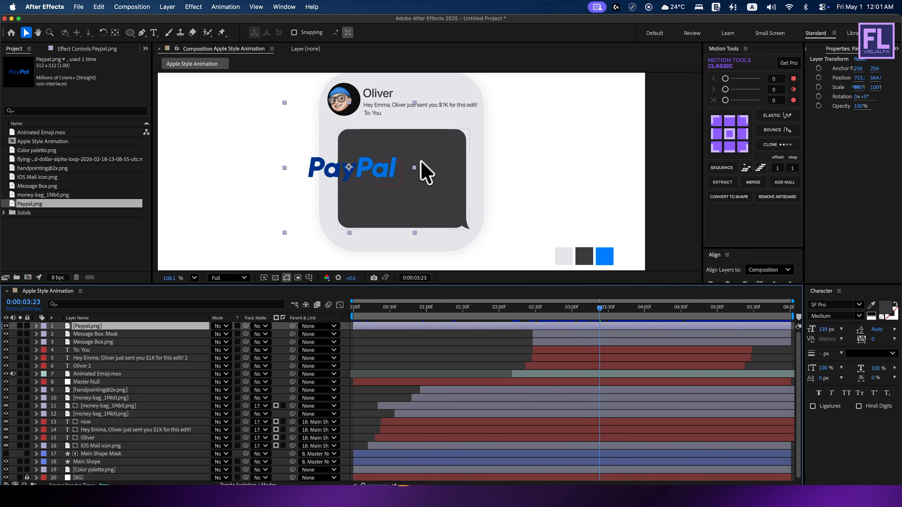
pyautogui.press('v')
pyautogui.moveTo(414, 168); pyautogui.dragTo(378, 168)
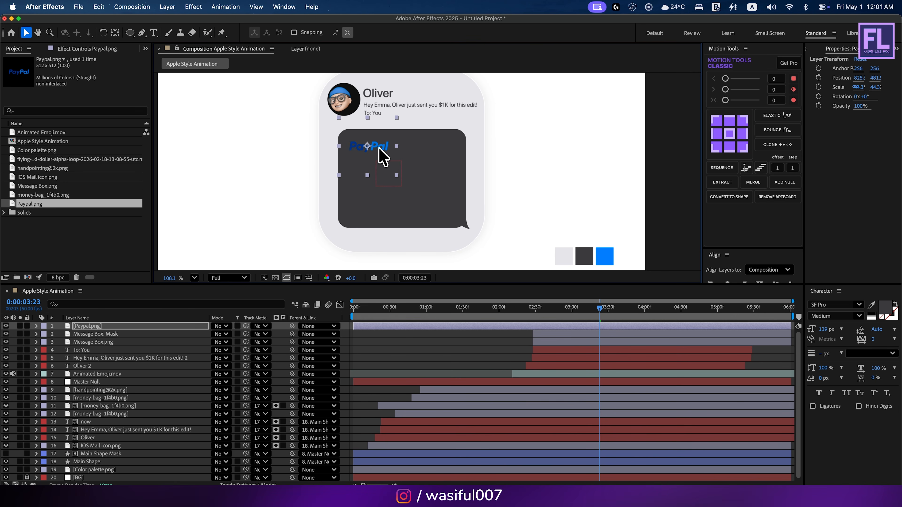
# - Apply a Fill effect to the PayPal logo with the palette's light grey, and nudge the logo slightly upward in the bubble
pyautogui.hotkey('ctrl', 'space')
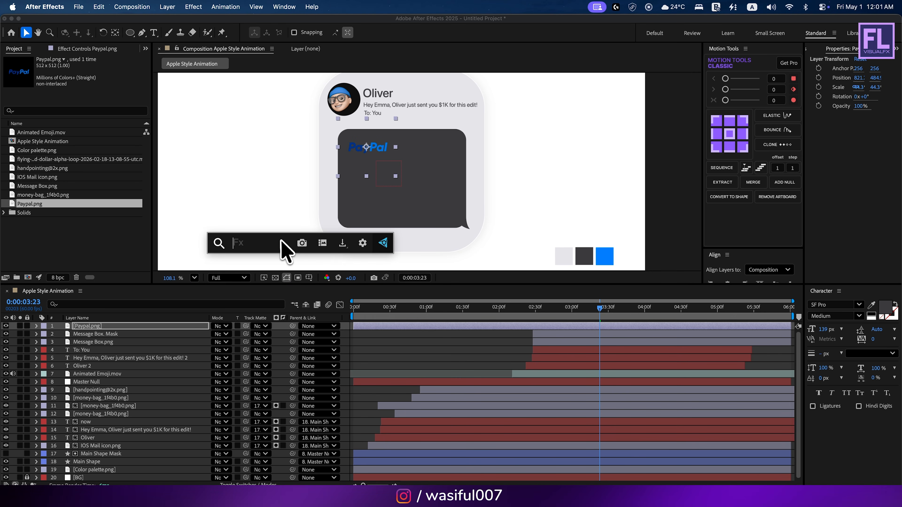
pyautogui.write('fil')
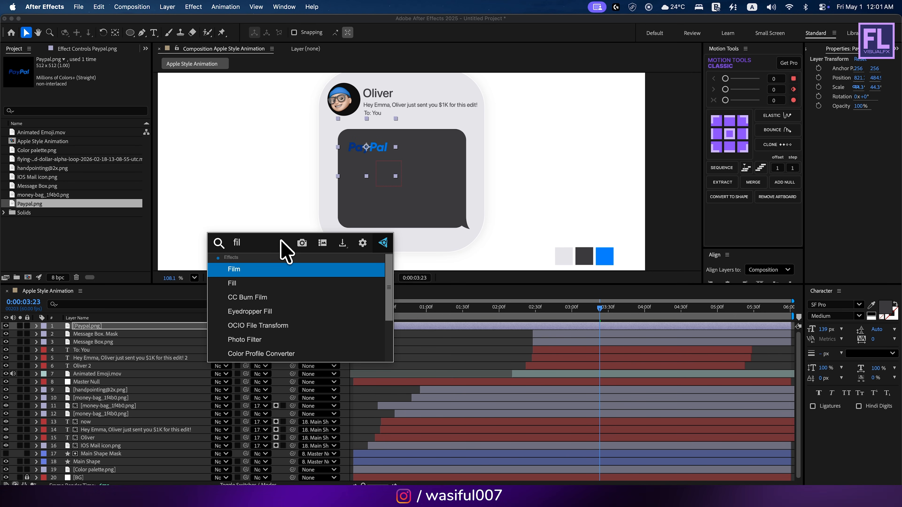
pyautogui.press('Down')
pyautogui.press('Return')
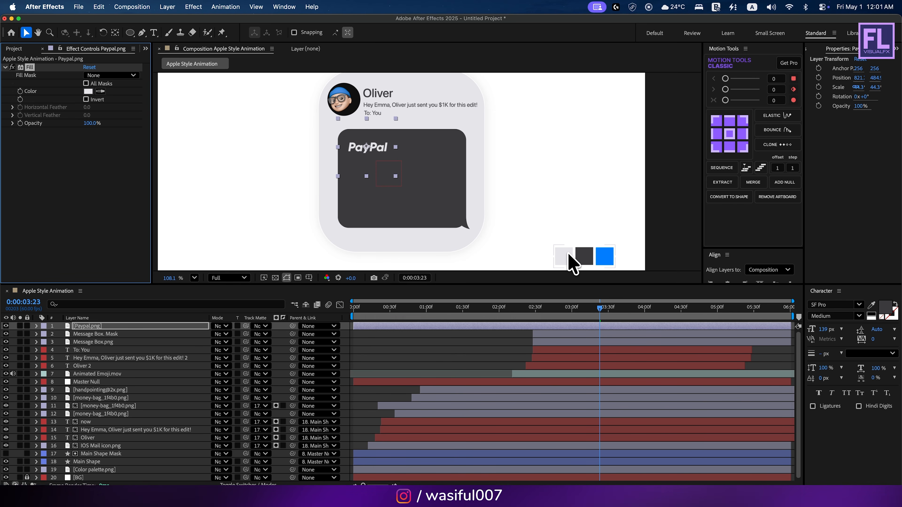
pyautogui.press('v')
pyautogui.click(661, 213)
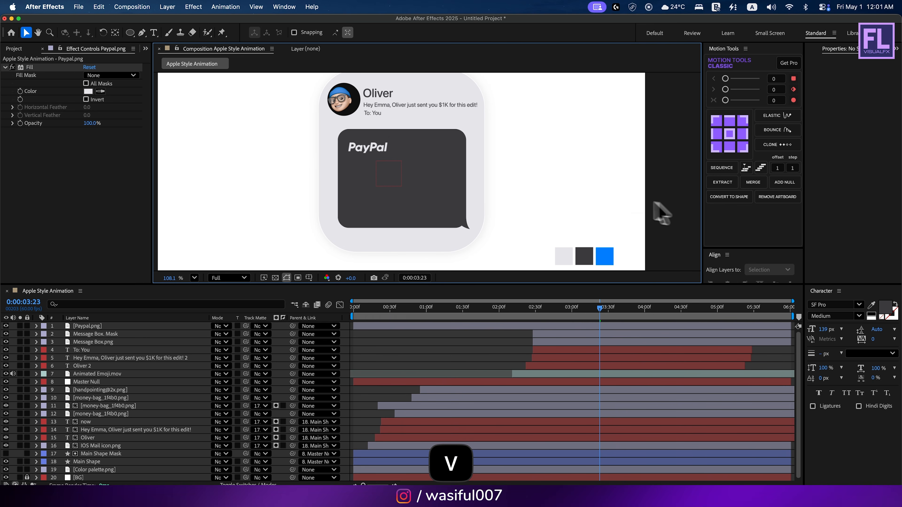
pyautogui.click(368, 156)
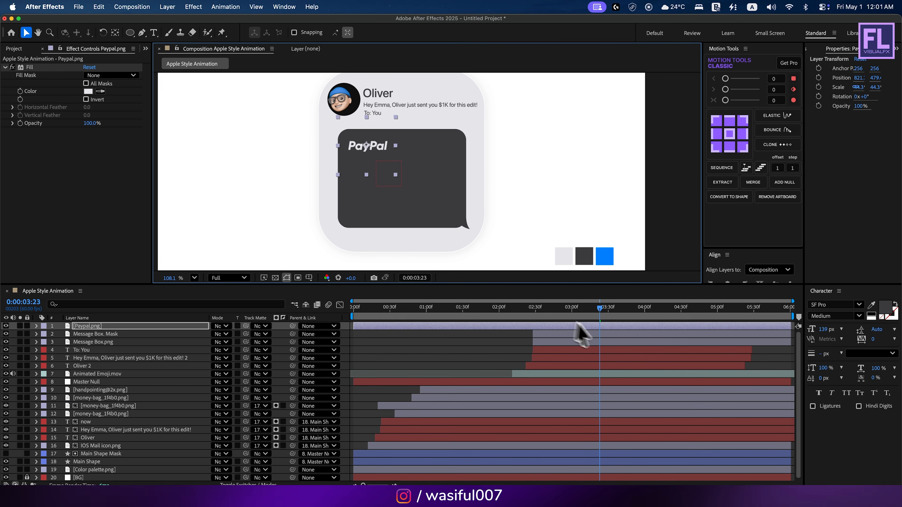
# - Trim the PayPal layer's start to the message box's start and keyframe its Position rising from 821.7, 655.2 at 0:00:02:34 to 821.7, 479.4 at 0:00:03:00
pyautogui.moveTo(366, 327); pyautogui.dragTo(484, 328)
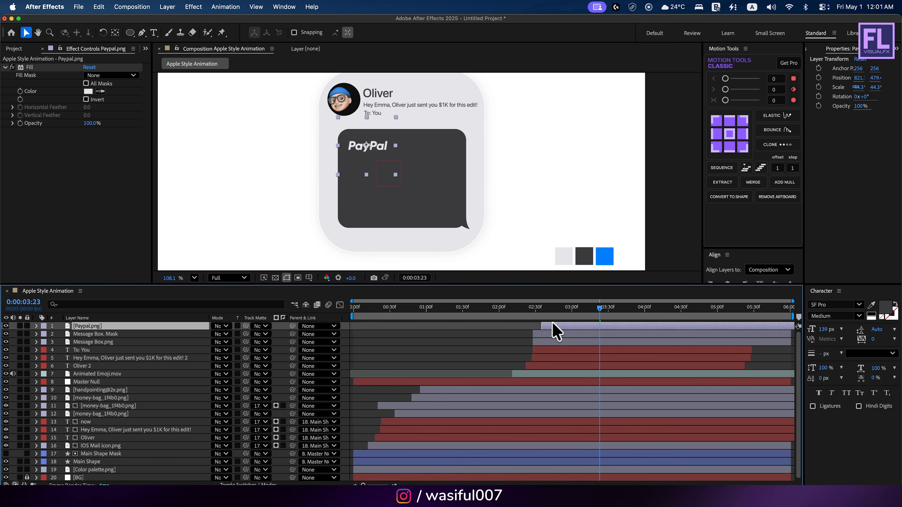
pyautogui.moveTo(538, 309)
pyautogui.mouseDown()
pyautogui.moveTo(580, 317)
pyautogui.moveTo(533, 312)
pyautogui.moveTo(543, 316)
pyautogui.mouseUp()
pyautogui.press('p')
pyautogui.click(60, 334)
pyautogui.moveTo(363, 149); pyautogui.dragTo(369, 194)
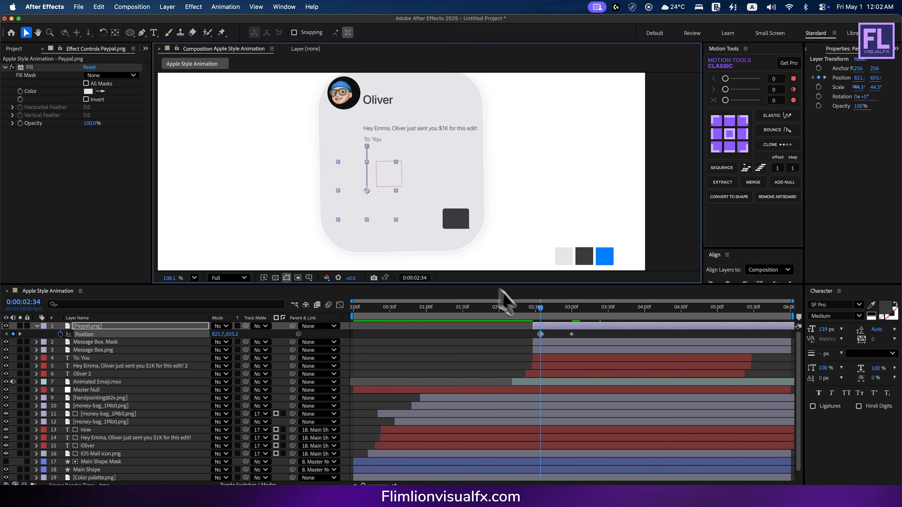
# - Apply Easy Ease to the PayPal logo's first Position keyframe and Elastic to its Position animation, and preview the motion
pyautogui.moveTo(540, 315); pyautogui.dragTo(574, 329)
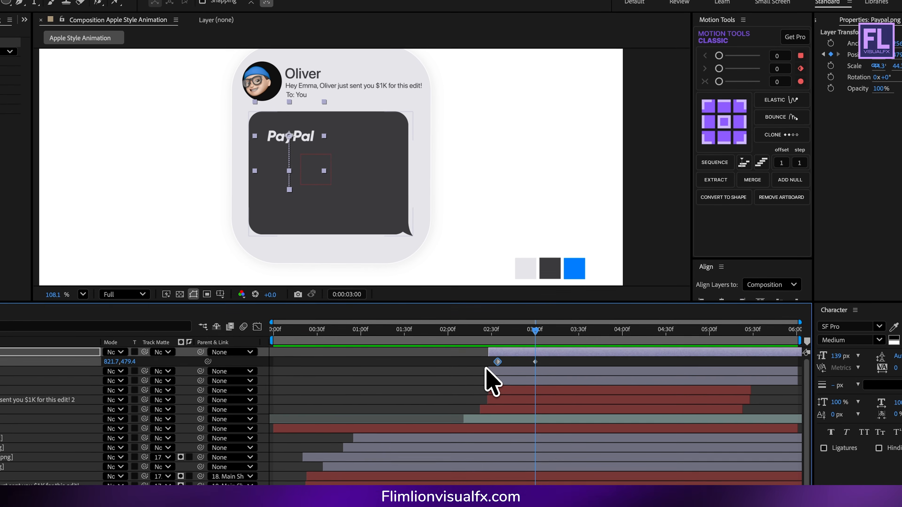
pyautogui.press('F9')
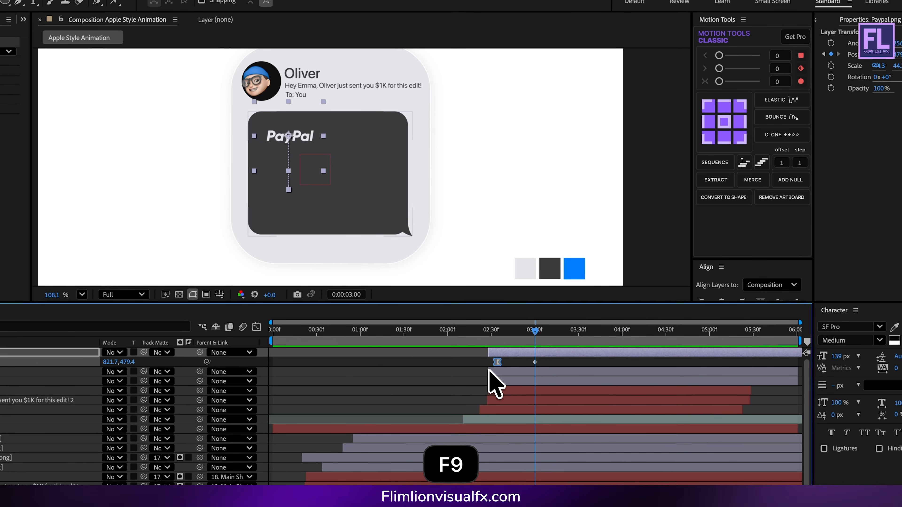
pyautogui.moveTo(594, 358); pyautogui.dragTo(522, 387)
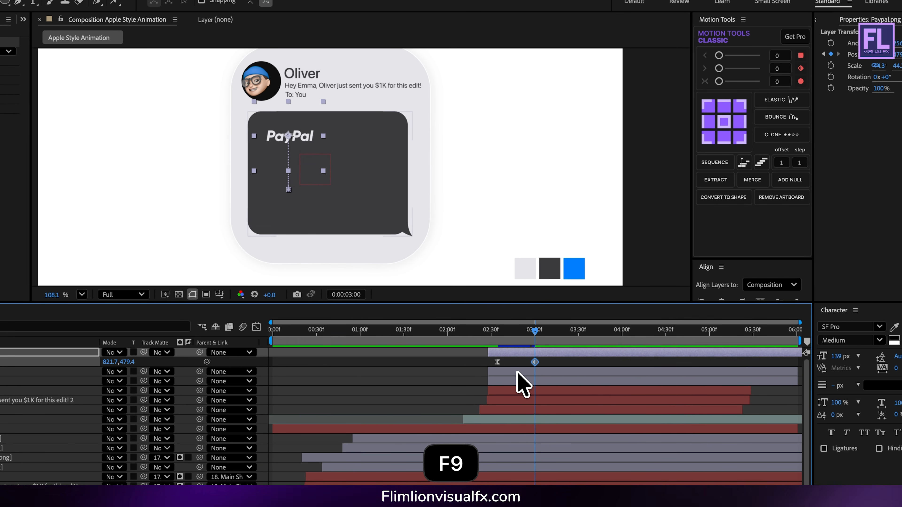
pyautogui.click(784, 102)
pyautogui.click(481, 341)
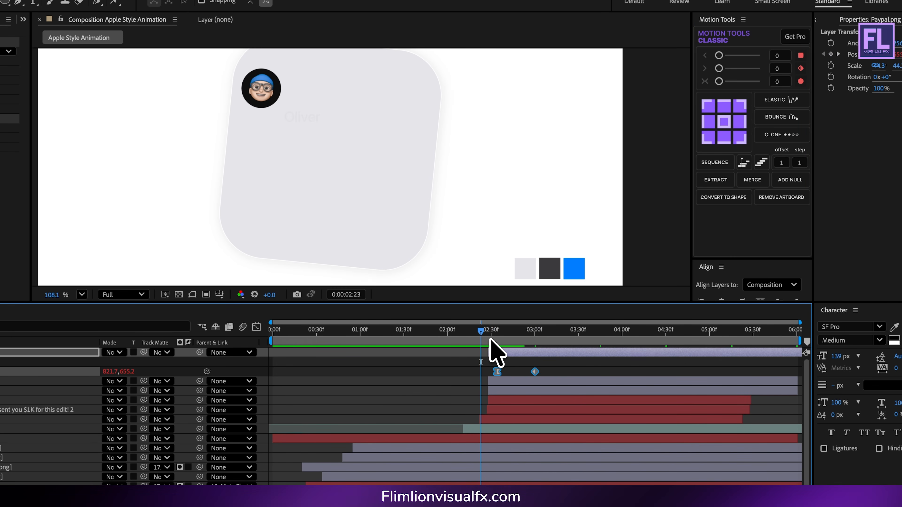
pyautogui.press('space')
# - Trim the PayPal layer's start to 0:00:02:34 and keyframe its Opacity from 0% there to 100% at 0:00:02:50
pyautogui.click(497, 339)
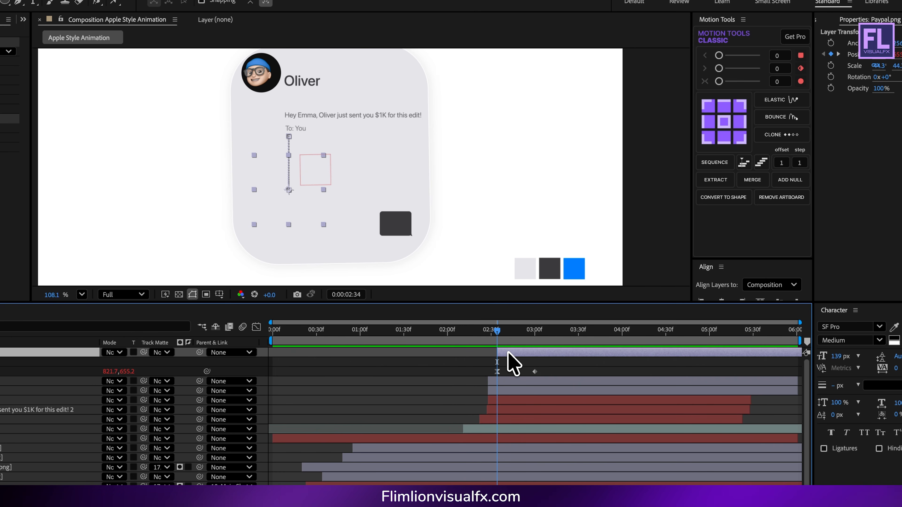
pyautogui.hotkey('shift', 't')
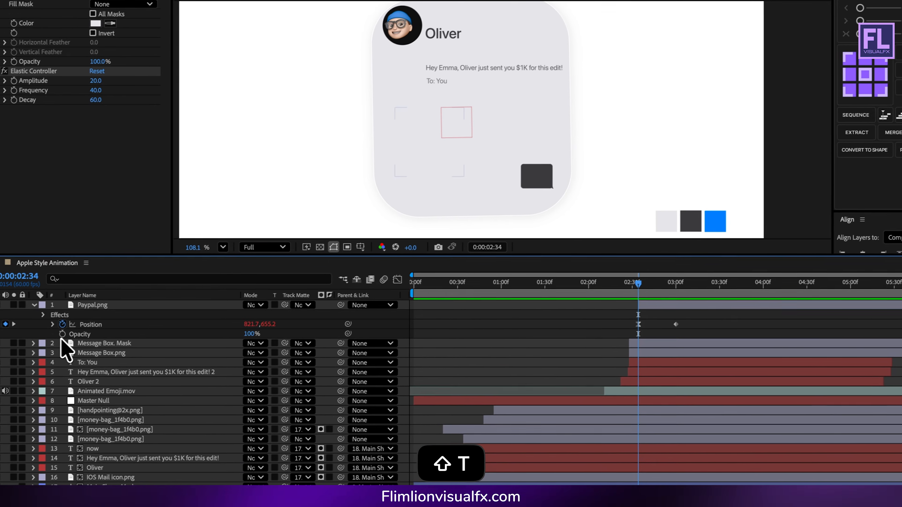
pyautogui.click(69, 332)
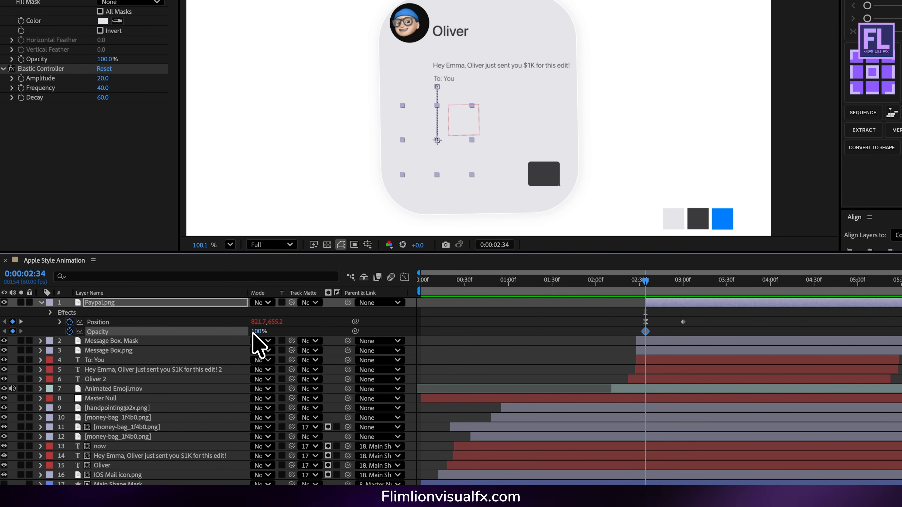
pyautogui.moveTo(252, 333); pyautogui.dragTo(142, 337)
pyautogui.moveTo(645, 283); pyautogui.dragTo(670, 282)
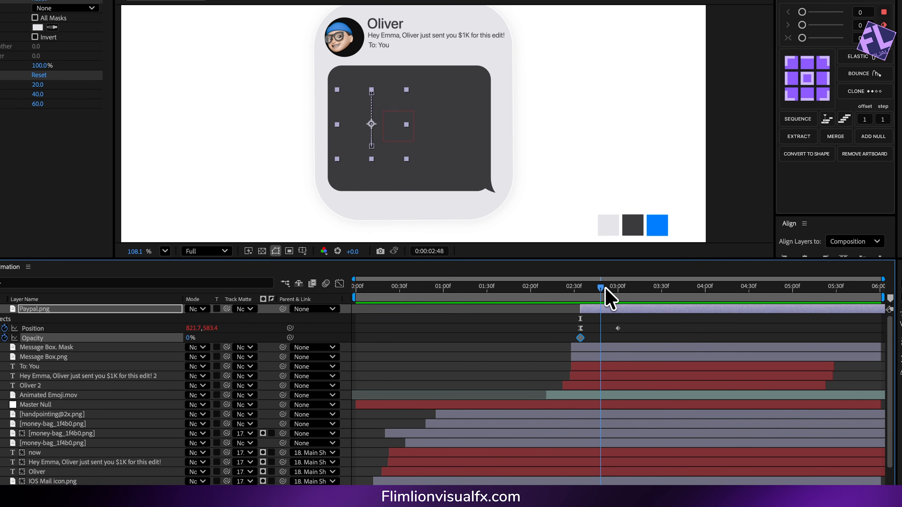
pyautogui.moveTo(605, 289); pyautogui.dragTo(608, 288)
pyautogui.moveTo(190, 337); pyautogui.dragTo(493, 336)
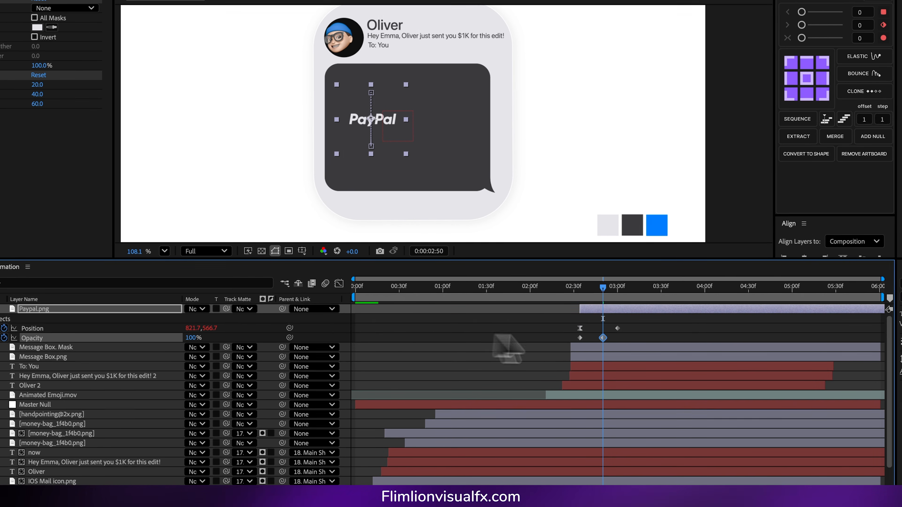
# - Apply Easy Ease to both PayPal Opacity keyframes, preview the logo's entrance, and collapse the layer's properties
pyautogui.press('F9')
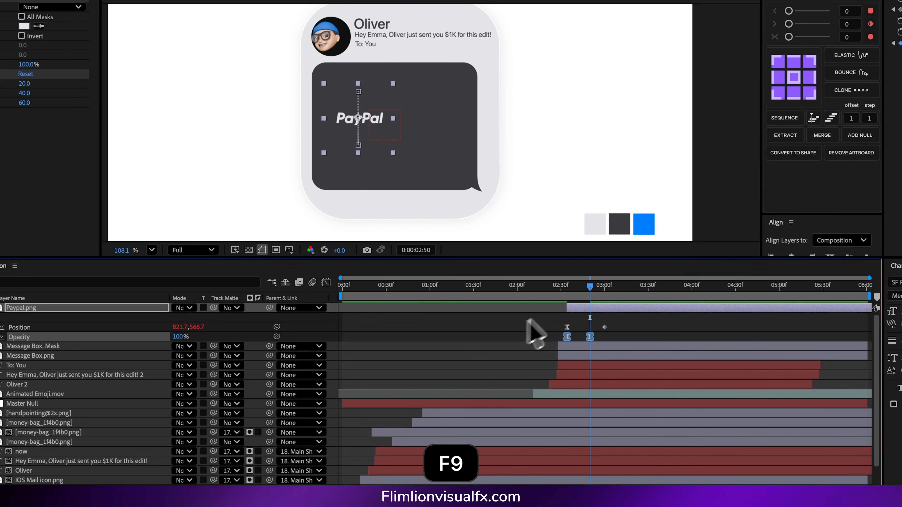
pyautogui.click(566, 297)
pyautogui.press('space')
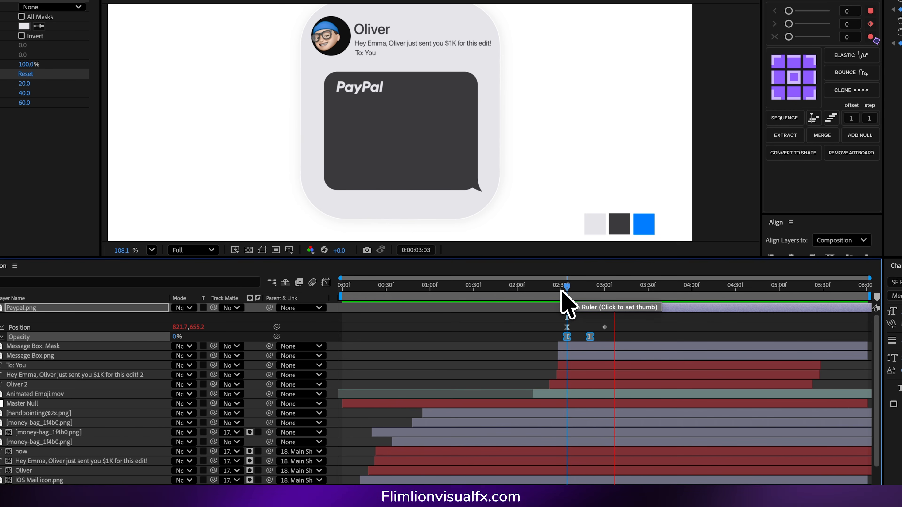
pyautogui.moveTo(572, 289); pyautogui.dragTo(656, 299)
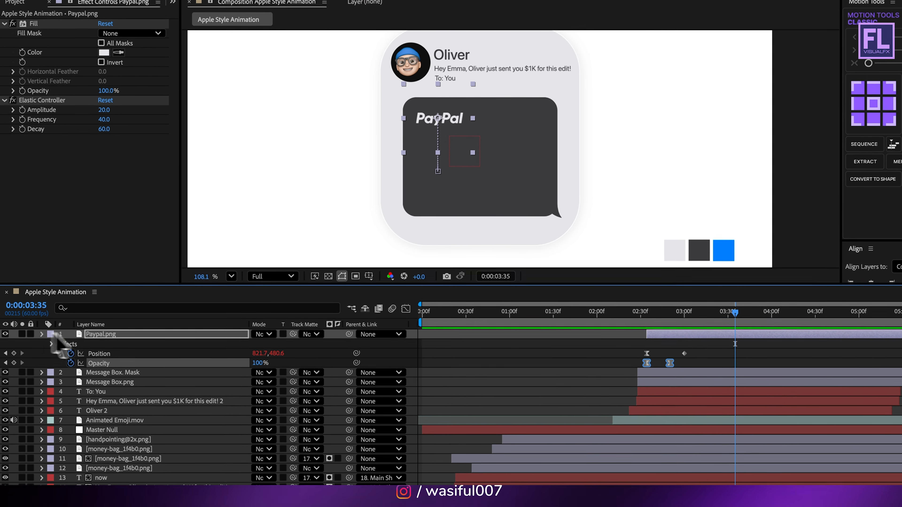
pyautogui.click(43, 335)
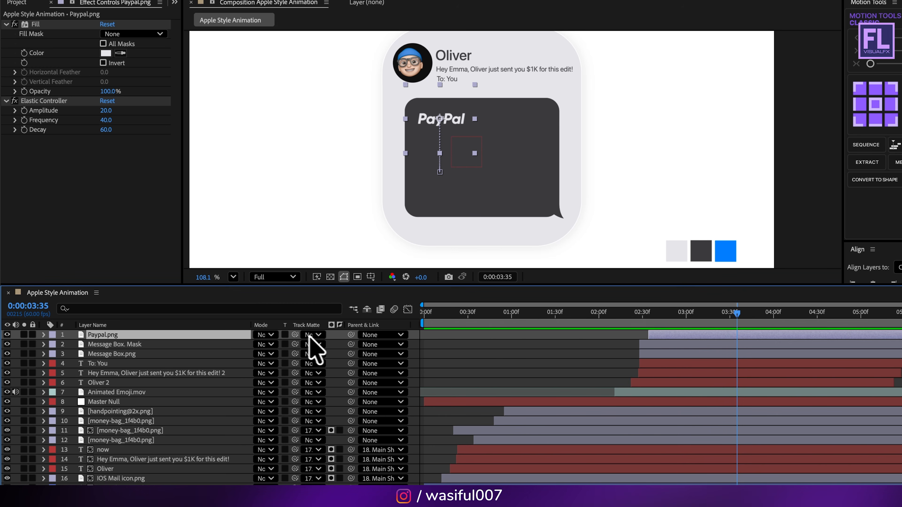
# - Use Message Box. Mask as the PayPal layer's track matte and delay the PayPal layer slightly
pyautogui.moveTo(184, 346); pyautogui.dragTo(143, 346)
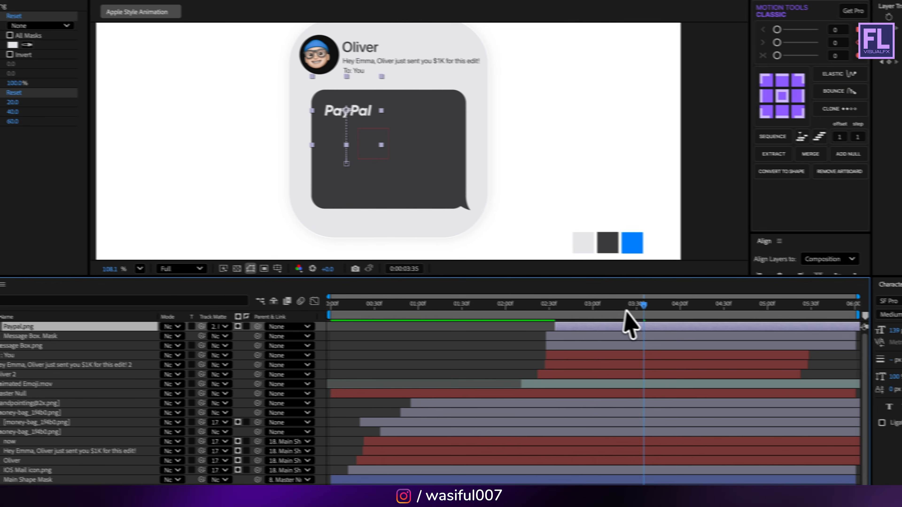
pyautogui.moveTo(726, 315); pyautogui.dragTo(662, 320)
pyautogui.moveTo(538, 310); pyautogui.dragTo(591, 329)
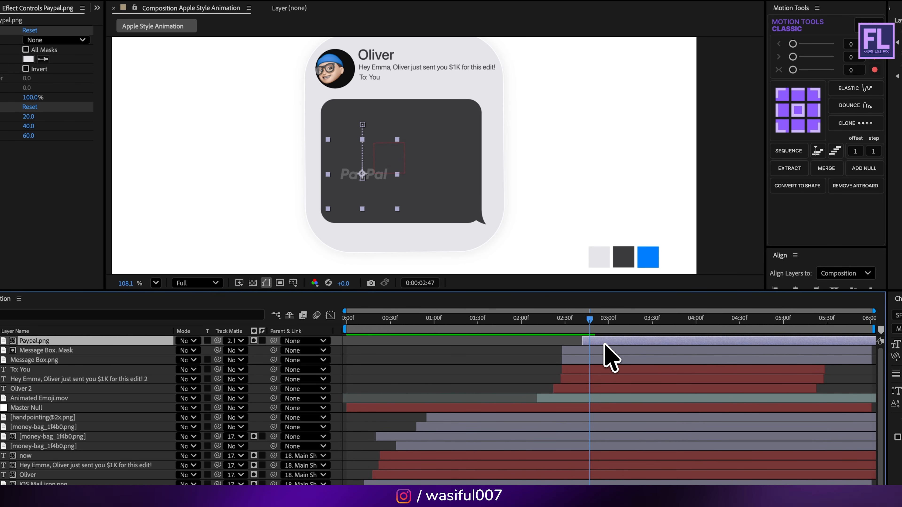
# - Reveal the PayPal layer's keyframes, shift both Opacity keyframes a few frames after the first Position keyframe, and preview the entrance
pyautogui.press('u')
pyautogui.click(577, 361)
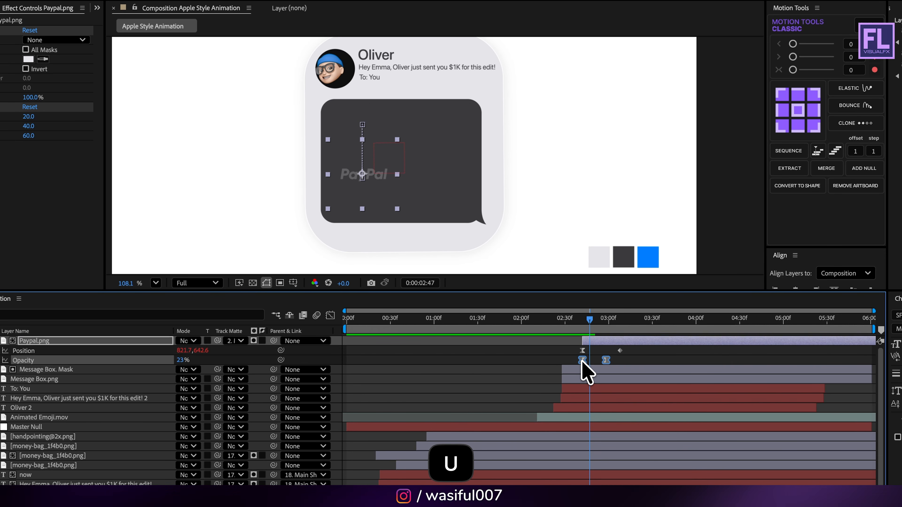
pyautogui.moveTo(582, 360); pyautogui.dragTo(589, 360)
pyautogui.moveTo(585, 320); pyautogui.dragTo(560, 331)
pyautogui.press('space')
pyautogui.press('pagedown')
pyautogui.press('pagedown')
pyautogui.press('pagedown')
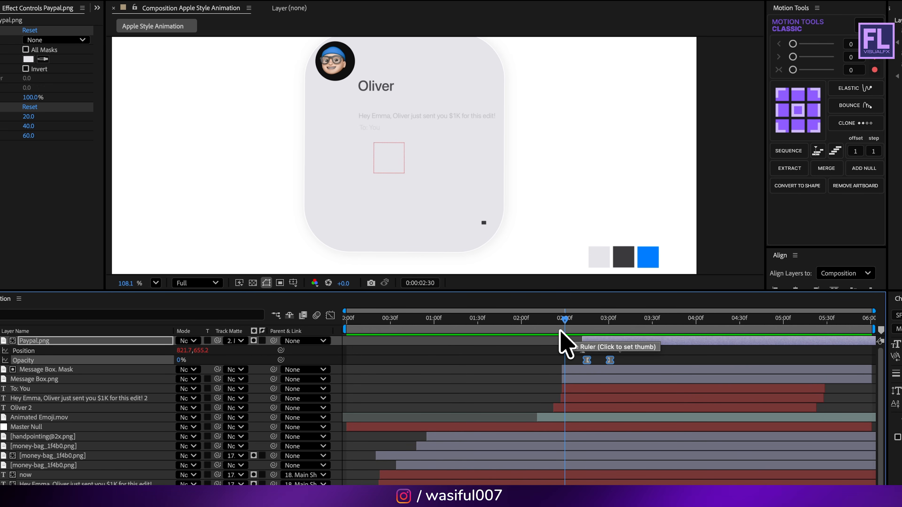
pyautogui.press('space')
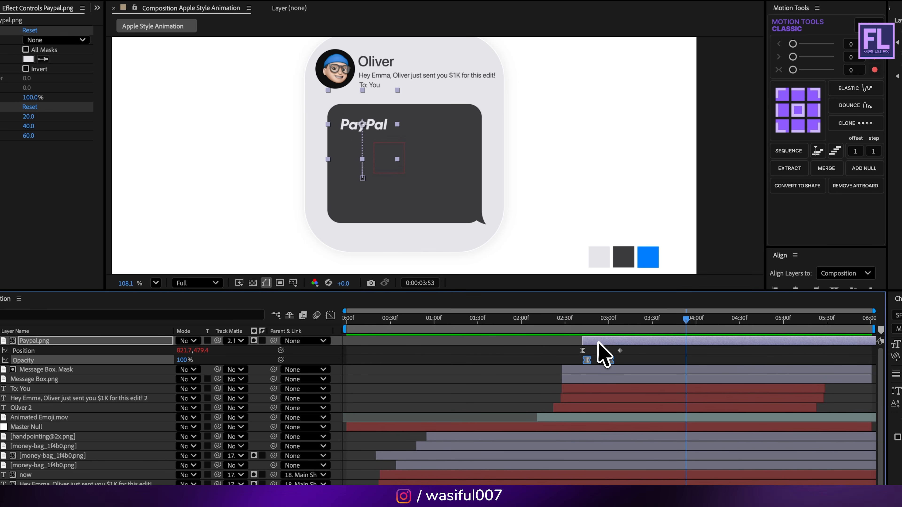
# - Shift the PayPal layer a few frames earlier in time and preview the logo's entrance
pyautogui.moveTo(598, 342); pyautogui.dragTo(592, 343)
pyautogui.moveTo(549, 320); pyautogui.dragTo(571, 321)
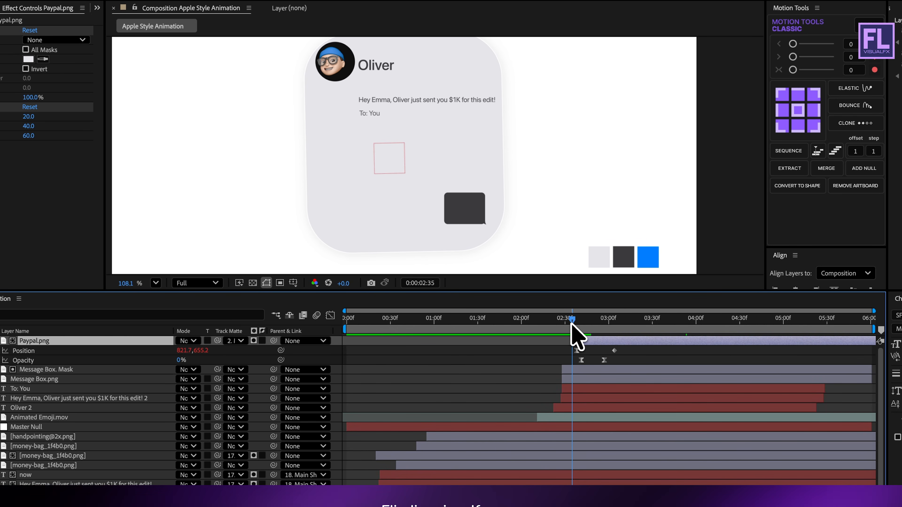
pyautogui.press('space')
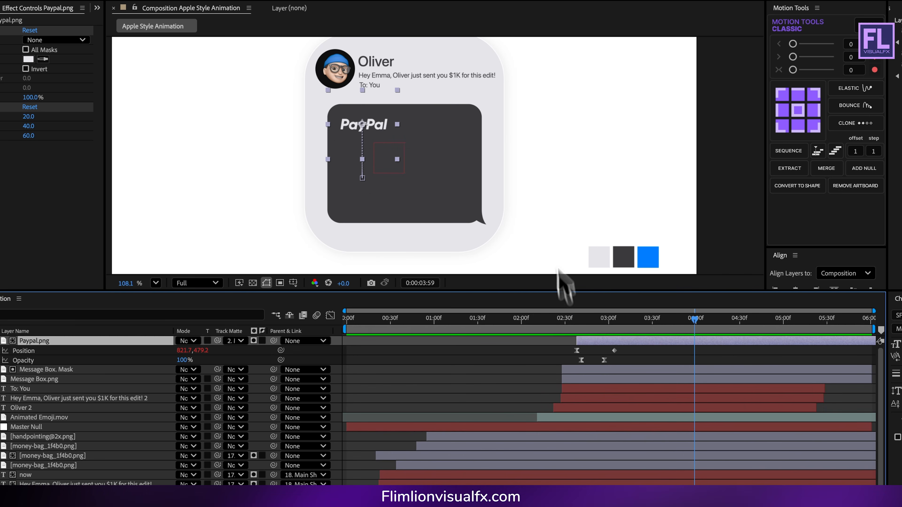
# - Create a text layer reading $1K and move it onto the white area beside the notification card
pyautogui.rightClick(222, 147)
pyautogui.moveTo(234, 147)
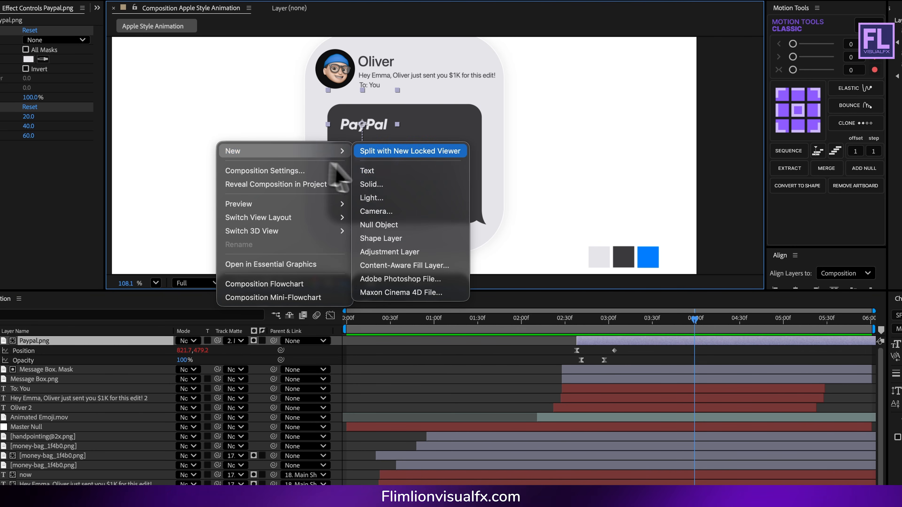
pyautogui.click(380, 171)
pyautogui.write('$')
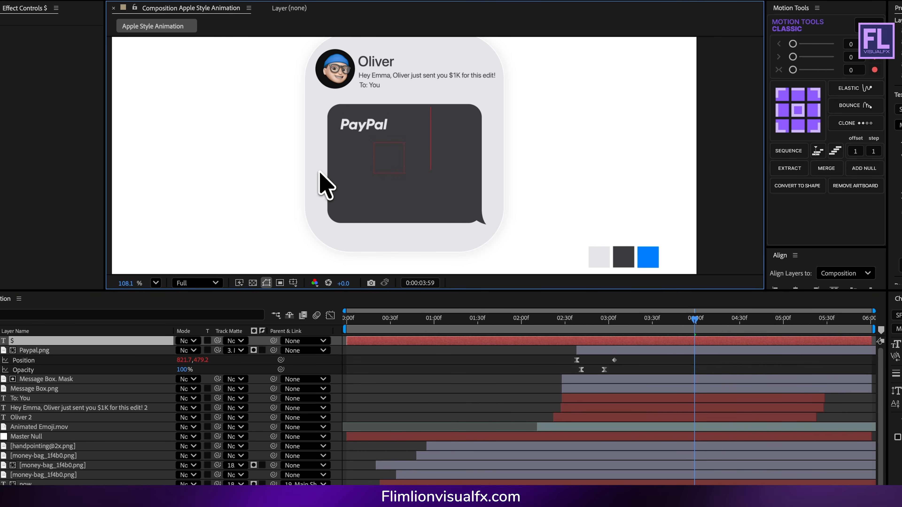
pyautogui.write('1K')
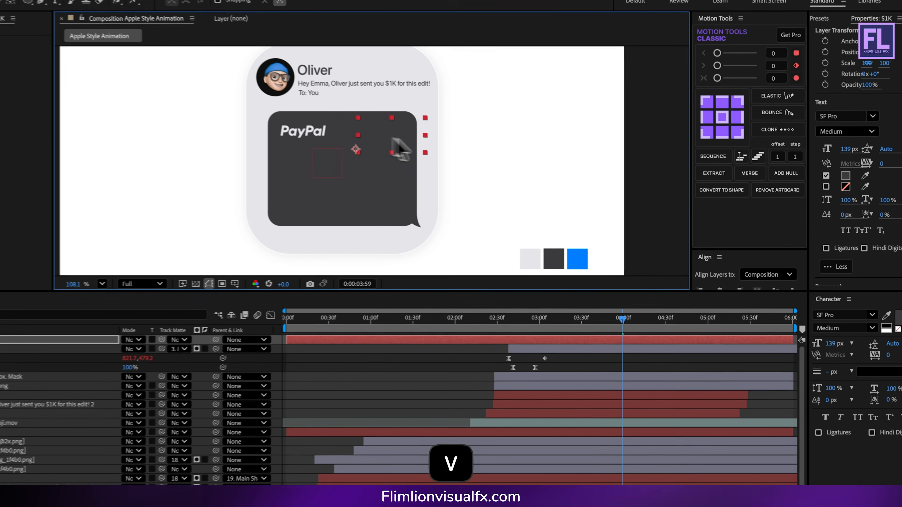
pyautogui.moveTo(450, 153); pyautogui.dragTo(518, 158)
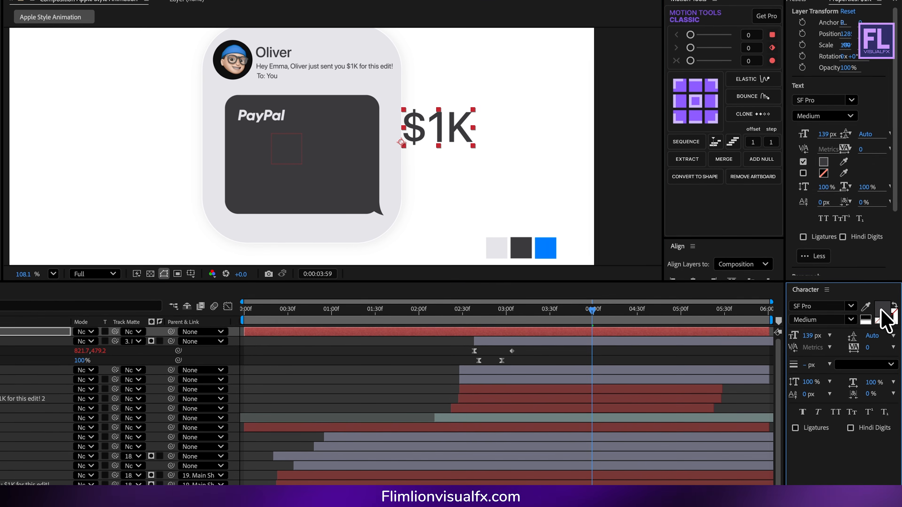
# - Sample the blue palette swatch with the eyedropper as the $1K text's fill color
pyautogui.click(889, 331)
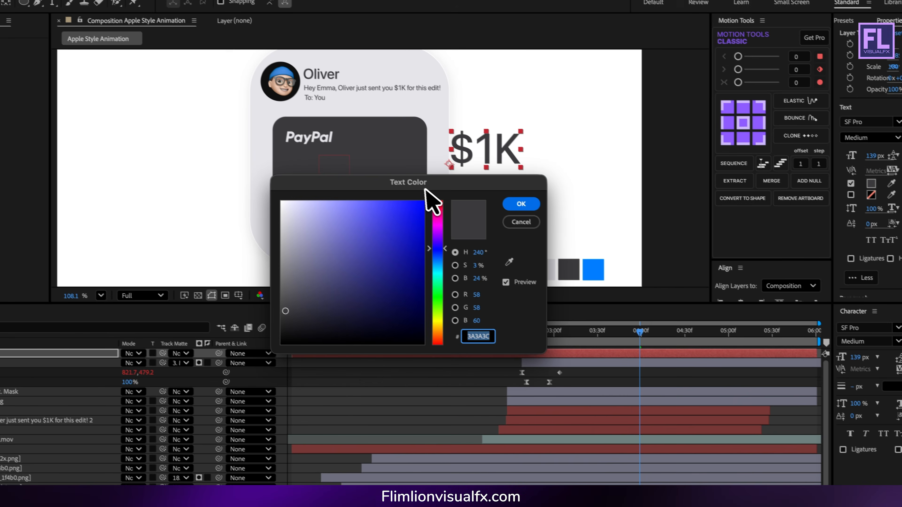
pyautogui.moveTo(425, 192); pyautogui.dragTo(276, 164)
pyautogui.click(359, 234)
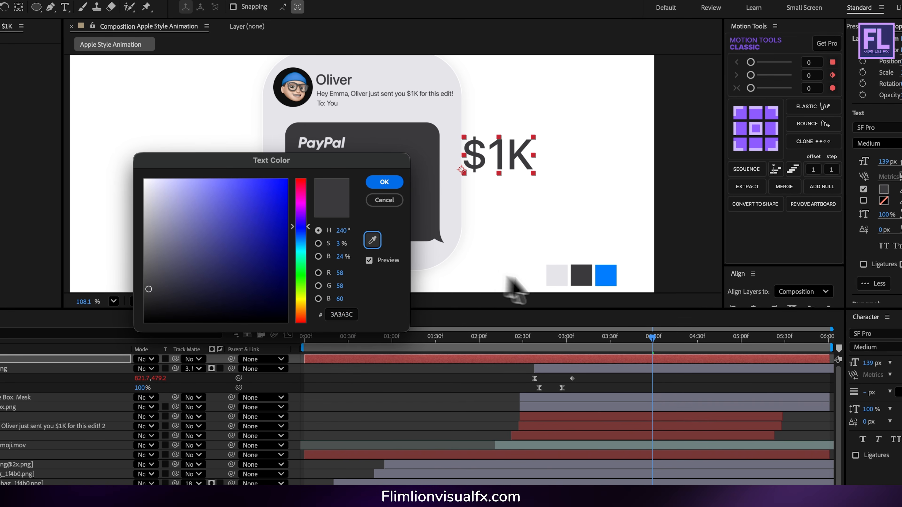
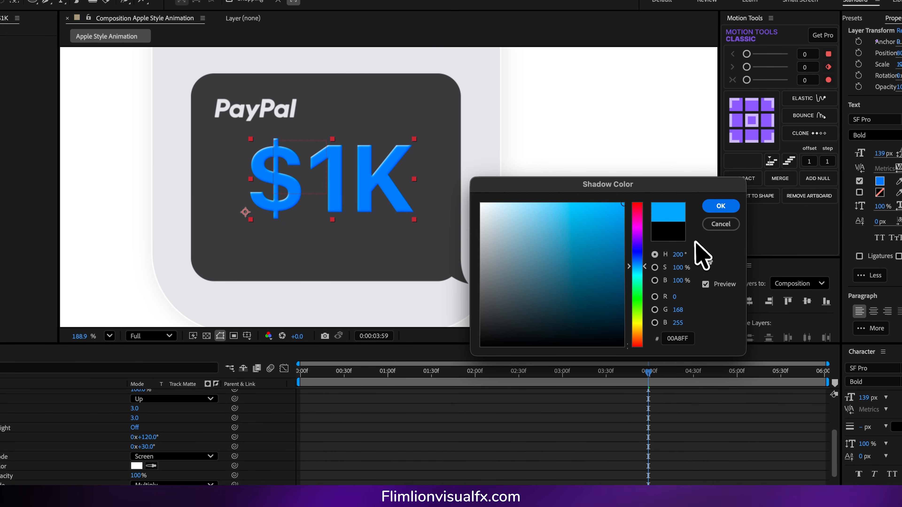
# - Adjust the blue hue of the $1K text's Bevel and Emboss shadow color, accept it, and deselect the text
pyautogui.moveTo(638, 262); pyautogui.dragTo(641, 255)
pyautogui.click(720, 208)
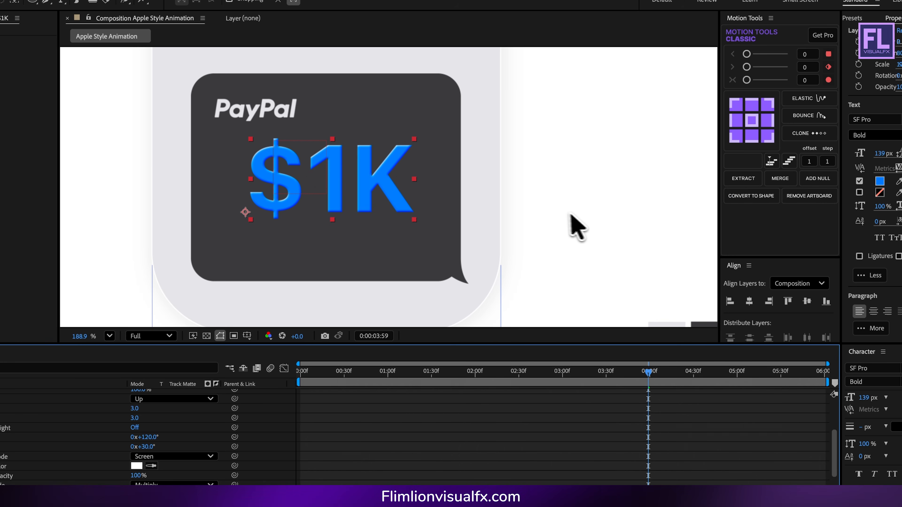
pyautogui.click(569, 231)
pyautogui.scroll(-2, 475, 232)
pyautogui.scroll(1, 443, 238)
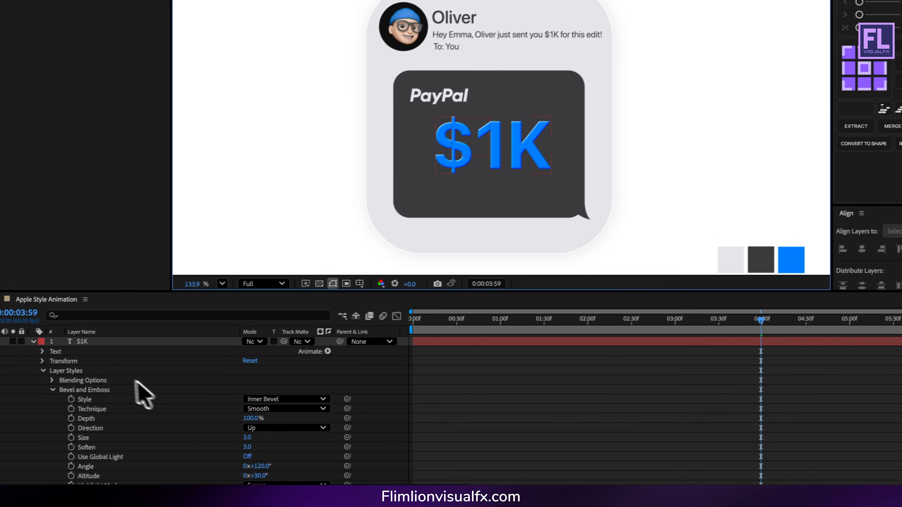
# - Collapse the $1K layer's properties and use Message Box. Mask as its track matte
pyautogui.click(43, 370)
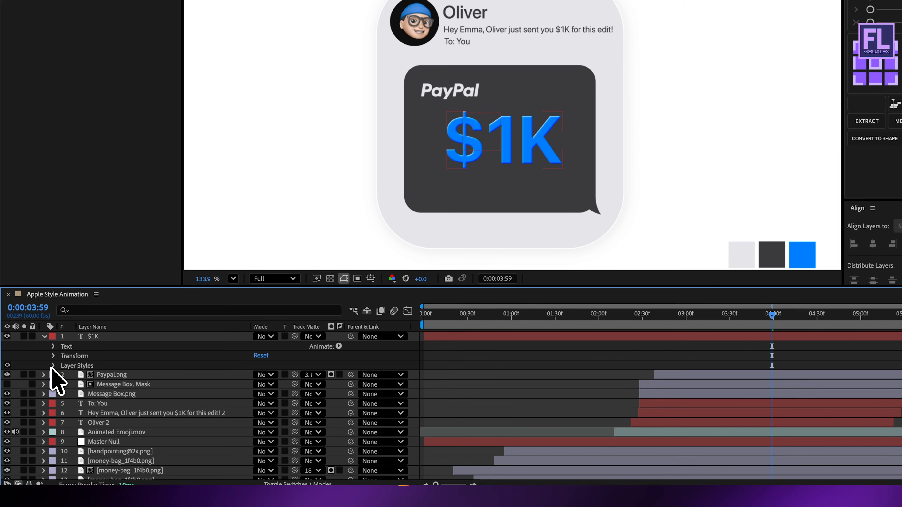
pyautogui.click(33, 342)
pyautogui.click(109, 336)
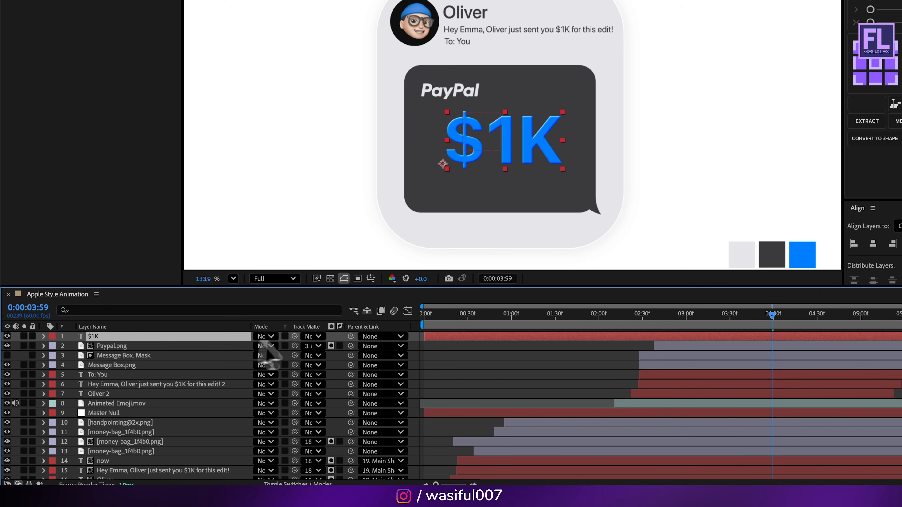
pyautogui.moveTo(184, 339); pyautogui.dragTo(126, 359)
# - Test the matte by moving the $1K text past the message bubble's lower edge, and undo the move
pyautogui.moveTo(529, 160); pyautogui.dragTo(532, 213)
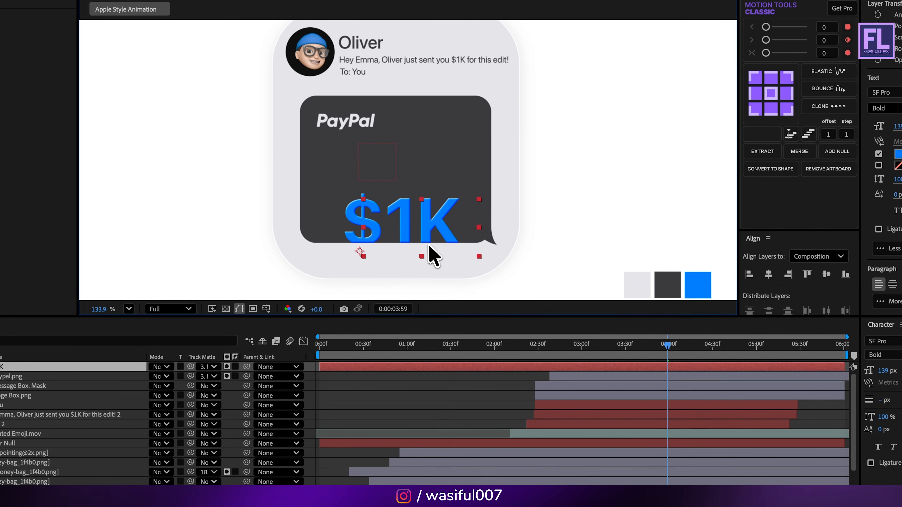
pyautogui.moveTo(428, 243); pyautogui.dragTo(427, 249)
pyautogui.hotkey('ctrl', 'z')
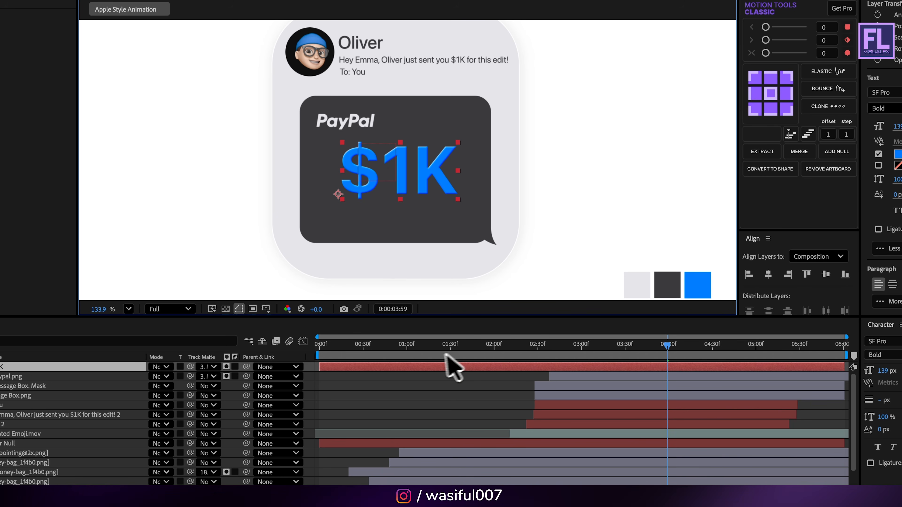
# - Align the $1K layer's start with PayPal's and keyframe its Position rising from 807.6, 967.3 at 0:00:02:38 to 807.6, 674.6 at about 0:00:03:04
pyautogui.moveTo(396, 369); pyautogui.dragTo(630, 379)
pyautogui.moveTo(582, 345); pyautogui.dragTo(595, 345)
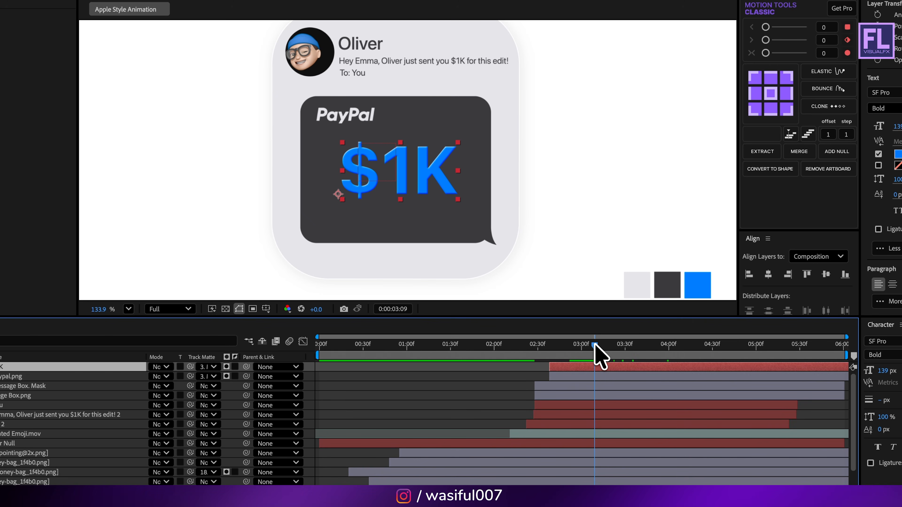
pyautogui.press('p')
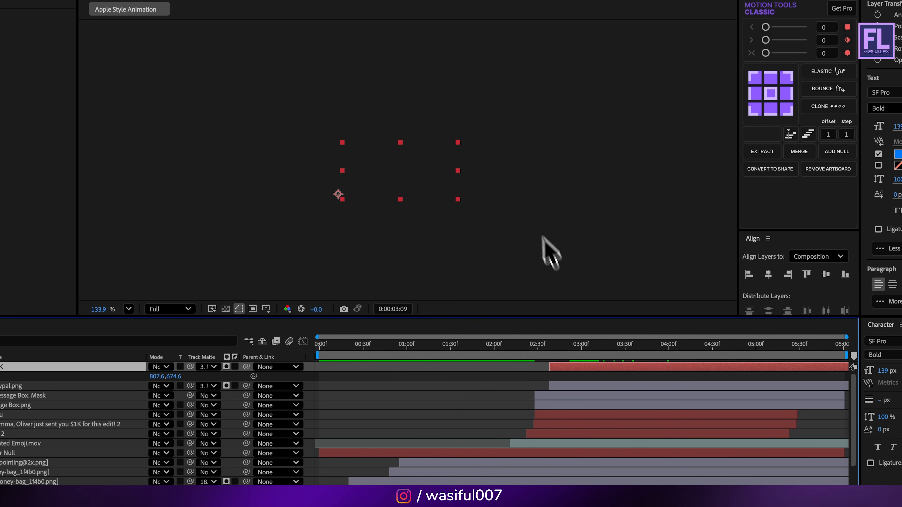
pyautogui.moveTo(649, 340); pyautogui.dragTo(625, 317)
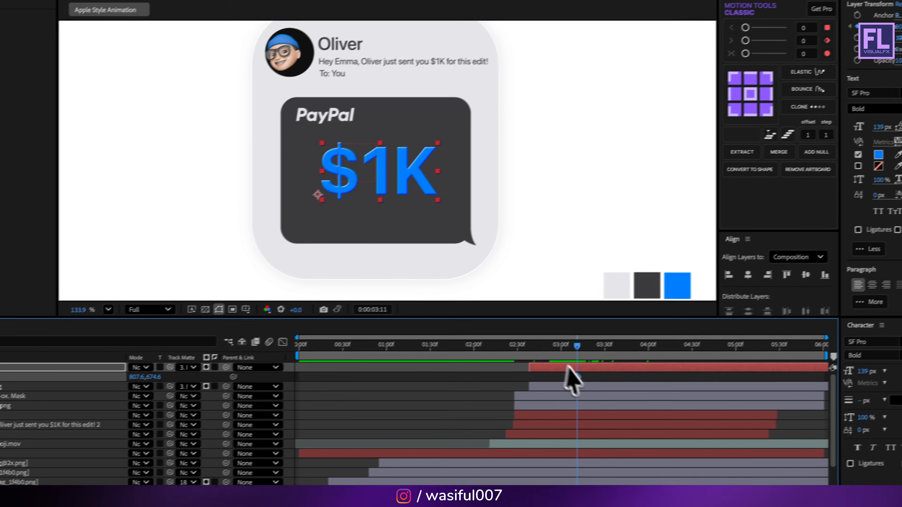
pyautogui.moveTo(531, 347); pyautogui.dragTo(505, 354)
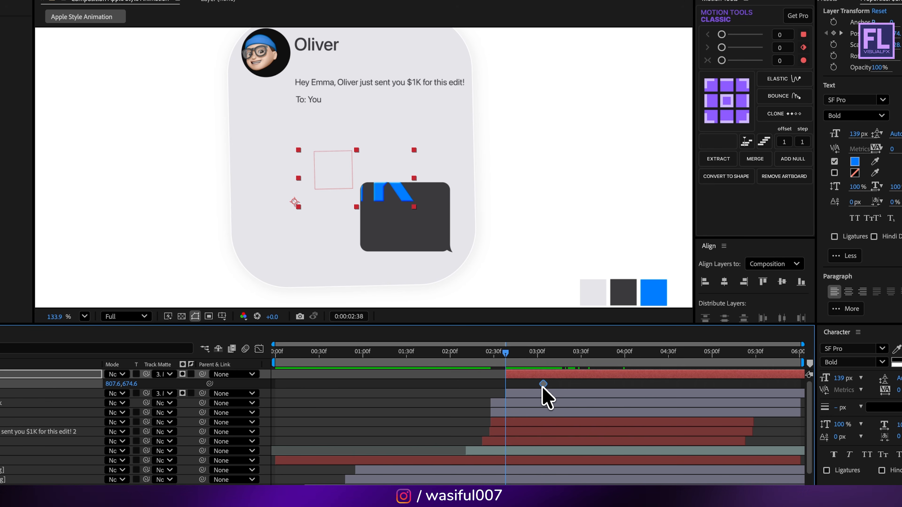
pyautogui.moveTo(383, 201); pyautogui.dragTo(396, 306)
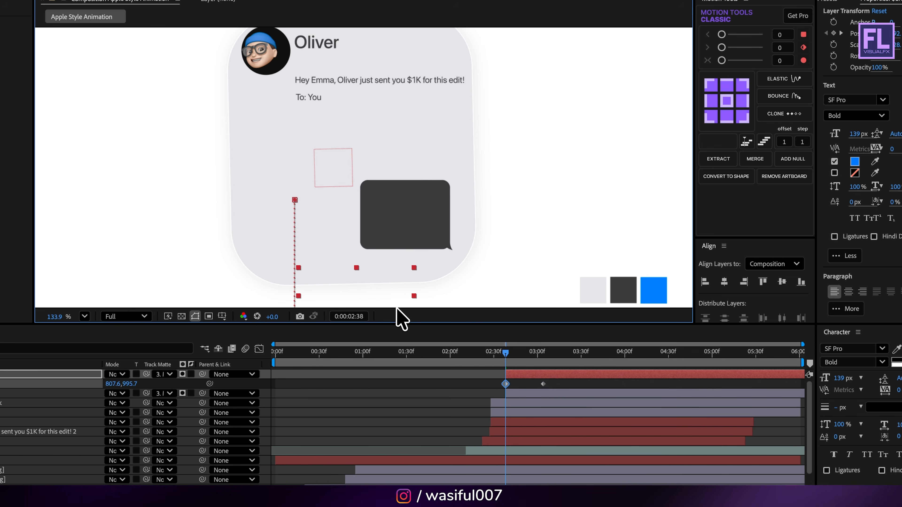
pyautogui.scroll(-2, 401, 300)
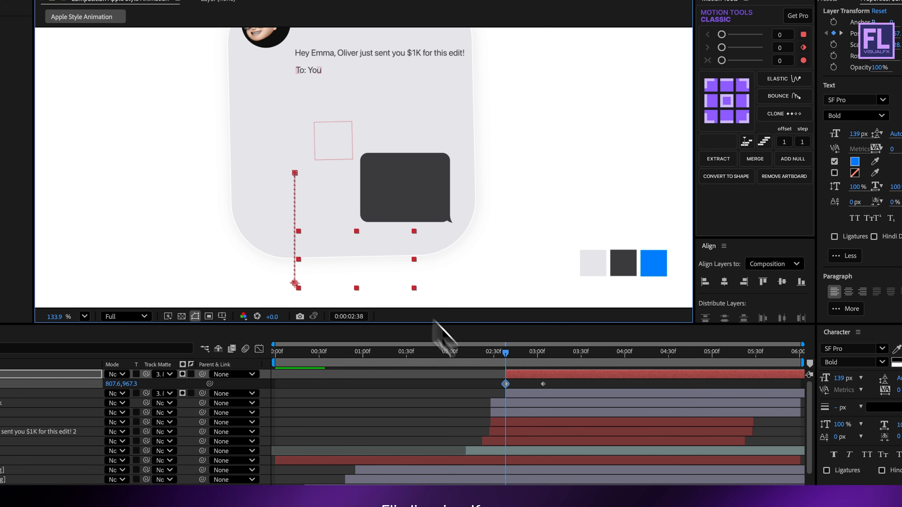
# - Apply Easy Ease to the $1K layer's first Position keyframe and Elastic to its Position animation, and preview the motion
pyautogui.press('F9')
pyautogui.press('F9')
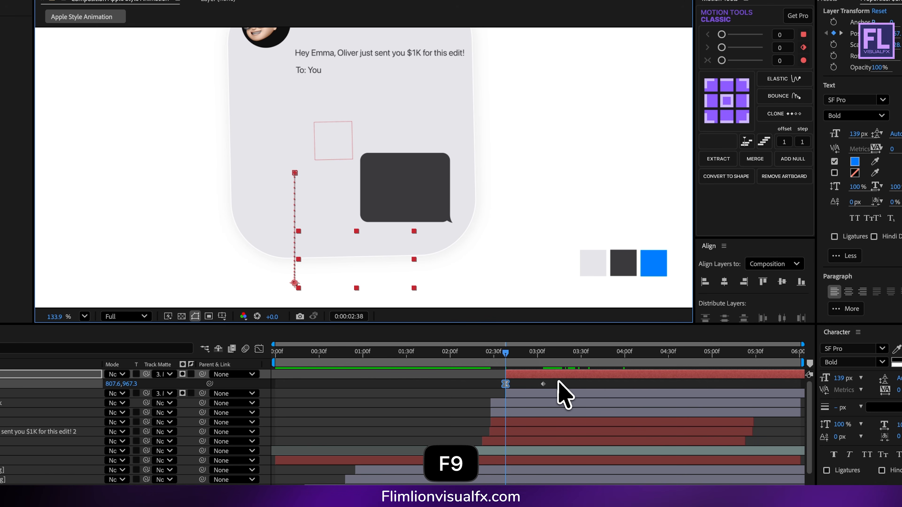
pyautogui.moveTo(559, 381); pyautogui.dragTo(538, 387)
pyautogui.moveTo(537, 386); pyautogui.dragTo(537, 387)
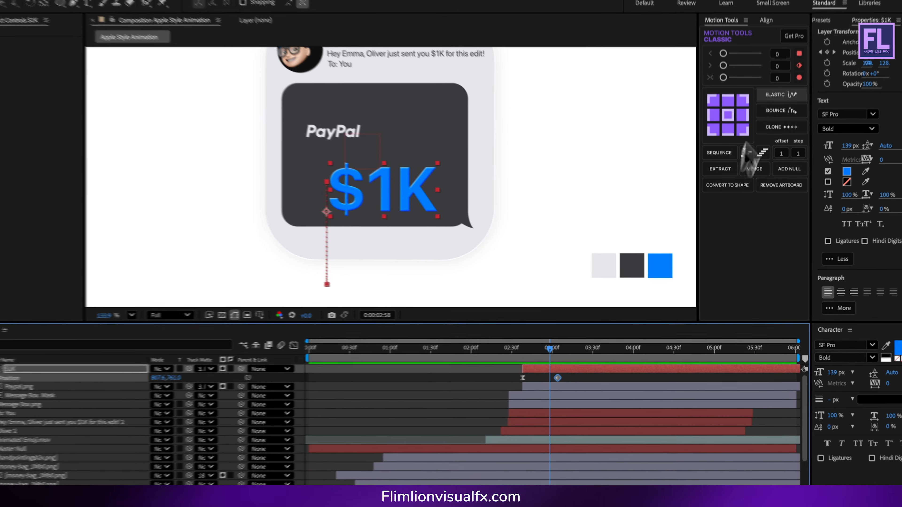
pyautogui.click(785, 80)
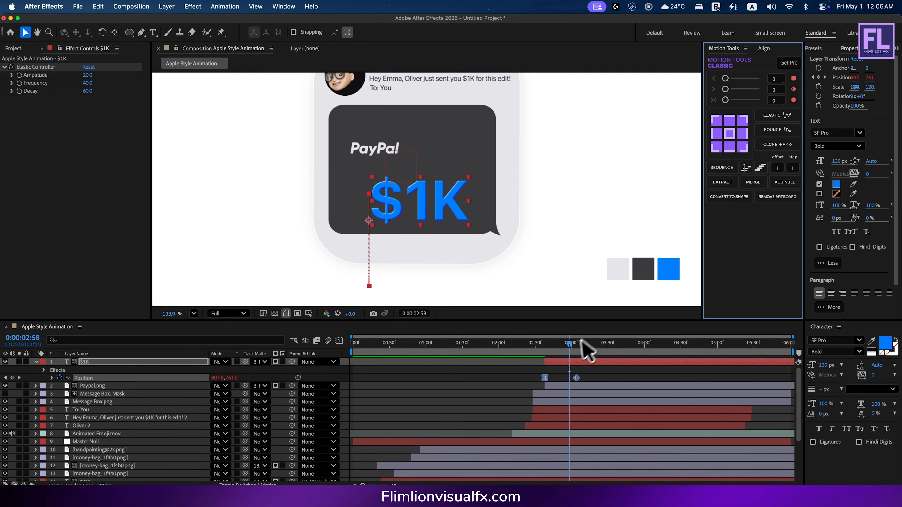
pyautogui.moveTo(580, 343); pyautogui.dragTo(522, 344)
pyautogui.press('space')
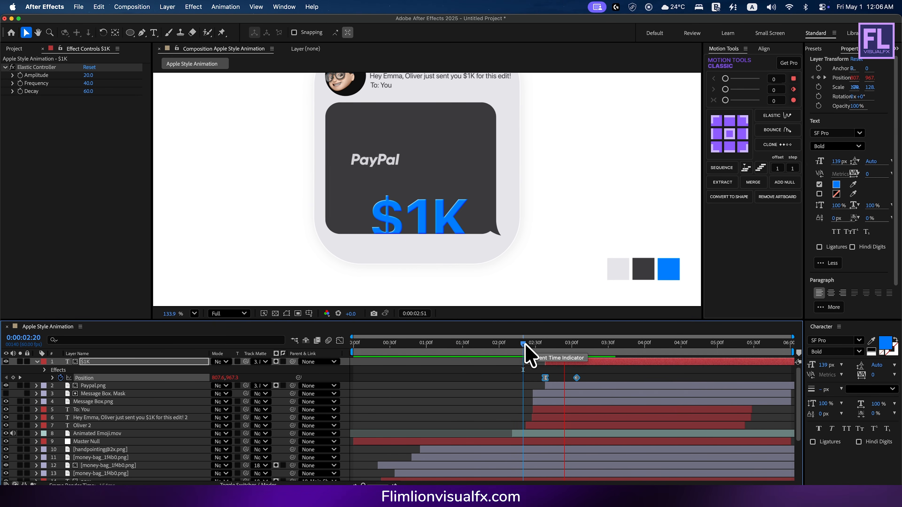
# - Delay the $1K layer's start to about 0:00:02:54, bring its two Position keyframes closer together, and preview the card's animation
pyautogui.moveTo(558, 361); pyautogui.dragTo(579, 377)
pyautogui.click(498, 344)
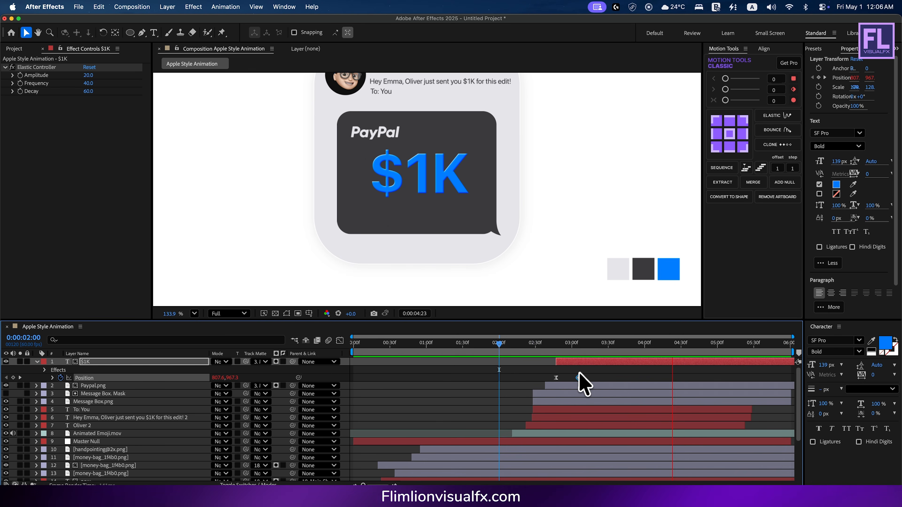
pyautogui.press('space')
pyautogui.moveTo(581, 362); pyautogui.dragTo(513, 348)
pyautogui.press('space')
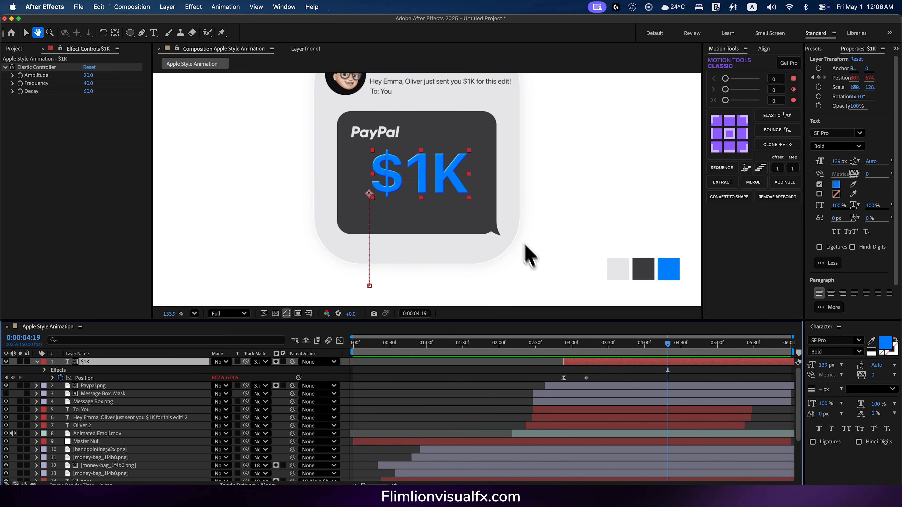
pyautogui.scroll(-4, 506, 167)
pyautogui.scroll(1, 505, 156)
pyautogui.moveTo(505, 154); pyautogui.dragTo(501, 164)
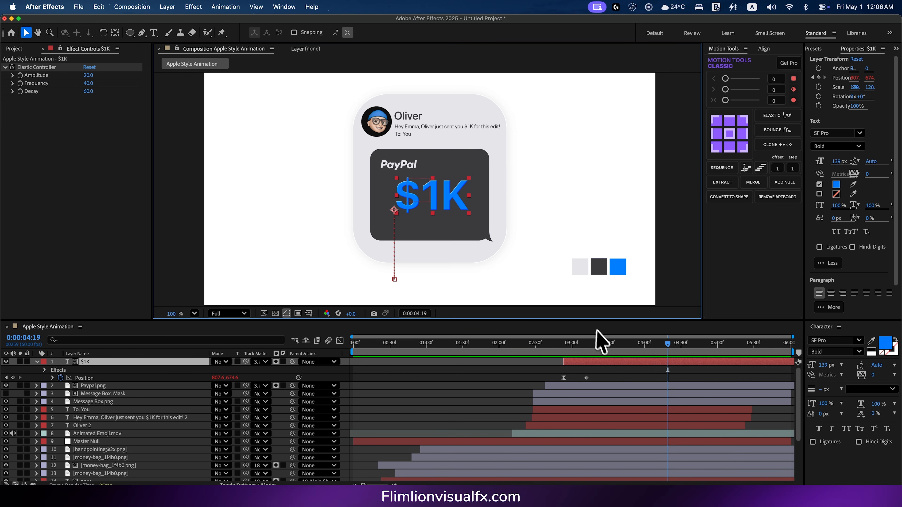
pyautogui.click(496, 345)
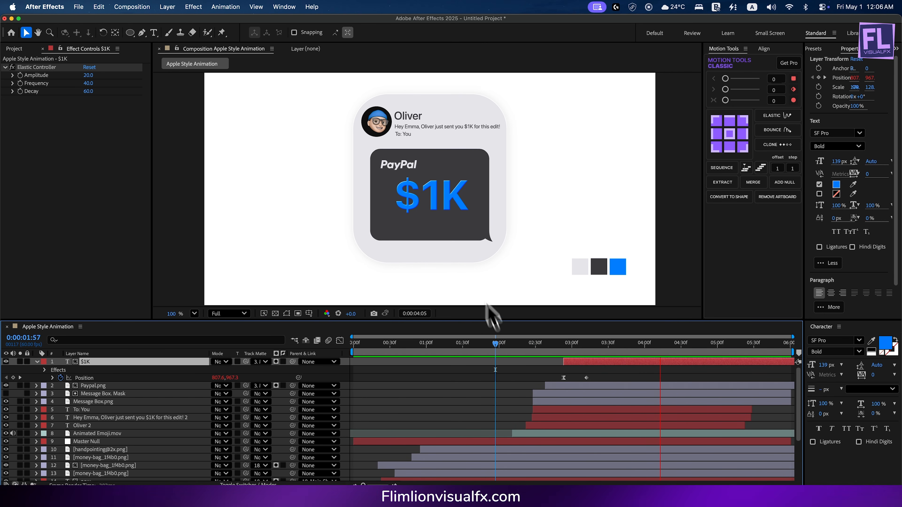
pyautogui.scroll(3, 458, 220)
# - Apply Deep Glow 2 to the $1K layer and set its Exposure to 0.20
pyautogui.hotkey('ctrl', 'space')
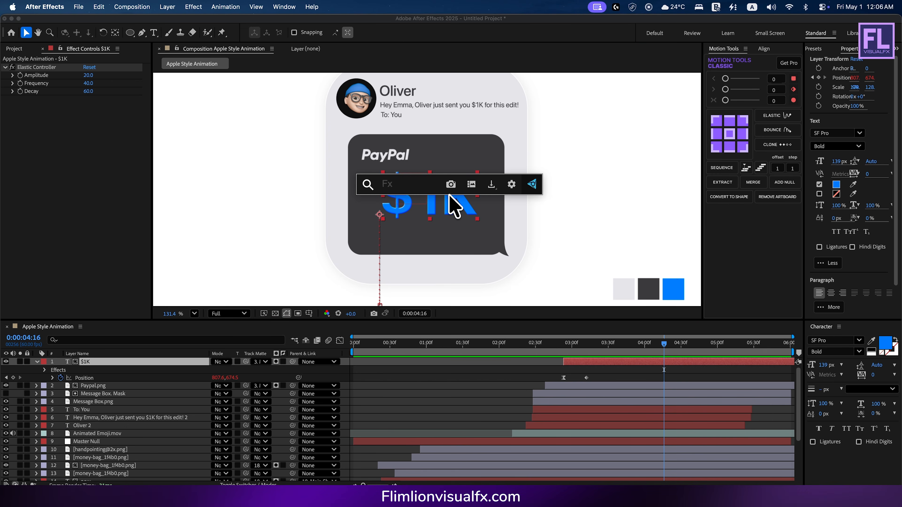
pyautogui.write('deep')
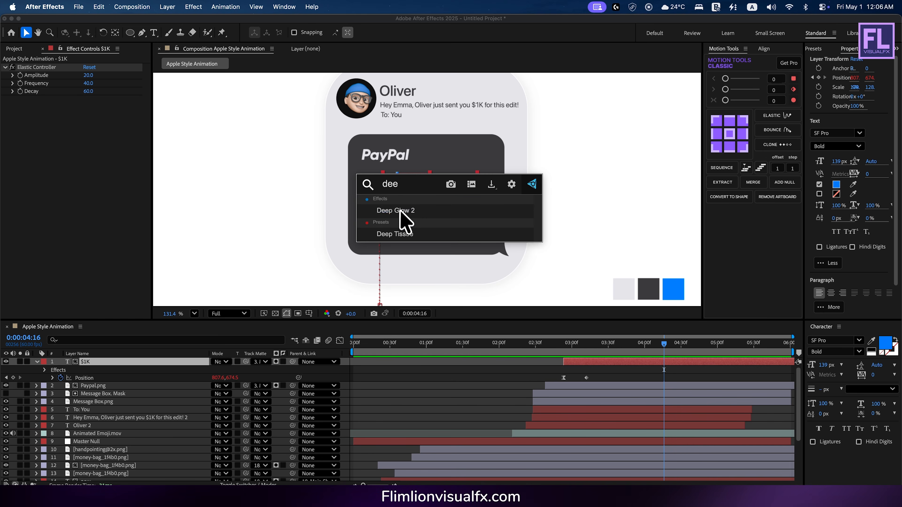
pyautogui.click(403, 220)
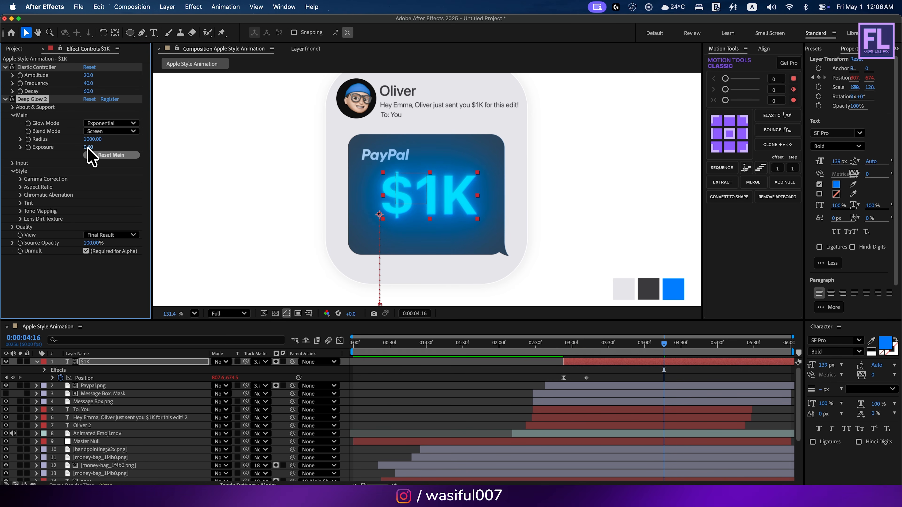
pyautogui.moveTo(89, 149)
pyautogui.mouseDown()
pyautogui.moveTo(66, 149)
pyautogui.moveTo(78, 147)
pyautogui.mouseUp()
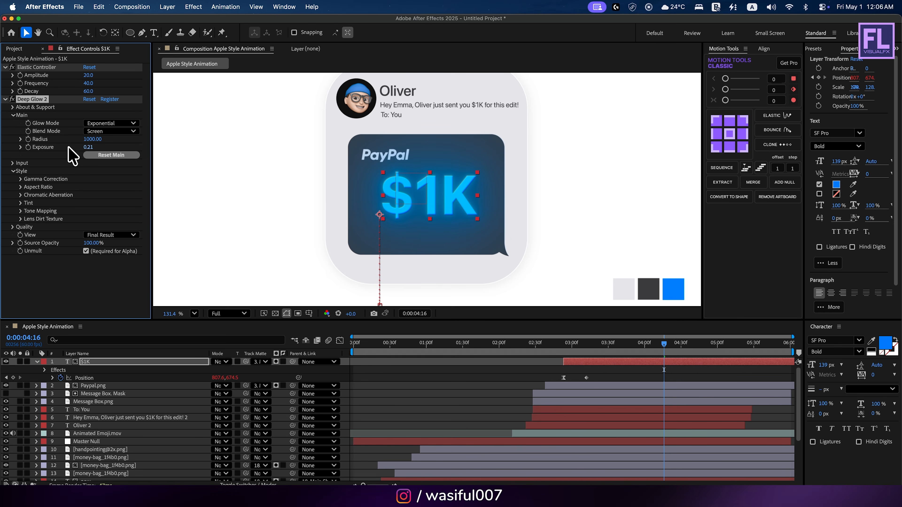
pyautogui.click(572, 191)
pyautogui.press('h')
pyautogui.scroll(-5, 503, 191)
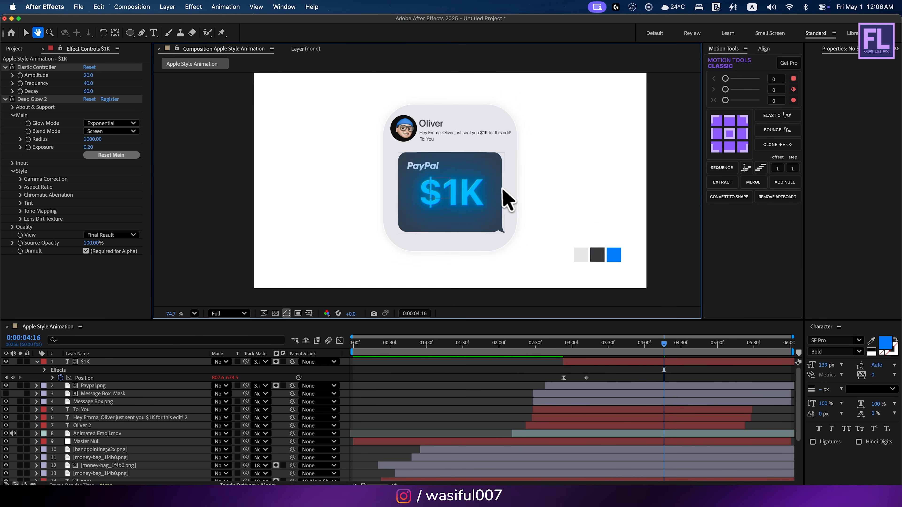
pyautogui.scroll(5, 498, 190)
pyautogui.moveTo(463, 192); pyautogui.dragTo(465, 190)
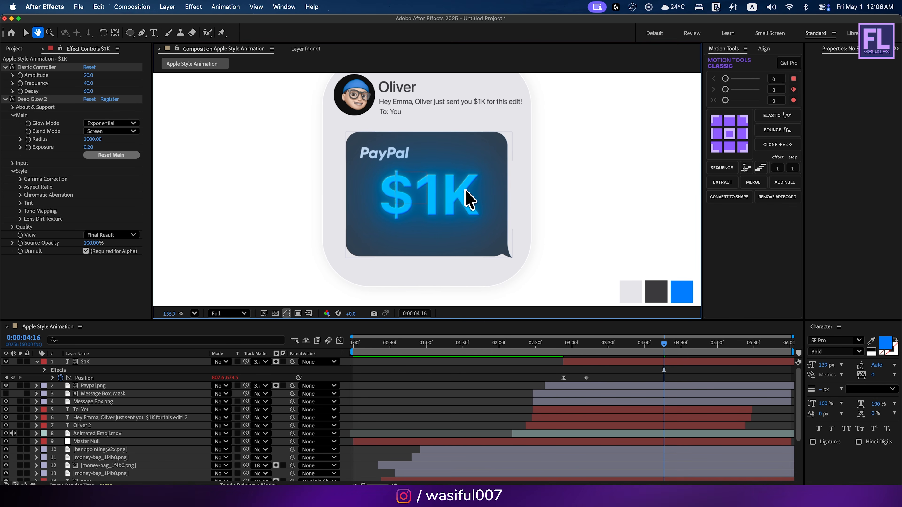
# - Keyframe the $1K layer's Opacity from 0% just after its start to 100% at 0:00:03:08, and apply Easy Ease to both keyframes
pyautogui.moveTo(600, 346); pyautogui.dragTo(561, 350)
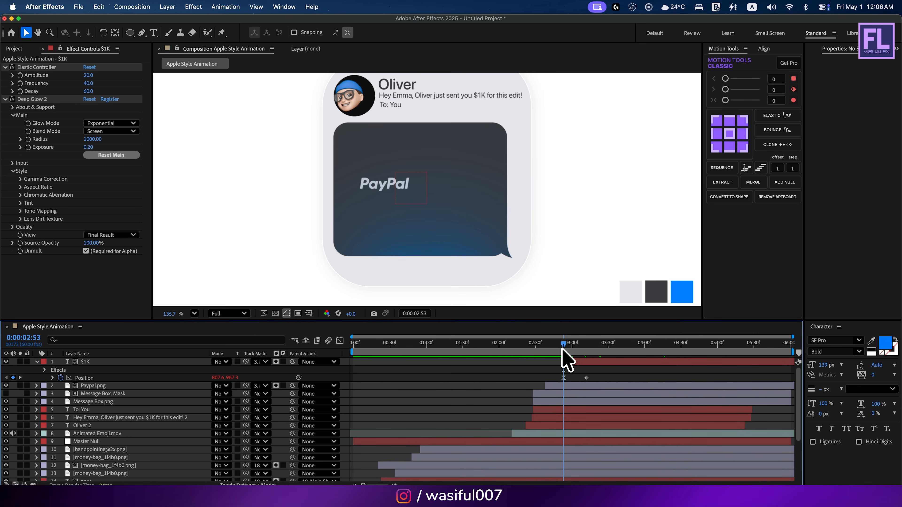
pyautogui.hotkey('shift', 't')
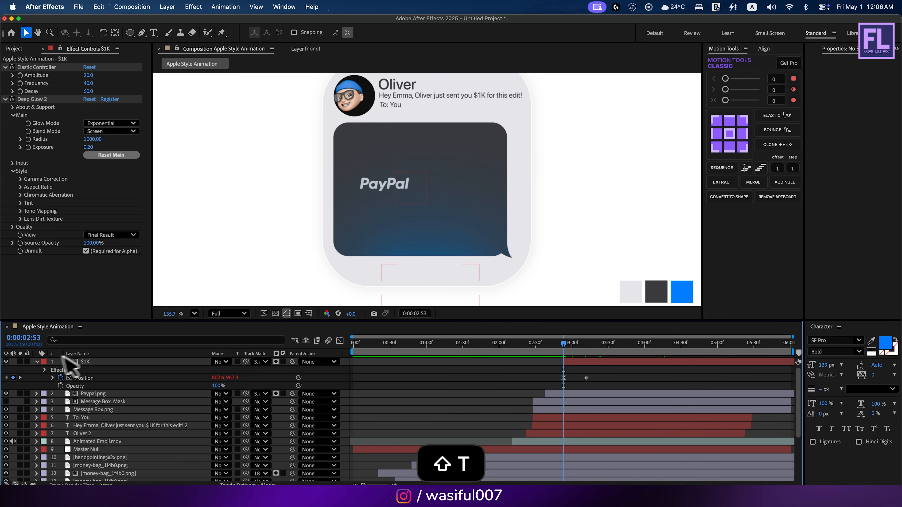
pyautogui.click(60, 386)
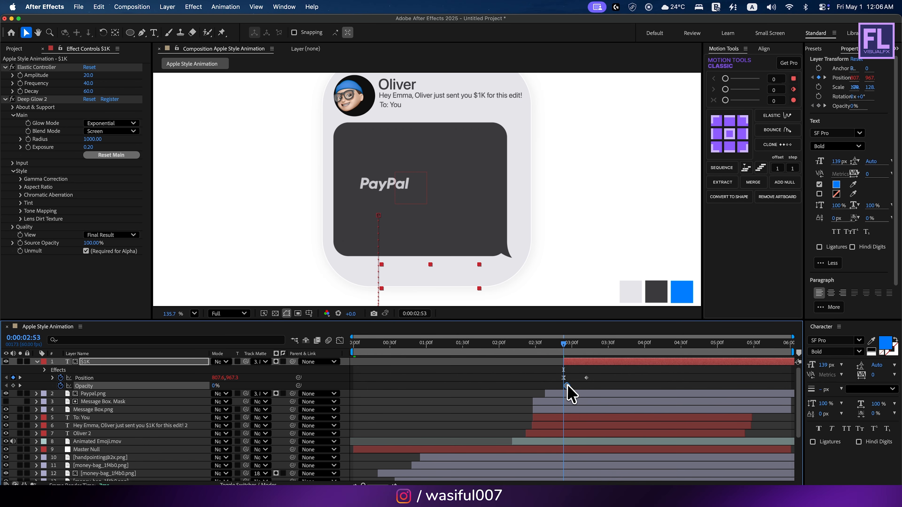
pyautogui.moveTo(565, 343); pyautogui.dragTo(583, 343)
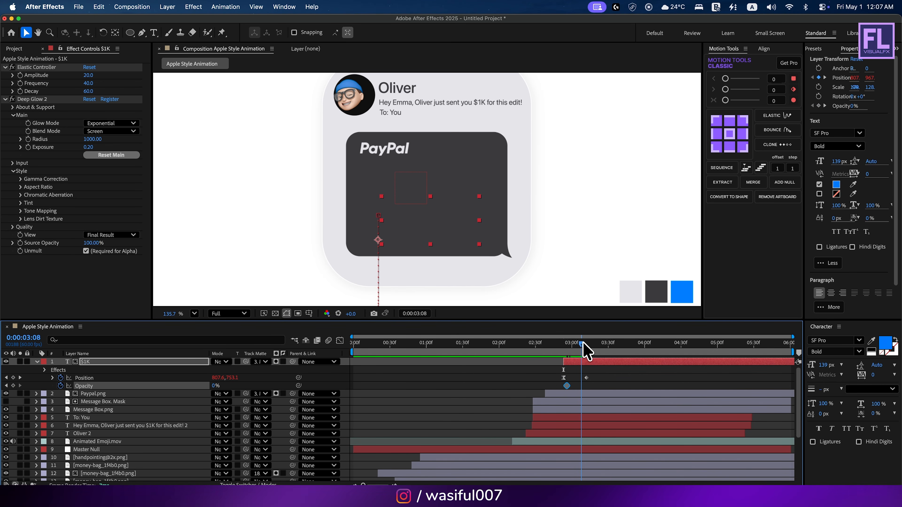
pyautogui.moveTo(342, 385); pyautogui.dragTo(526, 383)
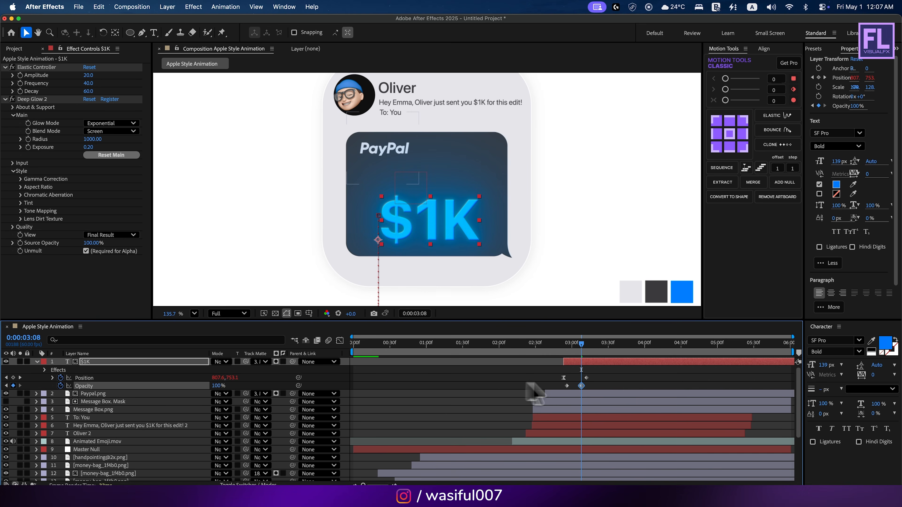
pyautogui.moveTo(611, 384); pyautogui.dragTo(541, 386)
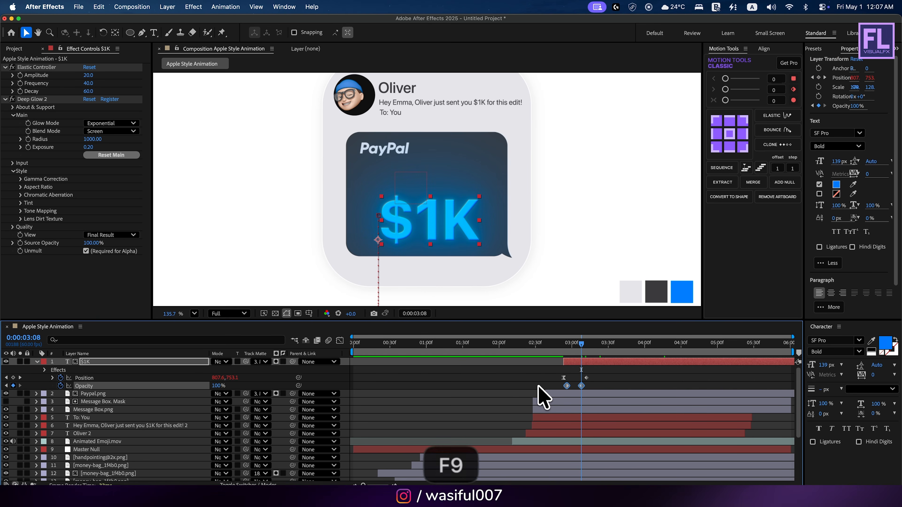
pyautogui.press('F9')
# - Preview the glowing $1K amount's fade-in and collapse its layer properties
pyautogui.click(510, 347)
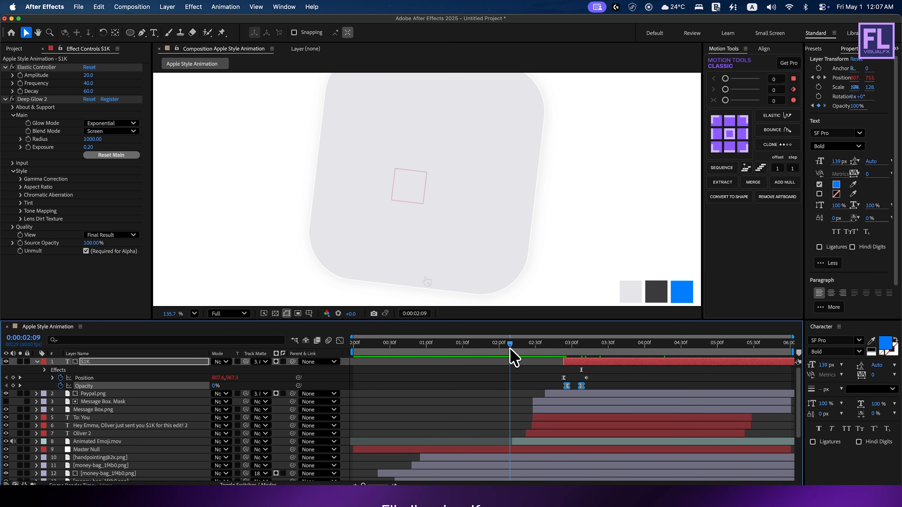
pyautogui.moveTo(511, 350); pyautogui.dragTo(643, 358)
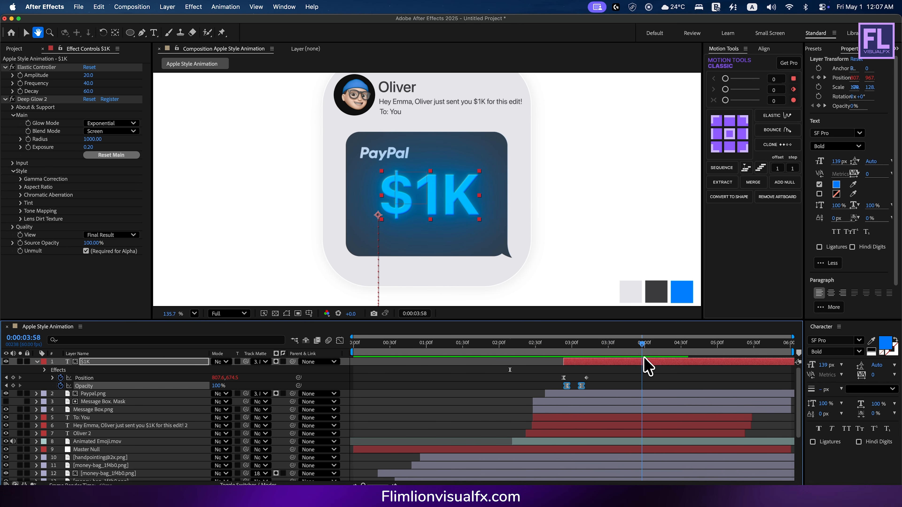
pyautogui.scroll(-5, 569, 238)
pyautogui.press('space')
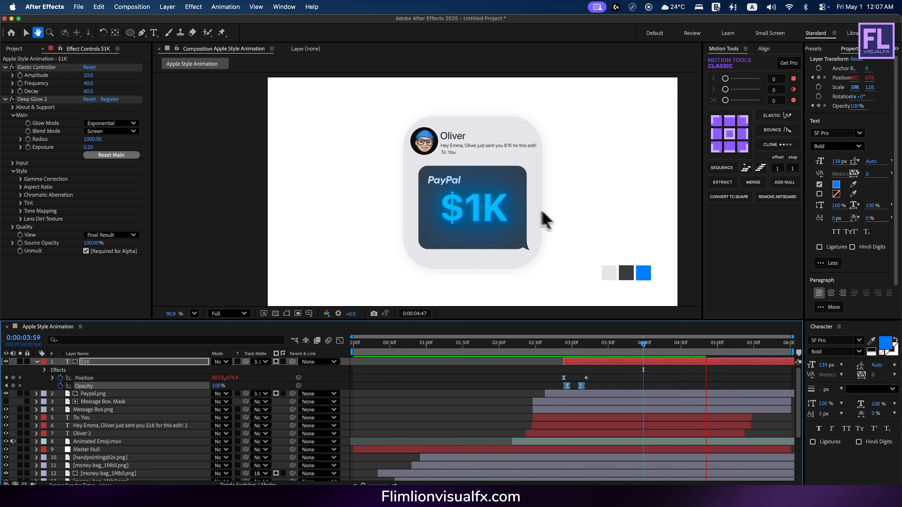
pyautogui.moveTo(540, 210); pyautogui.dragTo(511, 201)
pyautogui.moveTo(589, 346); pyautogui.dragTo(621, 350)
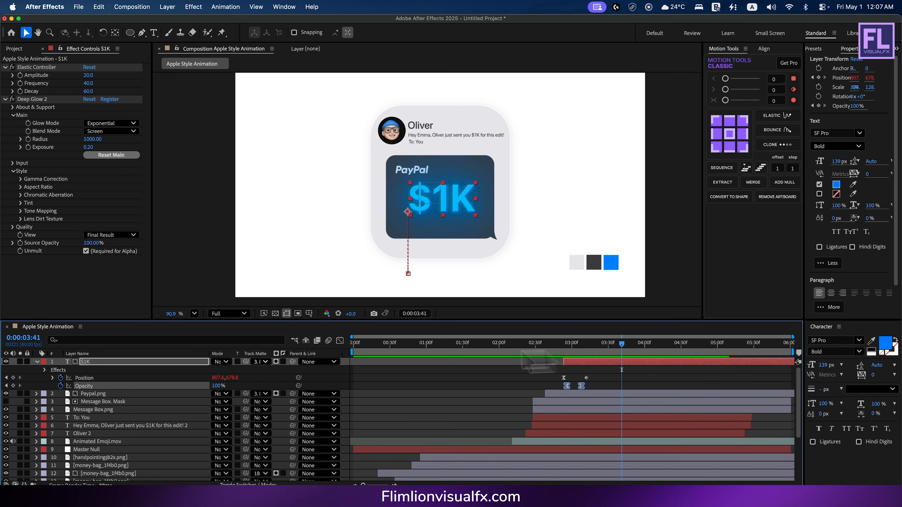
pyautogui.click(36, 362)
pyautogui.click(301, 220)
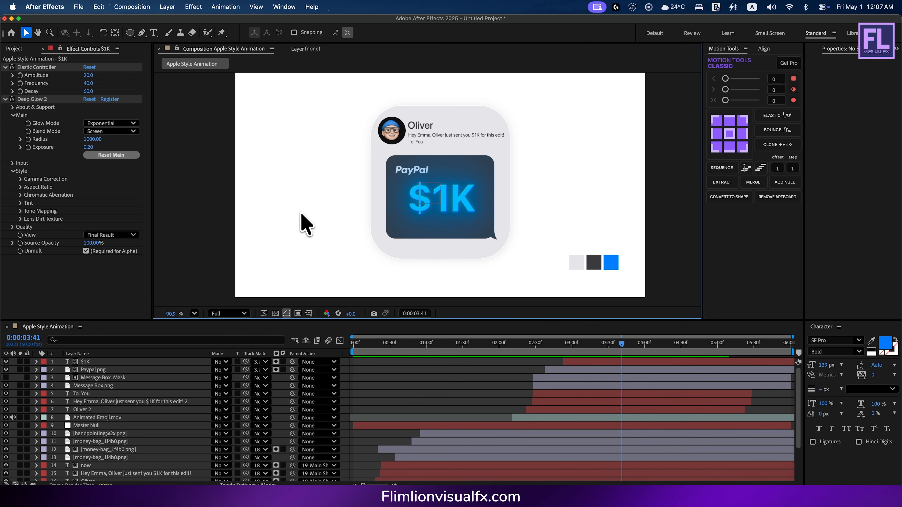
# - Create a text layer reading "Received" and set its SF Pro font weight to Medium
pyautogui.rightClick(302, 214)
pyautogui.moveTo(391, 220)
pyautogui.click(448, 237)
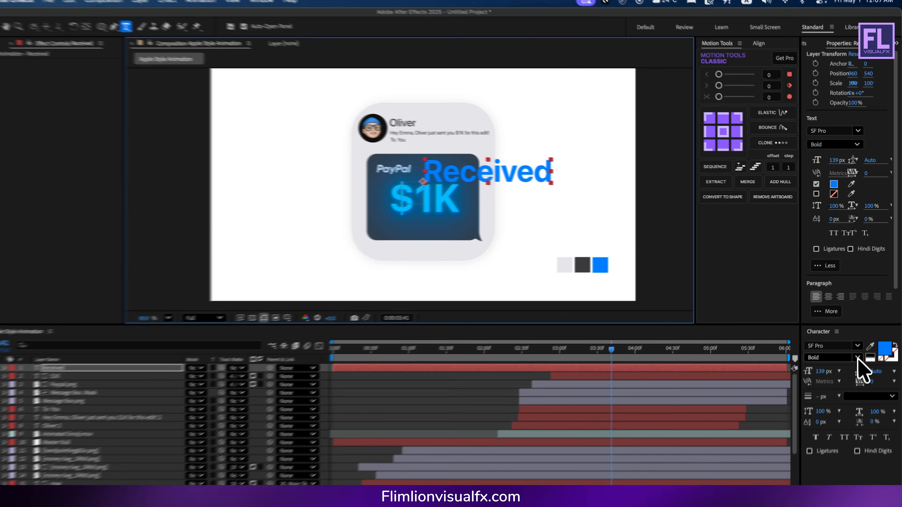
pyautogui.click(858, 351)
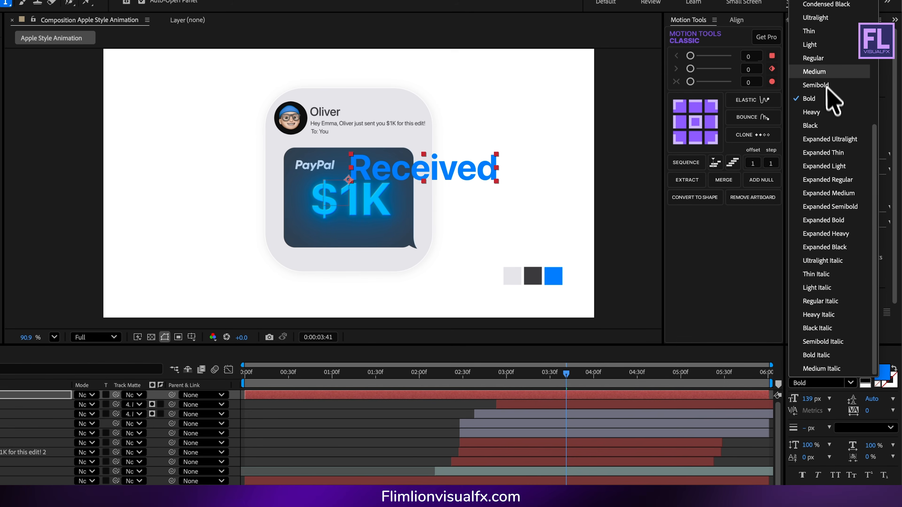
pyautogui.click(820, 71)
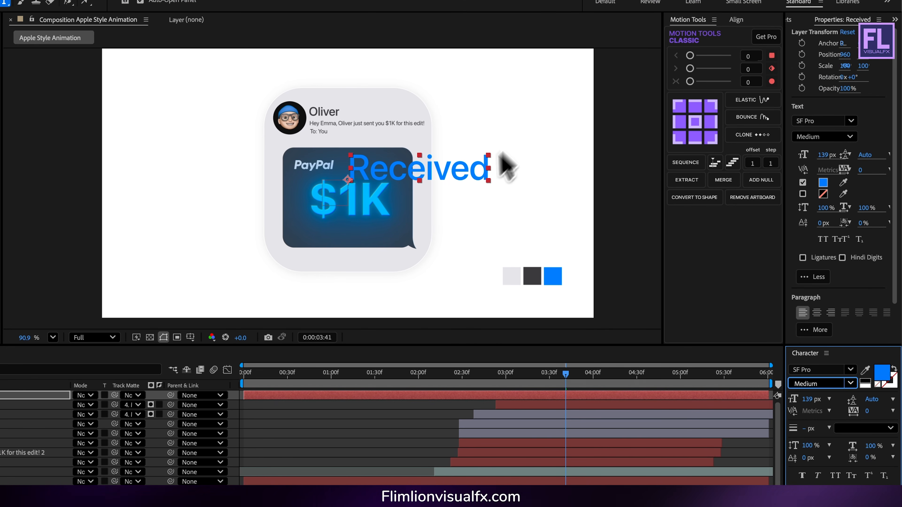
# - Scale the Received text down to about 25.8% and place it just beneath the message bubble, near its tail
pyautogui.press('v')
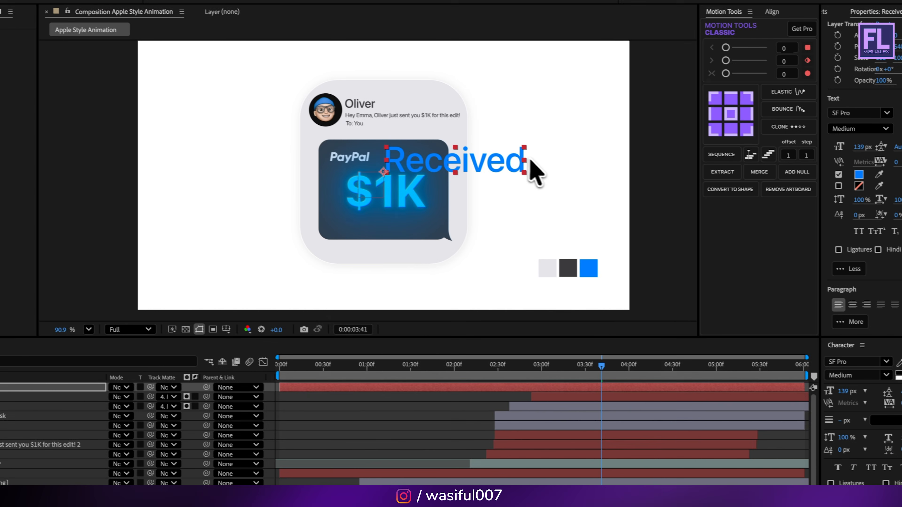
pyautogui.moveTo(614, 177); pyautogui.dragTo(509, 187)
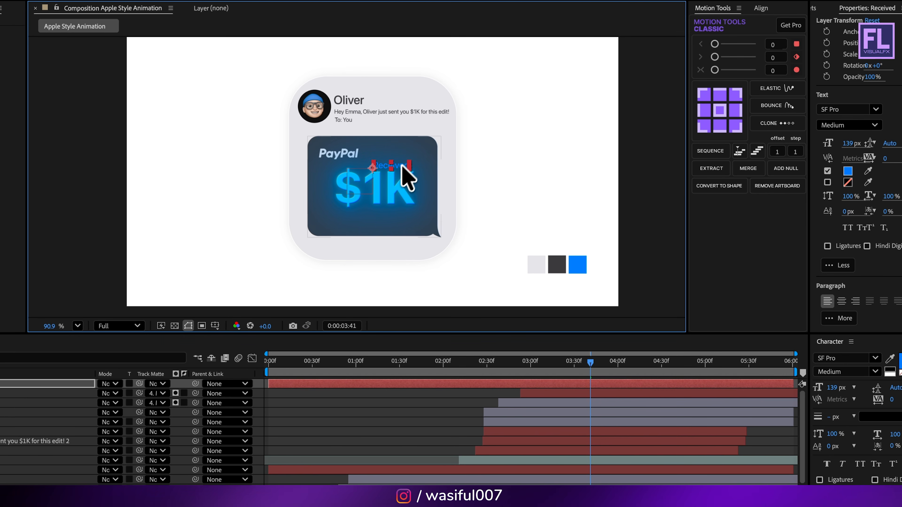
pyautogui.moveTo(420, 229); pyautogui.dragTo(430, 250)
pyautogui.scroll(5, 426, 250)
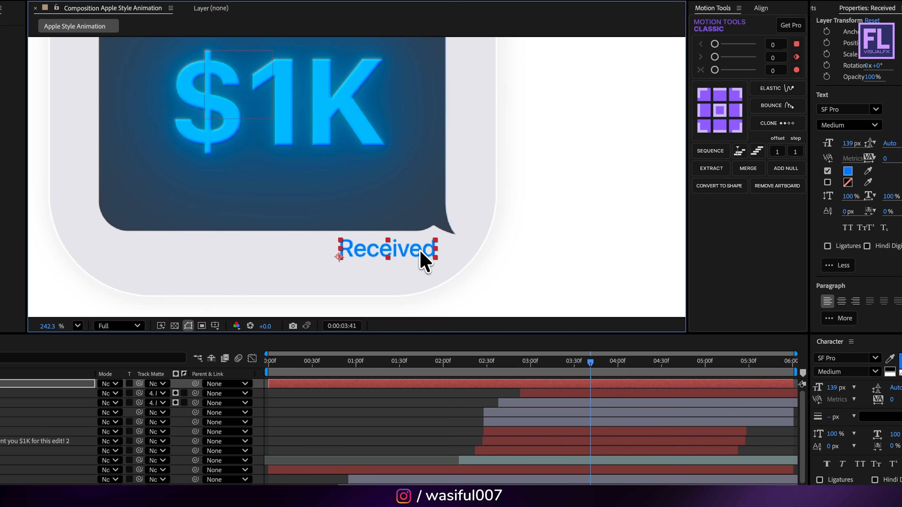
pyautogui.scroll(-4, 420, 250)
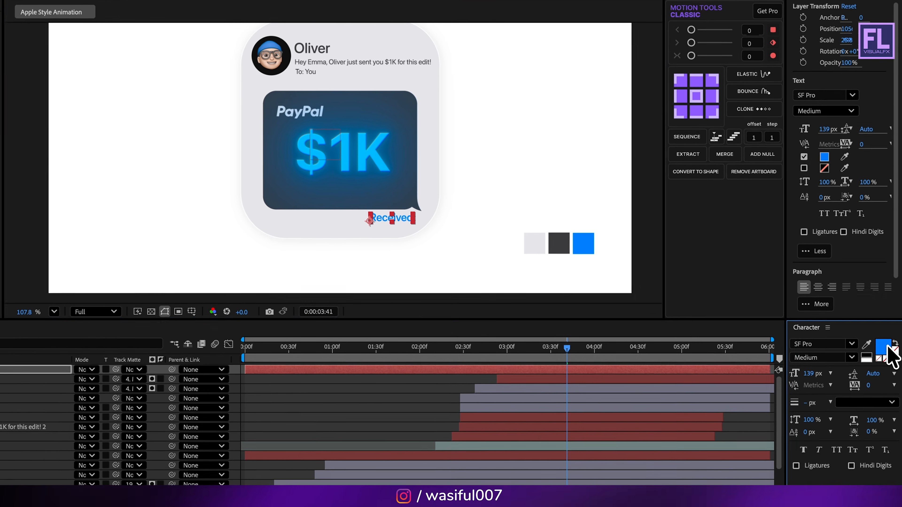
# - Change the Received text's fill to dark grey 3A3A3C, sampled from the middle palette swatch
pyautogui.click(900, 362)
pyautogui.click(518, 236)
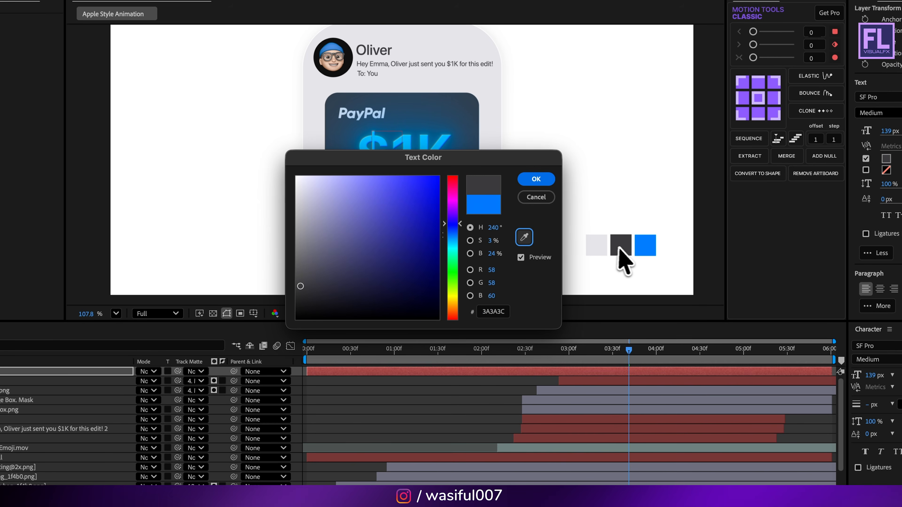
pyautogui.click(614, 245)
pyautogui.click(529, 179)
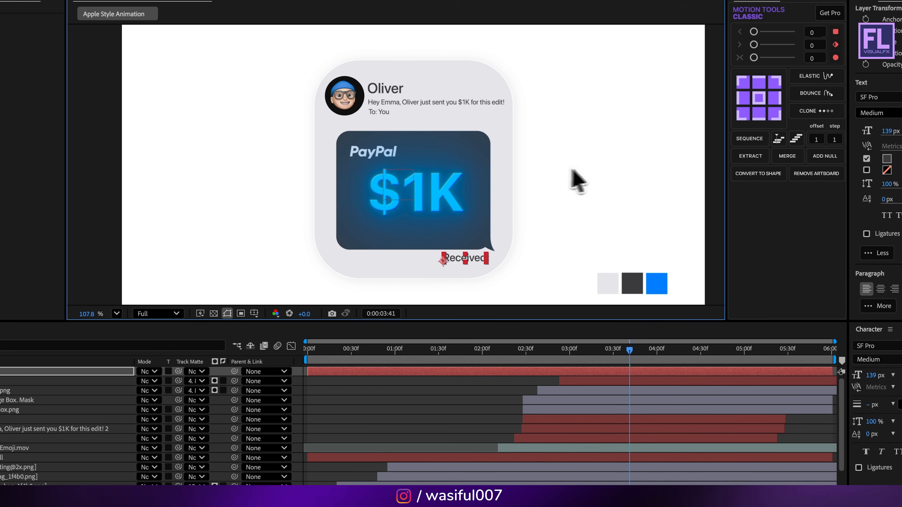
pyautogui.click(579, 180)
pyautogui.scroll(-1, 535, 193)
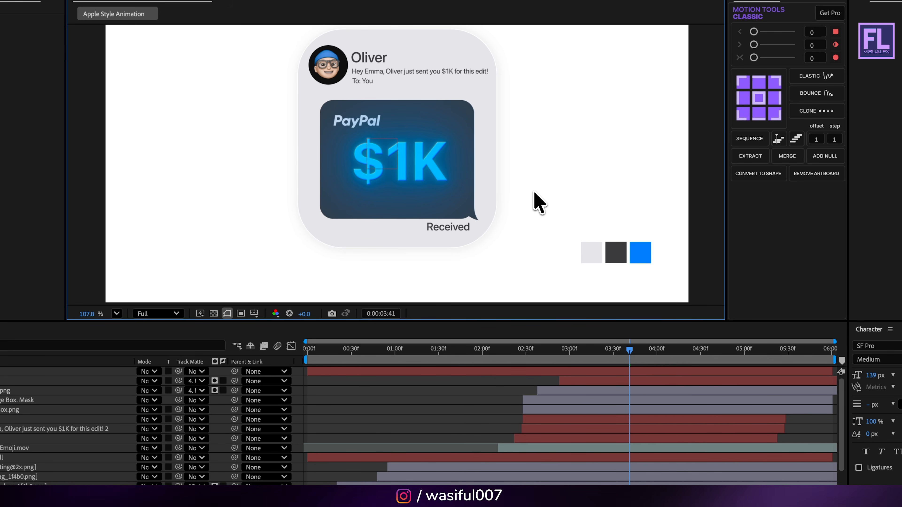
# - Start the Received layer at 0:00:02:53 and keyframe its Position from 1056.6, 744.6 there to 1056.6, 842.9 at about 0:00:03:14
pyautogui.click(522, 371)
pyautogui.moveTo(391, 373); pyautogui.dragTo(560, 356)
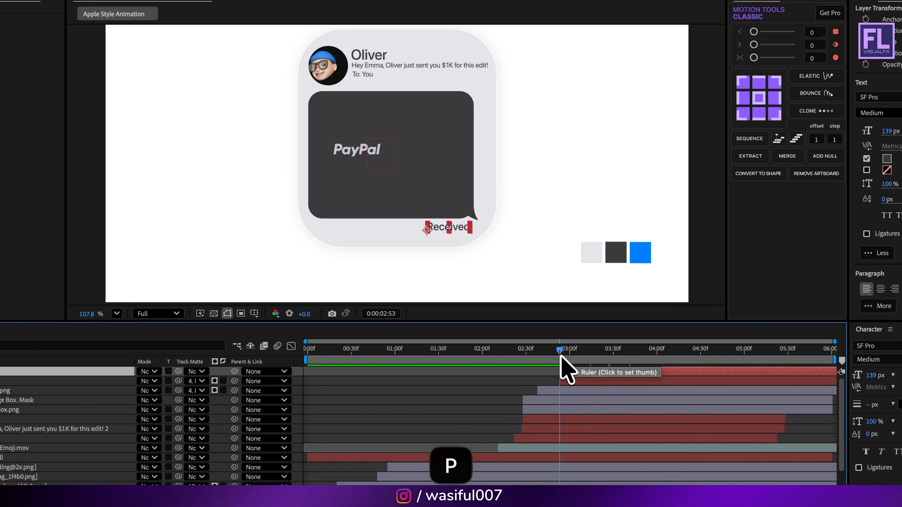
pyautogui.press('p')
pyautogui.click(66, 348)
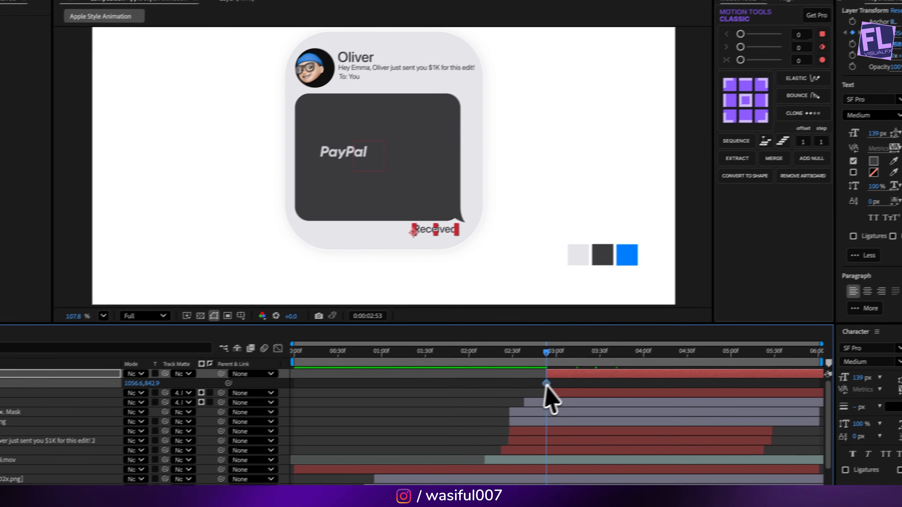
pyautogui.moveTo(546, 384); pyautogui.dragTo(576, 383)
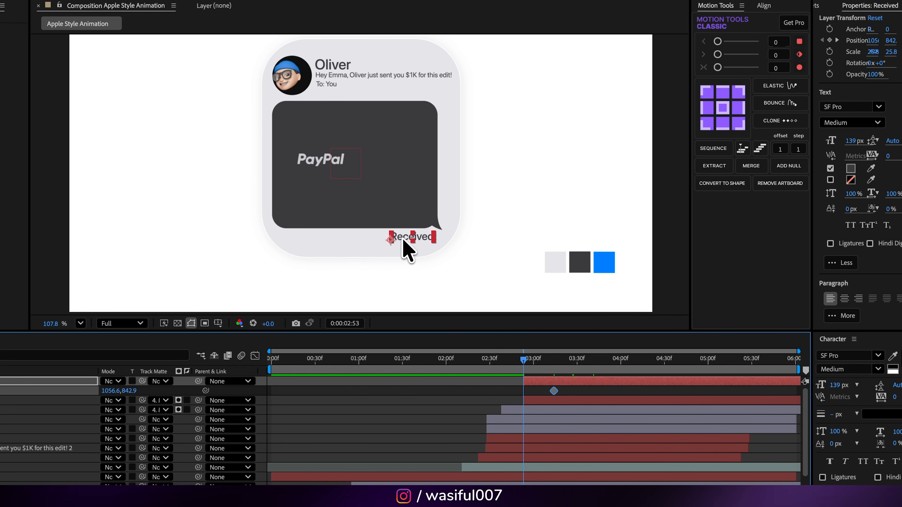
pyautogui.moveTo(403, 240); pyautogui.dragTo(400, 209)
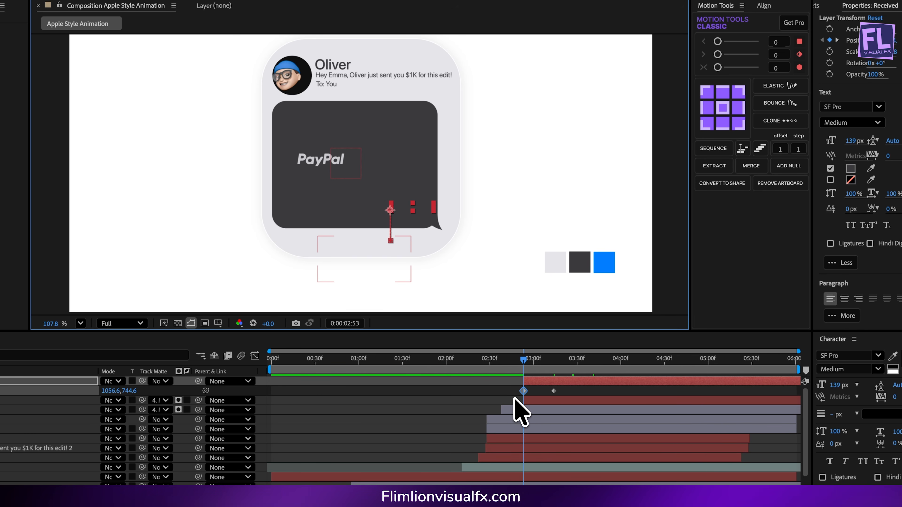
# - Apply Easy Ease to the Received layer's first Position keyframe and Elastic to its Position animation, and preview the motion
pyautogui.press('F9')
pyautogui.click(554, 391)
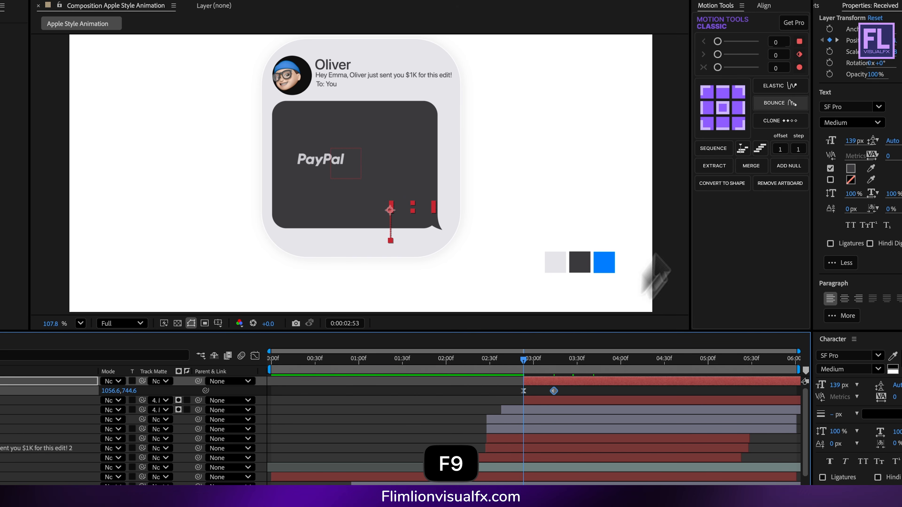
pyautogui.moveTo(534, 373); pyautogui.dragTo(464, 371)
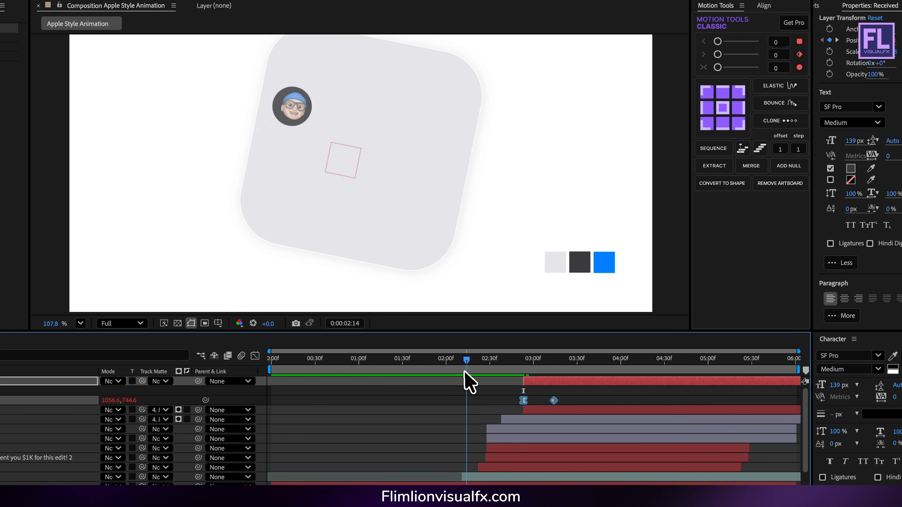
pyautogui.press('space')
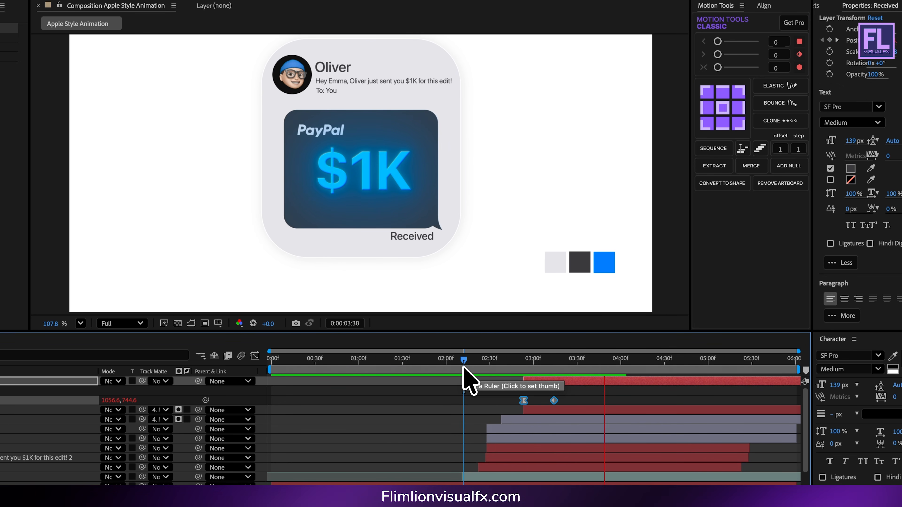
# - Delay the Received layer, with its Position keyframes, to start at about 0:00:03:03
pyautogui.press('space')
pyautogui.moveTo(538, 381); pyautogui.dragTo(439, 377)
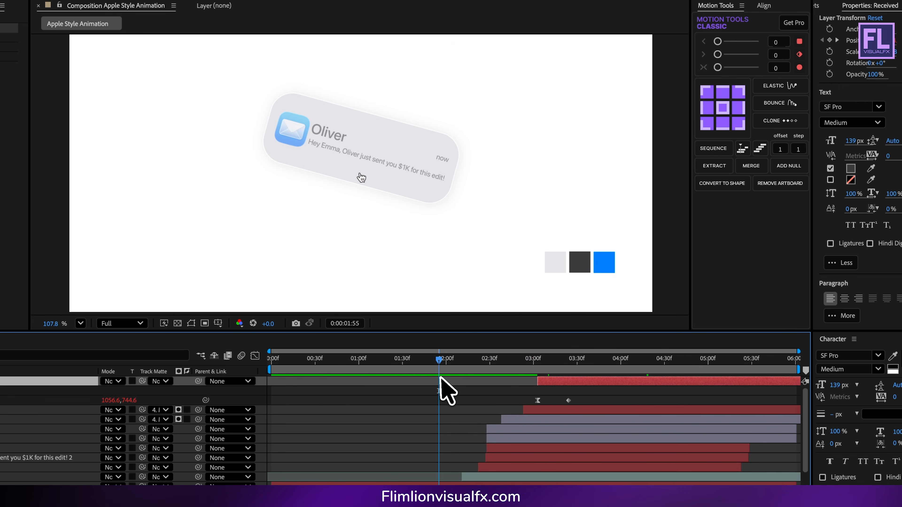
# - Move the Received layer's second Position keyframe earlier, to about 0:00:03:20, and preview the motion
pyautogui.press('space')
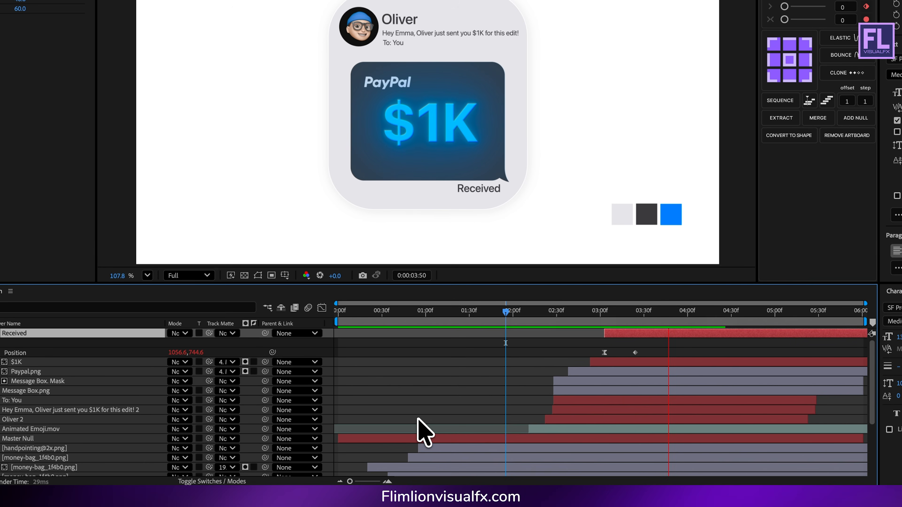
pyautogui.press('space')
pyautogui.click(635, 351)
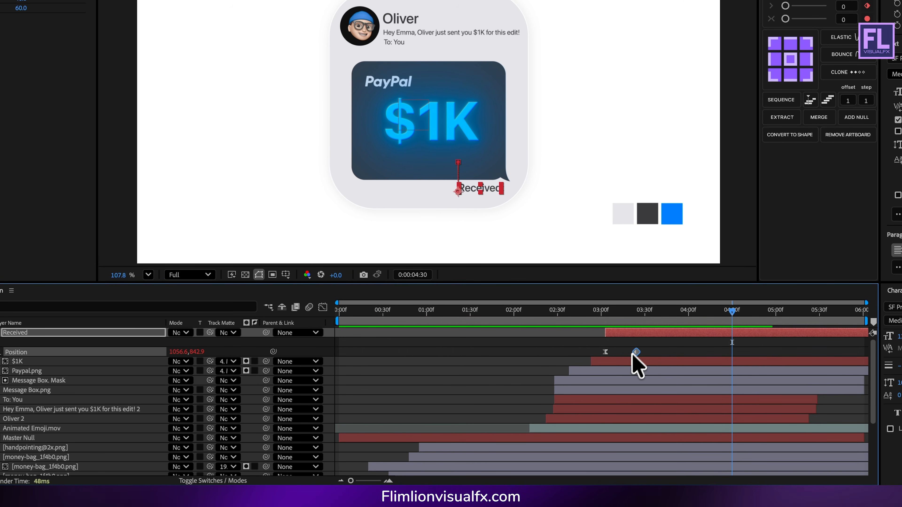
pyautogui.click(567, 319)
pyautogui.press('space')
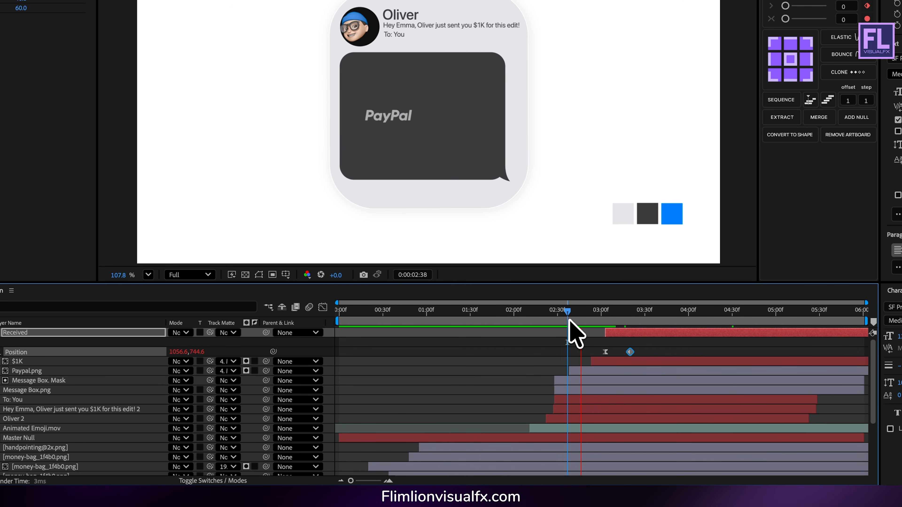
# - Collapse the Received layer, place it between Message Box. Mask and Message Box.png in the layer order, and preview the animation
pyautogui.moveTo(569, 319); pyautogui.dragTo(616, 322)
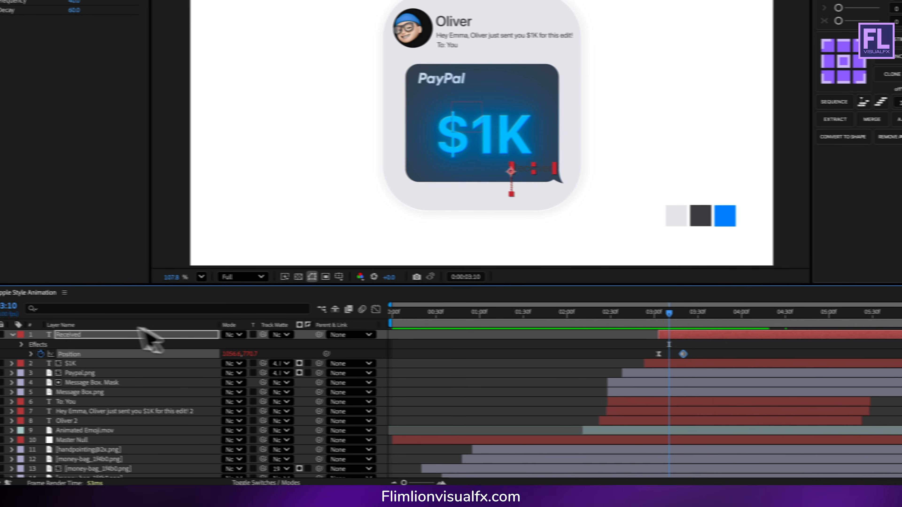
pyautogui.click(42, 337)
pyautogui.click(26, 333)
pyautogui.moveTo(106, 353); pyautogui.dragTo(115, 388)
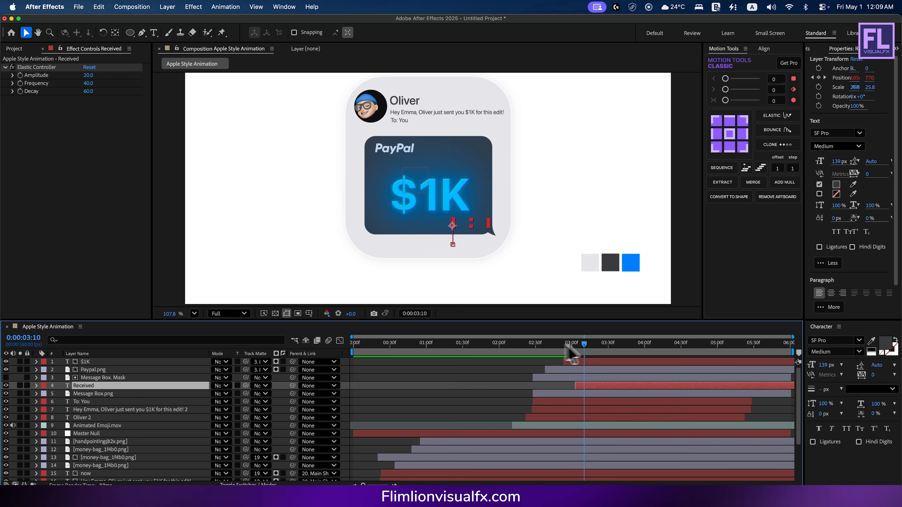
pyautogui.click(526, 343)
pyautogui.press('space')
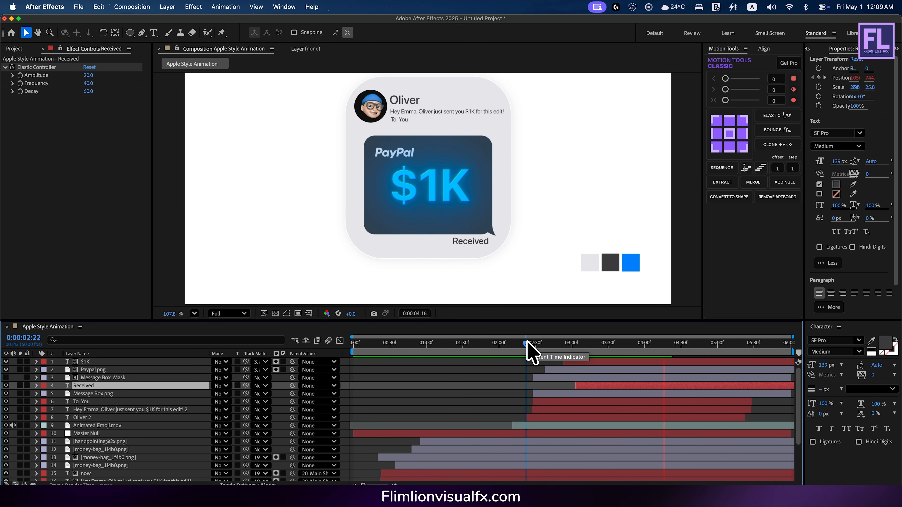
# - Delay the Received layer to start at about 0:00:03:07, keeping the $1K layer's timing, and preview the result
pyautogui.click(585, 361)
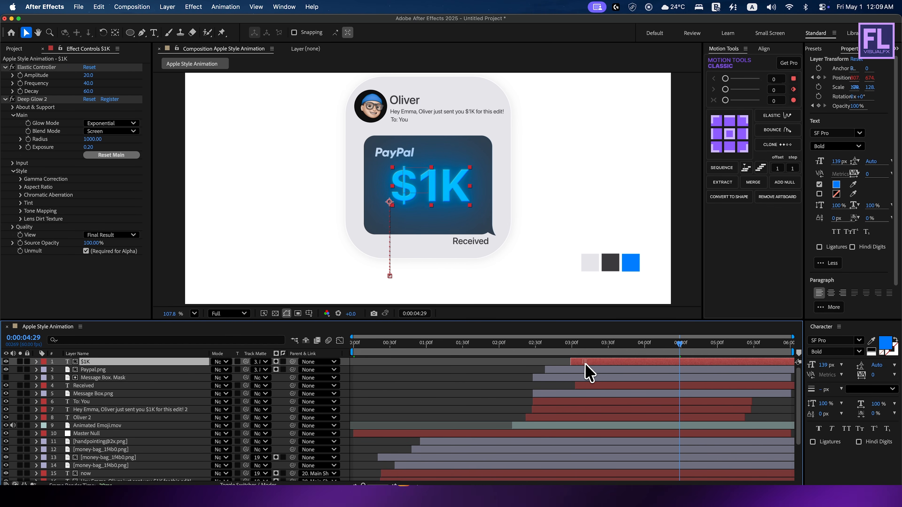
pyautogui.press('super+z')
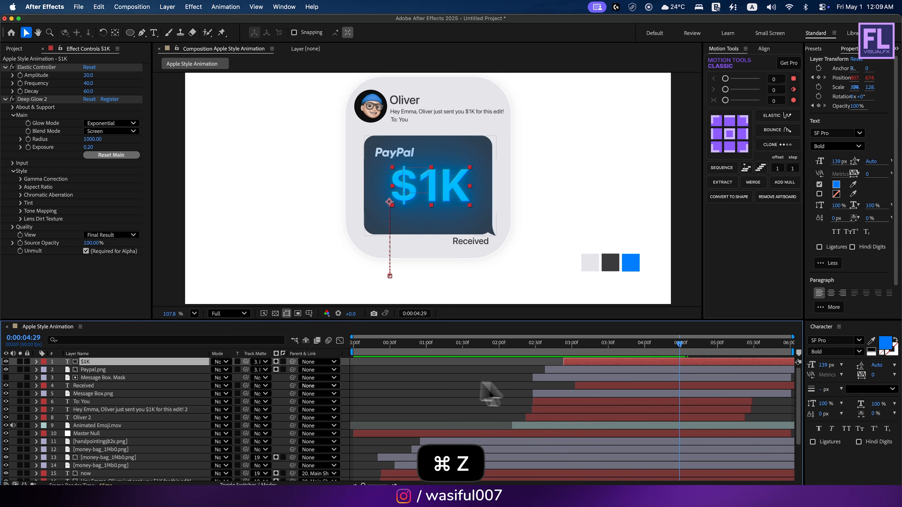
pyautogui.click(94, 385)
pyautogui.click(502, 347)
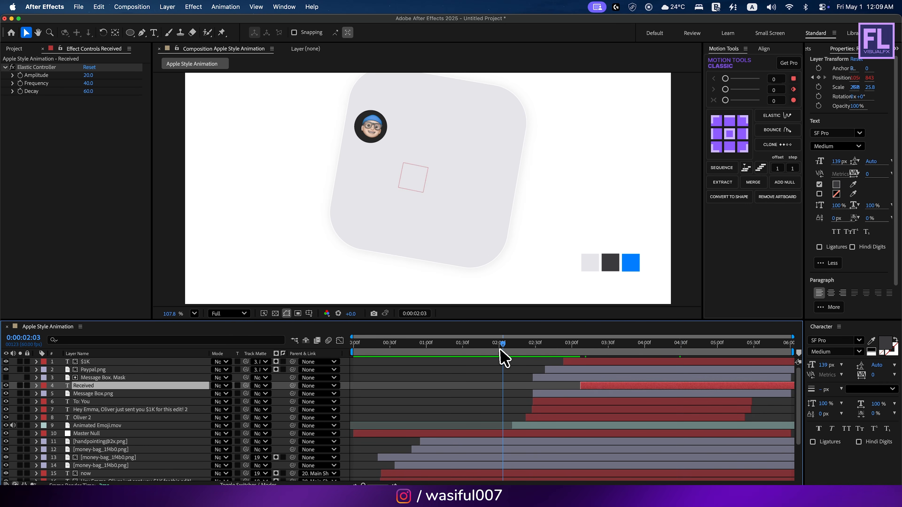
pyautogui.press('space')
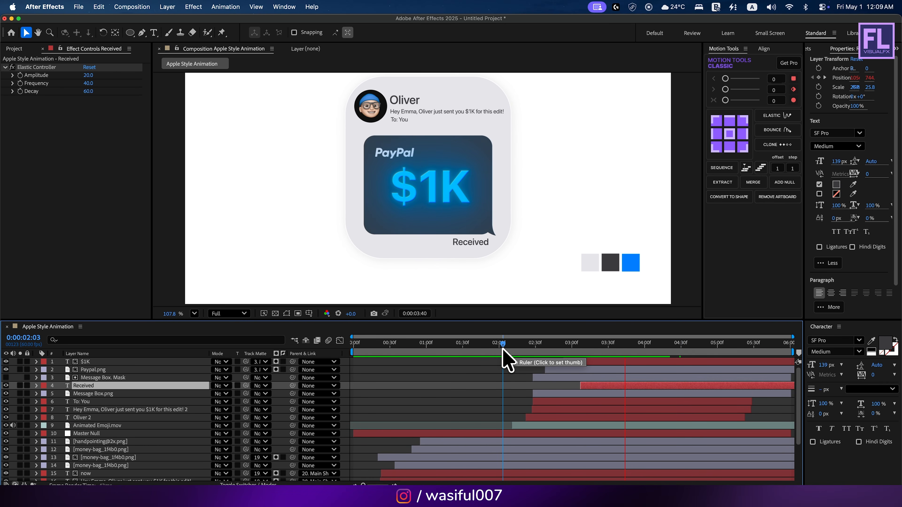
pyautogui.press('space')
# - Add a new null object as the top layer of the composition
pyautogui.scroll(-3, 507, 236)
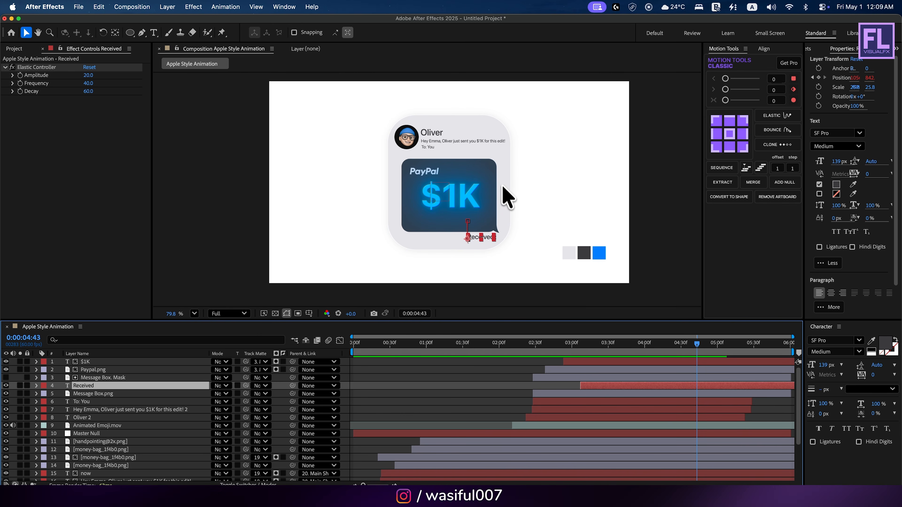
pyautogui.moveTo(500, 182); pyautogui.dragTo(503, 188)
pyautogui.scroll(2, 503, 188)
pyautogui.moveTo(491, 178); pyautogui.dragTo(489, 175)
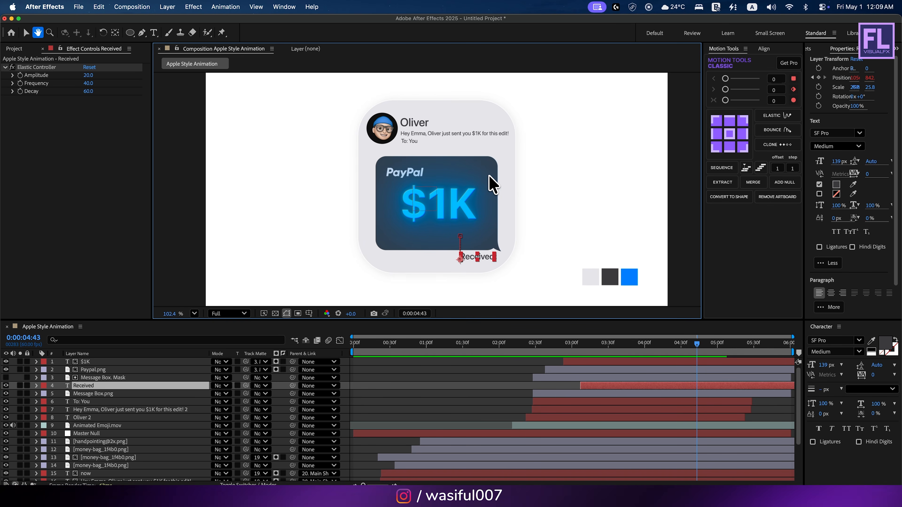
pyautogui.moveTo(162, 319); pyautogui.dragTo(178, 215)
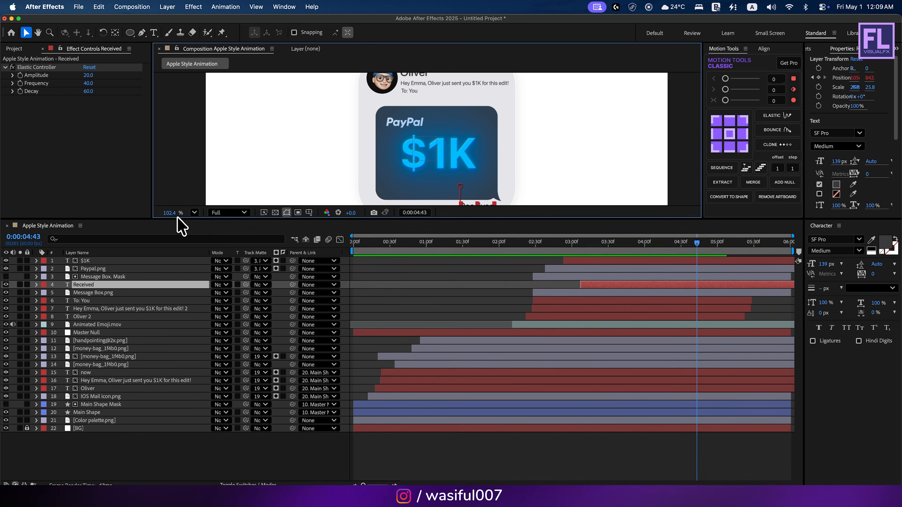
pyautogui.rightClick(117, 455)
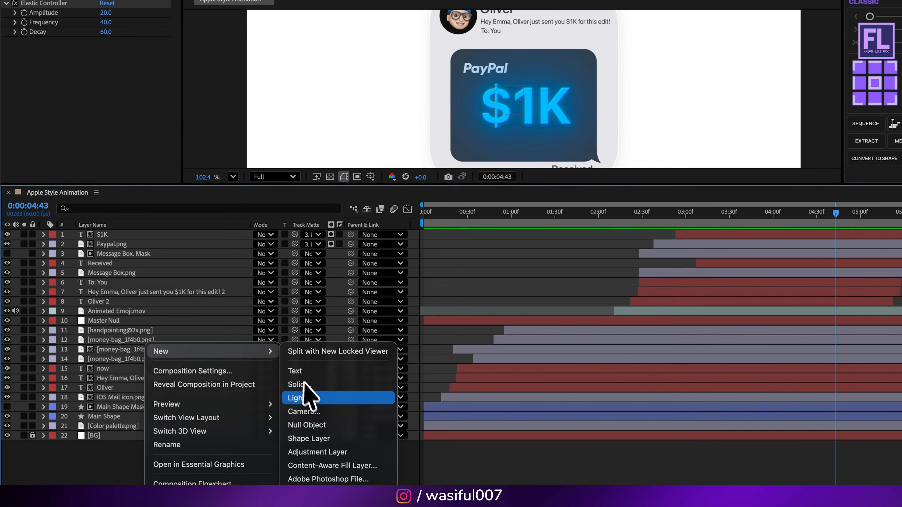
pyautogui.click(313, 425)
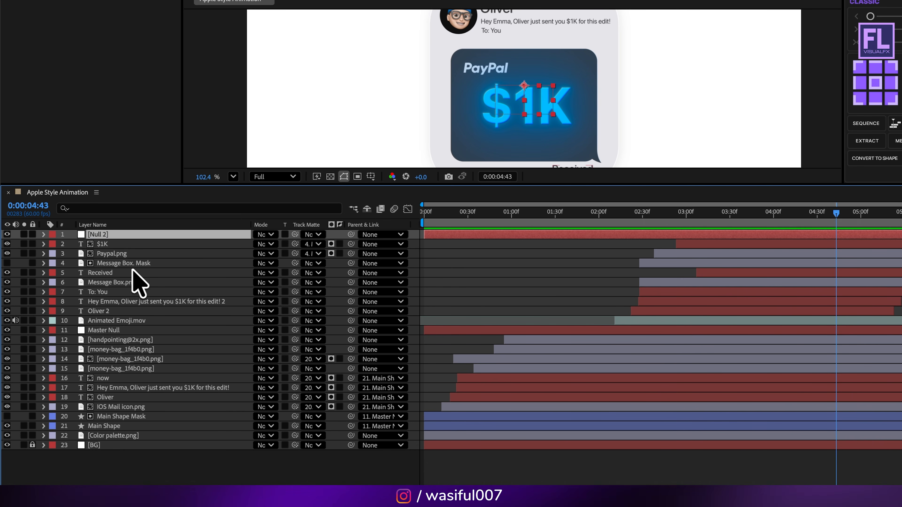
# - Parent all layers from $1K down to Animated Emoji.mov to the new null
pyautogui.click(121, 321)
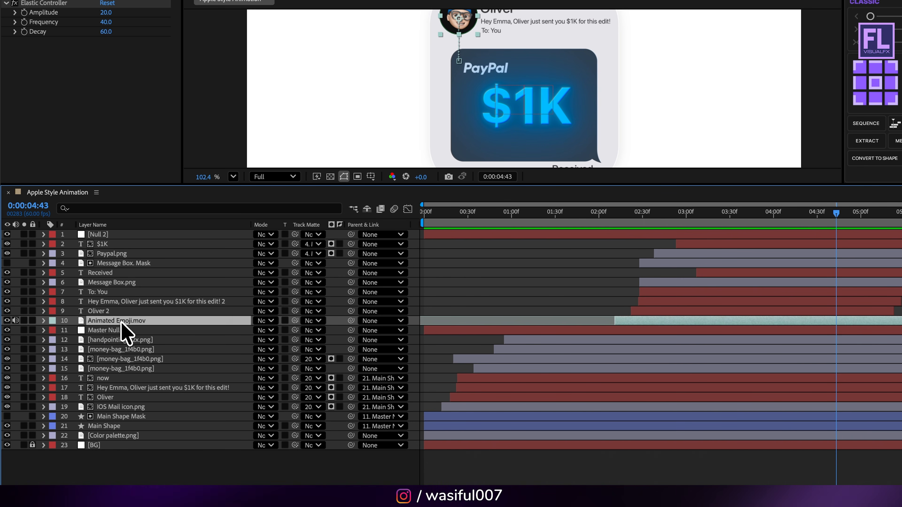
pyautogui.keyDown('shift'); pyautogui.click(113, 245); pyautogui.keyUp('shift')
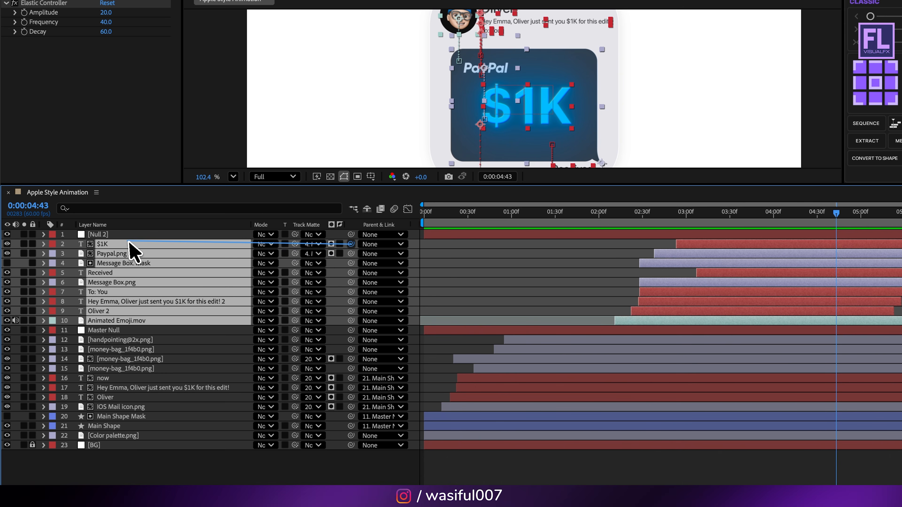
pyautogui.moveTo(129, 243); pyautogui.dragTo(115, 236)
pyautogui.click(115, 235)
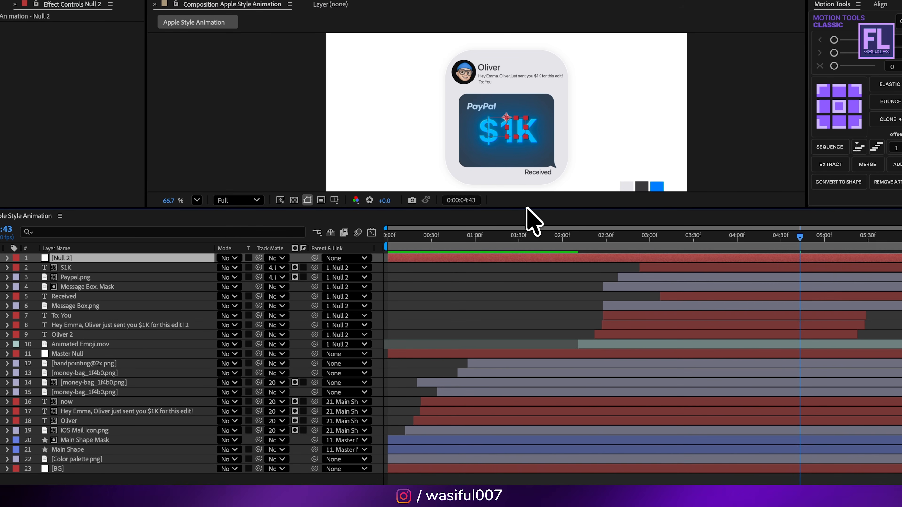
# - Try moving the null in the composition to test its parented layers, and undo the move
pyautogui.moveTo(527, 209); pyautogui.dragTo(528, 350)
pyautogui.hotkey('shift', '/')
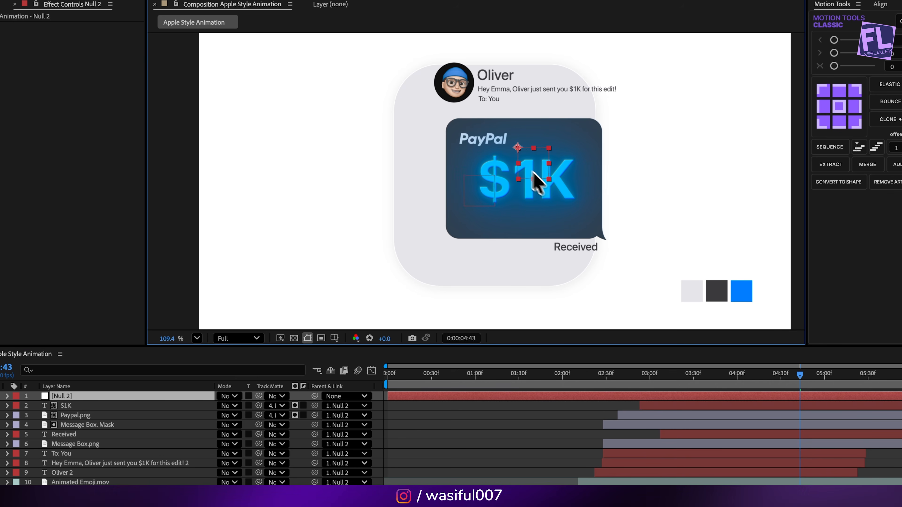
pyautogui.moveTo(532, 172); pyautogui.dragTo(515, 188)
pyautogui.press('super+z')
pyautogui.scroll(-3, 516, 189)
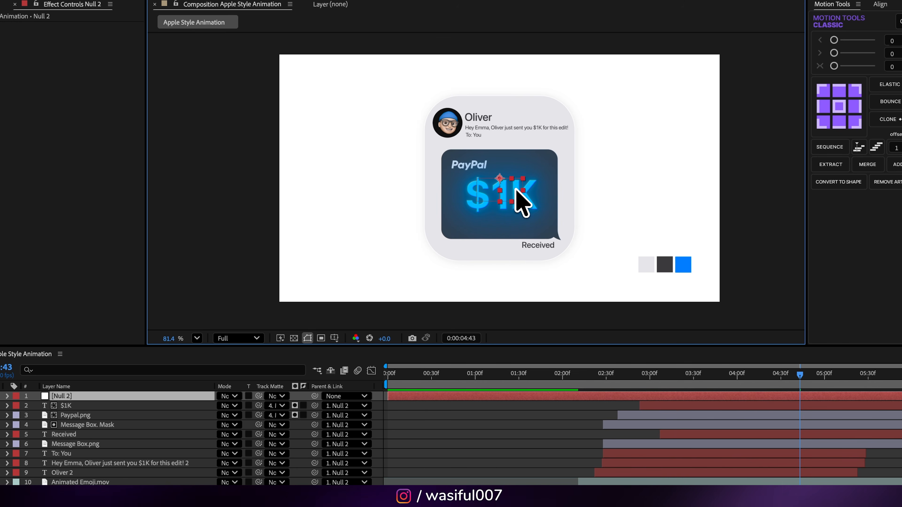
# - Parent Null 2 to the Master Null and scrub the timeline to check the card's motion, stopping at 0:00:04:53
pyautogui.moveTo(477, 345); pyautogui.dragTo(485, 306)
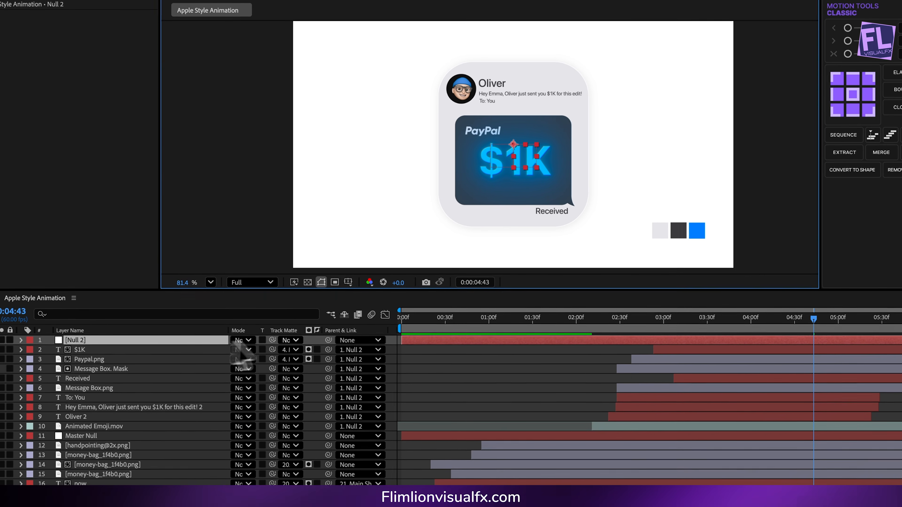
pyautogui.moveTo(328, 340); pyautogui.dragTo(244, 360)
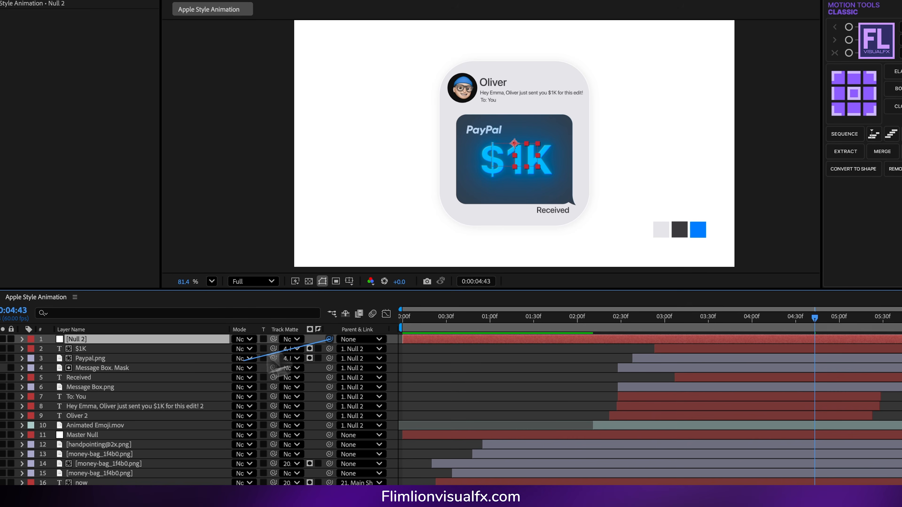
pyautogui.moveTo(89, 436); pyautogui.dragTo(89, 436)
pyautogui.click(90, 435)
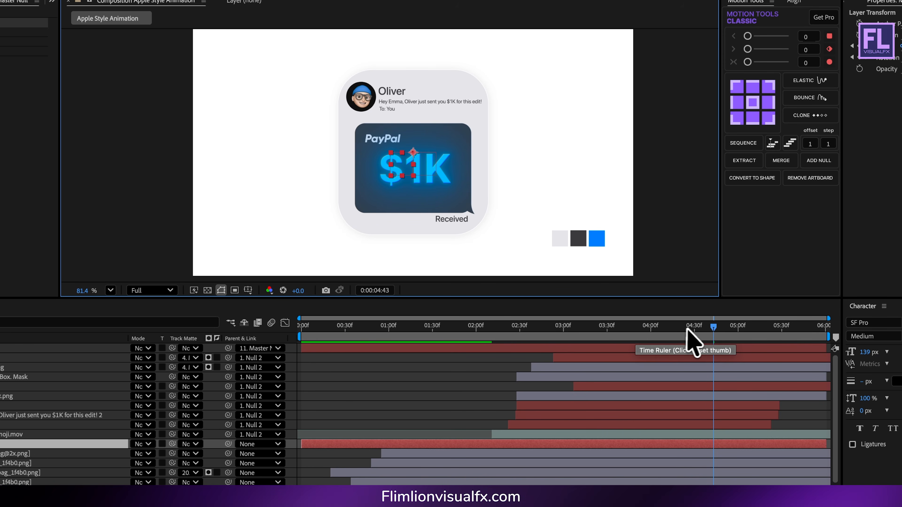
pyautogui.moveTo(687, 329)
pyautogui.mouseDown()
pyautogui.moveTo(523, 308)
pyautogui.moveTo(692, 331)
pyautogui.mouseUp()
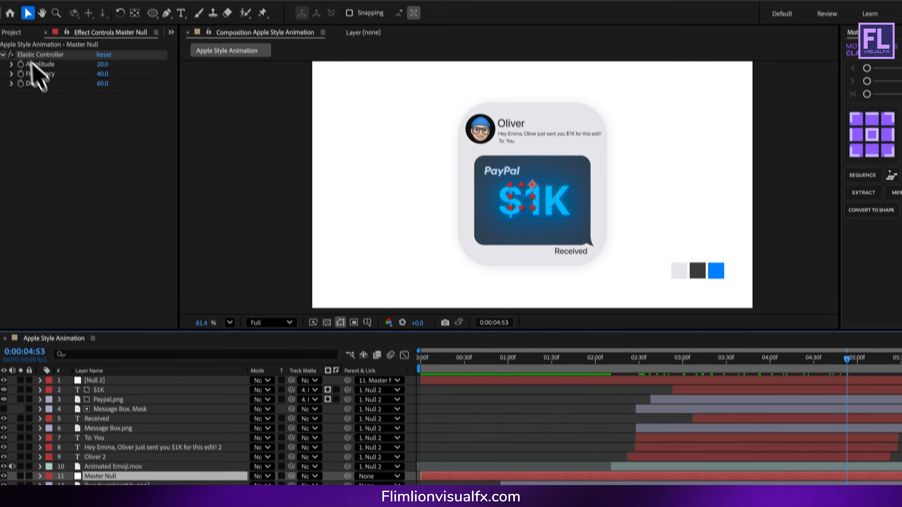
# - Add the flying-money dollar alpha-loop footage as the composition's top layer and scale it down around the card
pyautogui.click(18, 57)
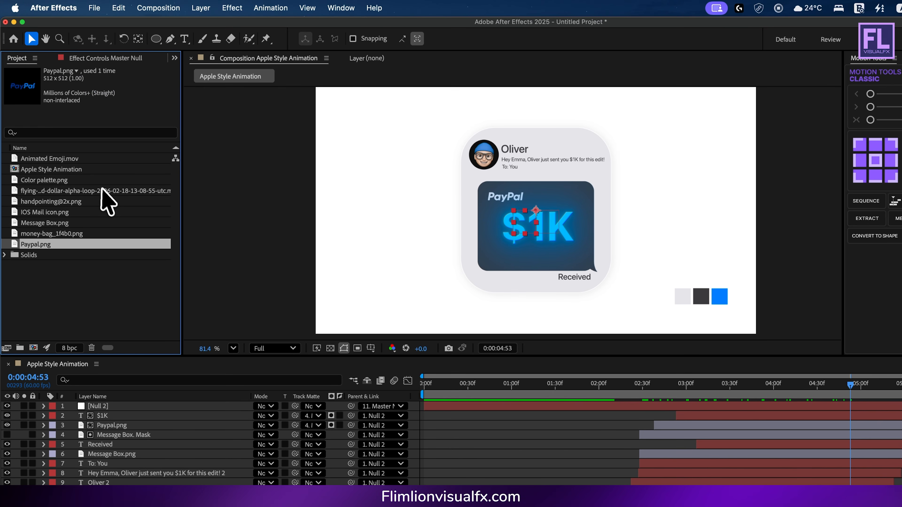
pyautogui.moveTo(97, 192); pyautogui.dragTo(550, 211)
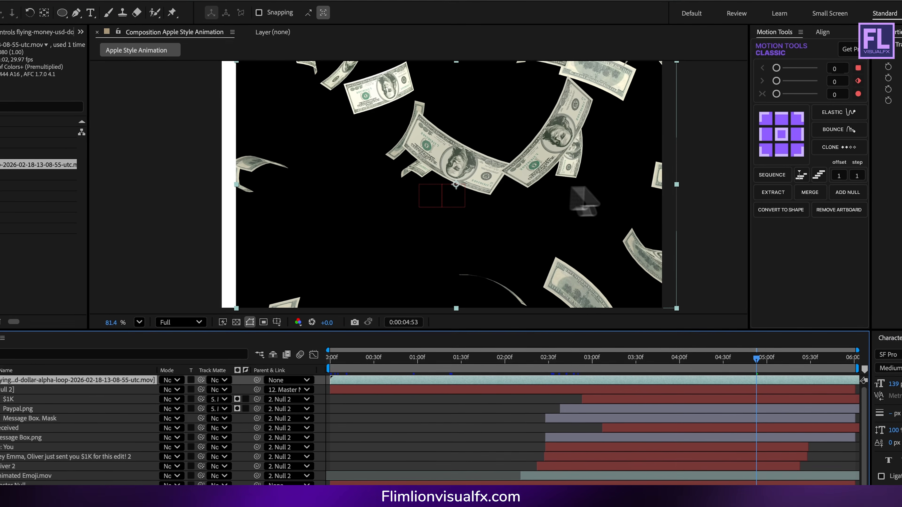
pyautogui.moveTo(676, 184); pyautogui.dragTo(598, 197)
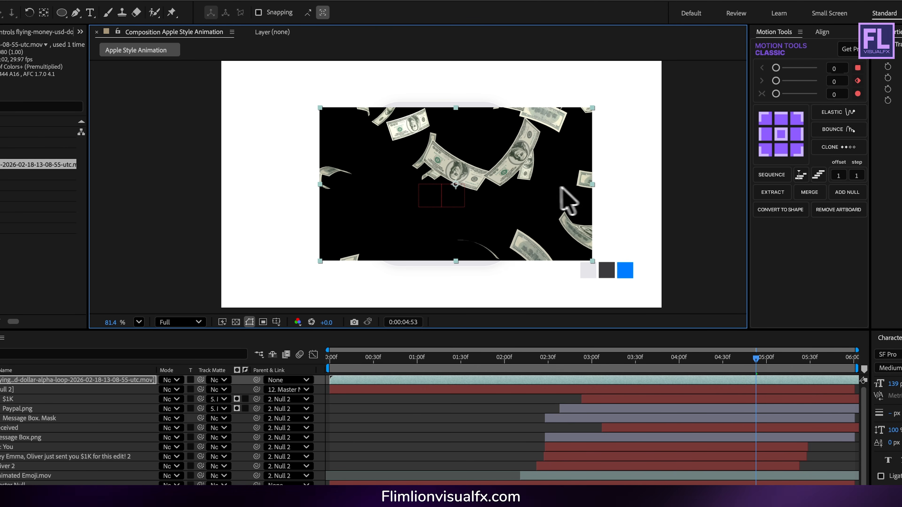
# - Apply the Linear Color Key effect to the flying-money footage and sample its black background as the key colour
pyautogui.hotkey('ctrl', 'space')
pyautogui.write('l')
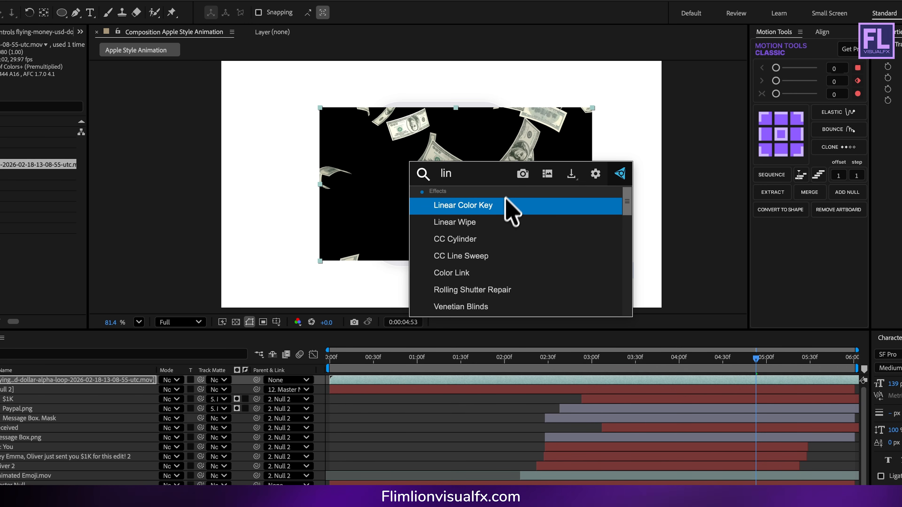
pyautogui.click(507, 206)
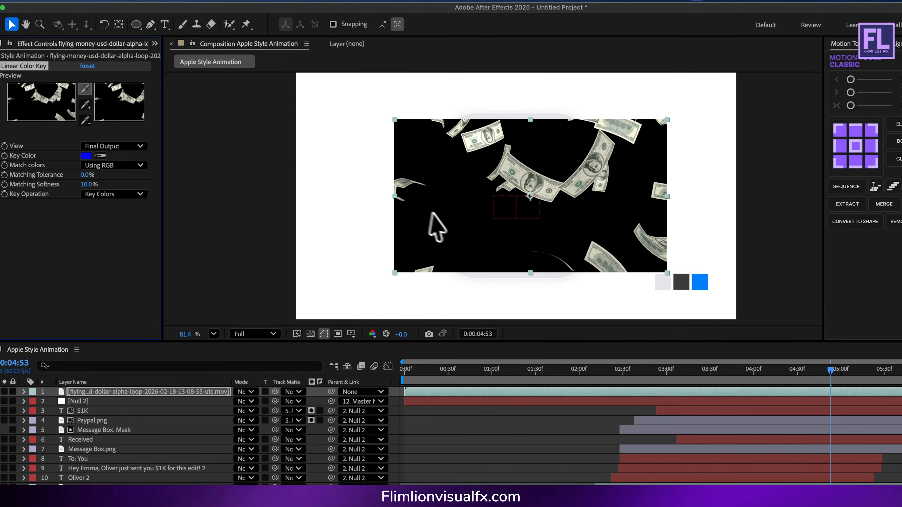
pyautogui.click(430, 213)
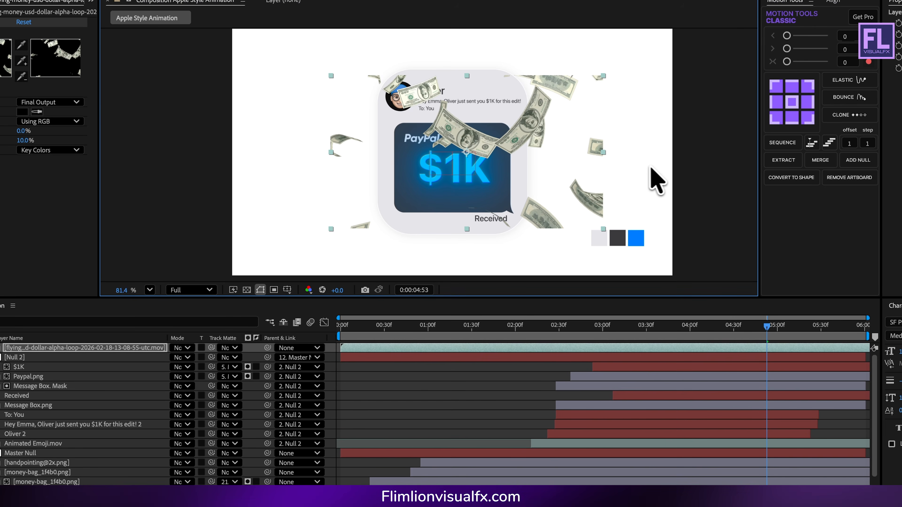
# - Scale the flying-money footage to 38.6% over the message bubble at 953, 599 and matte it with Message Box. Mask
pyautogui.moveTo(606, 155); pyautogui.dragTo(539, 157)
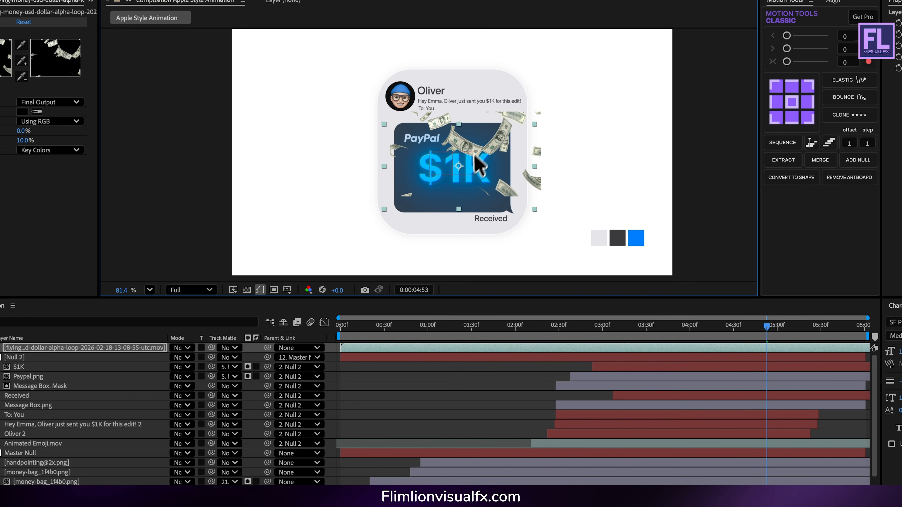
pyautogui.moveTo(475, 154); pyautogui.dragTo(469, 152)
pyautogui.moveTo(526, 165); pyautogui.dragTo(536, 166)
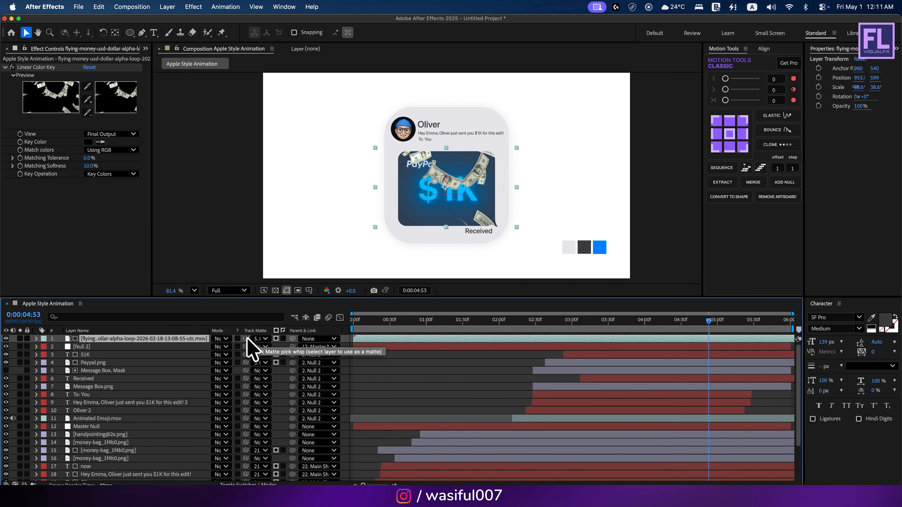
# - Parent the flying-money layer to Null 2, place it directly below Paypal.png, and scrub back to 0:00:03:12
pyautogui.moveTo(292, 339); pyautogui.dragTo(112, 348)
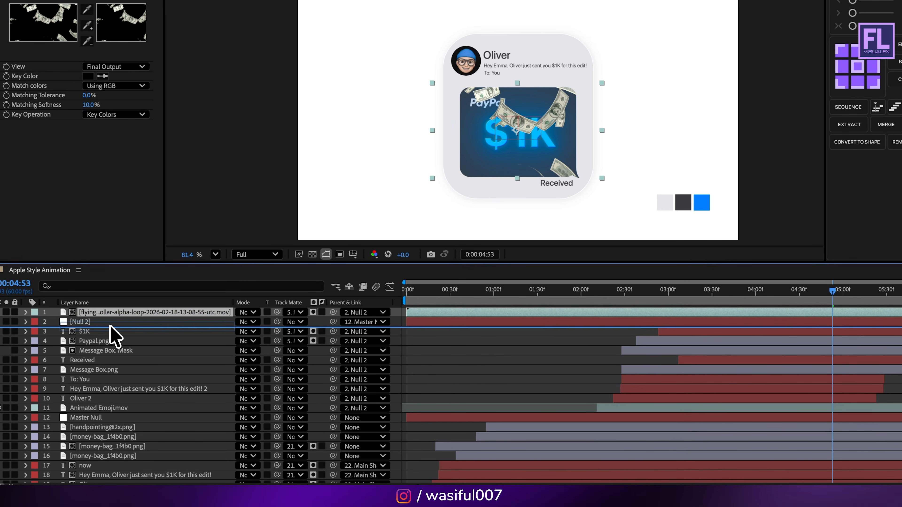
pyautogui.moveTo(112, 346); pyautogui.dragTo(115, 350)
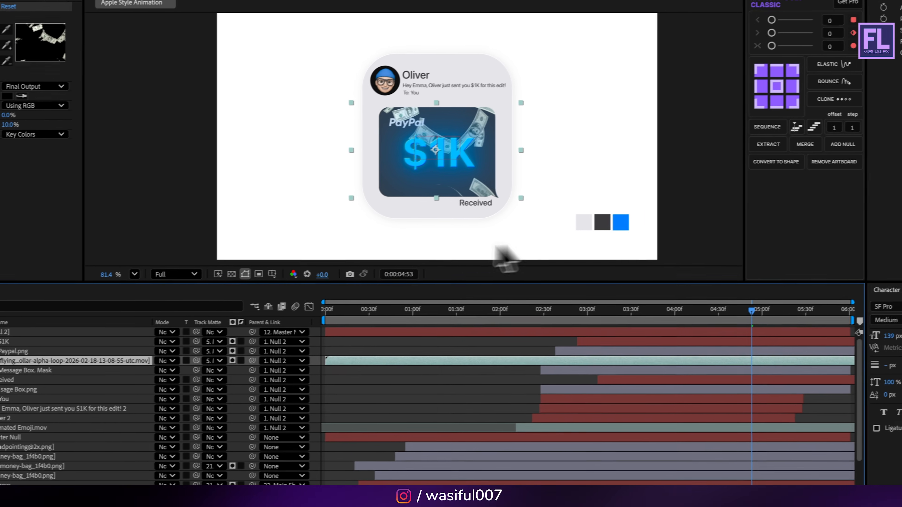
pyautogui.moveTo(728, 310); pyautogui.dragTo(511, 333)
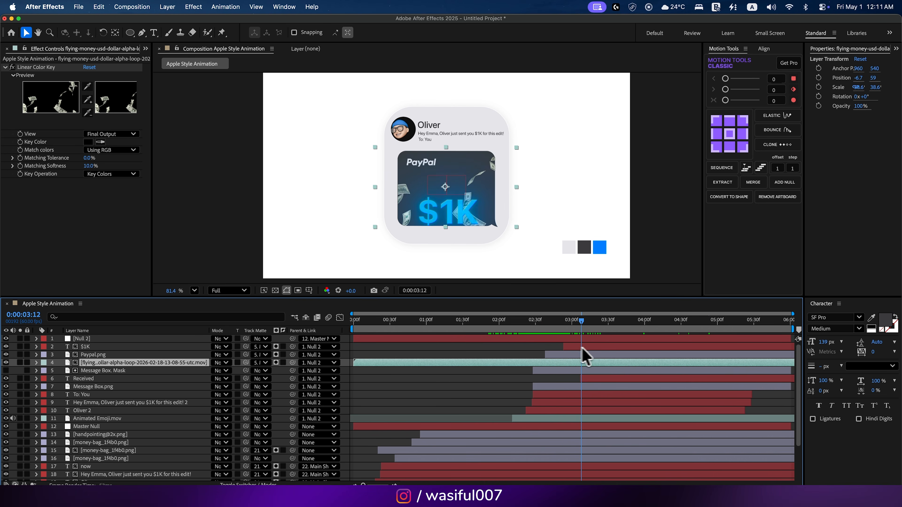
# - Parent the flying-money layer to Message Box.png and scrub through to 0:00:05:12 to check its motion
pyautogui.moveTo(667, 340); pyautogui.dragTo(685, 336)
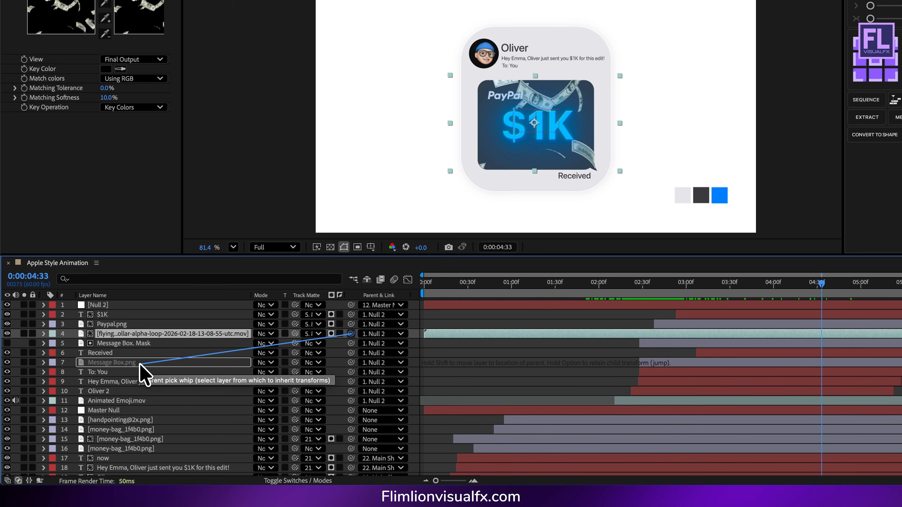
pyautogui.moveTo(140, 364); pyautogui.dragTo(141, 367)
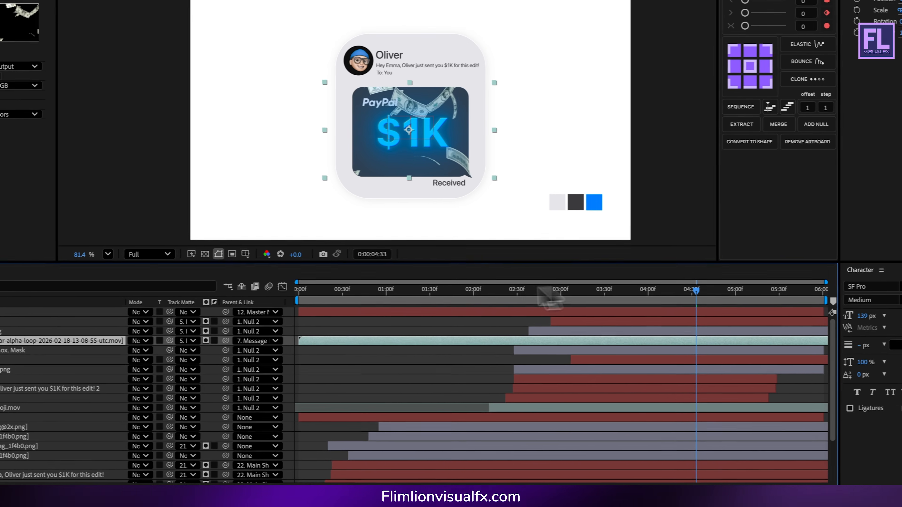
pyautogui.moveTo(545, 287); pyautogui.dragTo(621, 298)
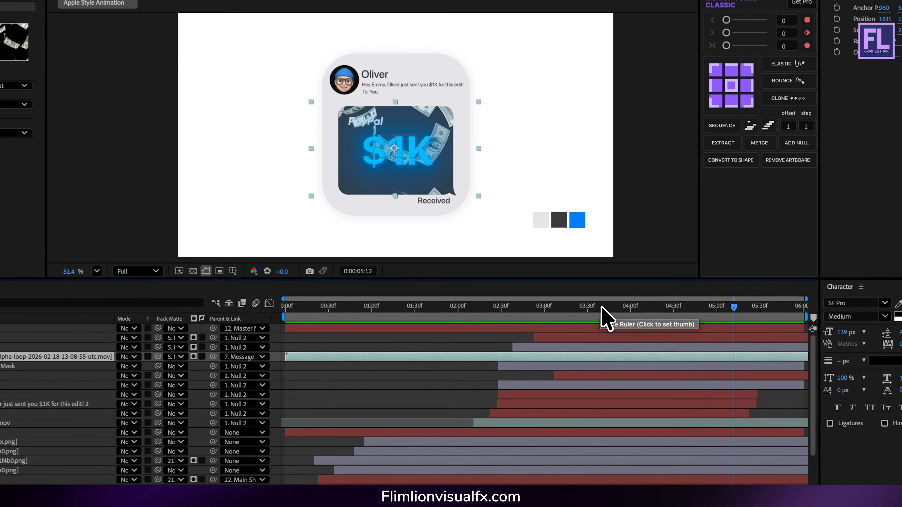
# - Slide the flying-money layer to start at about 0:00:01:20, then preview the animation and scrub to 0:00:04:39
pyautogui.moveTo(623, 329); pyautogui.dragTo(555, 329)
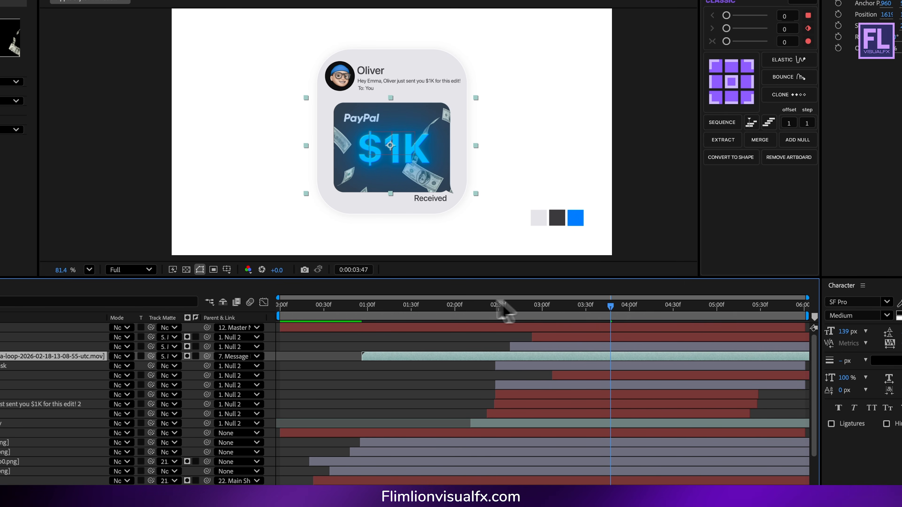
pyautogui.moveTo(534, 326); pyautogui.dragTo(651, 331)
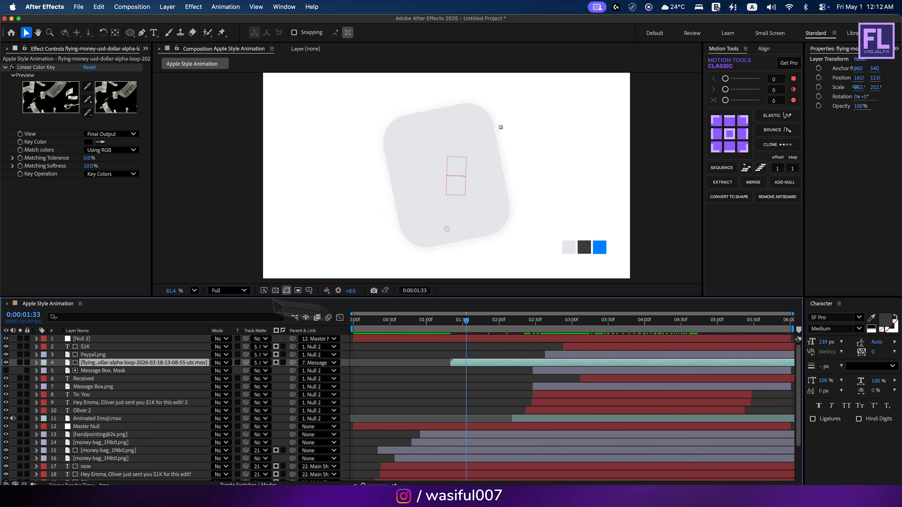
pyautogui.press('space')
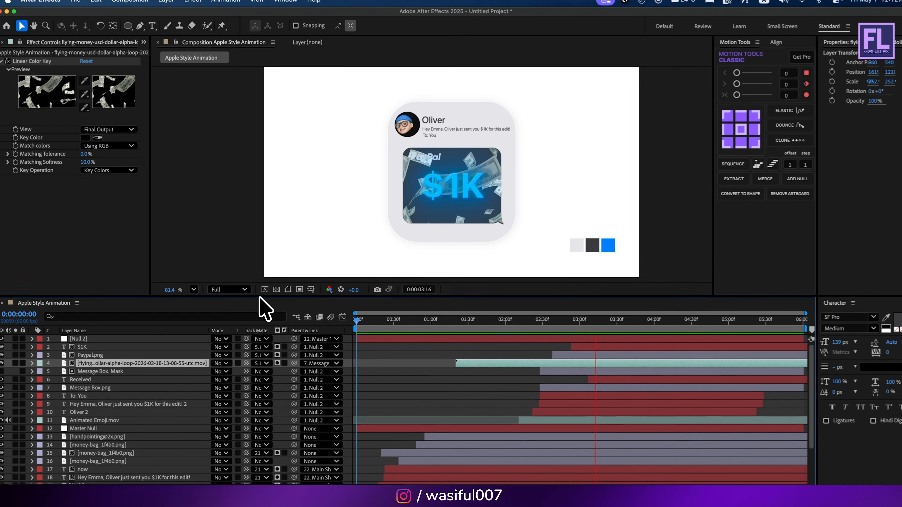
pyautogui.click(594, 320)
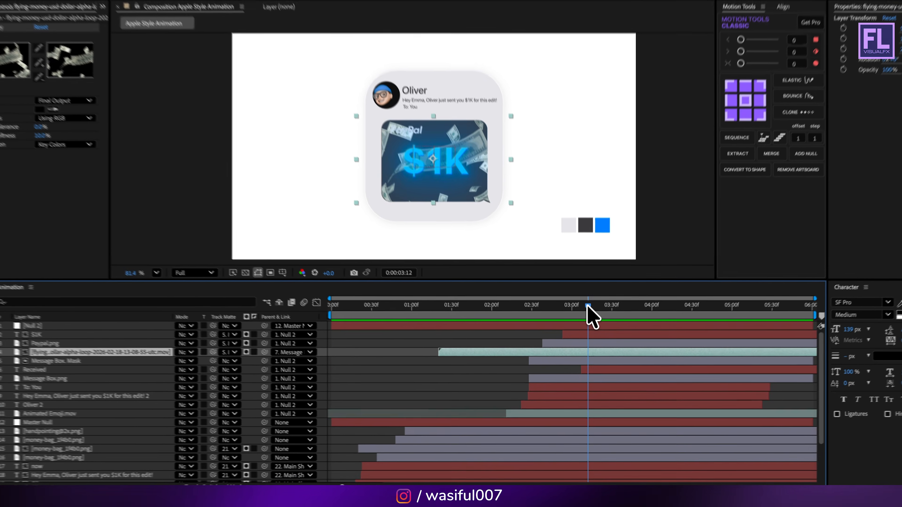
pyautogui.moveTo(591, 316); pyautogui.dragTo(703, 316)
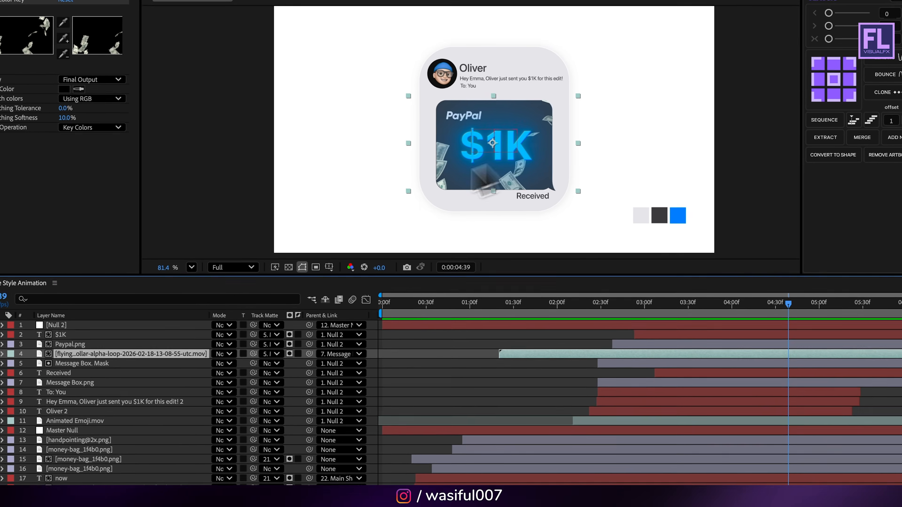
# - Reveal Master Null's Scale keyframes and slide the flying-money layer to start at about 0:00:00:22
pyautogui.click(62, 430)
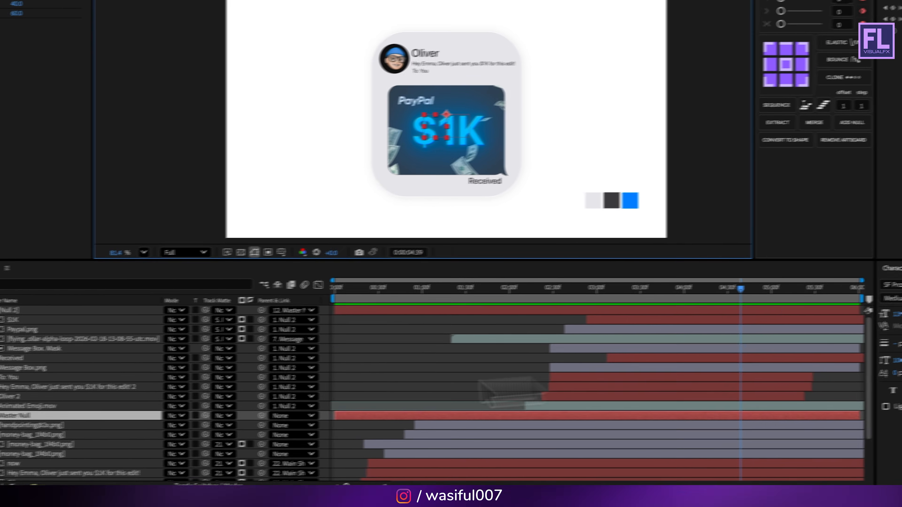
pyautogui.press('s')
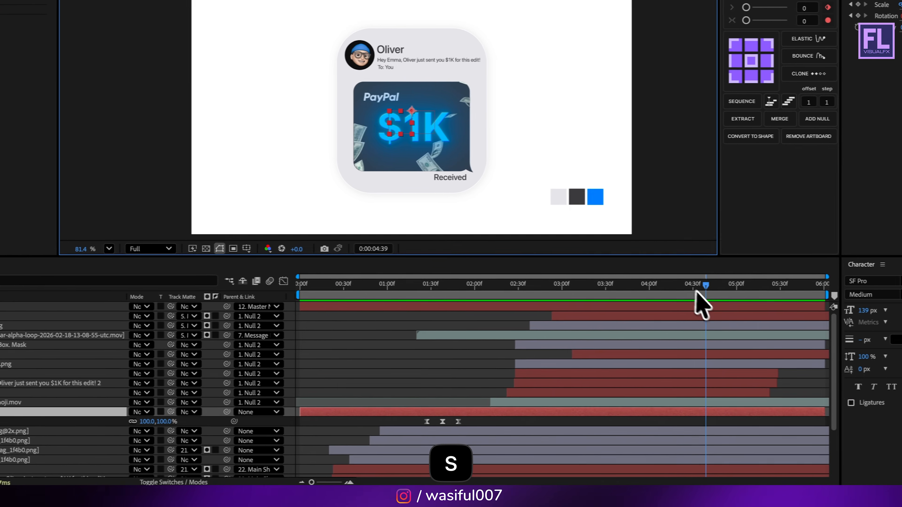
pyautogui.moveTo(817, 286); pyautogui.dragTo(749, 286)
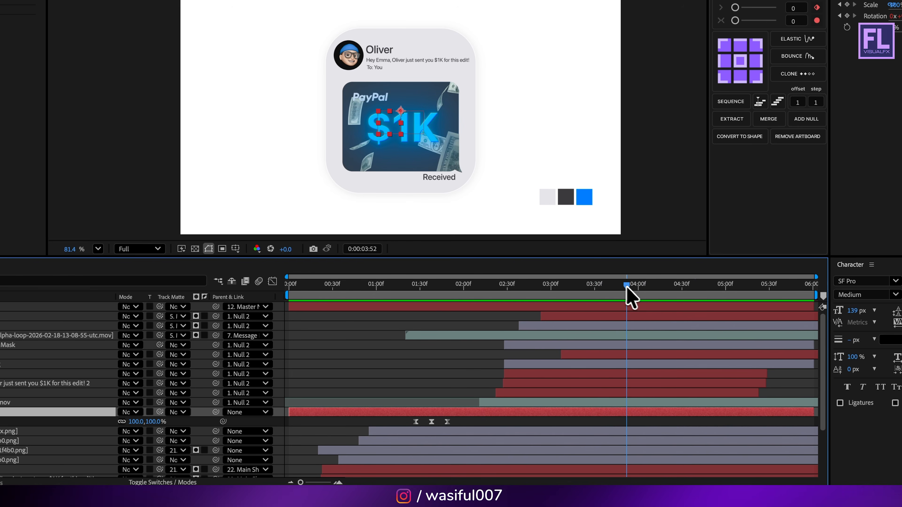
pyautogui.moveTo(607, 336); pyautogui.dragTo(540, 336)
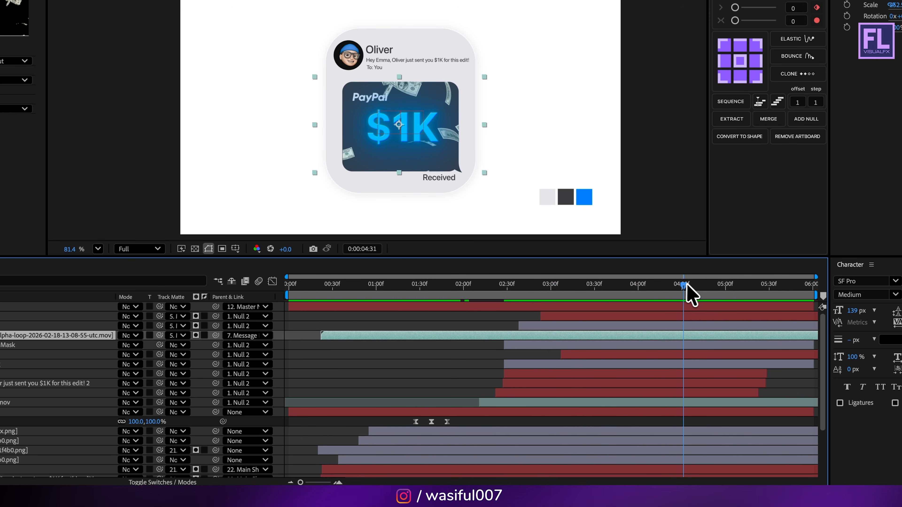
# - Keyframe Master Null's Scale at 100% at 0:00:04:30 and 120% at 0:00:04:40
pyautogui.moveTo(686, 284); pyautogui.dragTo(685, 284)
pyautogui.click(92, 410)
pyautogui.click(15, 420)
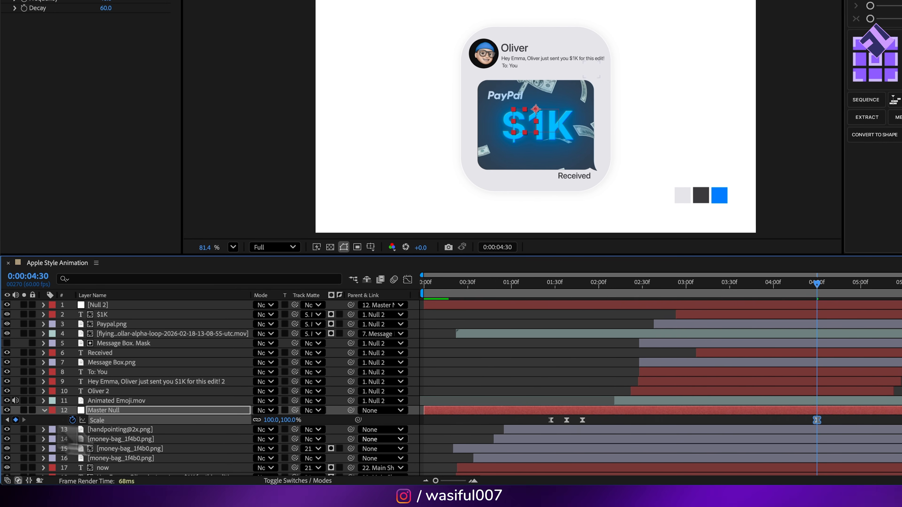
pyautogui.moveTo(817, 284); pyautogui.dragTo(831, 284)
pyautogui.click(274, 420)
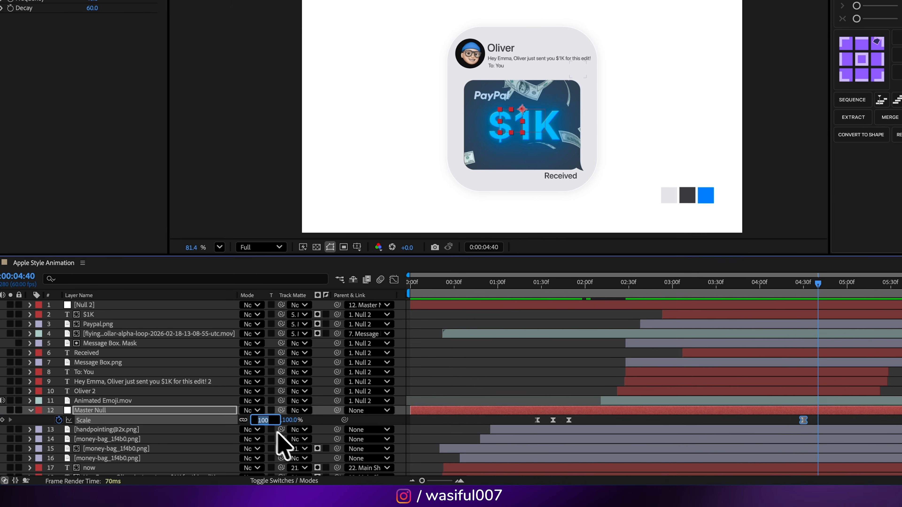
pyautogui.write('1')
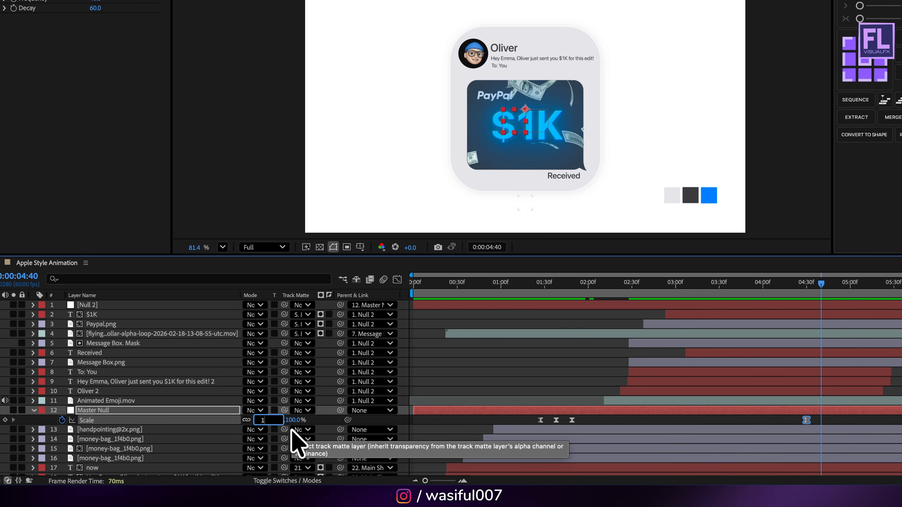
pyautogui.write('20')
pyautogui.press('Return')
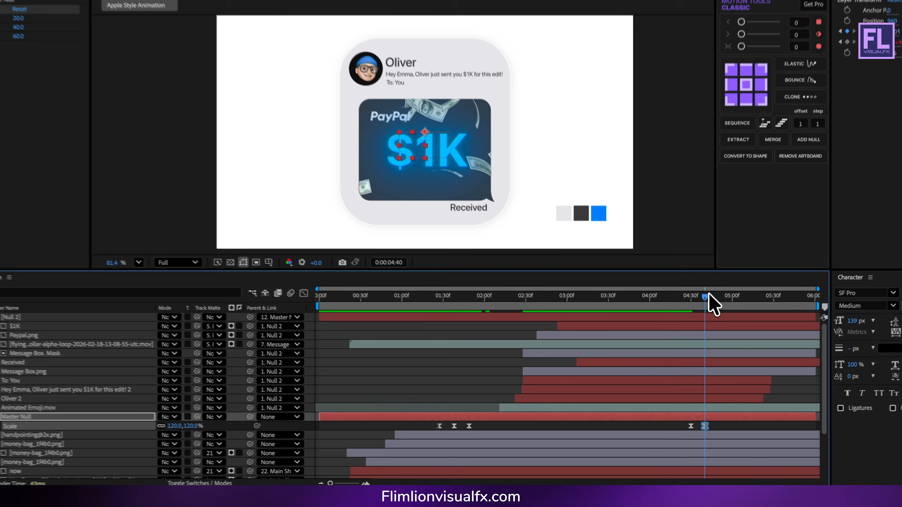
# - Keyframe Master Null's Scale at 0% at 0:00:04:54 so the card shrinks away
pyautogui.click(709, 319)
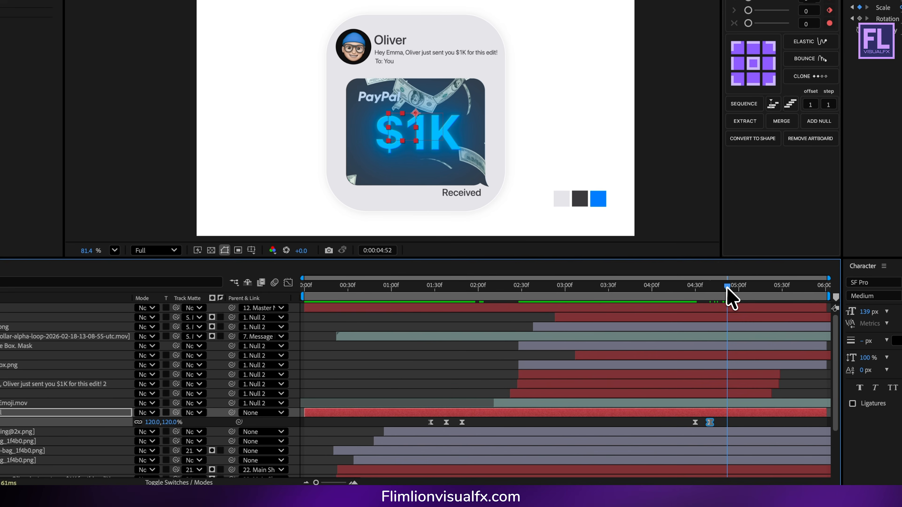
pyautogui.click(169, 421)
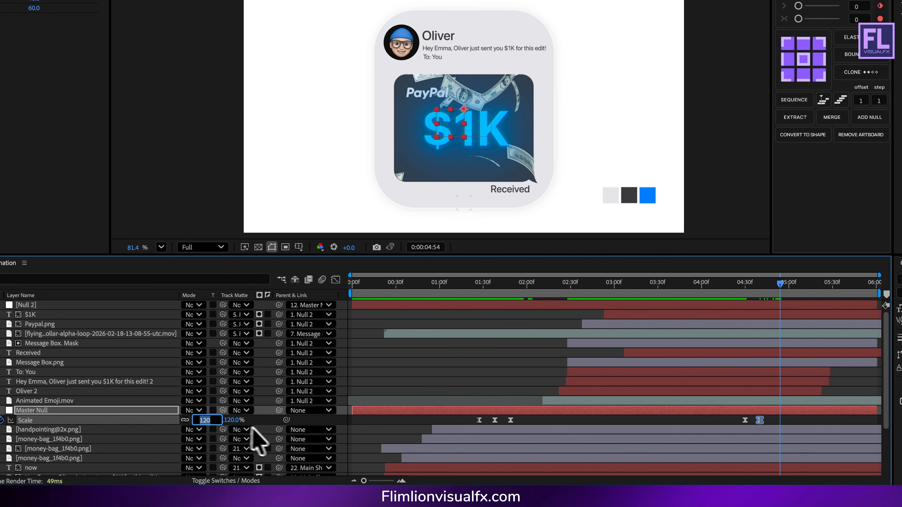
pyautogui.write('0')
pyautogui.press('Return')
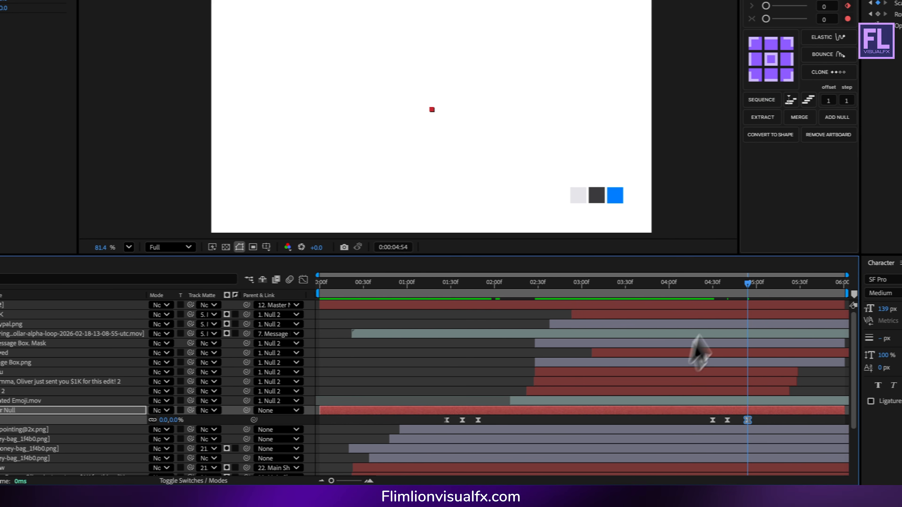
# - Add a Master Null Rotation keyframe at 0:00:04:30 without changing the angle, and set Rotation to 80° at 0:00:04:40
pyautogui.moveTo(767, 284); pyautogui.dragTo(747, 283)
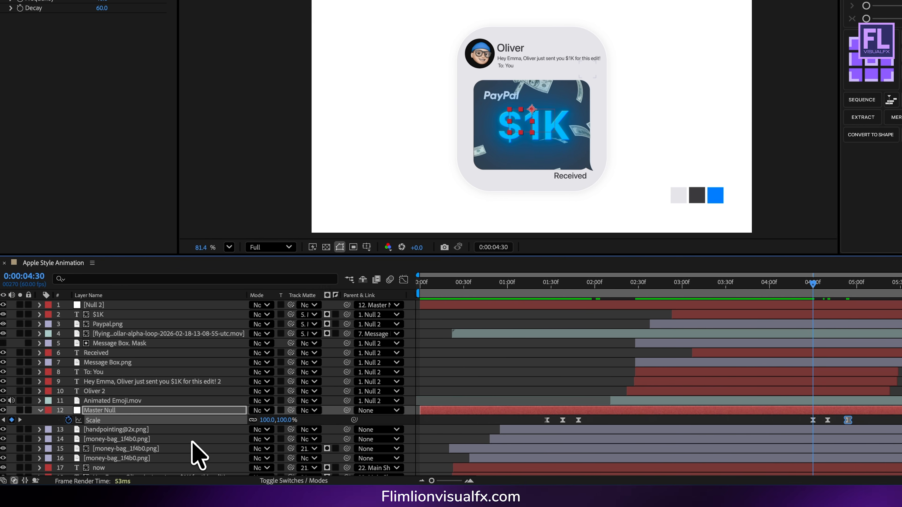
pyautogui.hotkey('shift', 'r')
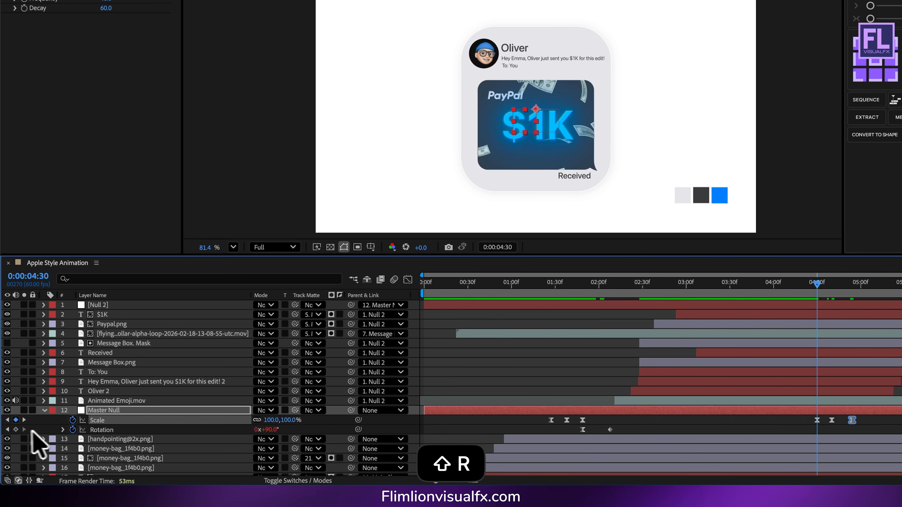
pyautogui.click(15, 430)
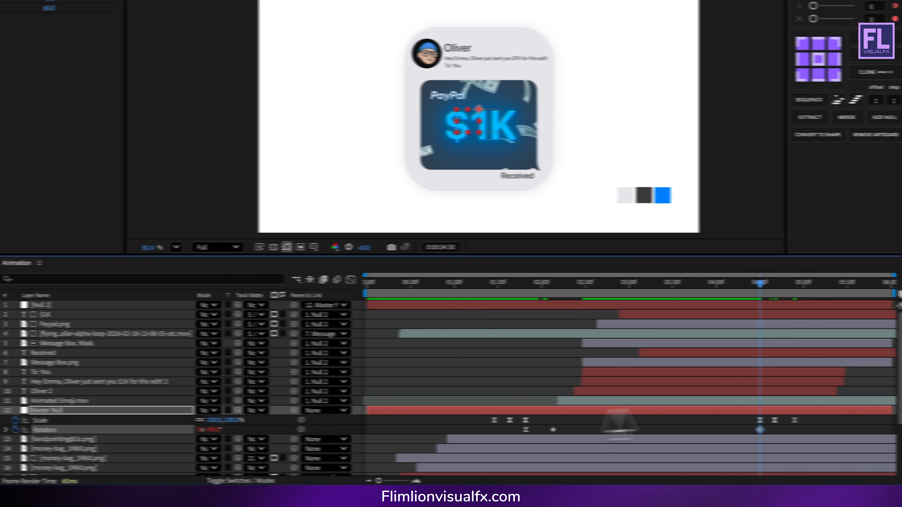
pyautogui.moveTo(705, 284); pyautogui.dragTo(717, 283)
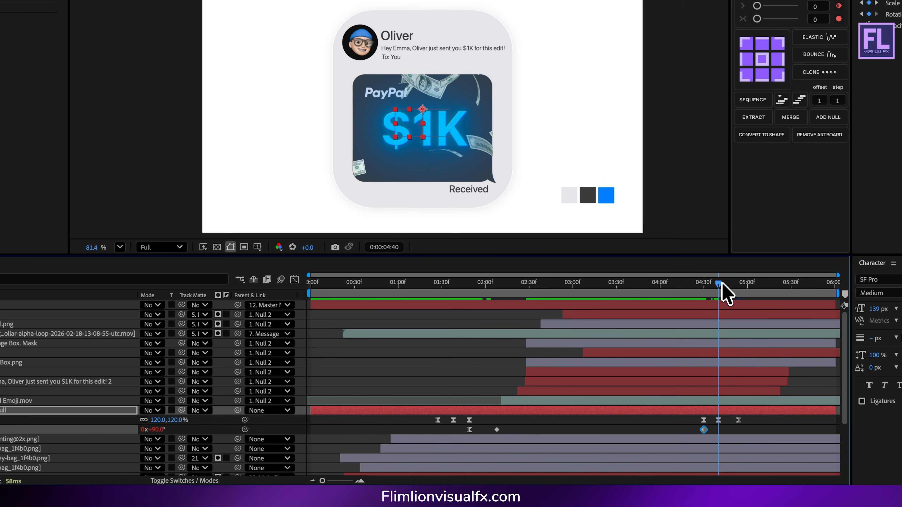
pyautogui.moveTo(157, 430)
pyautogui.mouseDown()
pyautogui.moveTo(165, 430)
pyautogui.moveTo(159, 425)
pyautogui.mouseUp()
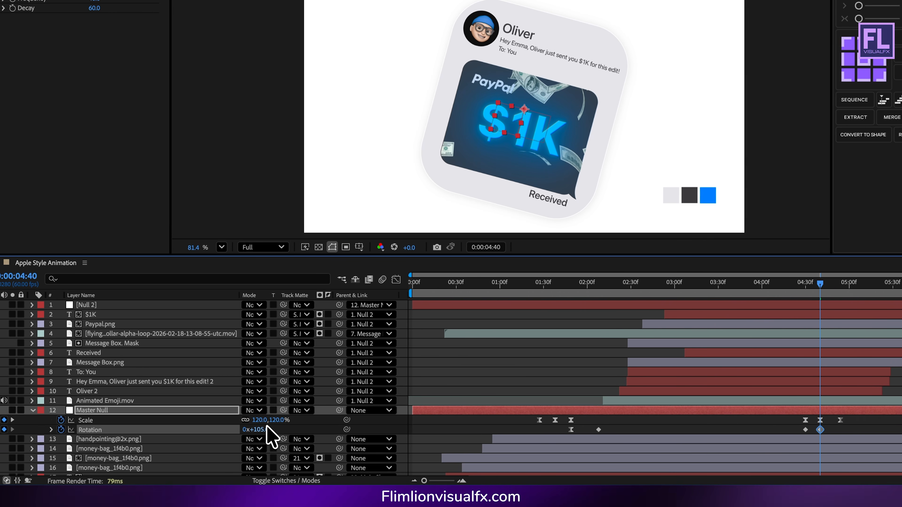
pyautogui.moveTo(262, 425); pyautogui.dragTo(250, 421)
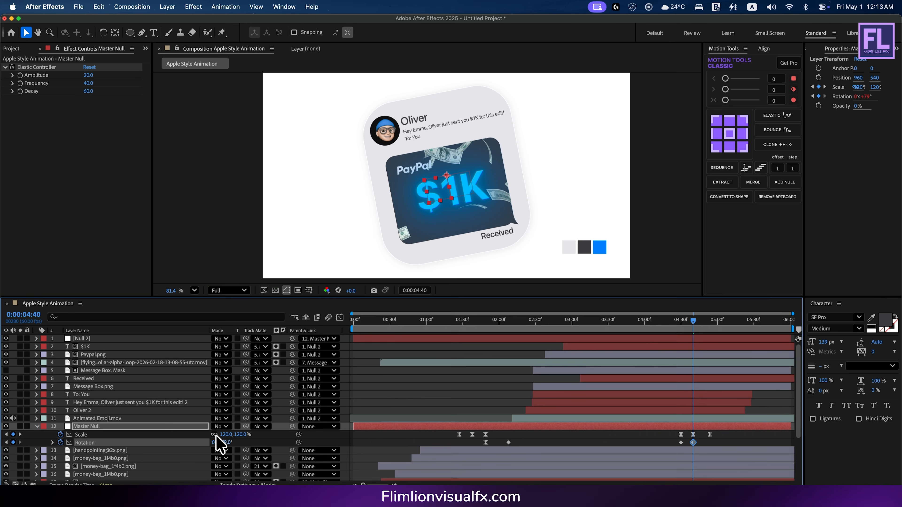
pyautogui.moveTo(217, 438); pyautogui.dragTo(214, 487)
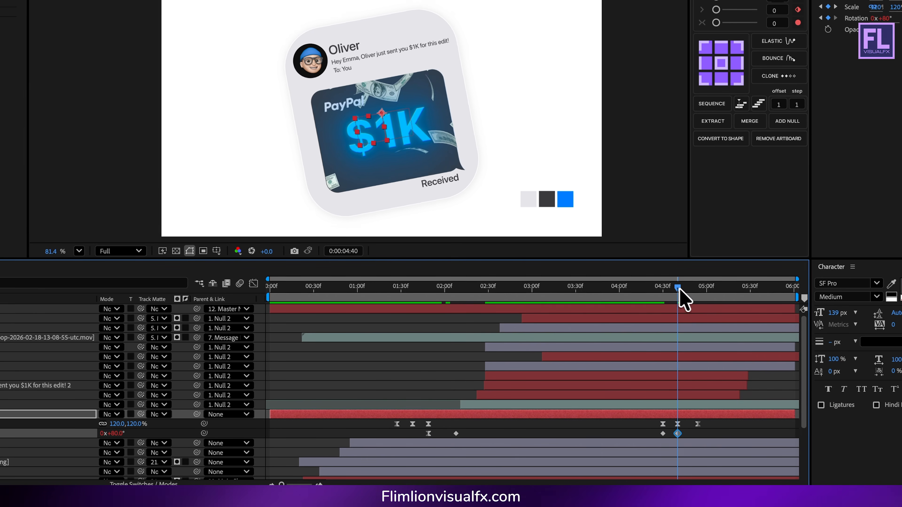
# - Set Master Null's Rotation to 90° at 0:00:04:54 and apply Easy Ease to the last three Rotation keyframes
pyautogui.moveTo(688, 288); pyautogui.dragTo(706, 289)
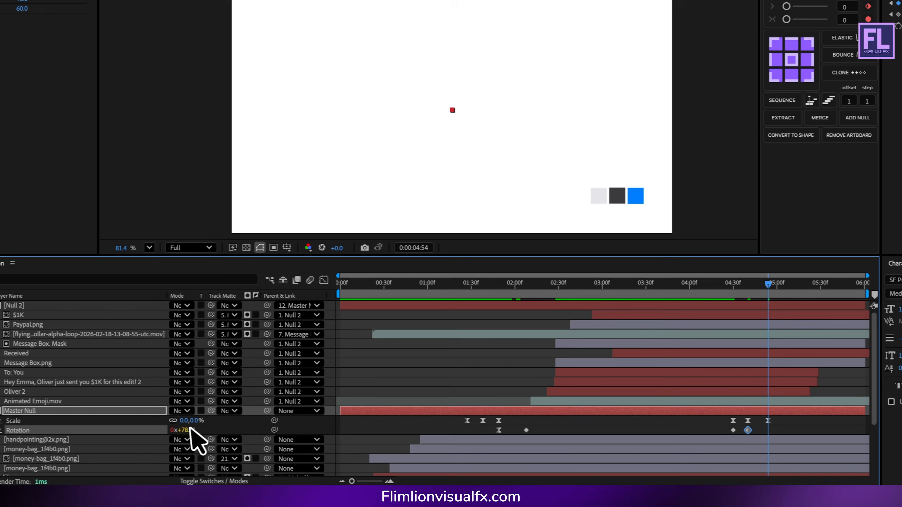
pyautogui.click(122, 433)
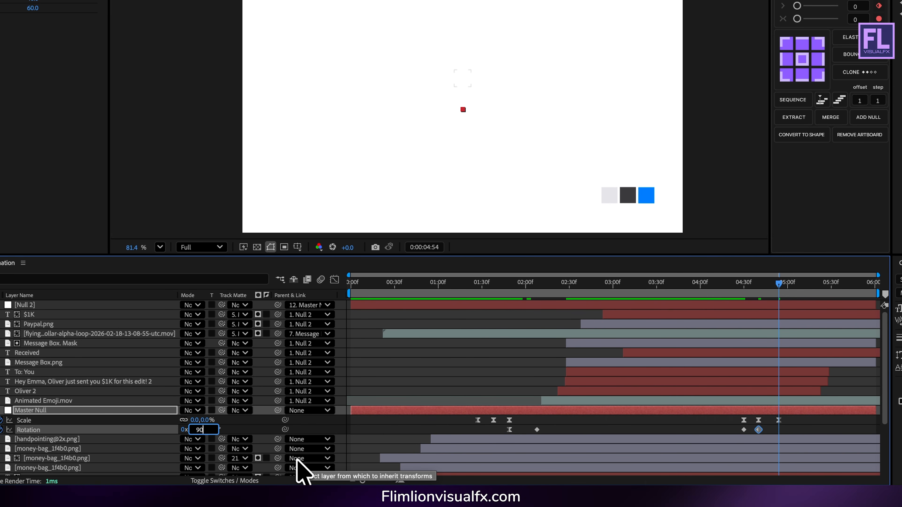
pyautogui.moveTo(794, 428); pyautogui.dragTo(703, 432)
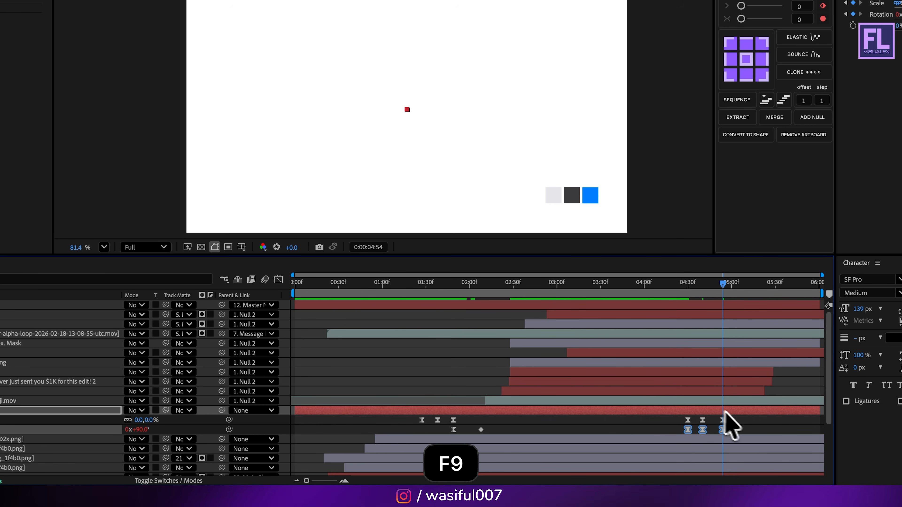
# - Shape the speed curves of Master Null's final Scale and Rotation keyframes into fast starts with slow finishes, and preview from 0:00:04:27
pyautogui.click(279, 279)
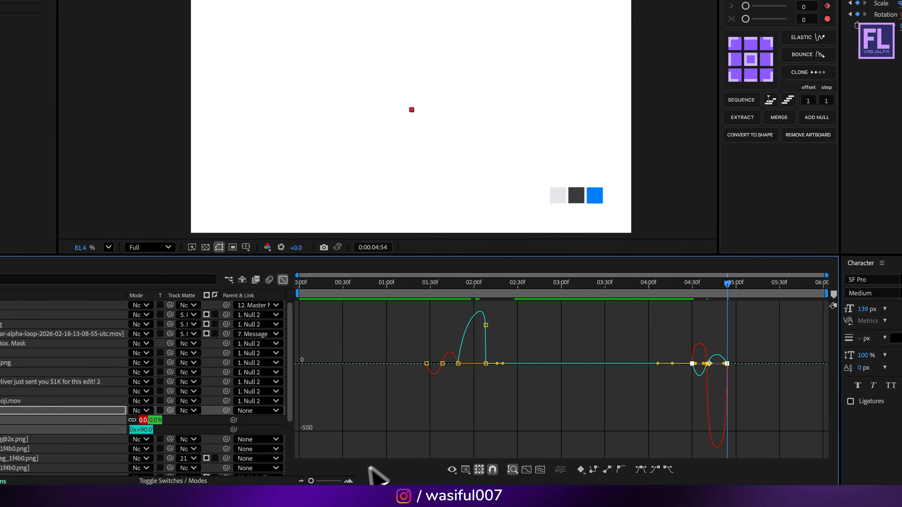
pyautogui.click(527, 469)
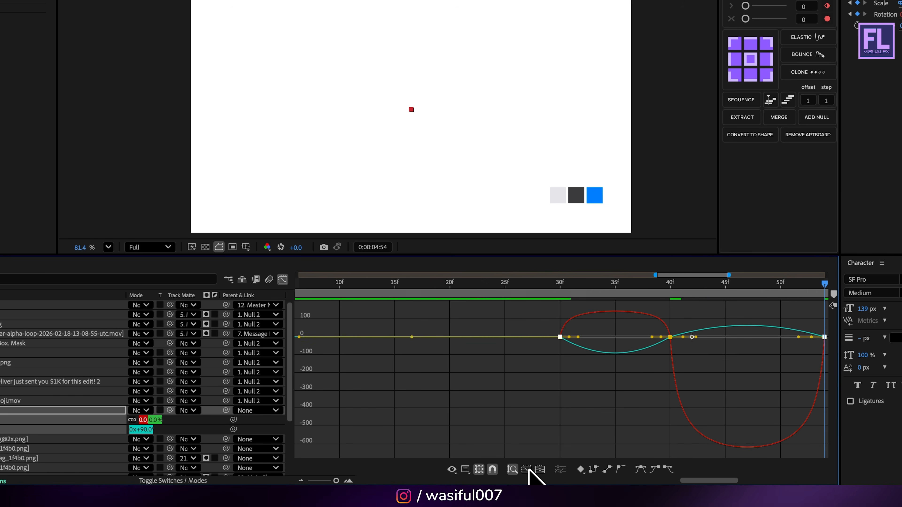
pyautogui.moveTo(732, 379); pyautogui.dragTo(594, 395)
pyautogui.moveTo(721, 328); pyautogui.dragTo(611, 336)
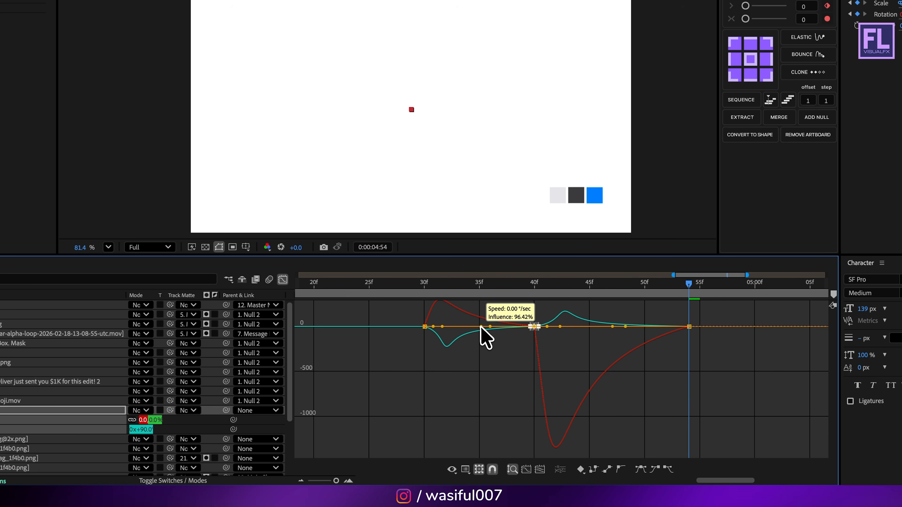
pyautogui.moveTo(480, 327); pyautogui.dragTo(480, 327)
pyautogui.moveTo(468, 286); pyautogui.dragTo(391, 287)
pyautogui.press('space')
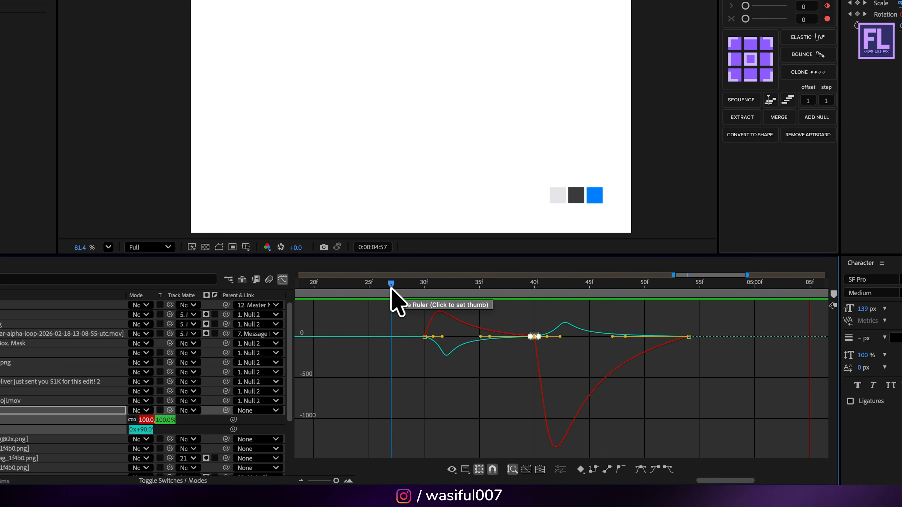
# - Move Master Null's middle exit Scale and Rotation keyframes to 0:00:04:45 and the end pair to about 0:00:05:06, and preview the exit
pyautogui.click(282, 279)
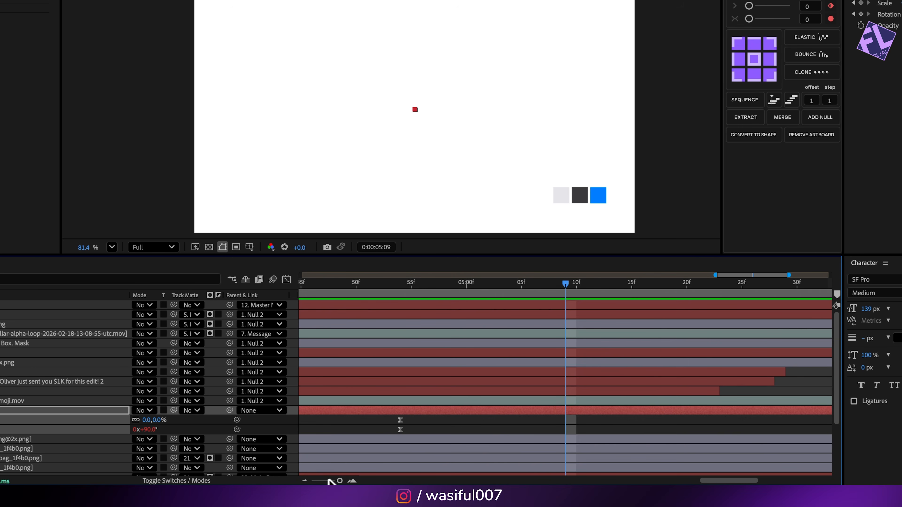
pyautogui.moveTo(330, 481); pyautogui.dragTo(312, 479)
pyautogui.moveTo(714, 414); pyautogui.dragTo(649, 432)
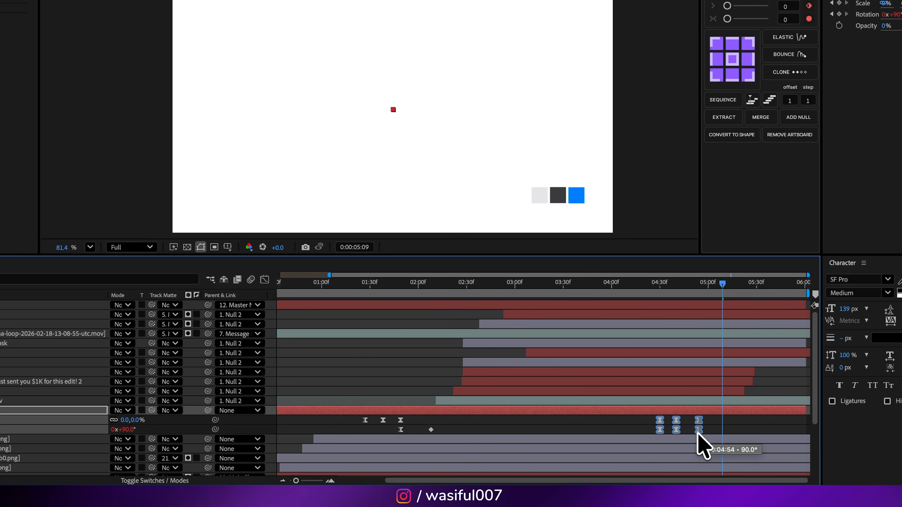
pyautogui.moveTo(710, 418)
pyautogui.mouseDown()
pyautogui.moveTo(695, 431)
pyautogui.moveTo(718, 429)
pyautogui.mouseUp()
pyautogui.moveTo(690, 419); pyautogui.dragTo(672, 432)
pyautogui.moveTo(675, 430); pyautogui.dragTo(684, 431)
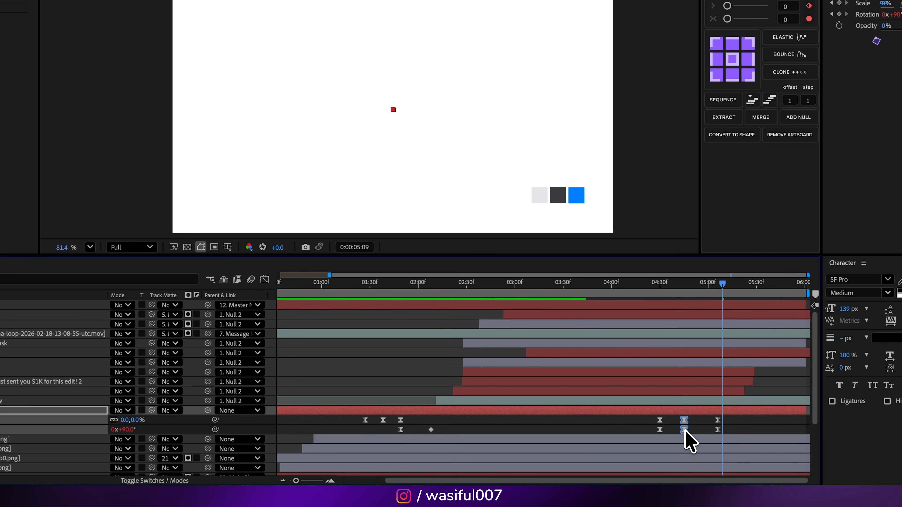
pyautogui.click(627, 292)
pyautogui.press('space')
pyautogui.moveTo(627, 293); pyautogui.dragTo(616, 292)
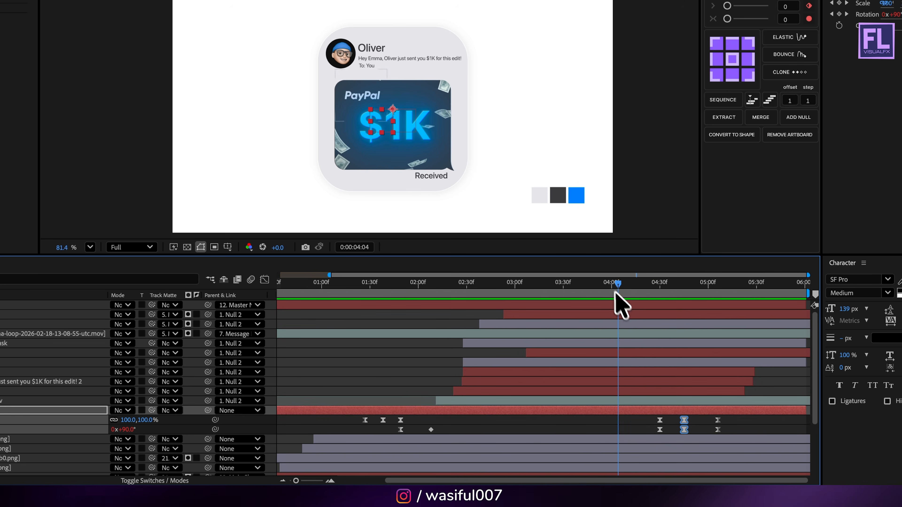
pyautogui.press('space')
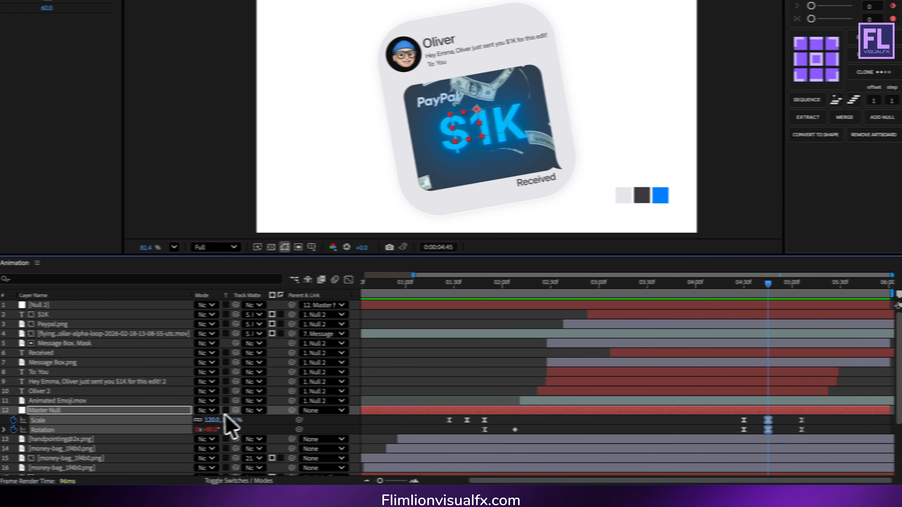
# - Try a Master Null Scale of 135% at 0:00:04:45 and preview the exit
pyautogui.click(128, 420)
pyautogui.write('13')
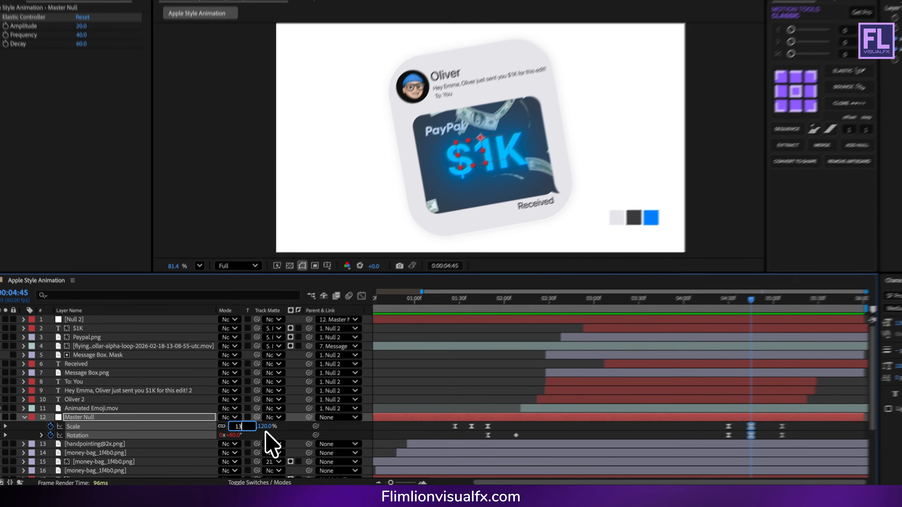
pyautogui.write('5')
pyautogui.press('Return')
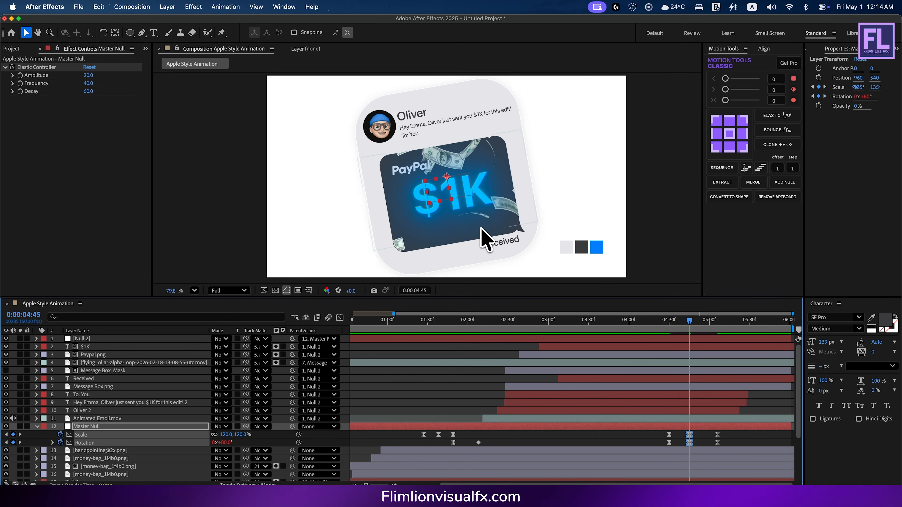
pyautogui.click(655, 321)
pyautogui.press('space')
pyautogui.press('space')
pyautogui.moveTo(655, 321); pyautogui.dragTo(689, 321)
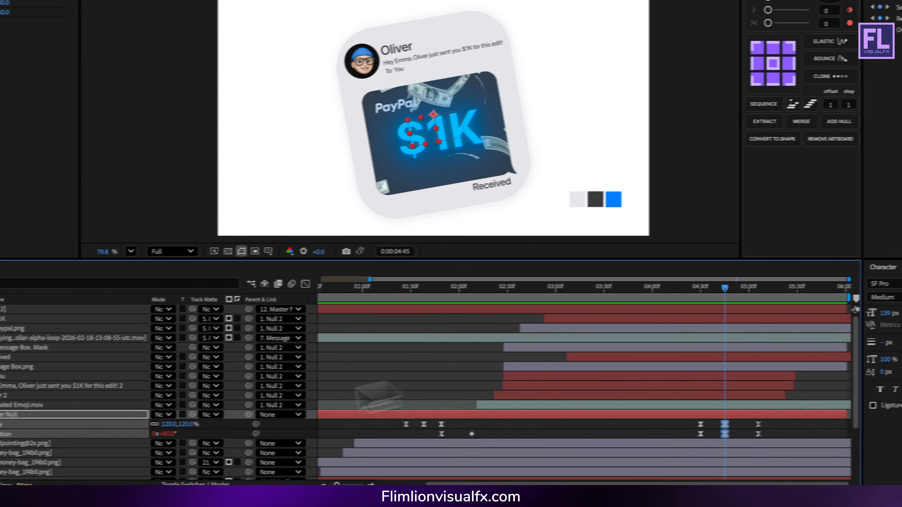
pyautogui.click(201, 431)
pyautogui.click(165, 443)
pyautogui.press('Escape')
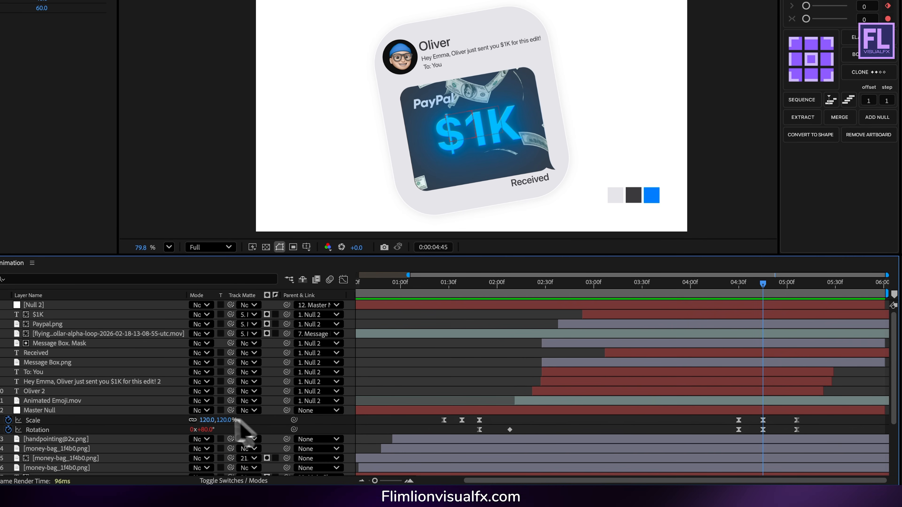
# - Preview the exit and slightly lower Master Null's Rotation at its 0:00:04:45 keyframe, checking the motion again
pyautogui.moveTo(759, 285); pyautogui.dragTo(728, 286)
pyautogui.press('space')
pyautogui.click(681, 318)
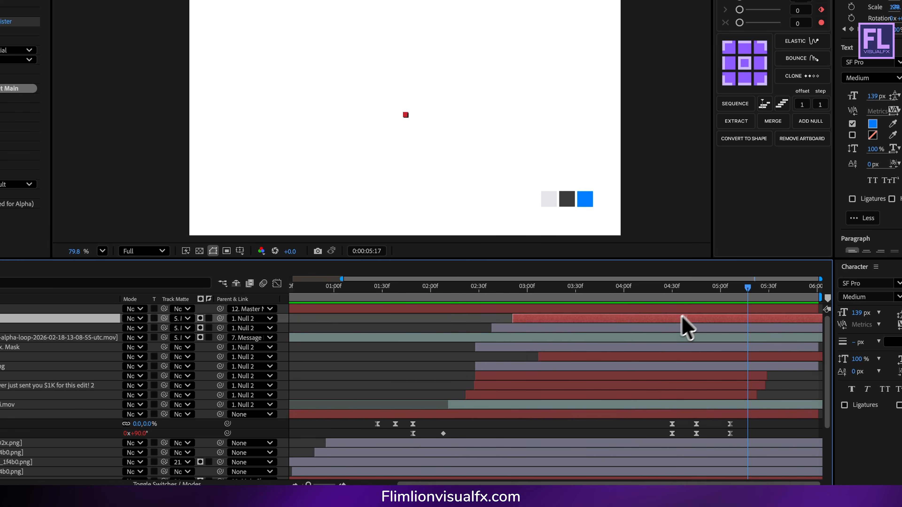
pyautogui.moveTo(670, 296); pyautogui.dragTo(697, 291)
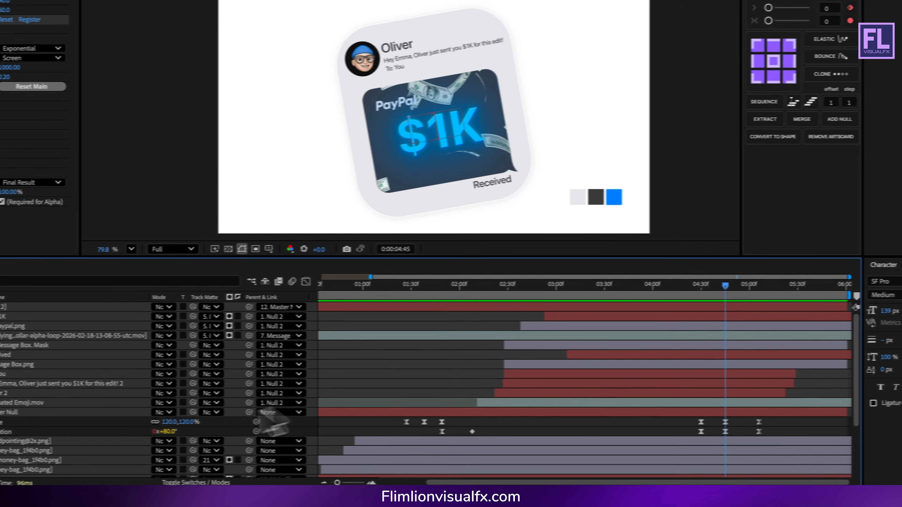
pyautogui.moveTo(141, 433); pyautogui.dragTo(137, 433)
pyautogui.click(713, 292)
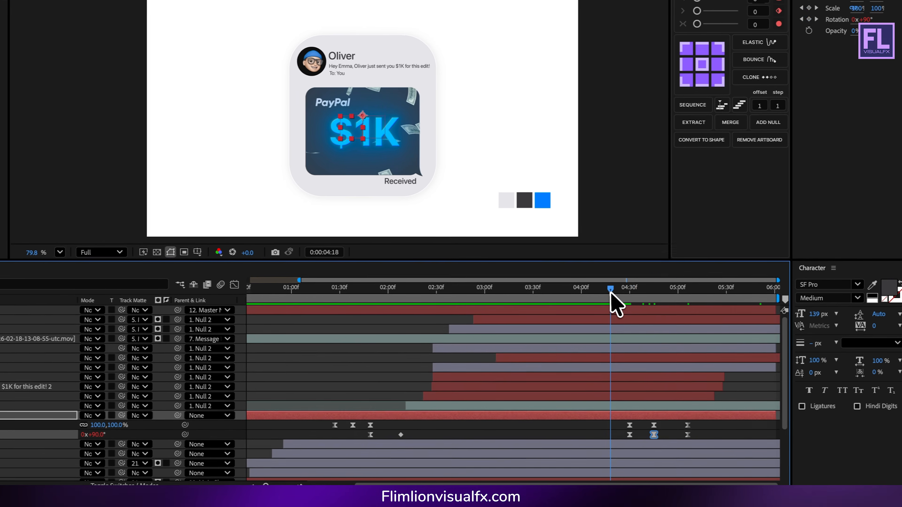
pyautogui.moveTo(609, 297); pyautogui.dragTo(661, 307)
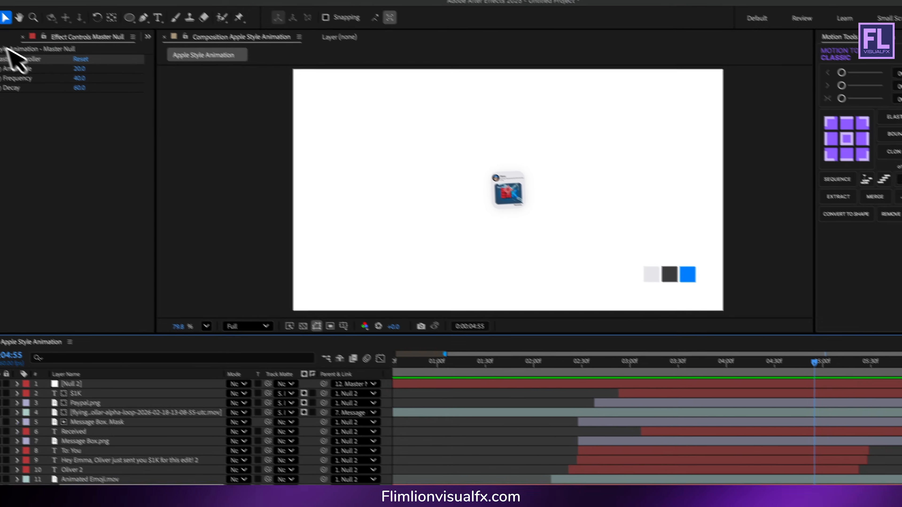
# - Add IOS Mail icon.png above all layers at the composition's center and scale it down to about 15.7%
pyautogui.click(9, 47)
pyautogui.moveTo(40, 205); pyautogui.dragTo(536, 205)
pyautogui.moveTo(410, 151); pyautogui.dragTo(411, 151)
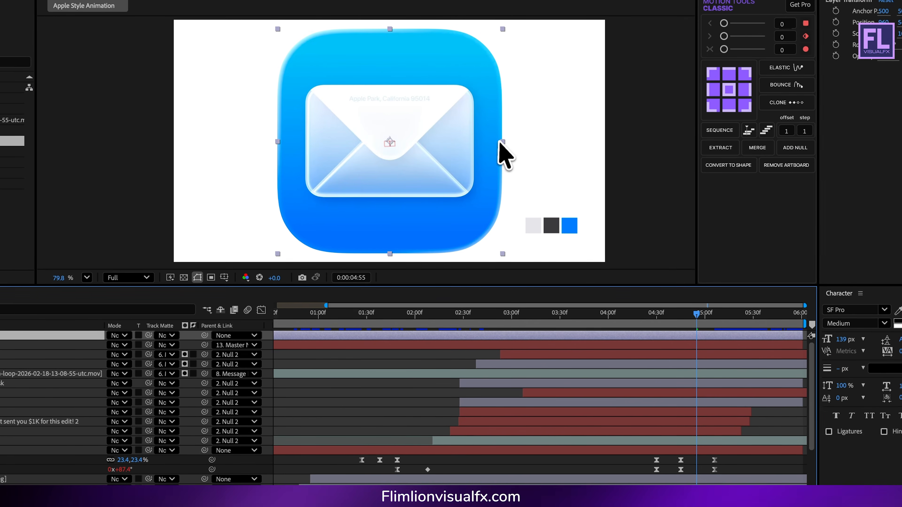
pyautogui.moveTo(519, 149); pyautogui.dragTo(412, 161)
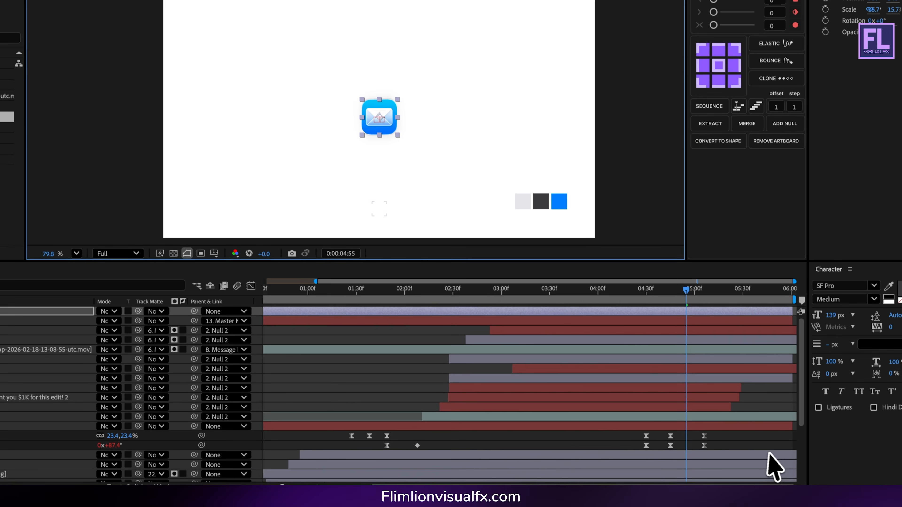
# - Split all layers from Null 2 through Main Shape at 0:00:04:55 and delete their later halves
pyautogui.scroll(-5, 726, 468)
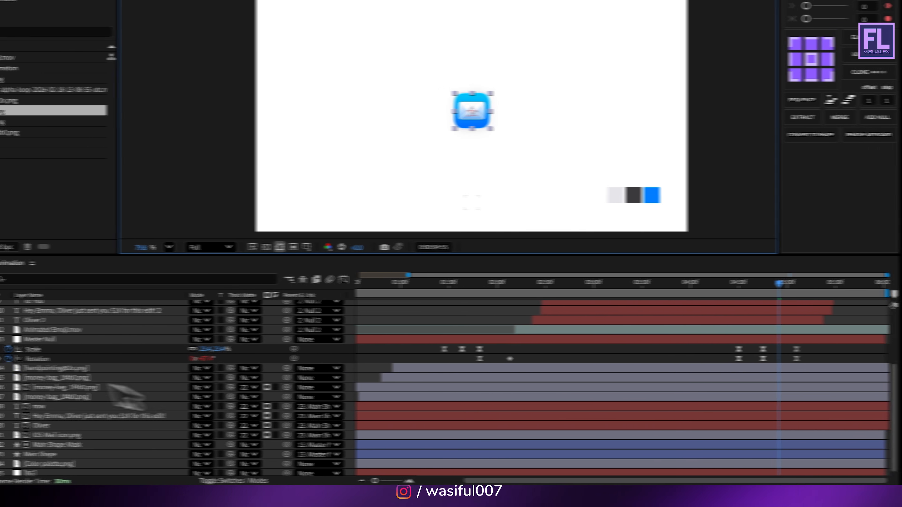
pyautogui.click(38, 339)
pyautogui.scroll(5, 72, 398)
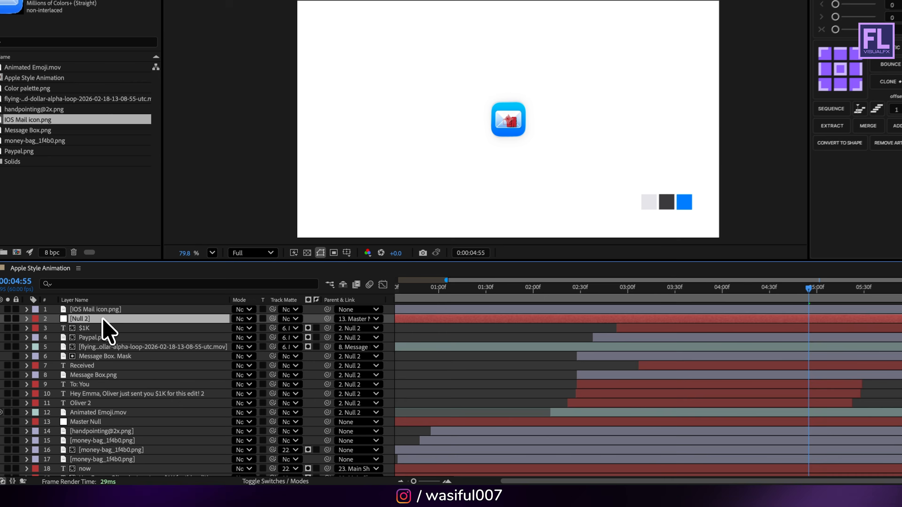
pyautogui.scroll(-3, 106, 373)
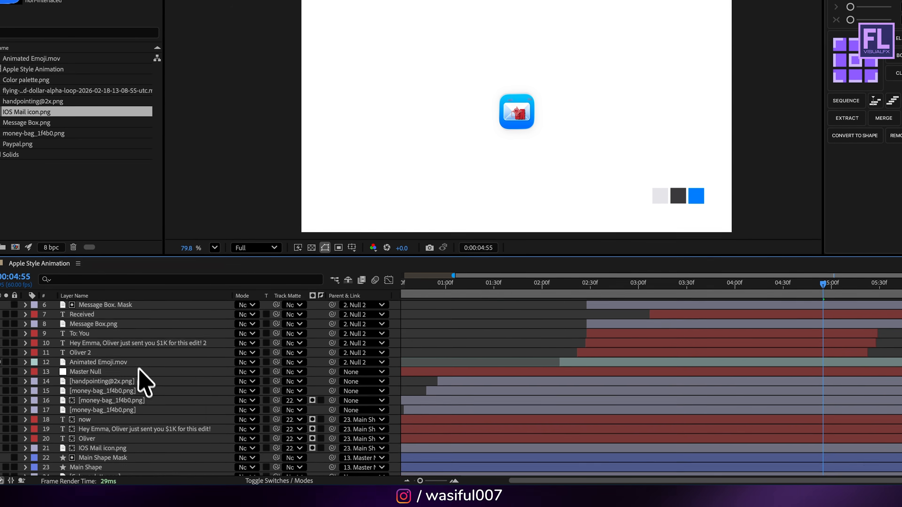
pyautogui.click(114, 458)
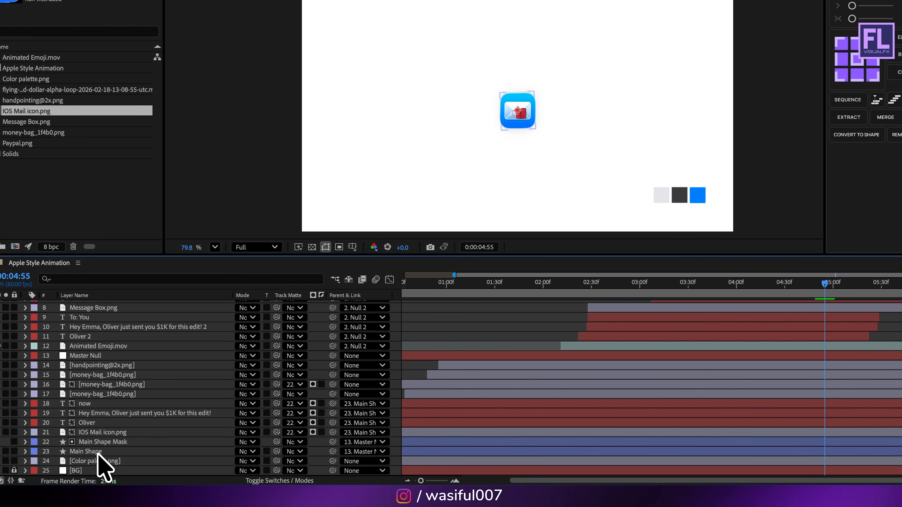
pyautogui.hotkey('ctrl', 'a')
pyautogui.press('super+shift+d')
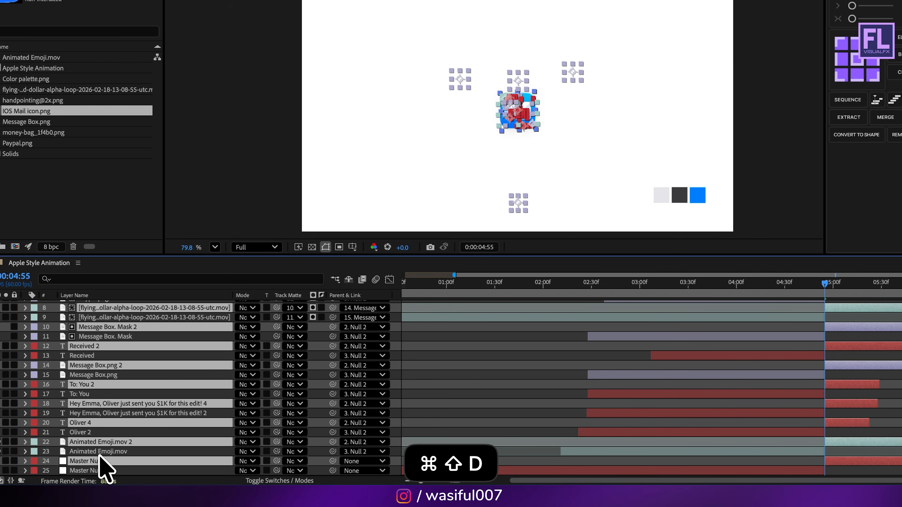
pyautogui.press('BackSpace')
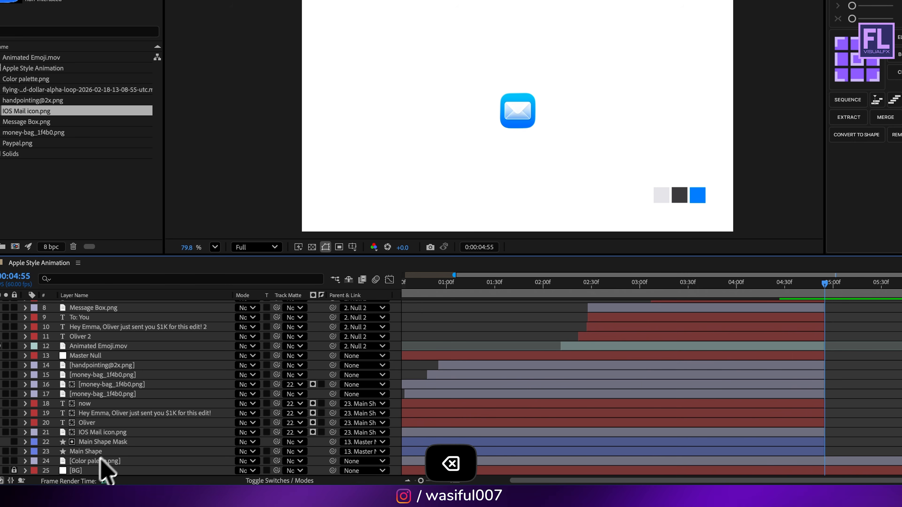
# - Split the top IOS Mail icon layer at 0:00:04:55 and delete its earlier half
pyautogui.scroll(5, 727, 412)
pyautogui.click(825, 304)
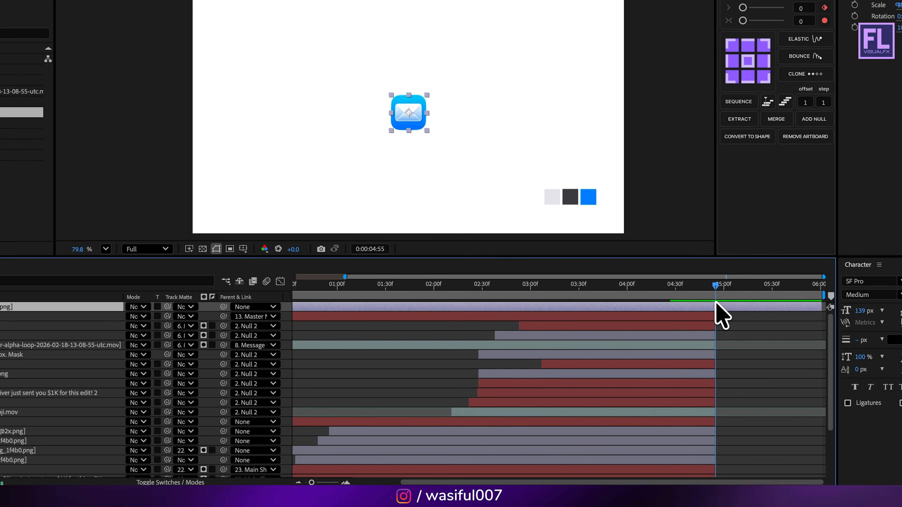
pyautogui.press('super+shift+d')
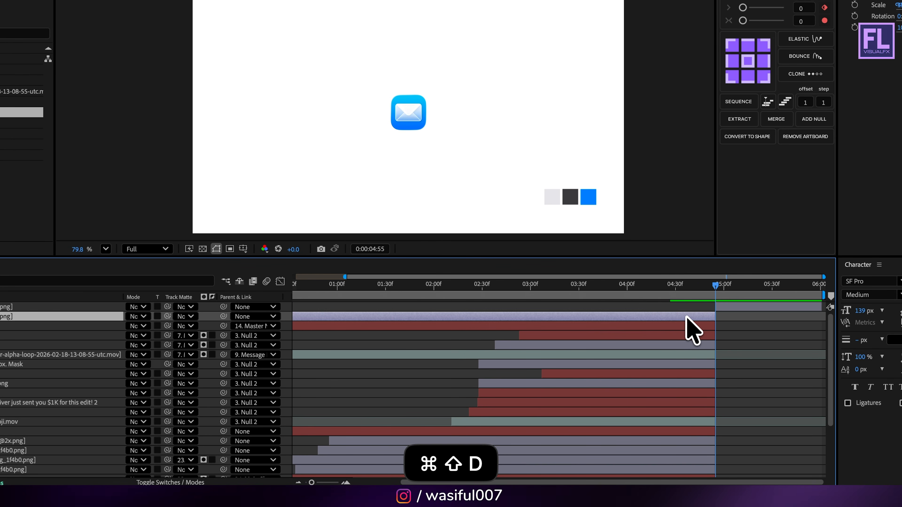
pyautogui.press('BackSpace')
# - Keyframe the top mail icon's Scale from 0% at 0:00:04:55 to 15.7% at 0:00:05:15
pyautogui.click(727, 308)
pyautogui.press('s')
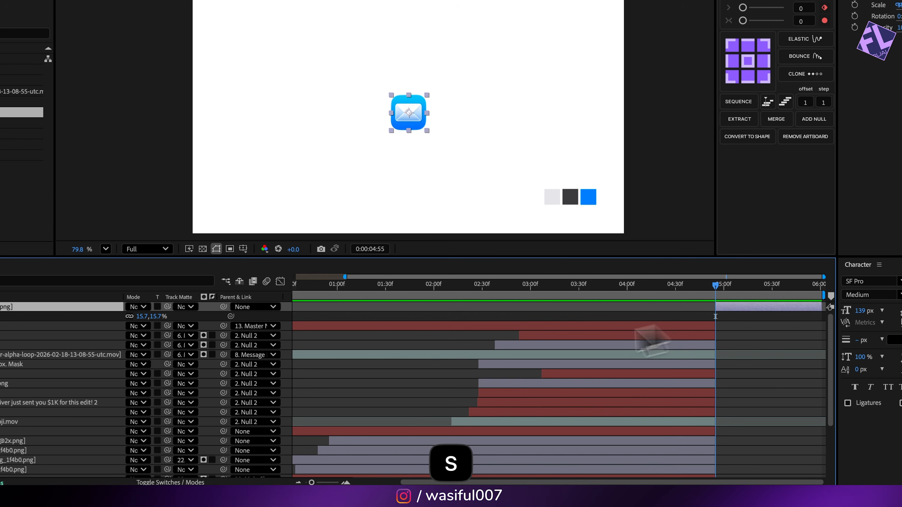
pyautogui.click(62, 318)
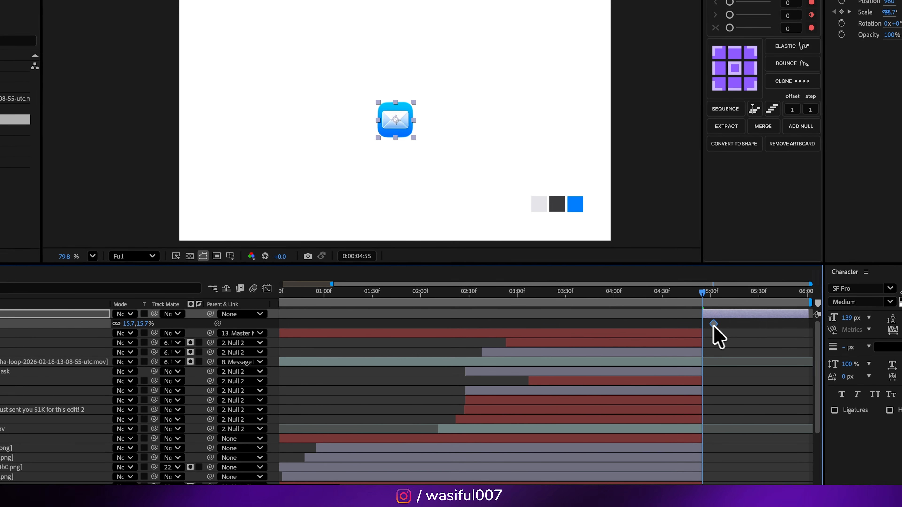
pyautogui.moveTo(712, 324); pyautogui.dragTo(718, 324)
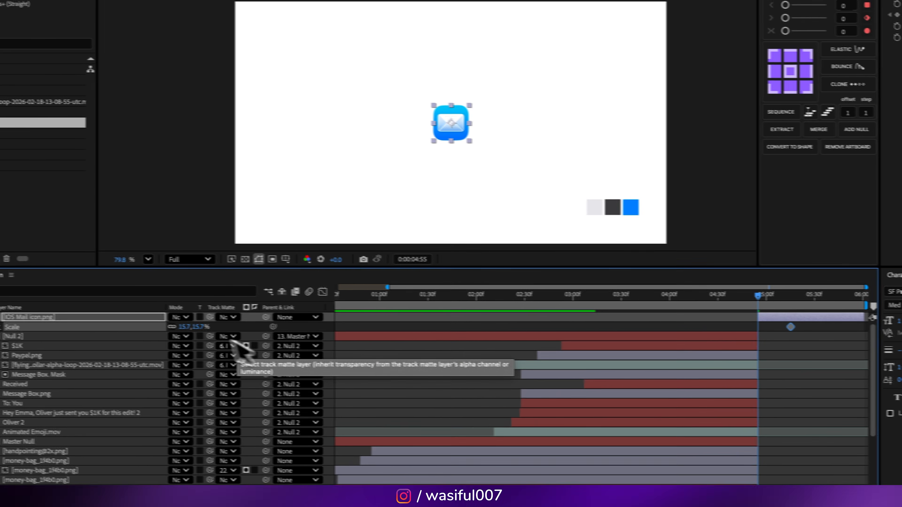
pyautogui.click(128, 323)
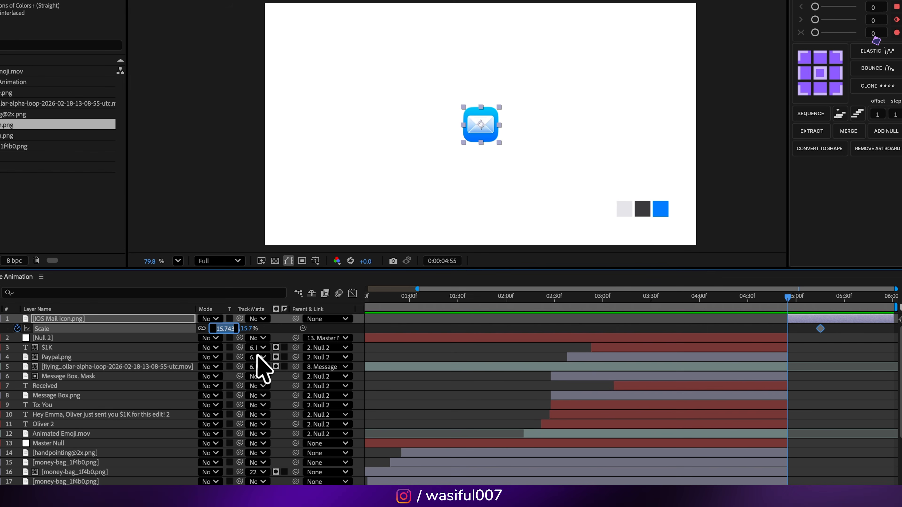
pyautogui.write('0')
pyautogui.press('Return')
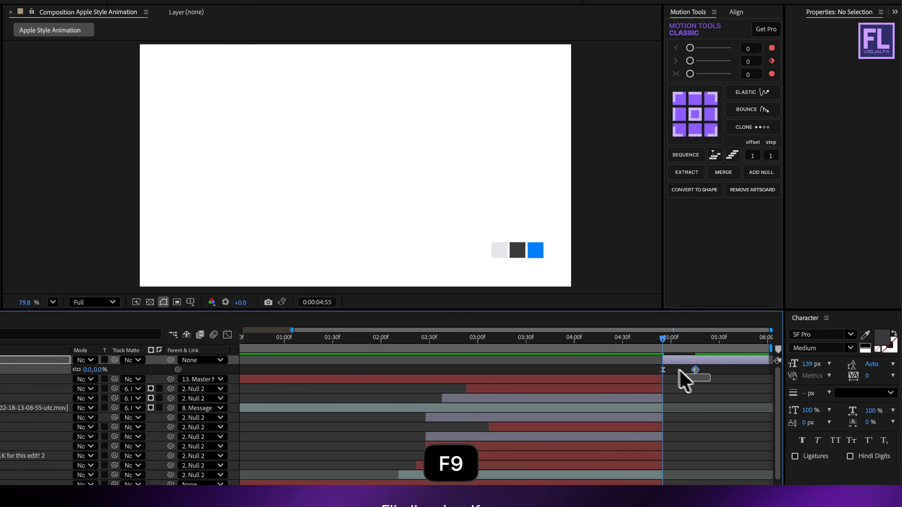
# - Apply Easy Ease and the Bounce effect to the mail icon's Scale keyframes, and move the end keyframe to 0:00:05:04
pyautogui.click(749, 109)
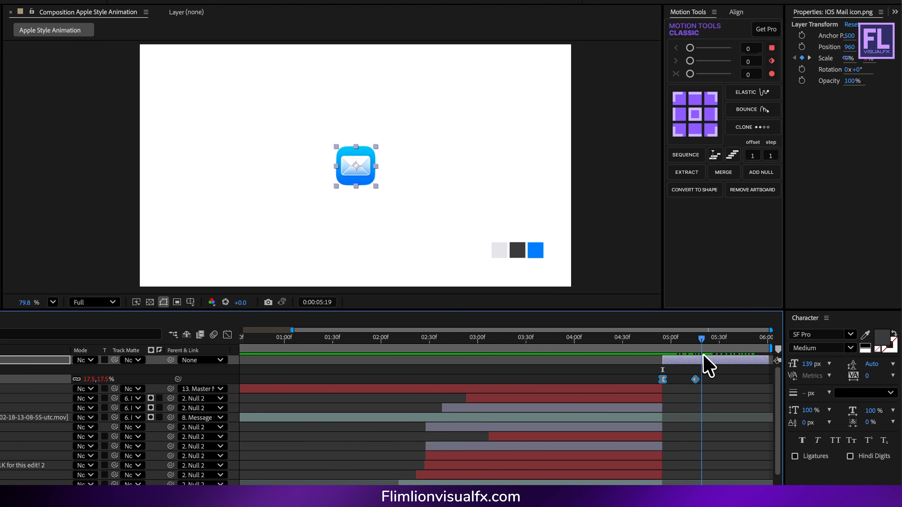
pyautogui.moveTo(695, 380); pyautogui.dragTo(681, 384)
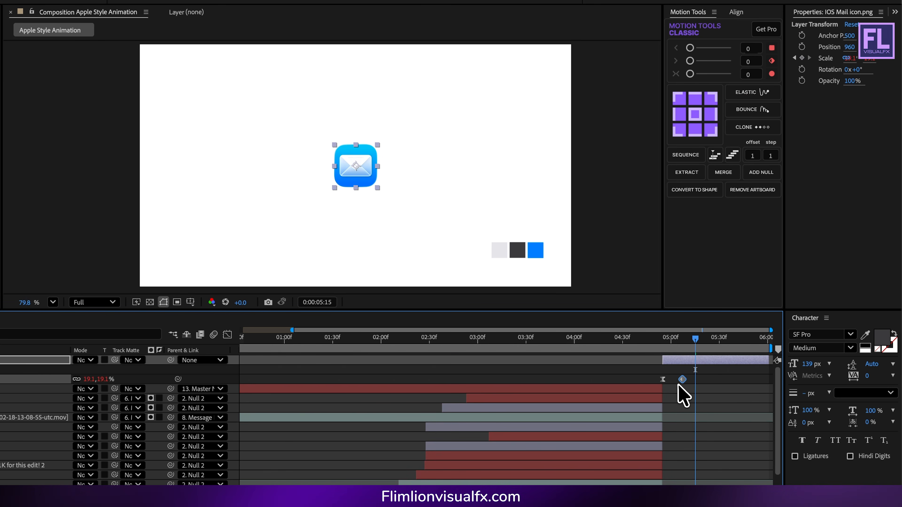
pyautogui.moveTo(677, 347)
pyautogui.mouseDown()
pyautogui.moveTo(646, 348)
pyautogui.moveTo(724, 348)
pyautogui.moveTo(675, 351)
pyautogui.mouseUp()
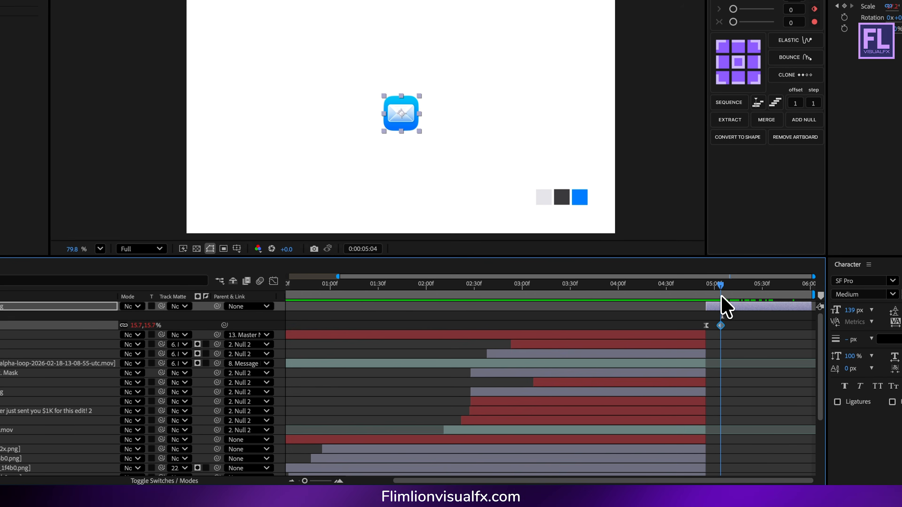
# - Slide the mail icon layer earlier, preview the card-to-icon transition, and trim the icon's start and the card layers' ends to about 0:00:04:54
pyautogui.moveTo(716, 339); pyautogui.dragTo(706, 339)
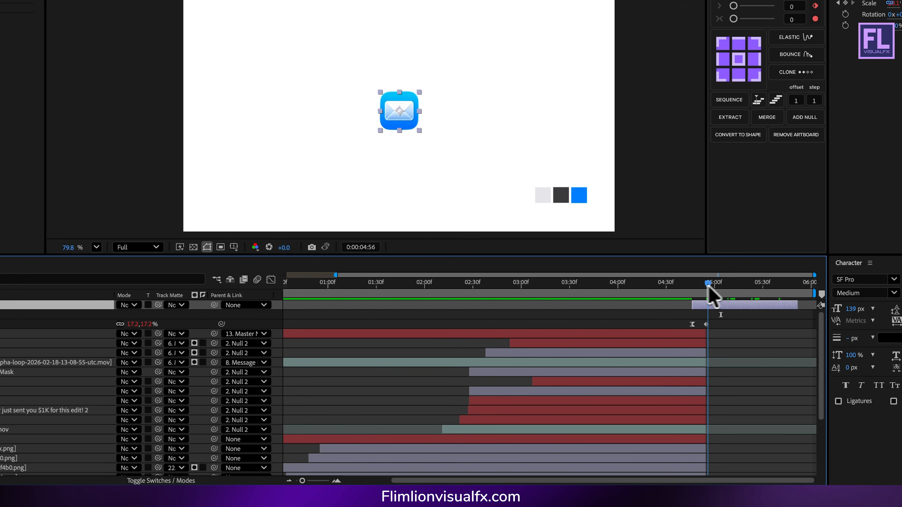
pyautogui.moveTo(708, 286); pyautogui.dragTo(621, 304)
pyautogui.press('space')
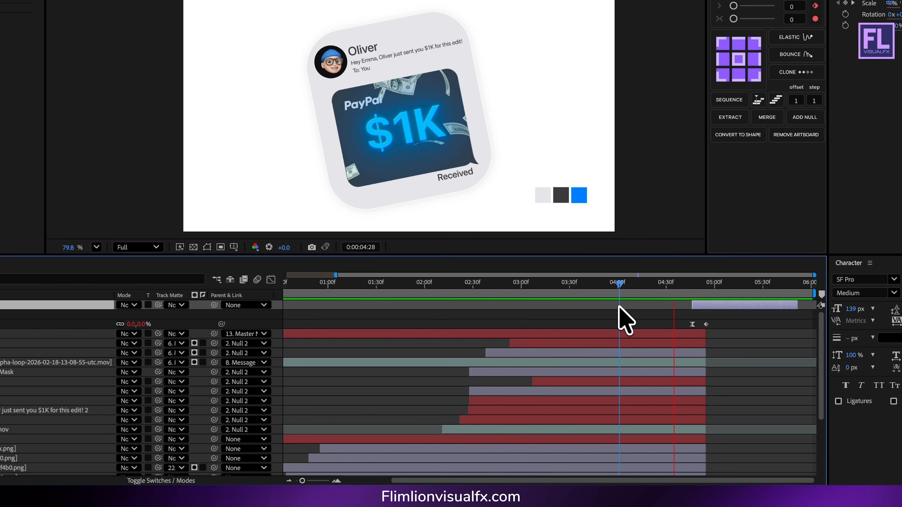
pyautogui.moveTo(690, 294); pyautogui.dragTo(701, 289)
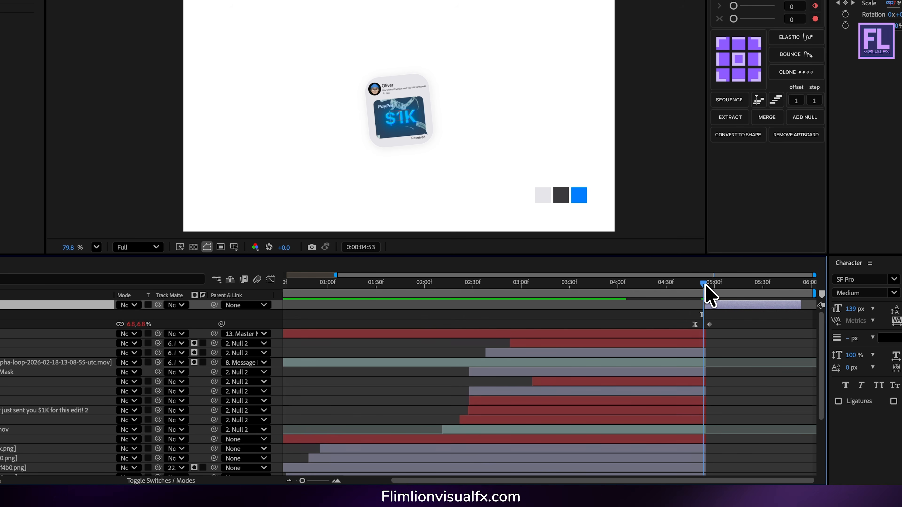
pyautogui.moveTo(705, 286); pyautogui.dragTo(709, 286)
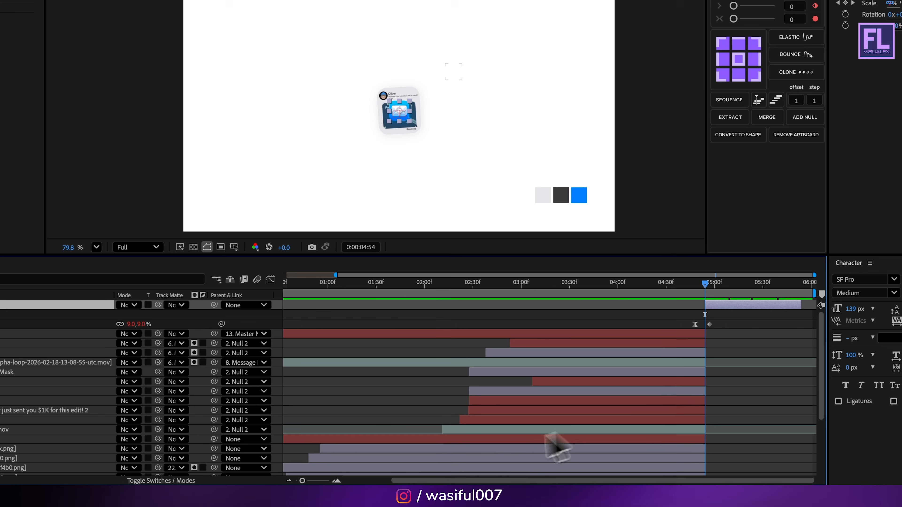
# - Inspect the frames around 0:00:04:54 where the card layers end and the mail icon starts, and scrub through the icon's bounce
pyautogui.moveTo(302, 481); pyautogui.dragTo(341, 478)
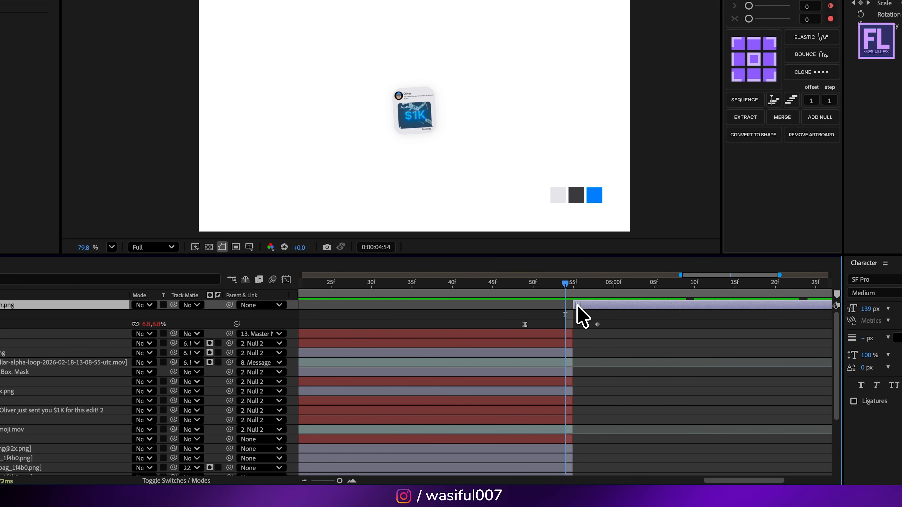
pyautogui.moveTo(586, 289); pyautogui.dragTo(581, 312)
pyautogui.moveTo(336, 478); pyautogui.dragTo(312, 480)
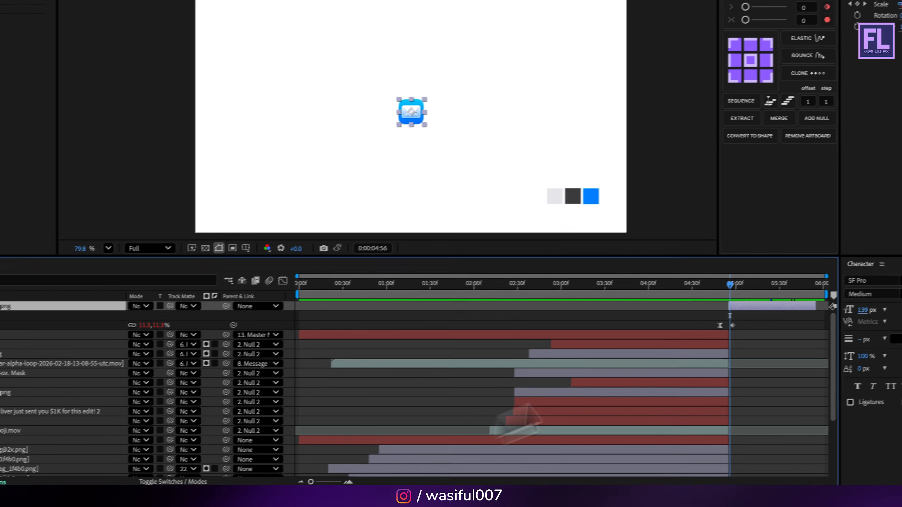
pyautogui.moveTo(730, 286); pyautogui.dragTo(814, 293)
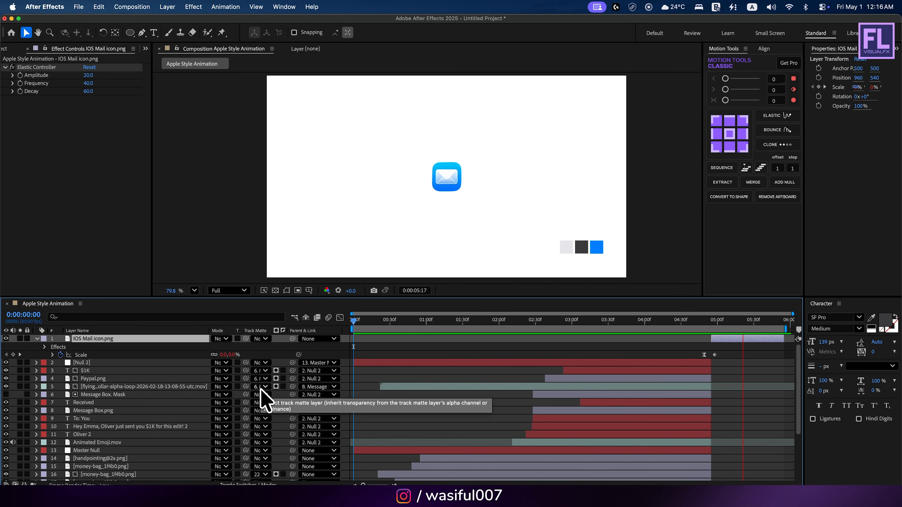
# - Preview the notification animation in a maximized composition viewer, with the magnification fitted to the panel
pyautogui.click(468, 322)
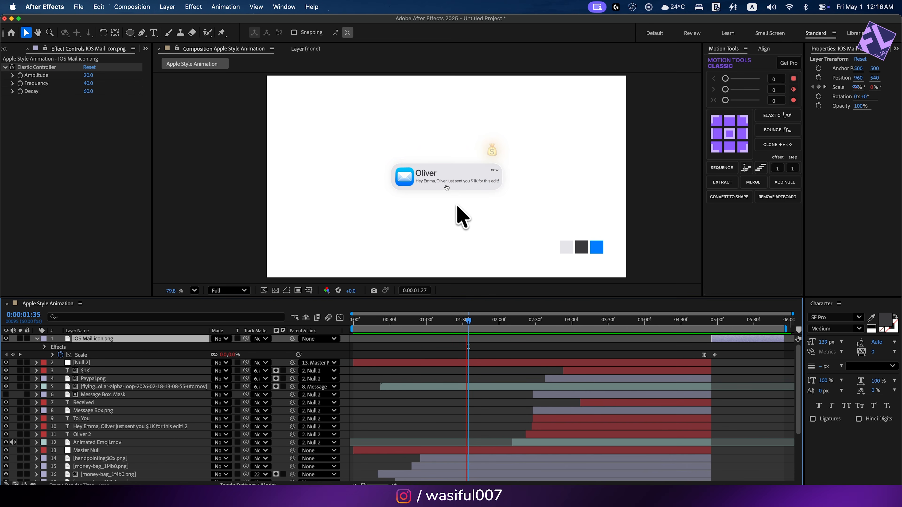
pyautogui.press('`')
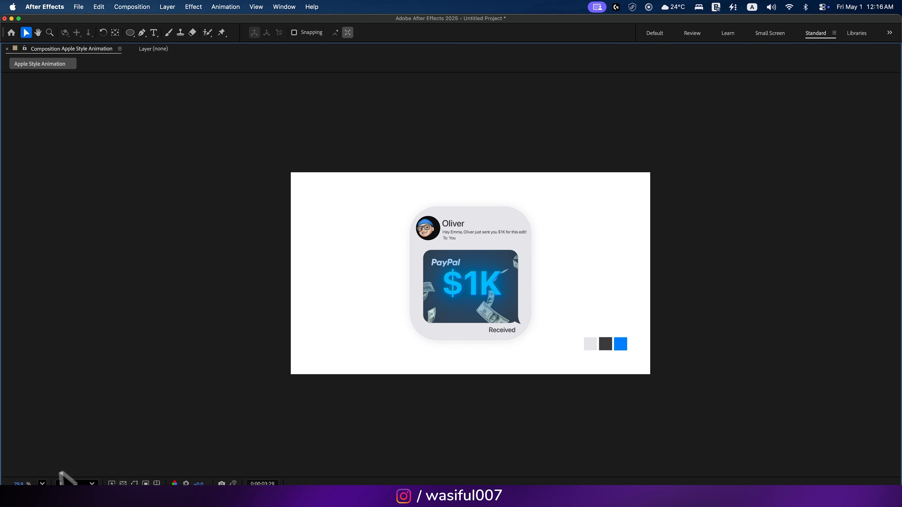
pyautogui.click(41, 484)
pyautogui.click(60, 297)
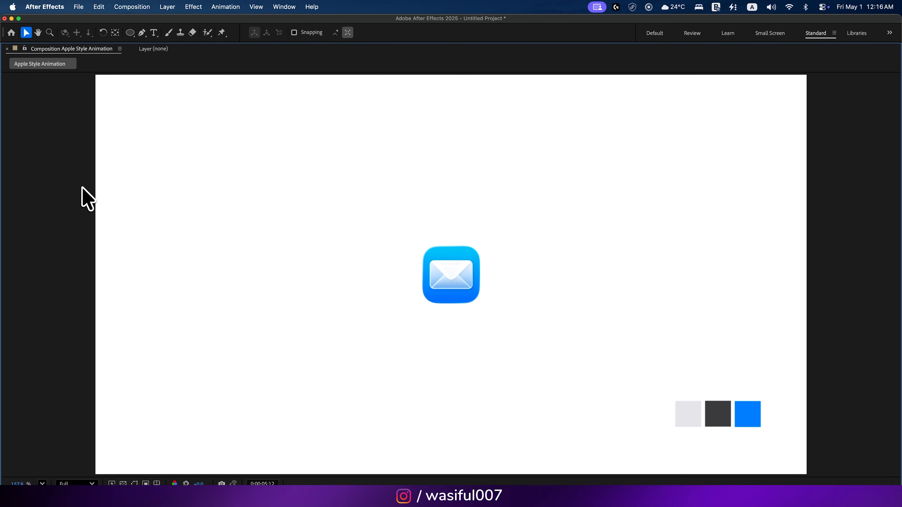